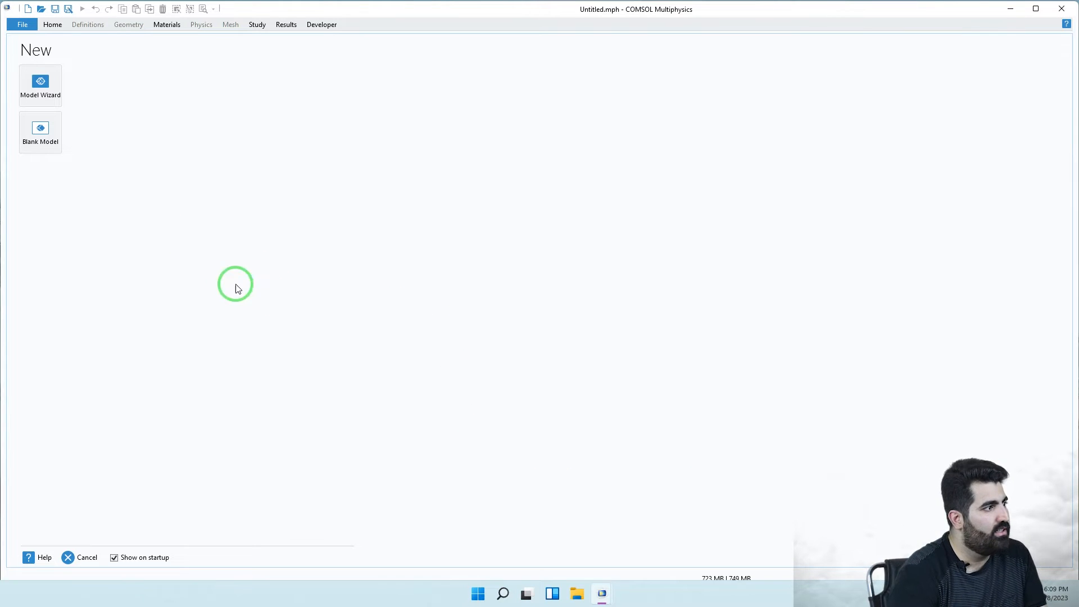
- Create a blank model with a 2D component and add a default 1×1 Rectangle to Geometry 1
{"action": "left_click", "coordinate": [32, 136]}
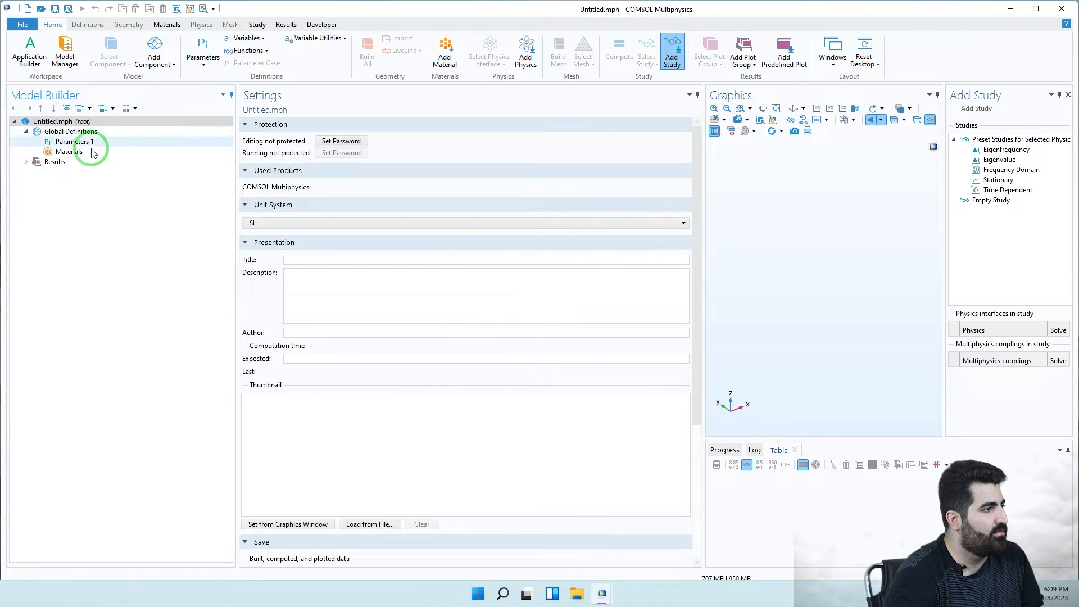
{"action": "left_click", "coordinate": [155, 59]}
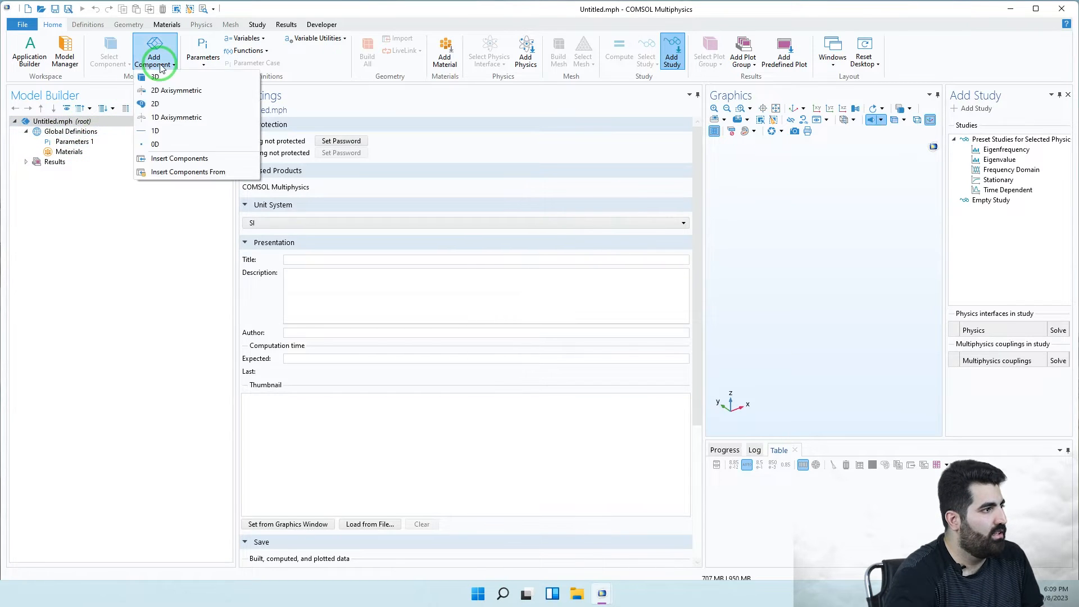
{"action": "left_click", "coordinate": [170, 109]}
{"action": "left_click", "coordinate": [84, 183]}
{"action": "left_click", "coordinate": [56, 173]}
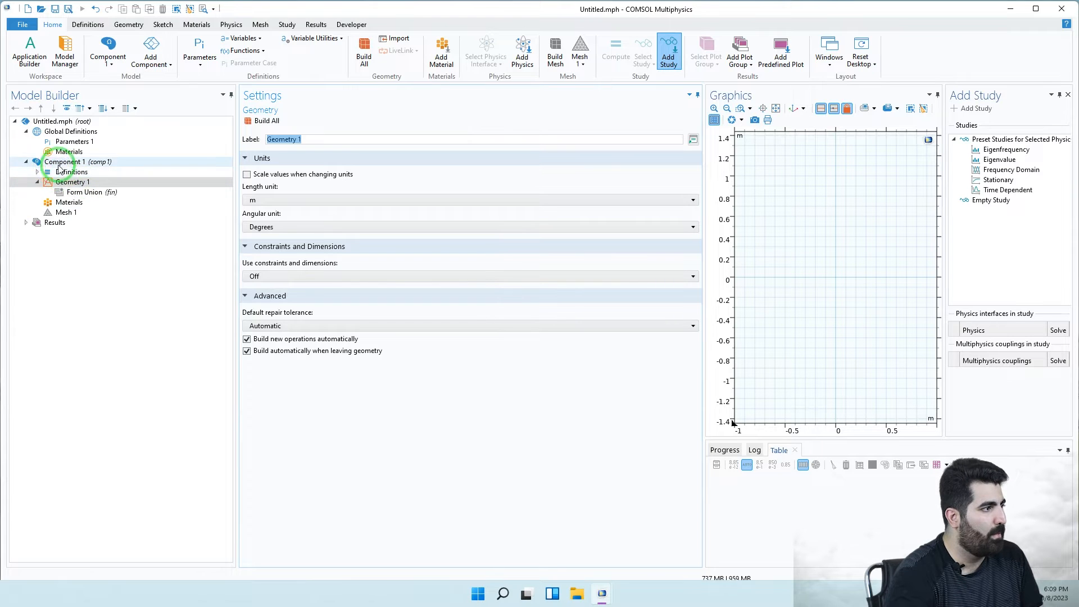
{"action": "right_click", "coordinate": [110, 183]}
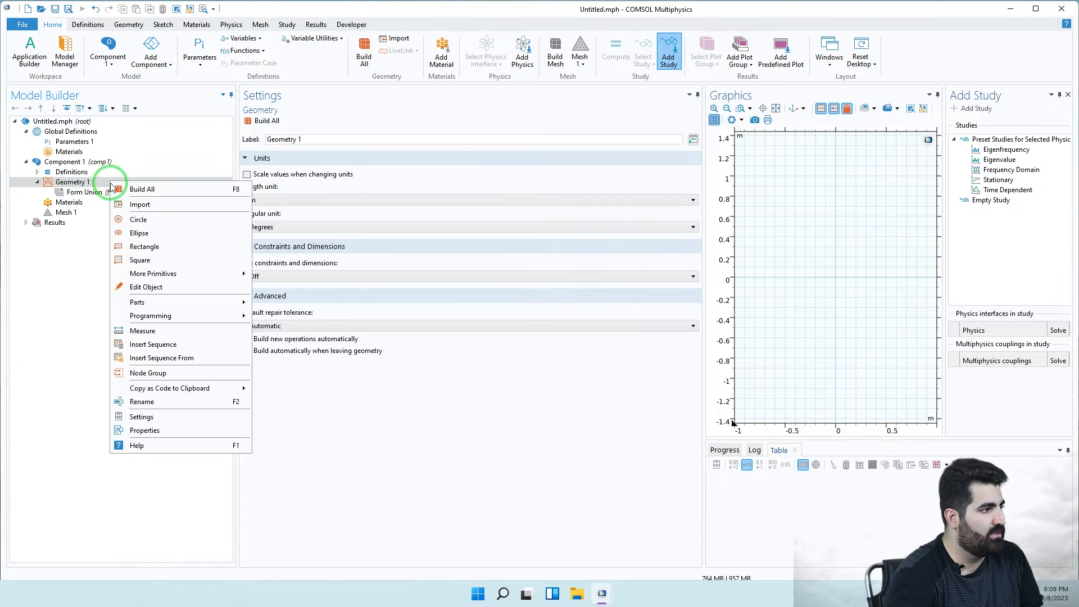
{"action": "left_click", "coordinate": [145, 246]}
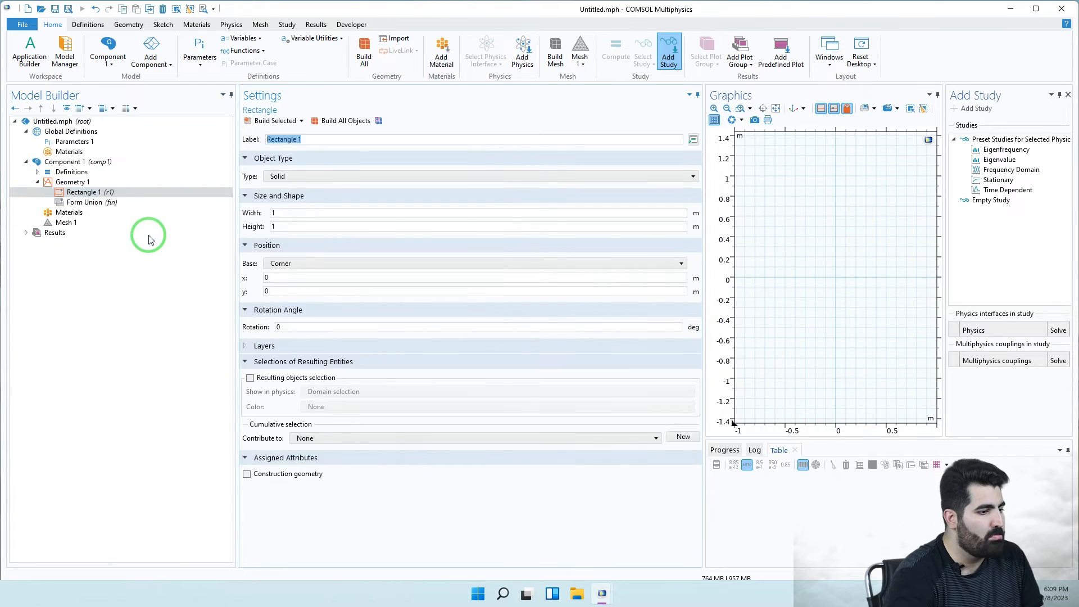
- Switch to the Final Validation model and show its Parameters 1 table
{"action": "left_click", "coordinate": [602, 592]}
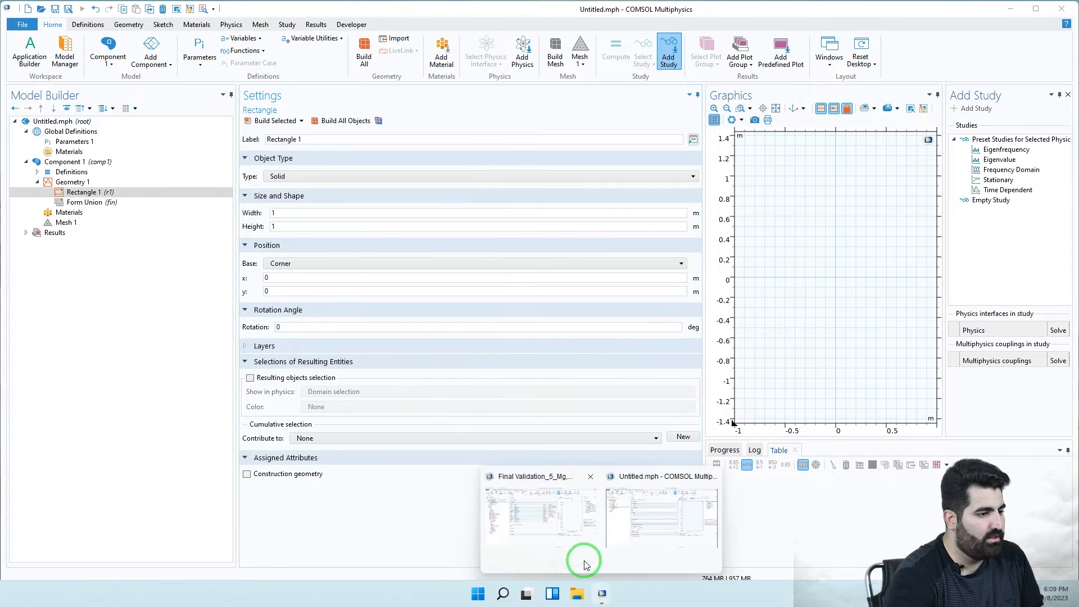
{"action": "left_click", "coordinate": [584, 563]}
{"action": "left_click", "coordinate": [73, 144]}
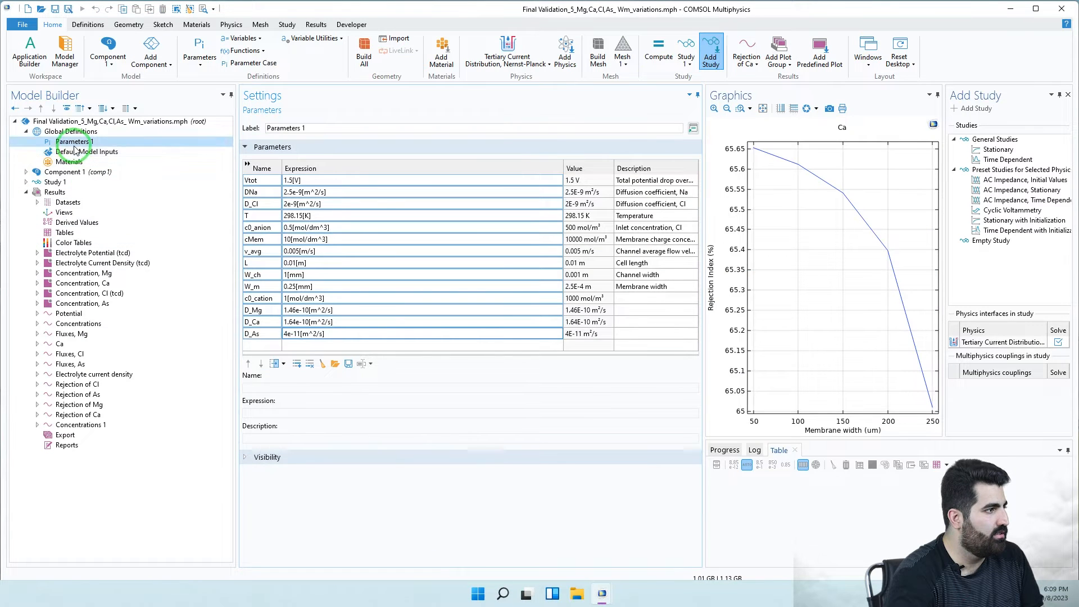
{"action": "left_click", "coordinate": [68, 172]}
{"action": "left_click", "coordinate": [80, 144]}
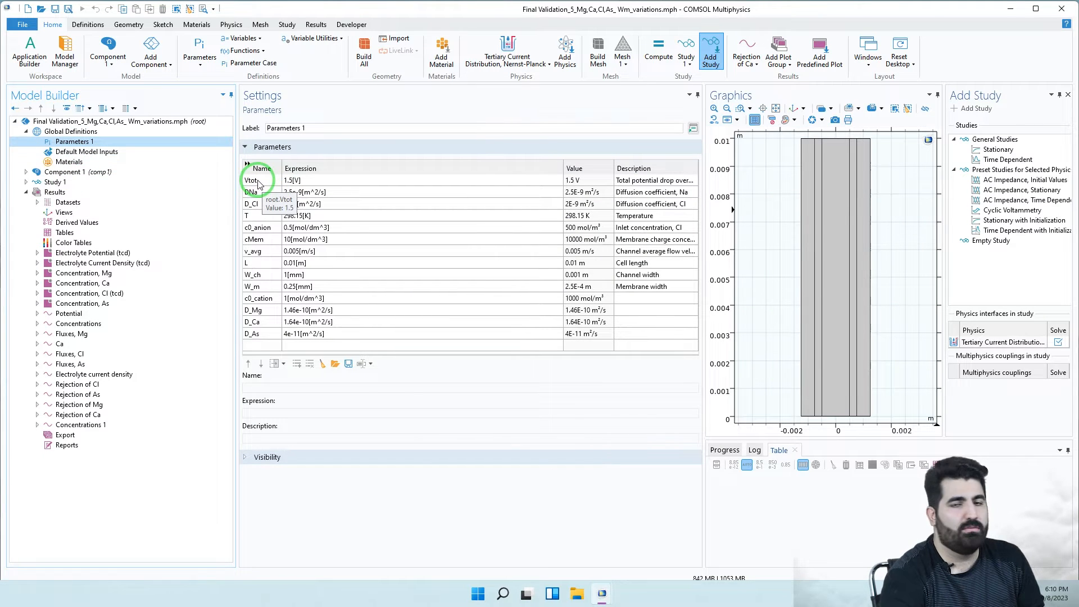
- Copy all fourteen parameter rows and return to the Untitled model
{"action": "left_click_drag", "start_coordinate": [260, 181], "coordinate": [361, 334]}
{"action": "right_click", "coordinate": [324, 261]}
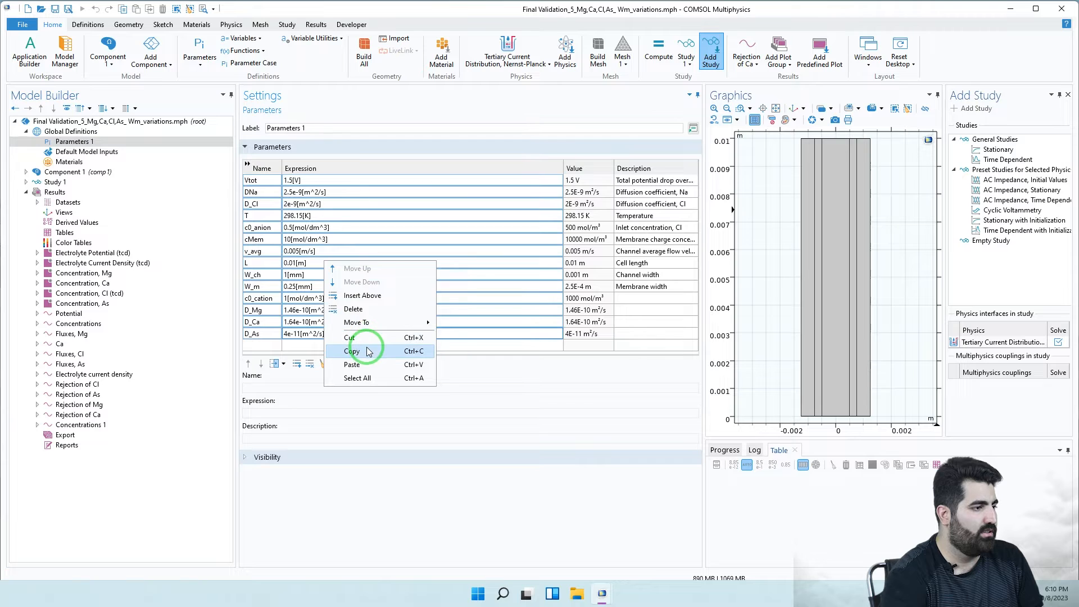
{"action": "left_click", "coordinate": [352, 351]}
{"action": "left_click", "coordinate": [601, 594]}
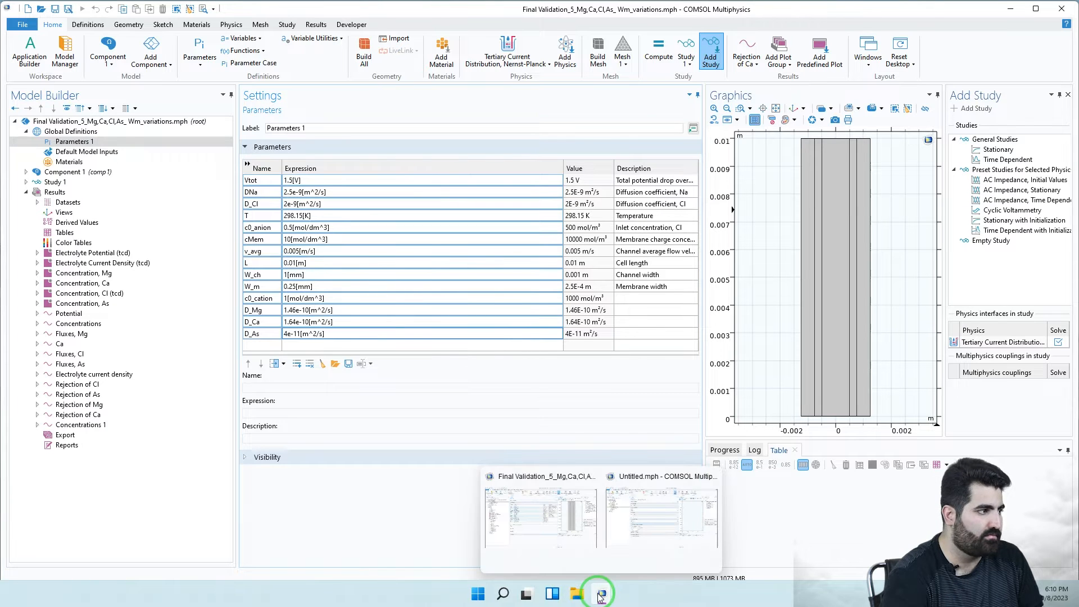
{"action": "left_click", "coordinate": [674, 536]}
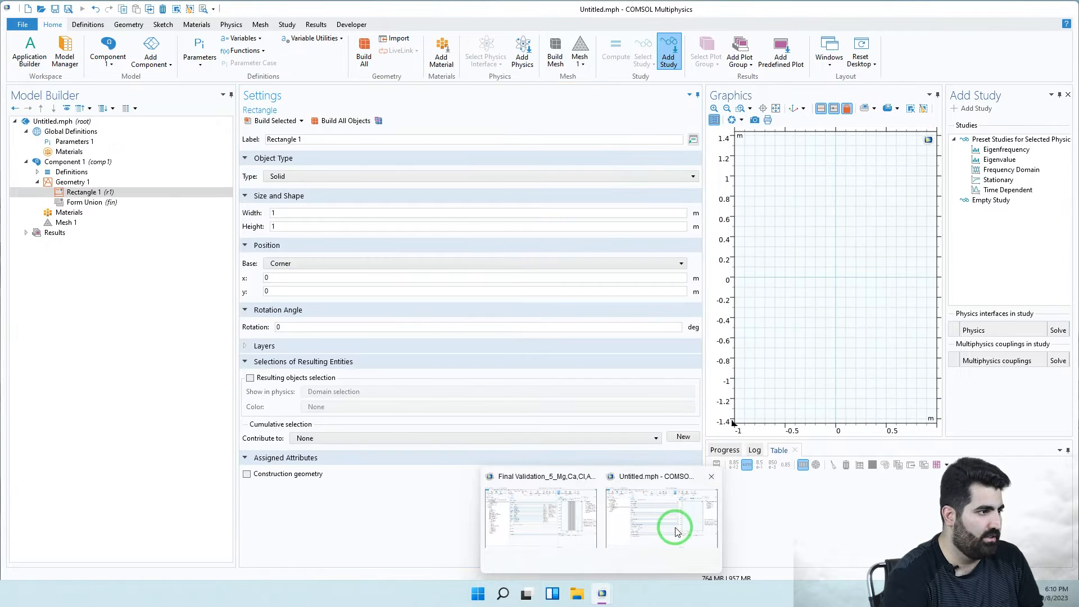
- Paste the fourteen parameters (Vtot through D_As) into Parameters 1 and check entries like c0_anion and D_Cl
{"action": "left_click", "coordinate": [88, 142]}
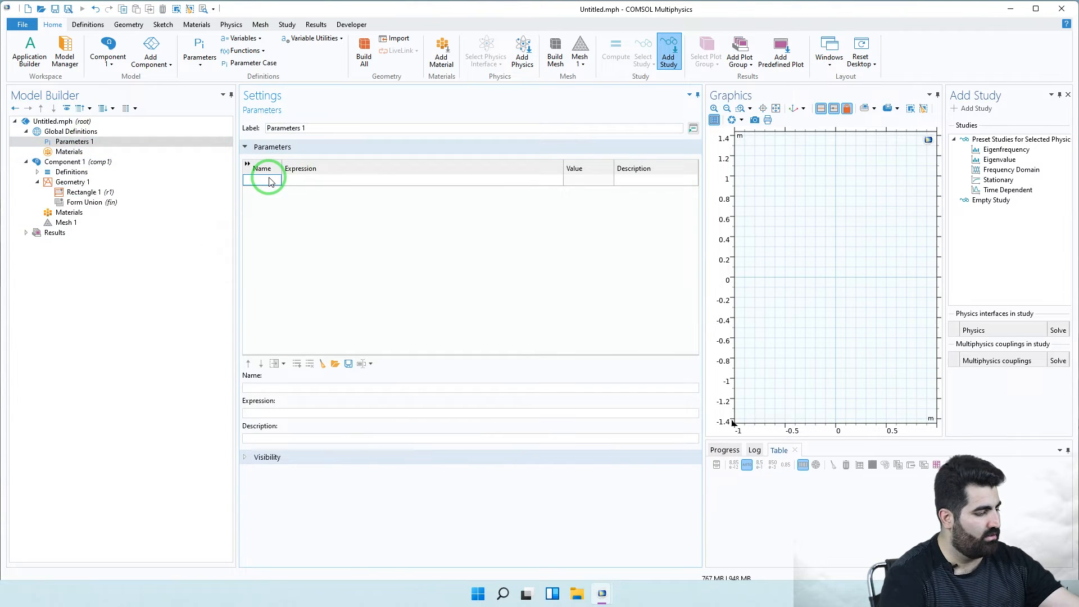
{"action": "key", "text": "ctrl+v"}
{"action": "left_click", "coordinate": [293, 228]}
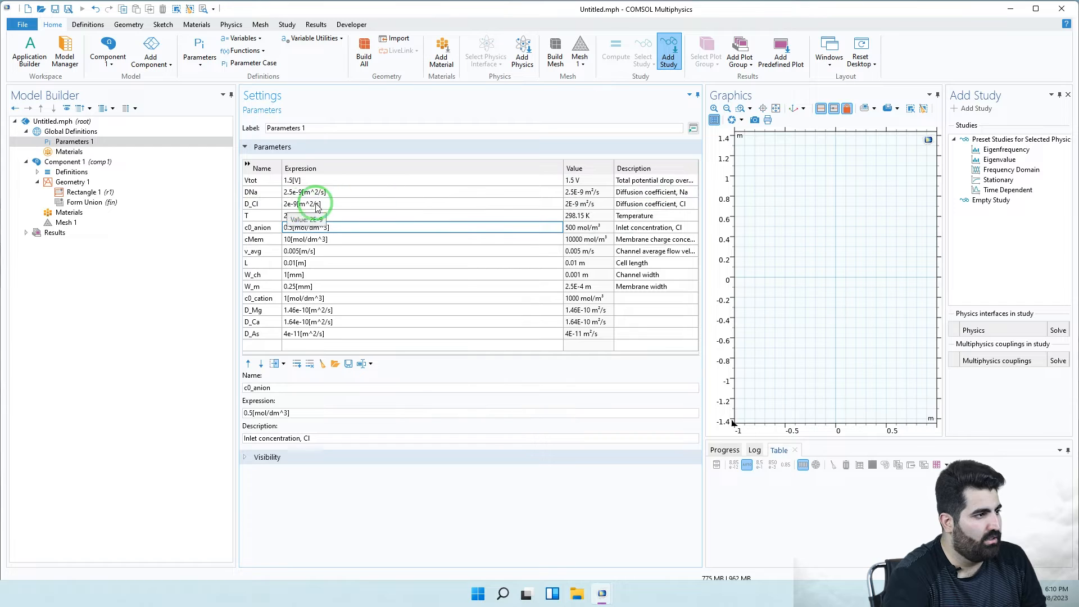
{"action": "left_click", "coordinate": [260, 204]}
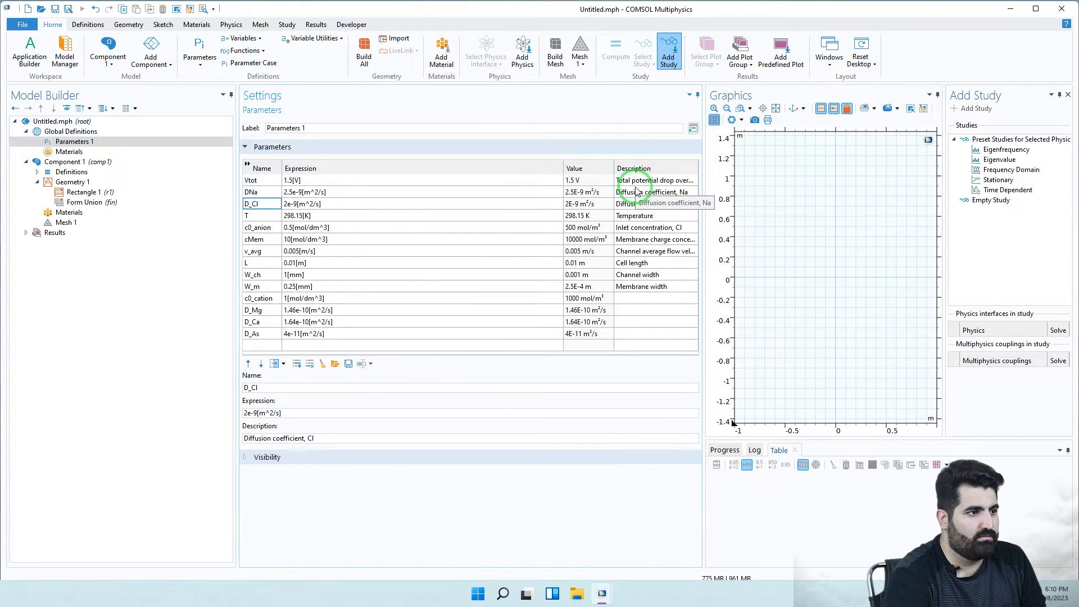
{"action": "left_click", "coordinate": [86, 192]}
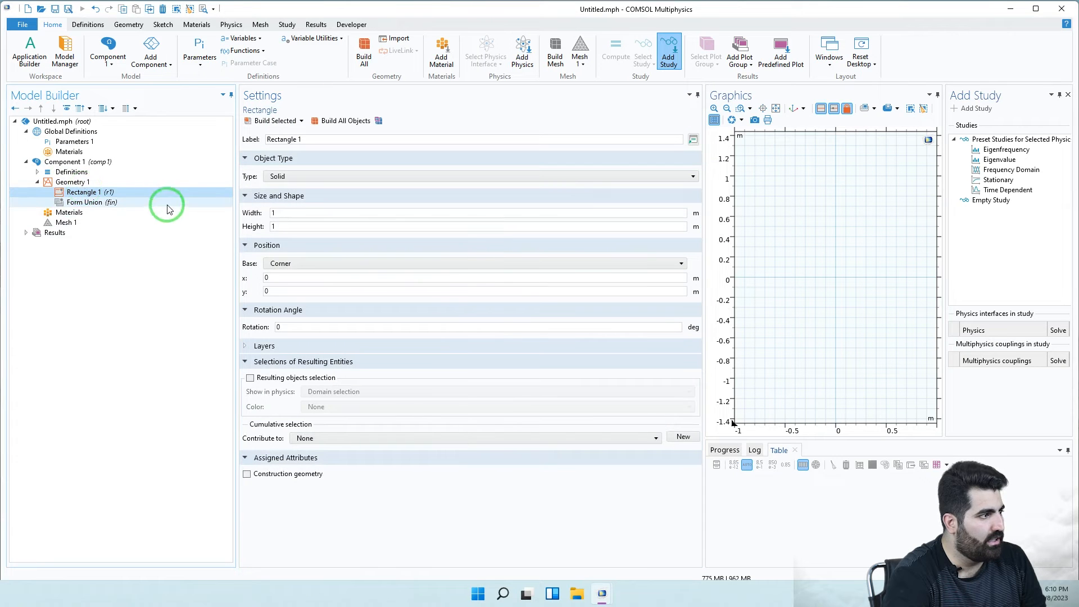
- In Final Validation, open Rectangle 1 and select its width expression 2*(W_ch+W_m)
{"action": "mouse_move", "coordinate": [602, 593]}
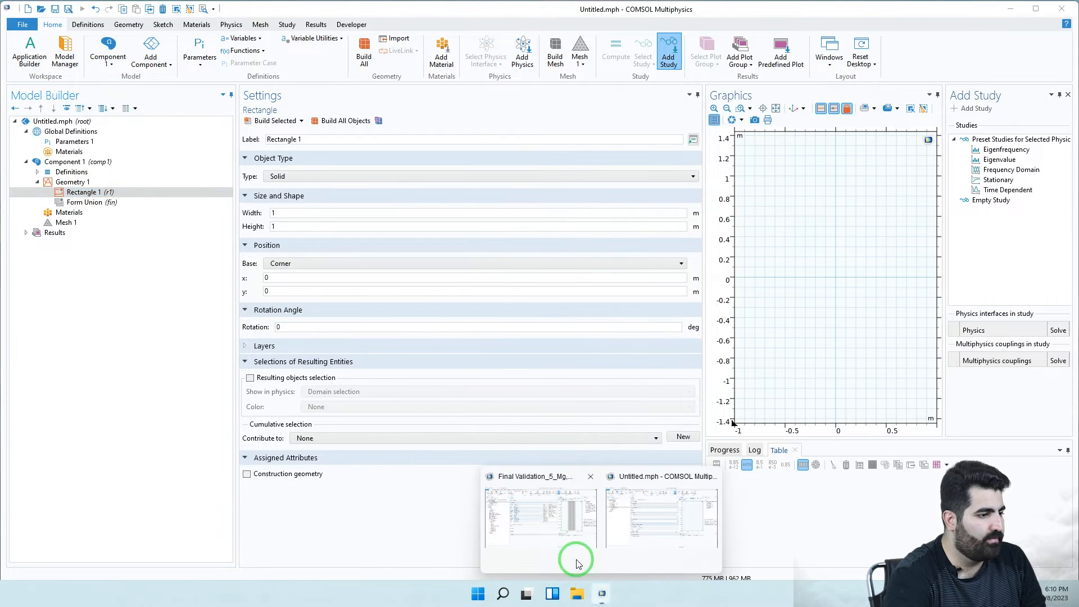
{"action": "left_click", "coordinate": [544, 533]}
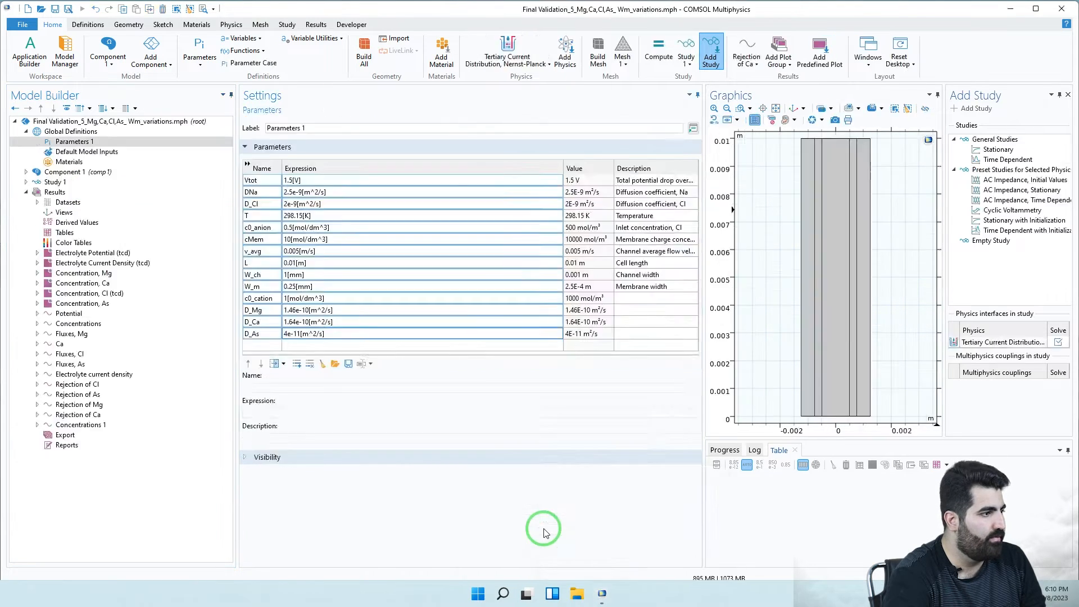
{"action": "left_click", "coordinate": [26, 172]}
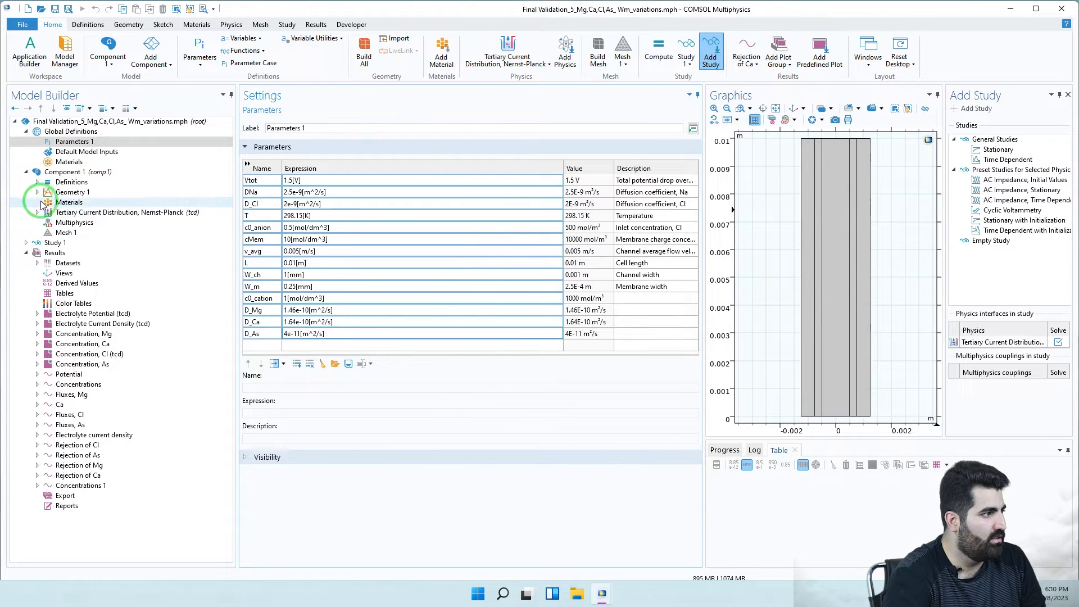
{"action": "left_click", "coordinate": [38, 191]}
{"action": "left_click", "coordinate": [97, 212]}
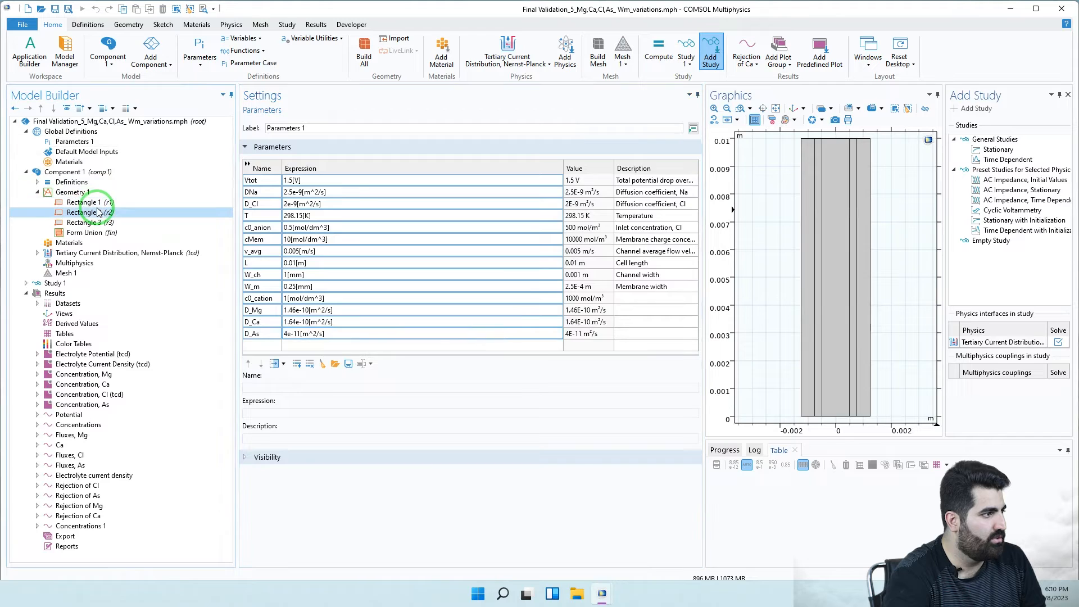
{"action": "left_click", "coordinate": [99, 203]}
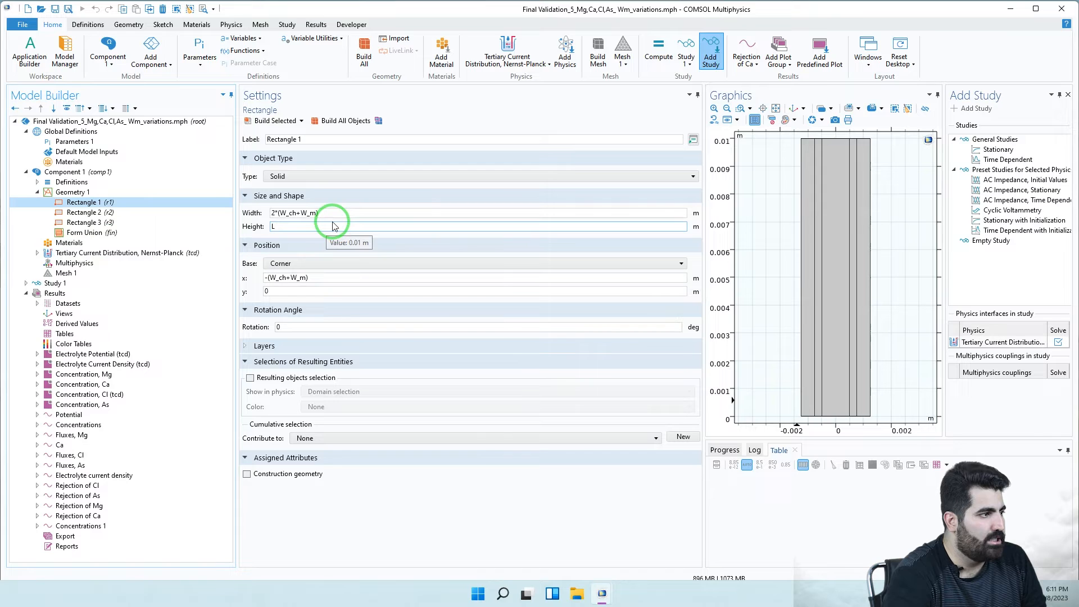
{"action": "mouse_move", "coordinate": [325, 213]}
{"action": "left_mouse_down"}
{"action": "mouse_move", "coordinate": [266, 217]}
{"action": "mouse_move", "coordinate": [318, 219]}
{"action": "left_mouse_up"}
{"action": "key", "text": "ctrl+c"}
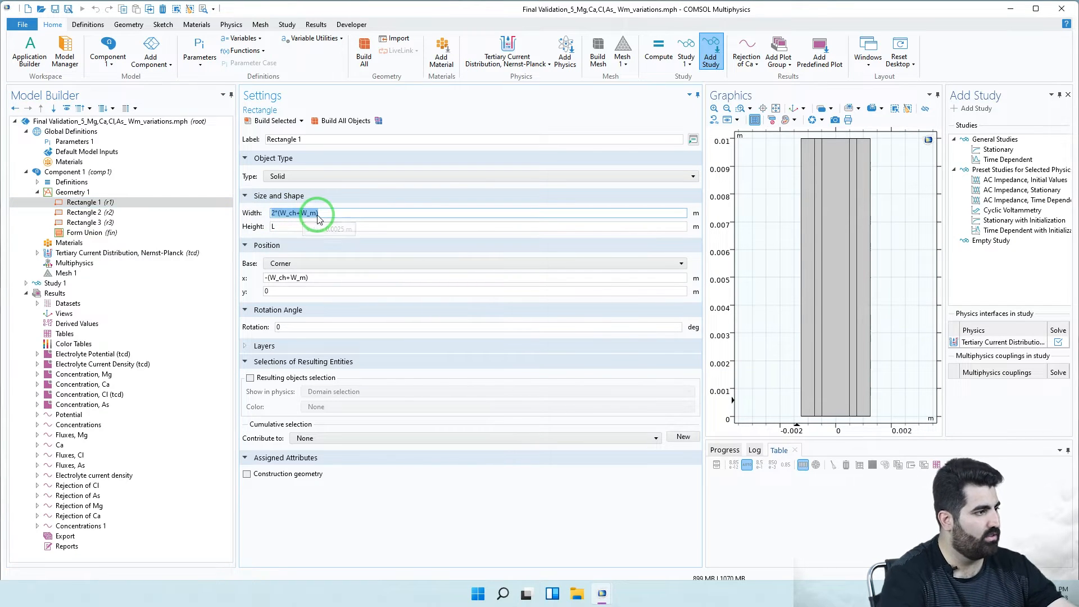
- Back in the Untitled model, set Rectangle 1's width to 2*(W_ch+W_m) and height to L
{"action": "mouse_move", "coordinate": [602, 590]}
{"action": "left_click", "coordinate": [632, 531]}
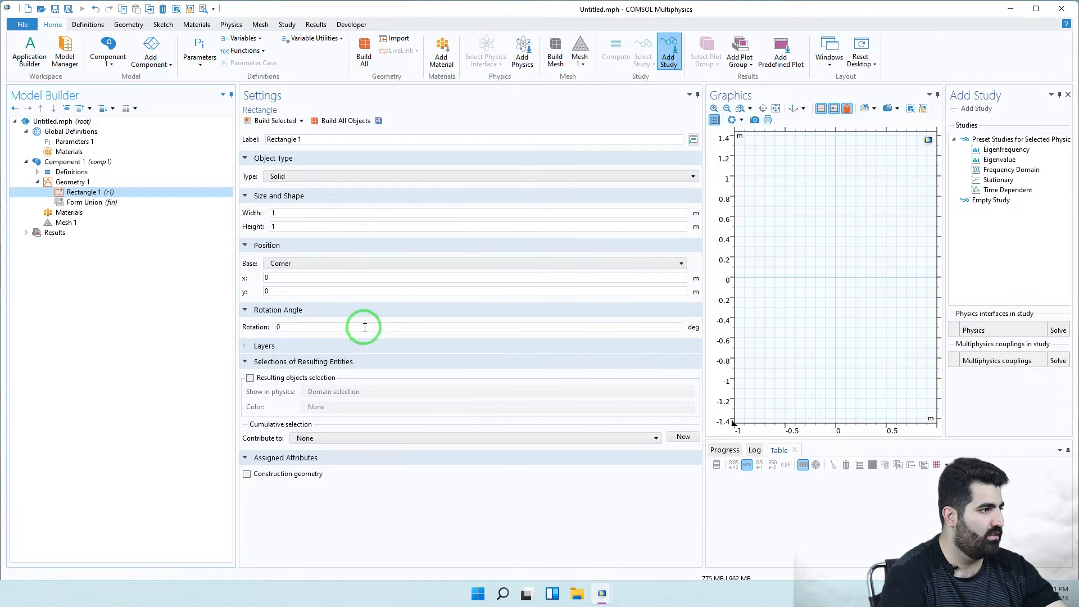
{"action": "left_click_drag", "start_coordinate": [277, 213], "coordinate": [255, 236]}
{"action": "key", "text": "ctrl+v"}
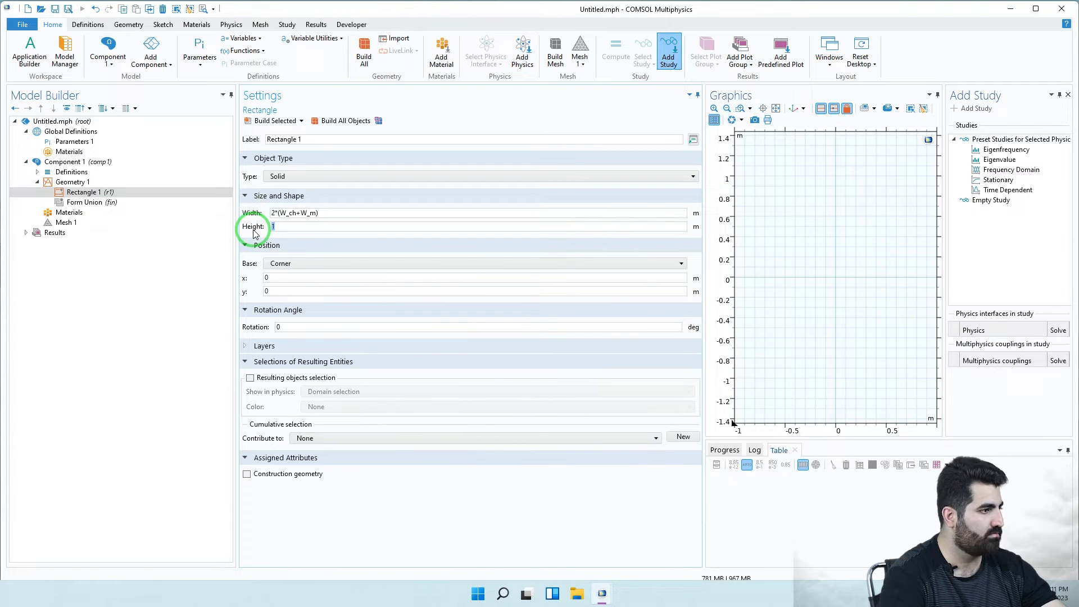
{"action": "left_click", "coordinate": [315, 221]}
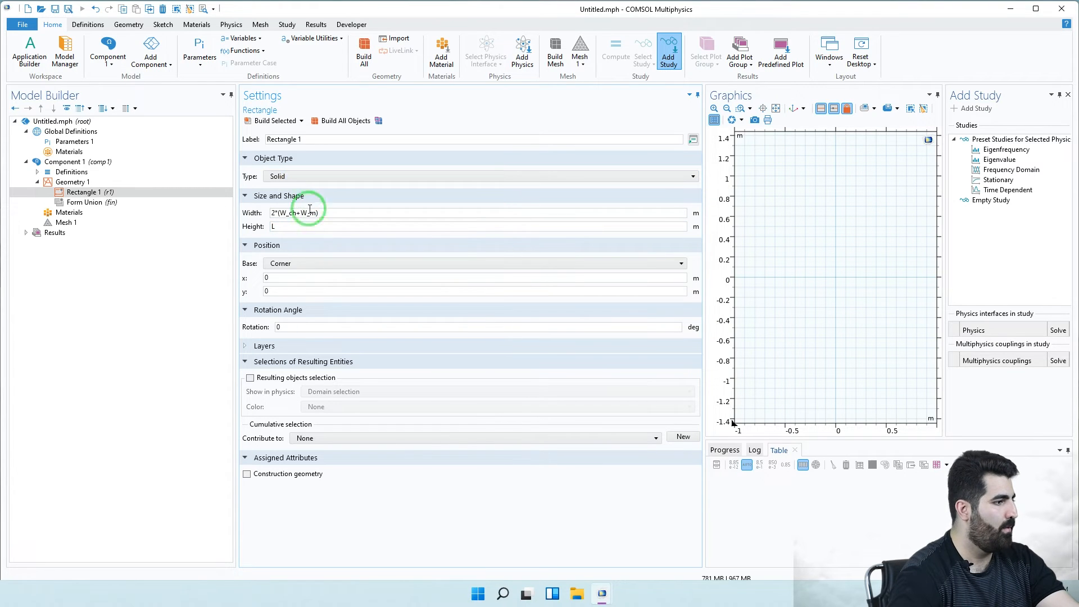
{"action": "left_click", "coordinate": [275, 278]}
{"action": "double_click", "coordinate": [285, 281]}
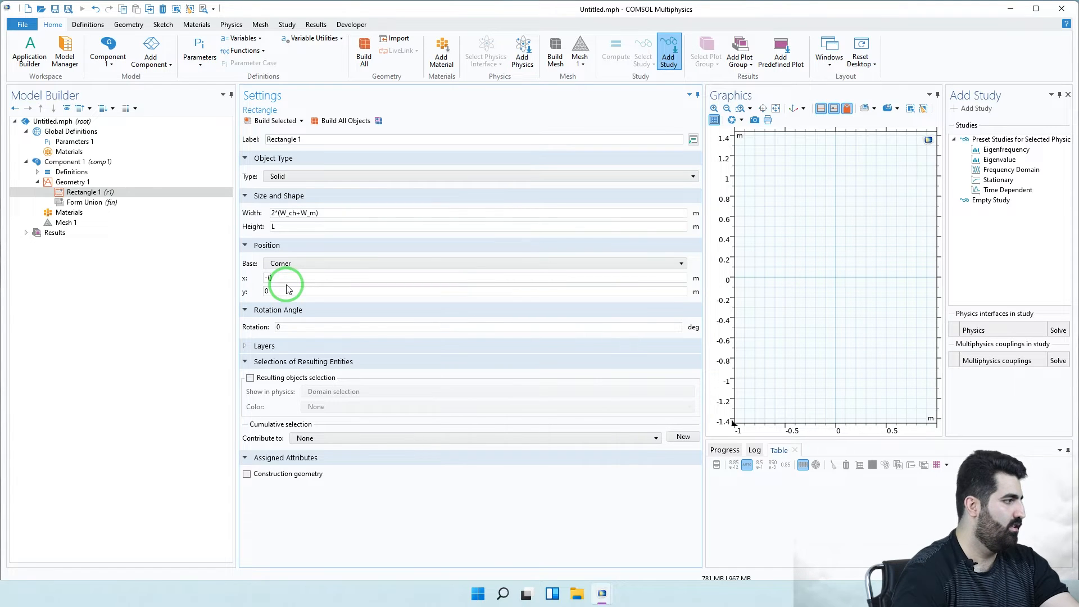
- Set Rectangle 1's x position to -((W_ch+W_m)) and build it
{"action": "left_click_drag", "start_coordinate": [331, 215], "coordinate": [280, 212]}
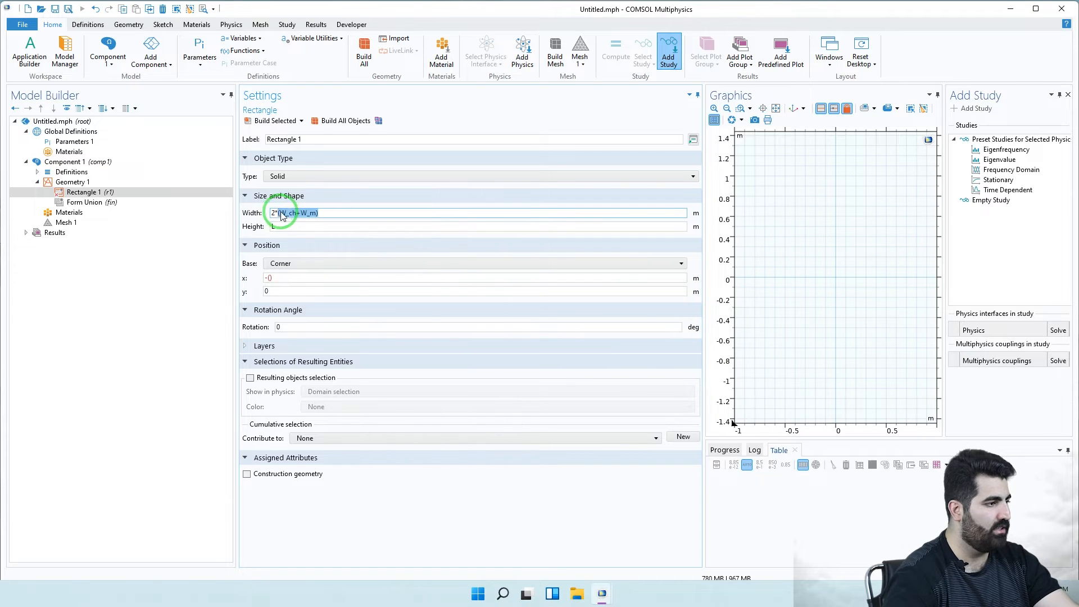
{"action": "left_click", "coordinate": [272, 281]}
{"action": "type", "text": "(W_ch+W_m)"}
{"action": "left_click", "coordinate": [287, 292]}
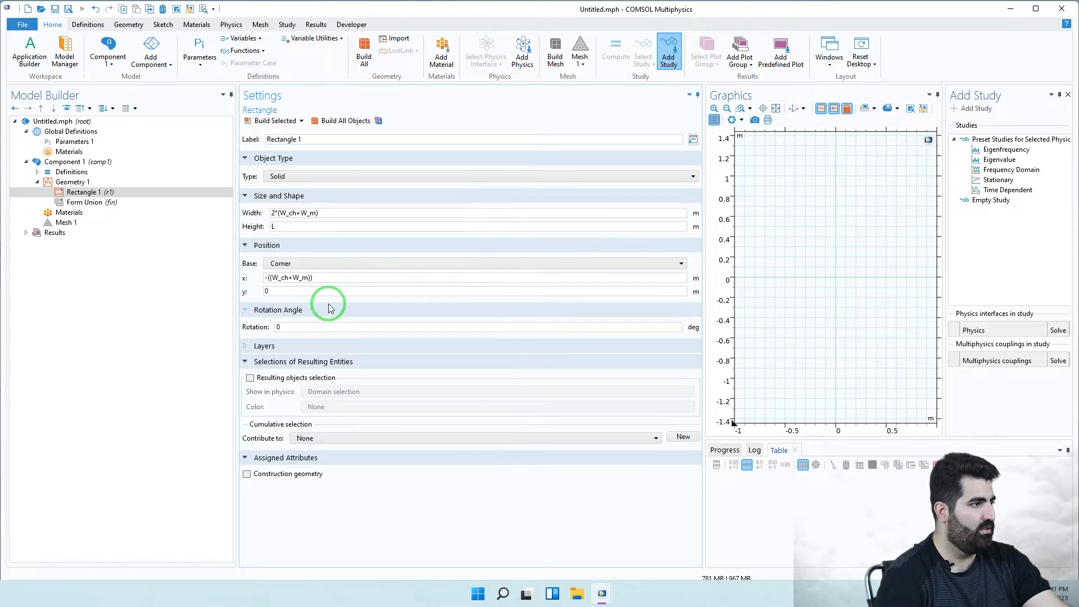
{"action": "left_click", "coordinate": [271, 120]}
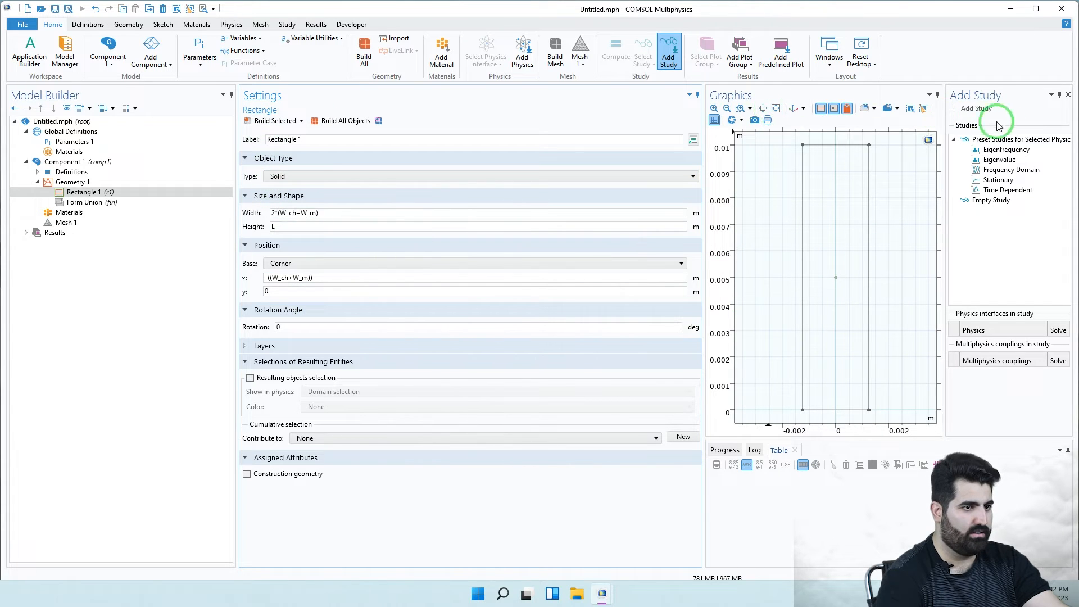
{"action": "left_click", "coordinate": [1068, 95]}
{"action": "left_click", "coordinate": [570, 211]}
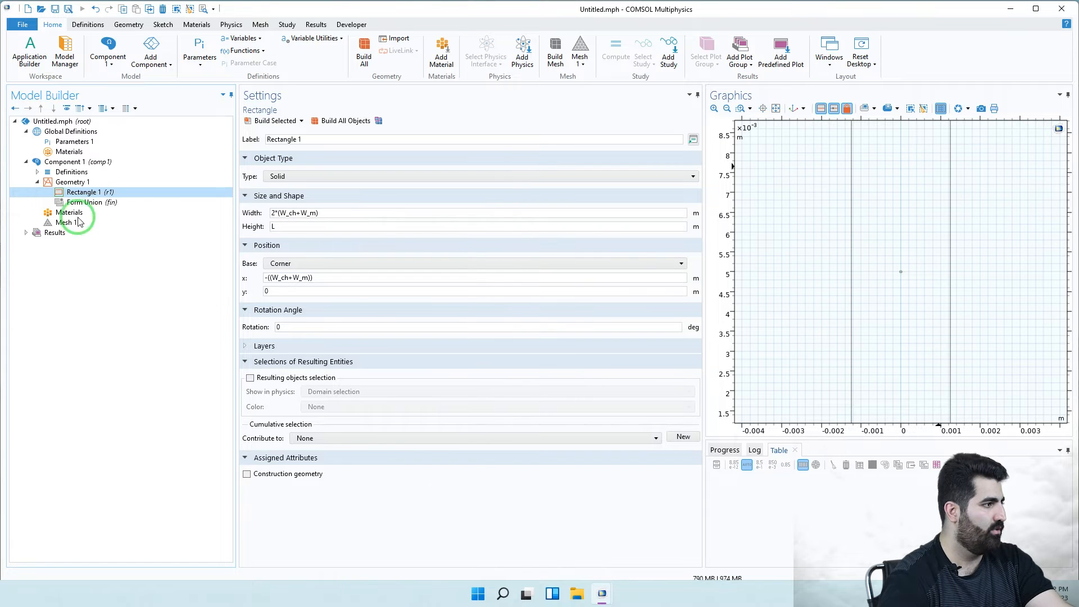
- Add Rectangle 2 with width (W_ch+2*W_m) and height L
{"action": "left_click", "coordinate": [78, 182]}
{"action": "right_click", "coordinate": [84, 181]}
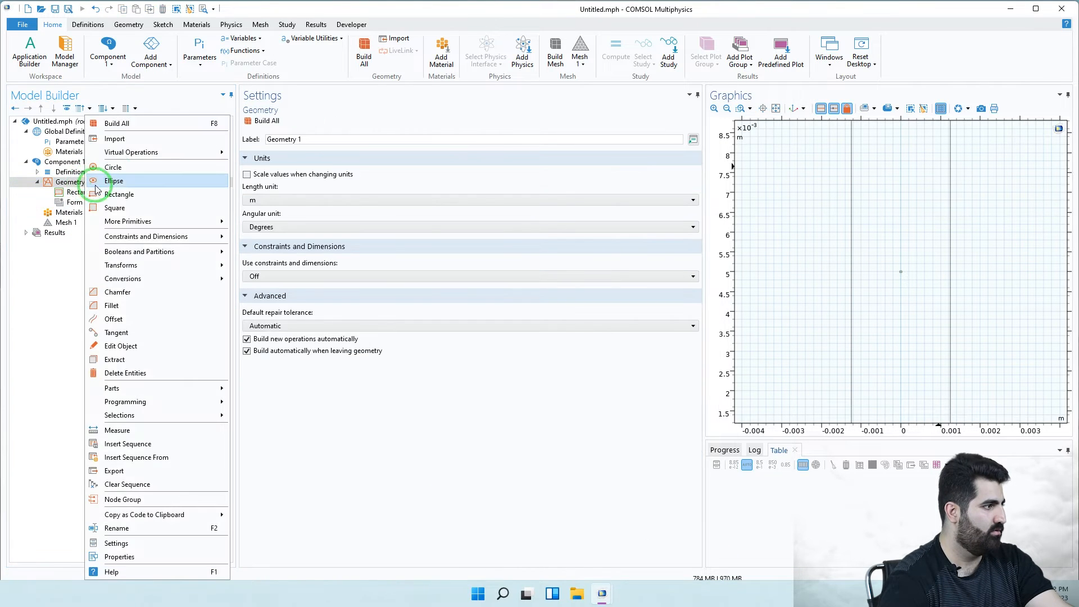
{"action": "left_click", "coordinate": [119, 194]}
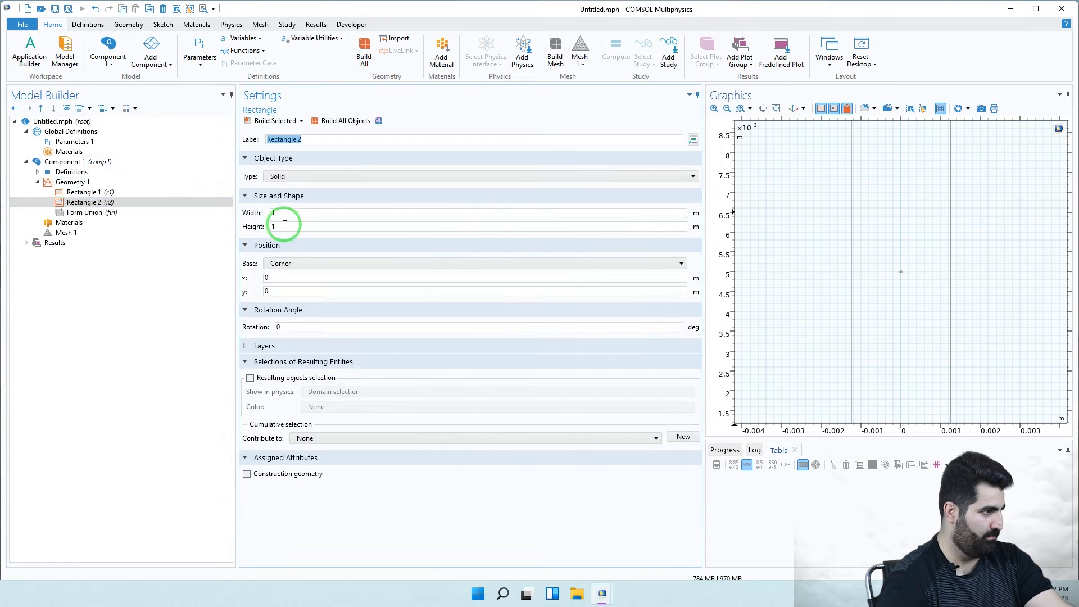
{"action": "double_click", "coordinate": [288, 212]}
{"action": "left_click", "coordinate": [323, 226]}
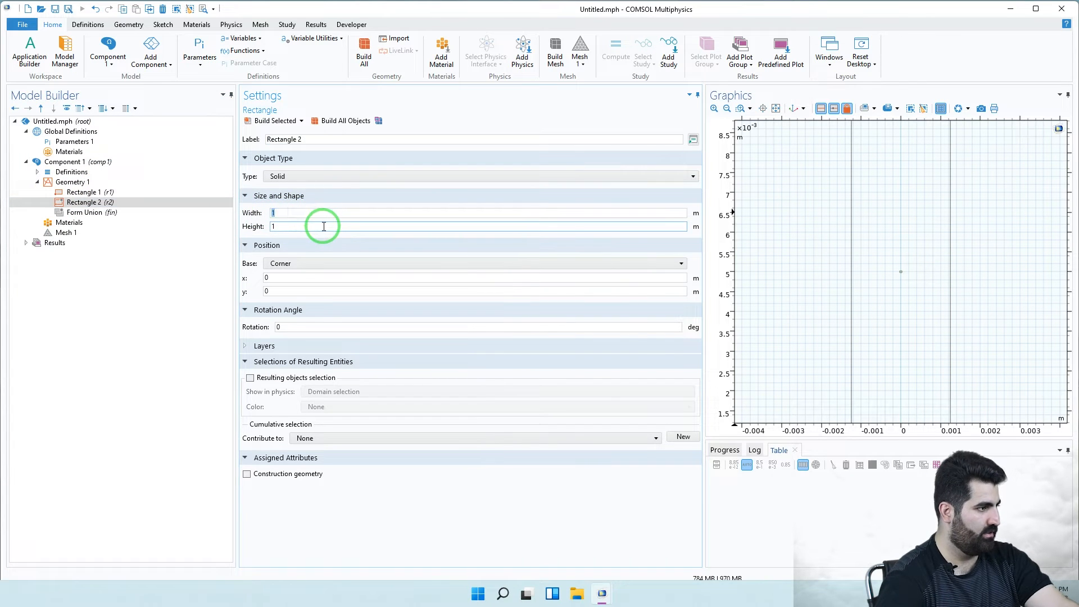
{"action": "left_click", "coordinate": [298, 214]}
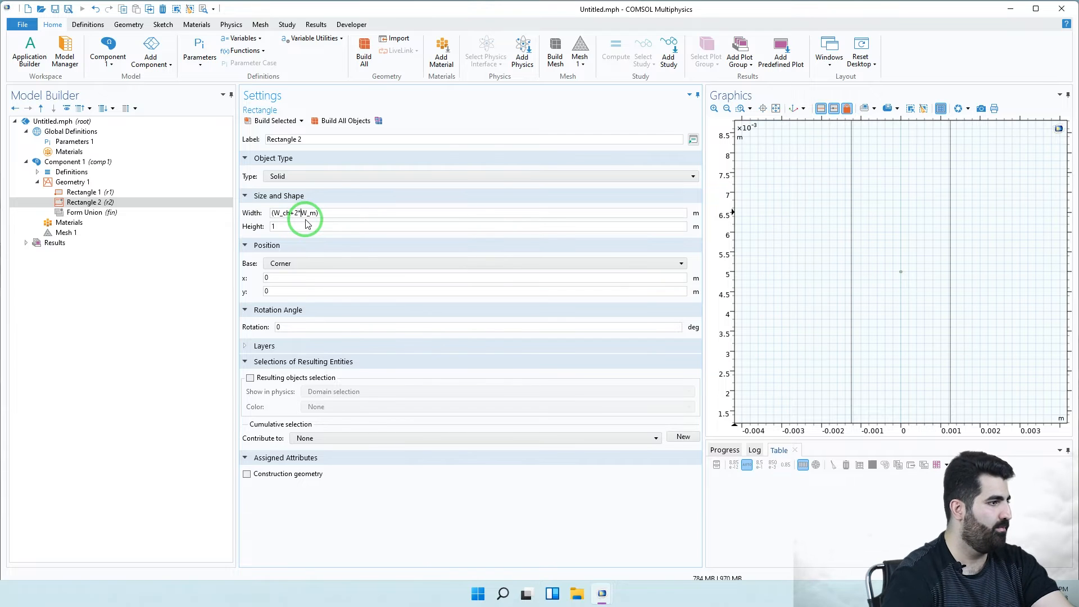
{"action": "left_click", "coordinate": [279, 227]}
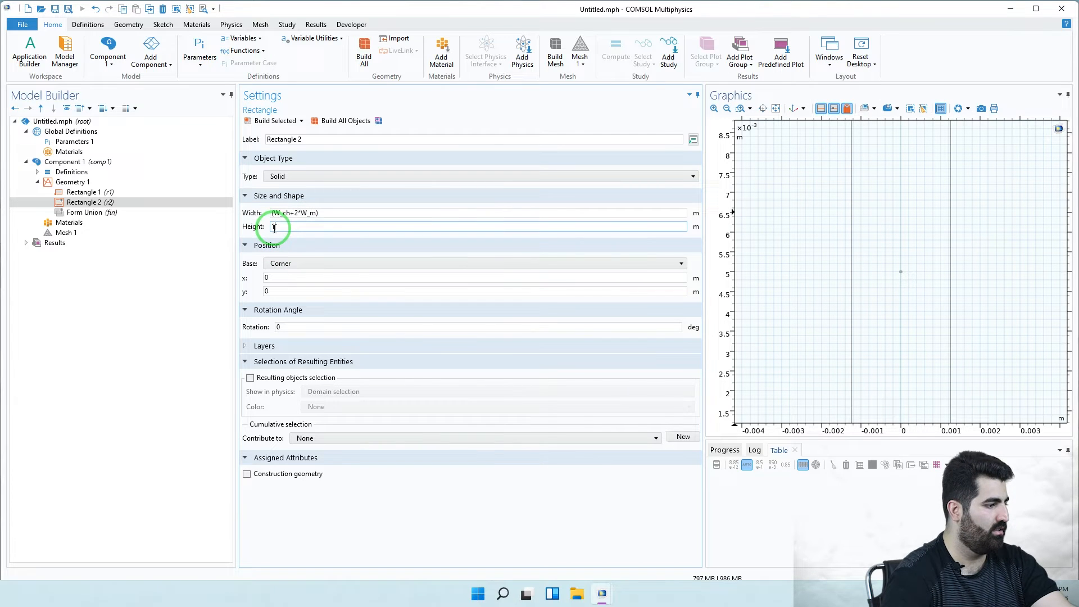
{"action": "type", "text": "L"}
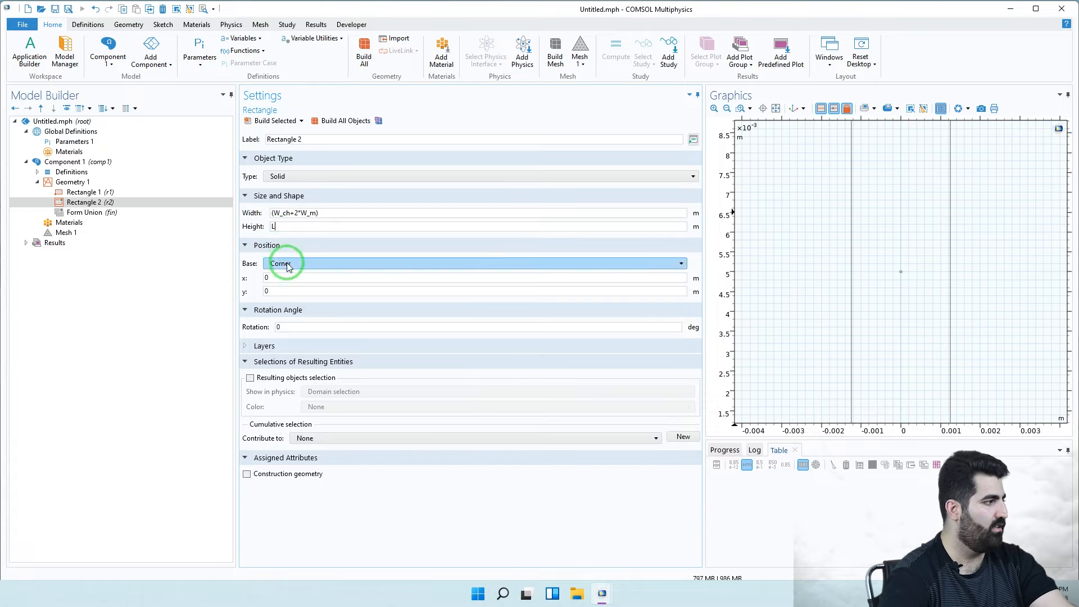
- Set Rectangle 2's x position to -(W_ch+2*W_m)/2, build it, and zoom to extents
{"action": "left_click", "coordinate": [269, 291]}
{"action": "left_click", "coordinate": [251, 277]}
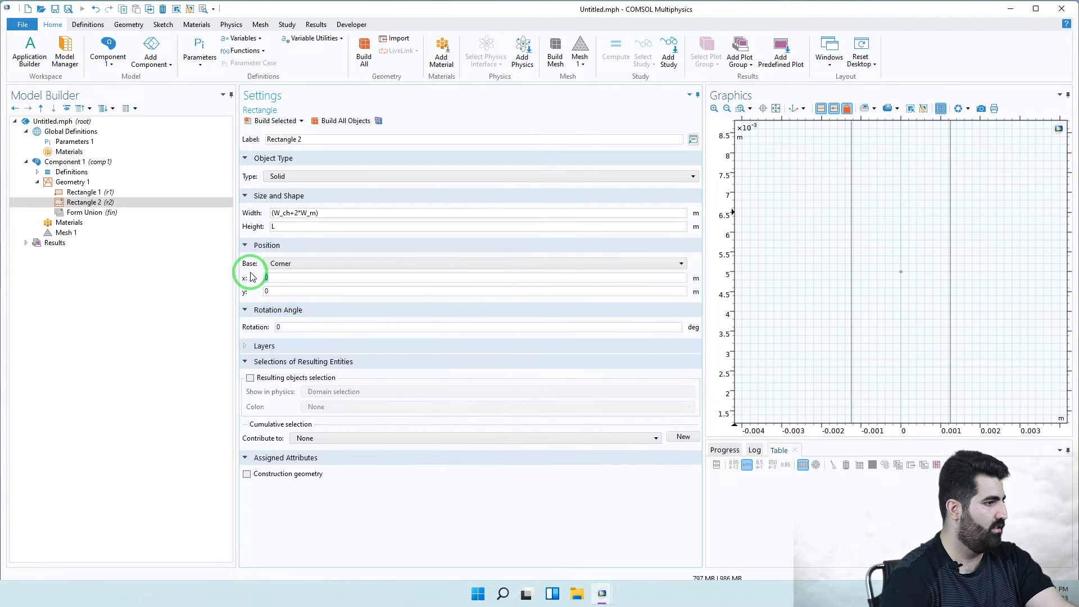
{"action": "type", "text": "(W_ch+W_m)"}
{"action": "left_click", "coordinate": [293, 290]}
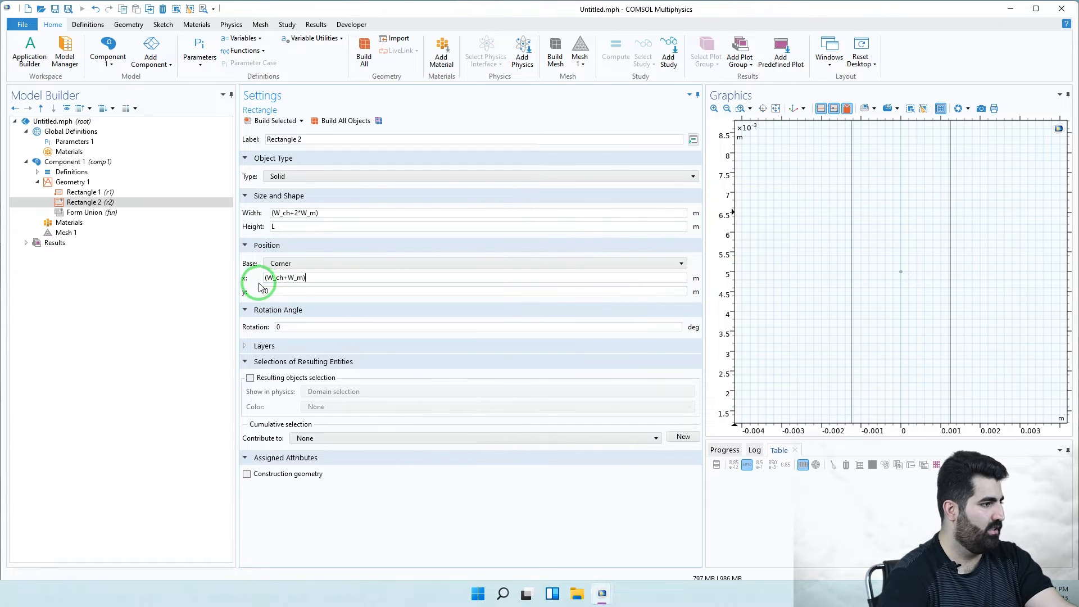
{"action": "left_click", "coordinate": [266, 278]}
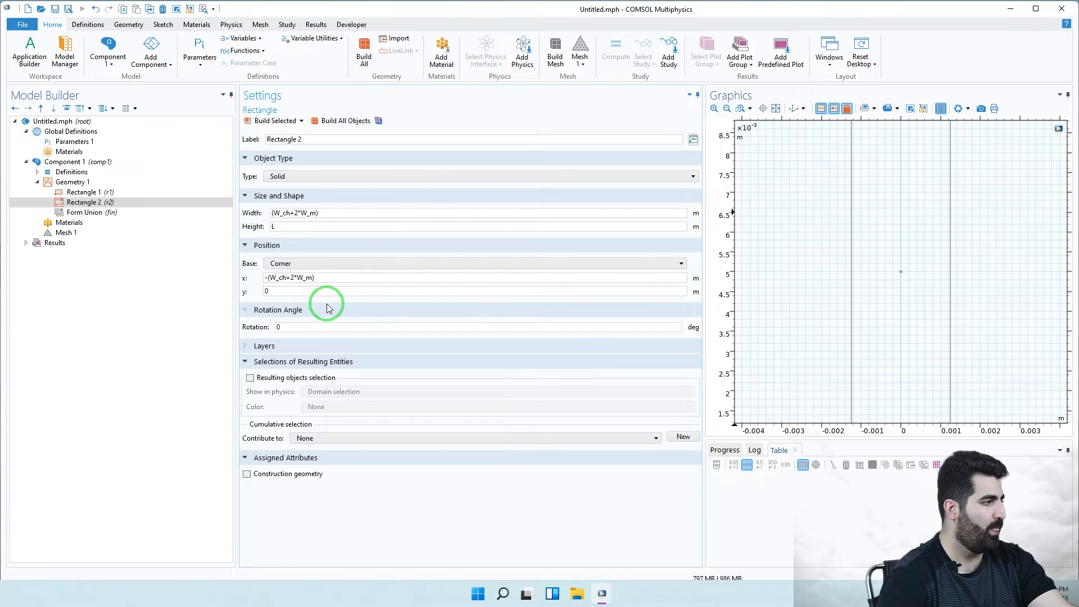
{"action": "left_click", "coordinate": [281, 294]}
{"action": "left_click", "coordinate": [321, 281]}
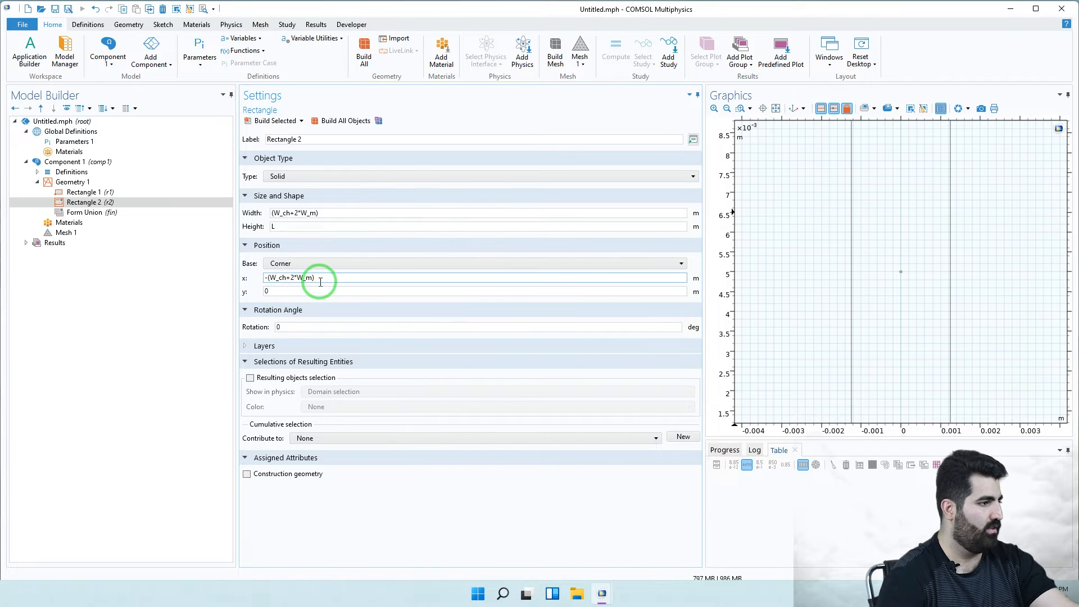
{"action": "type", "text": "/2"}
{"action": "left_click", "coordinate": [298, 292]}
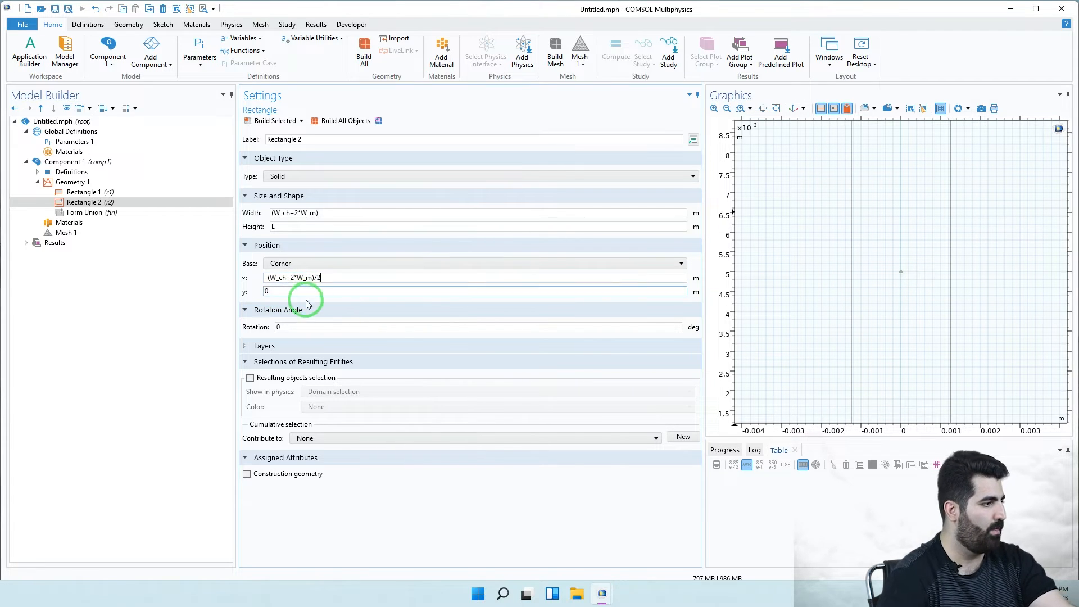
{"action": "left_click", "coordinate": [258, 121]}
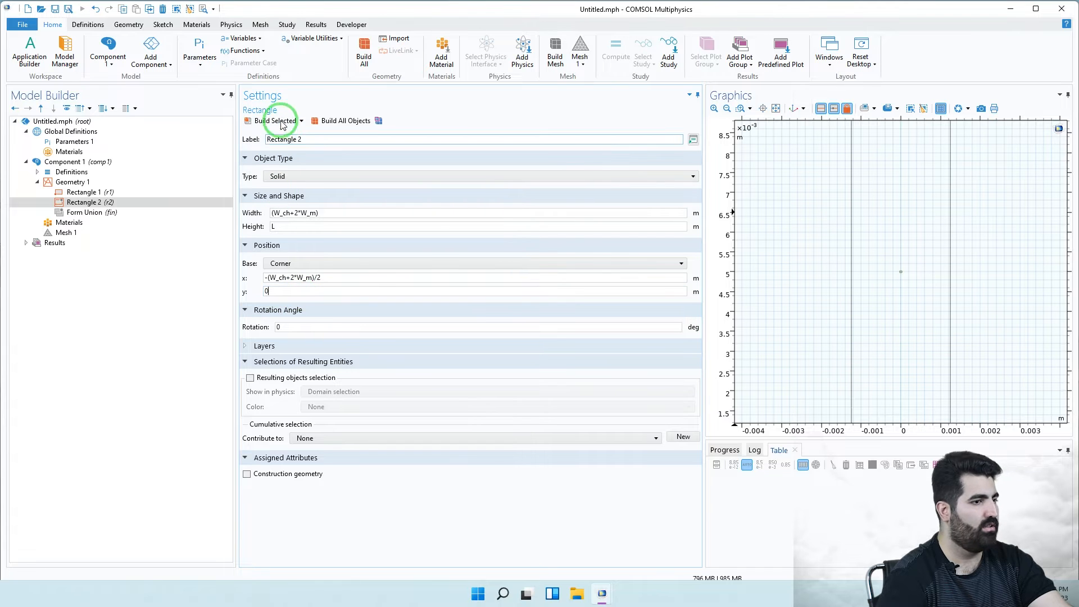
{"action": "left_click", "coordinate": [776, 108]}
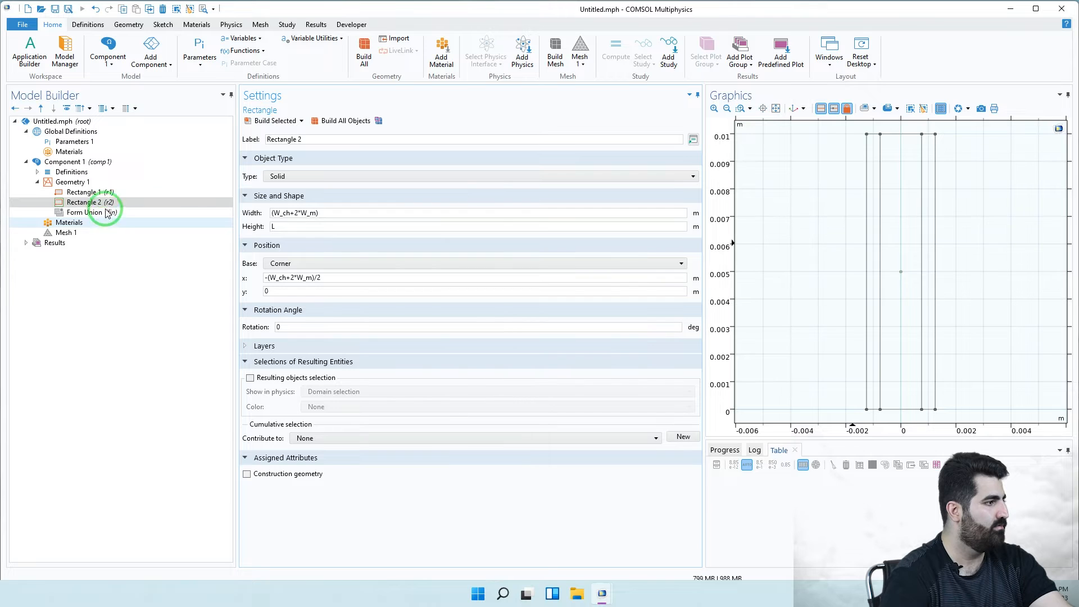
{"action": "left_click", "coordinate": [85, 183]}
- Add Rectangle 3 with width W_ch and height L
{"action": "right_click", "coordinate": [87, 184]}
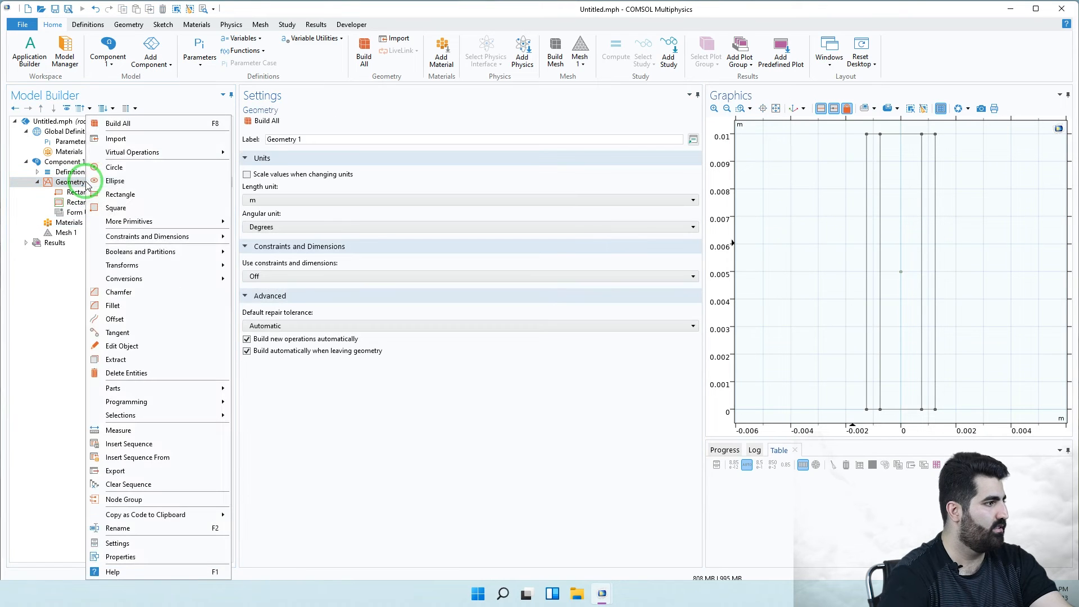
{"action": "left_click", "coordinate": [120, 195]}
{"action": "left_click", "coordinate": [306, 214]}
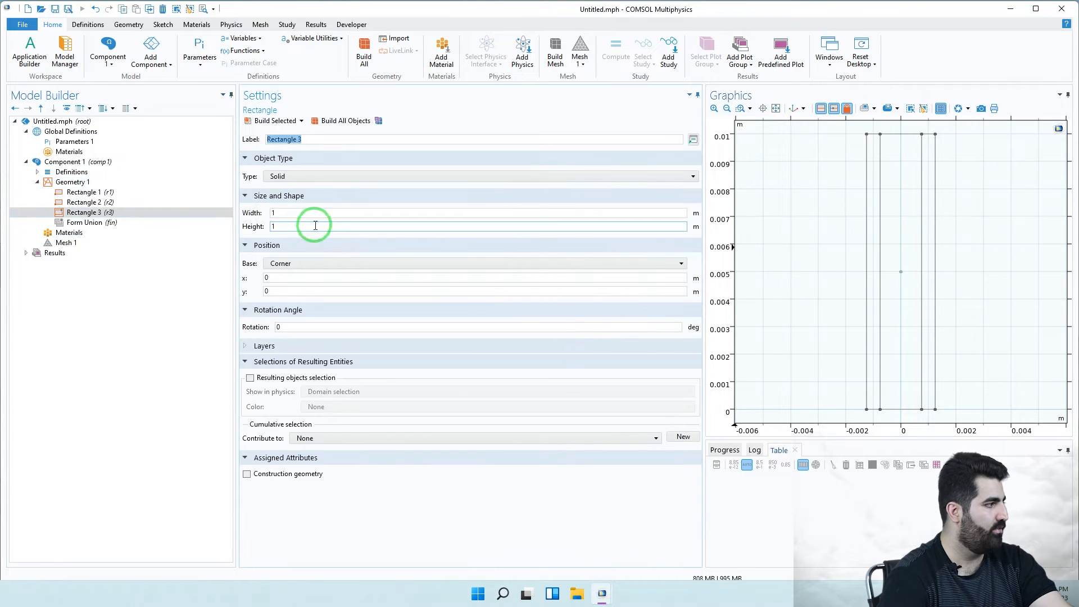
{"action": "double_click", "coordinate": [271, 213]}
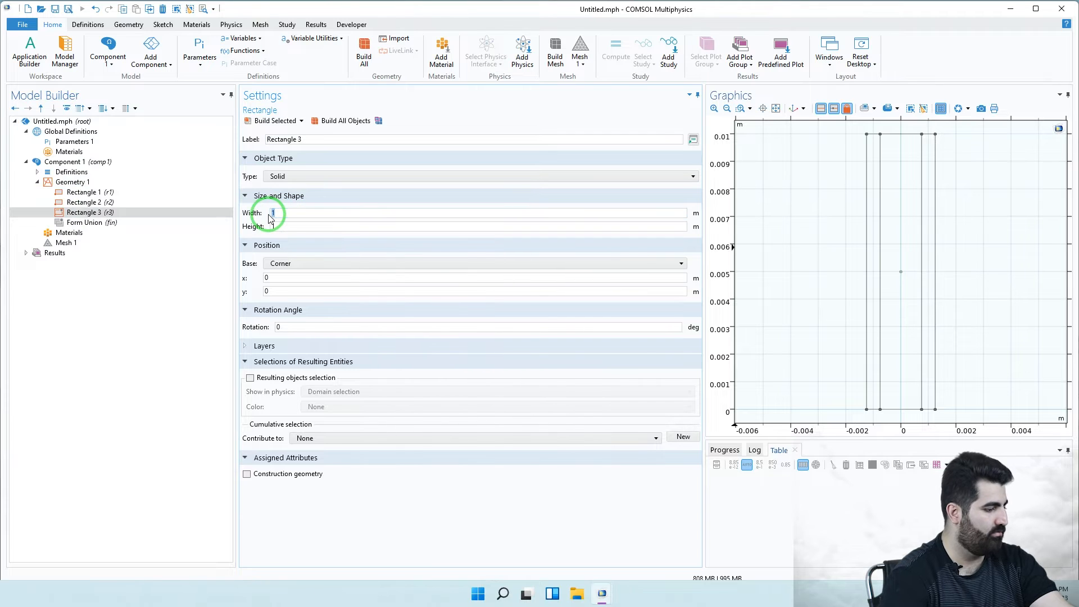
{"action": "type", "text": "w"}
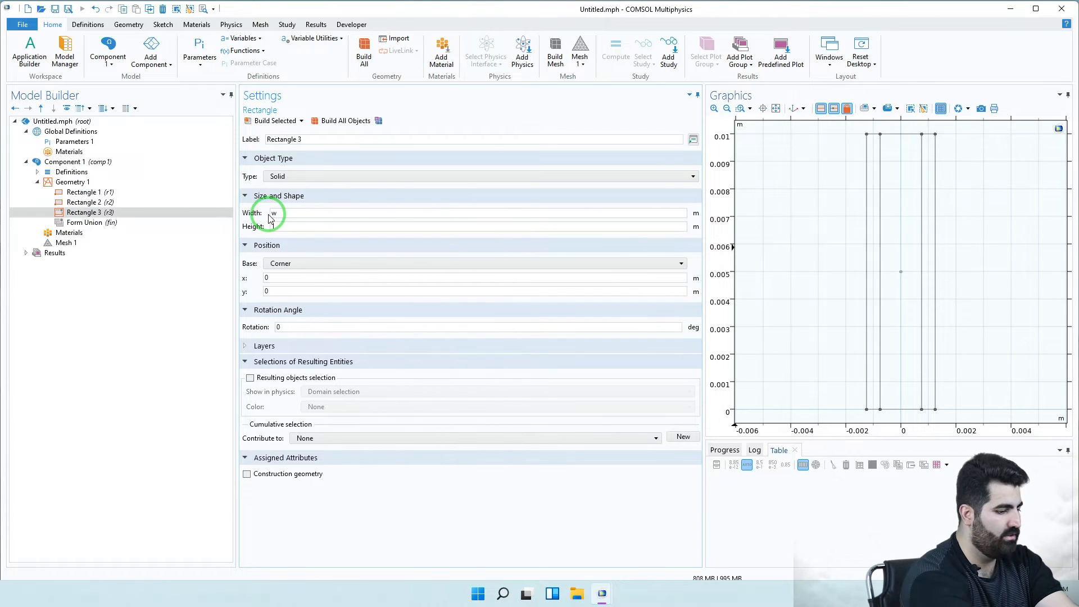
{"action": "key", "text": "BackSpace"}
{"action": "type", "text": "W_ch"}
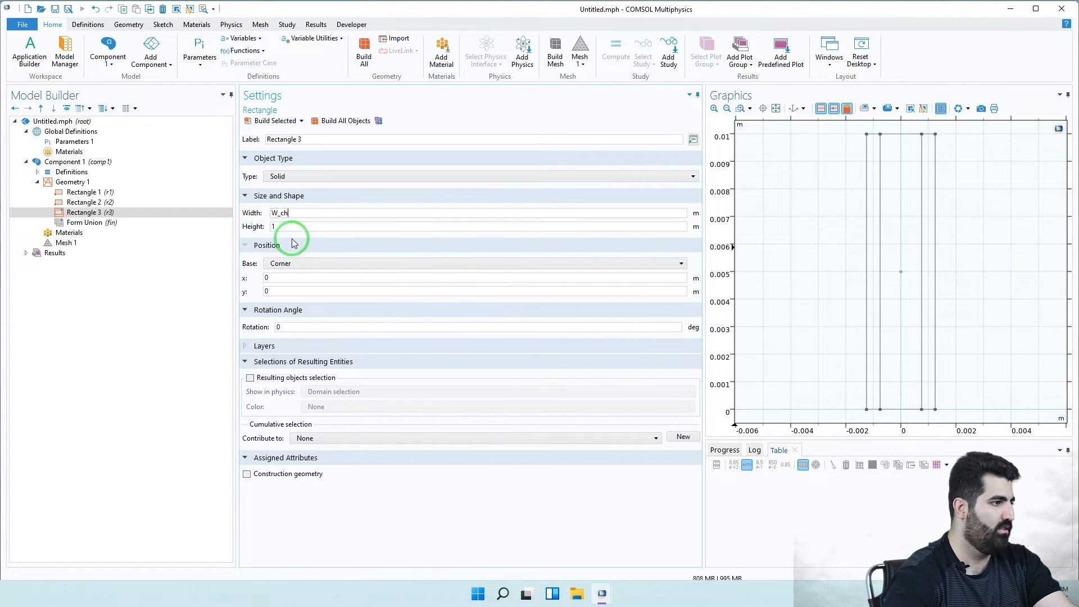
{"action": "double_click", "coordinate": [284, 227]}
{"action": "type", "text": "L"}
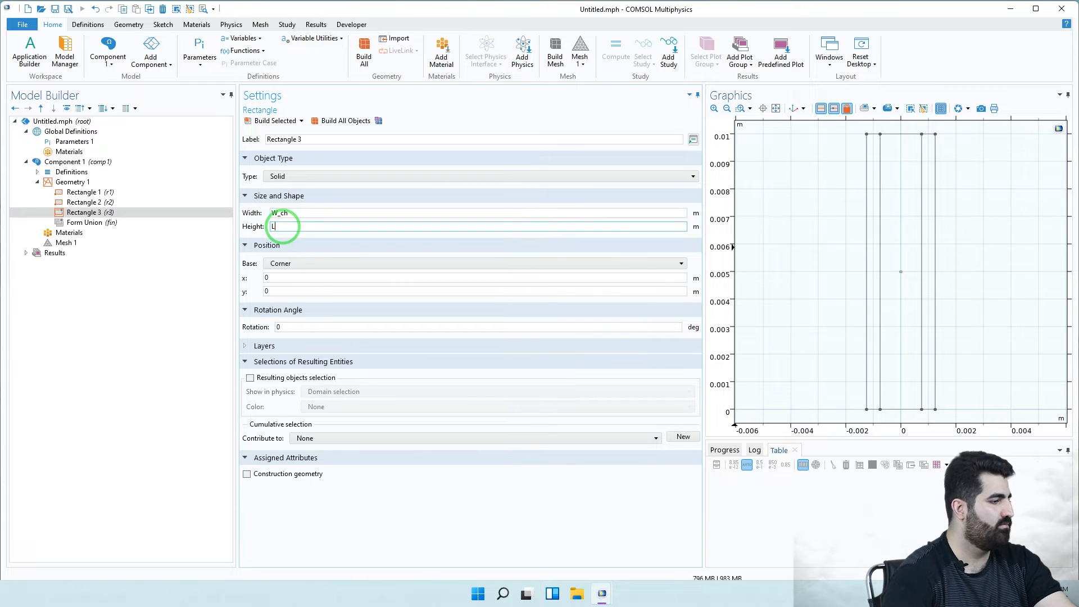
- Set Rectangle 3's x position to -W_ch and build it
{"action": "left_click_drag", "start_coordinate": [277, 279], "coordinate": [248, 277]}
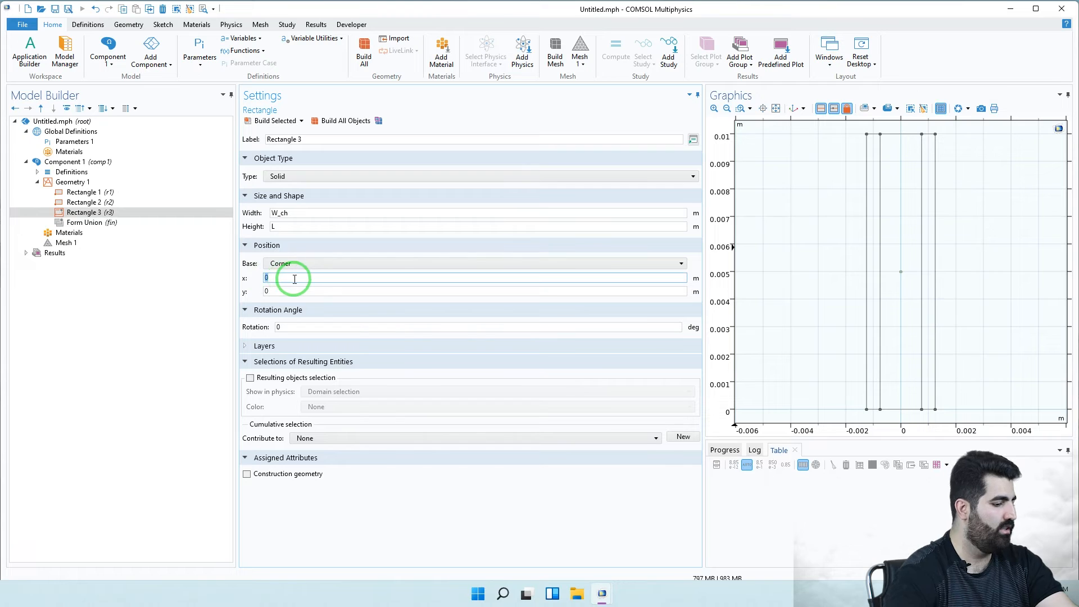
{"action": "type", "text": "-W"}
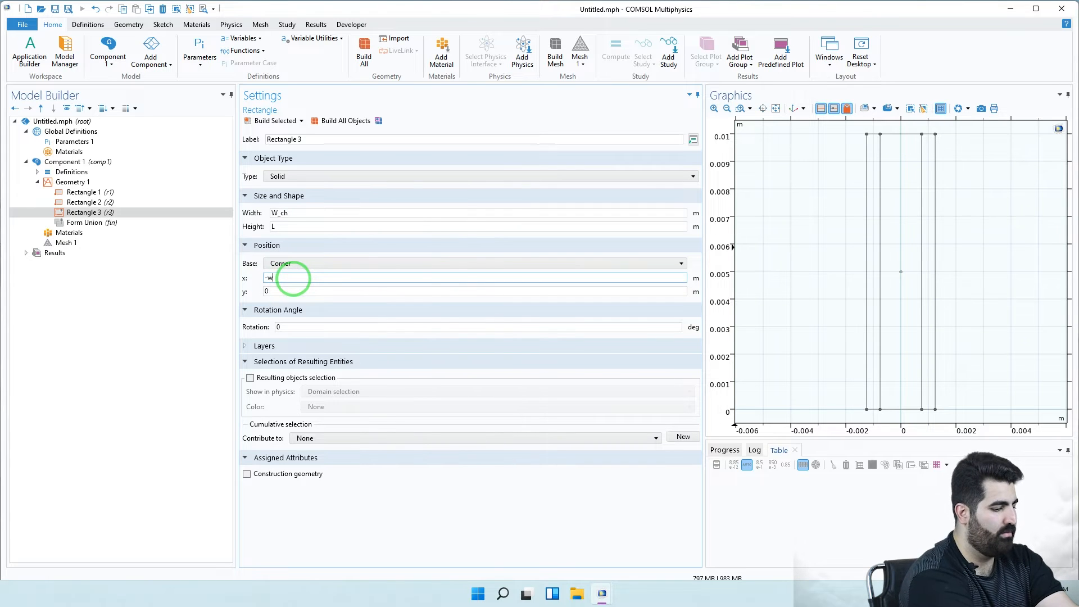
{"action": "type", "text": "W_ch"}
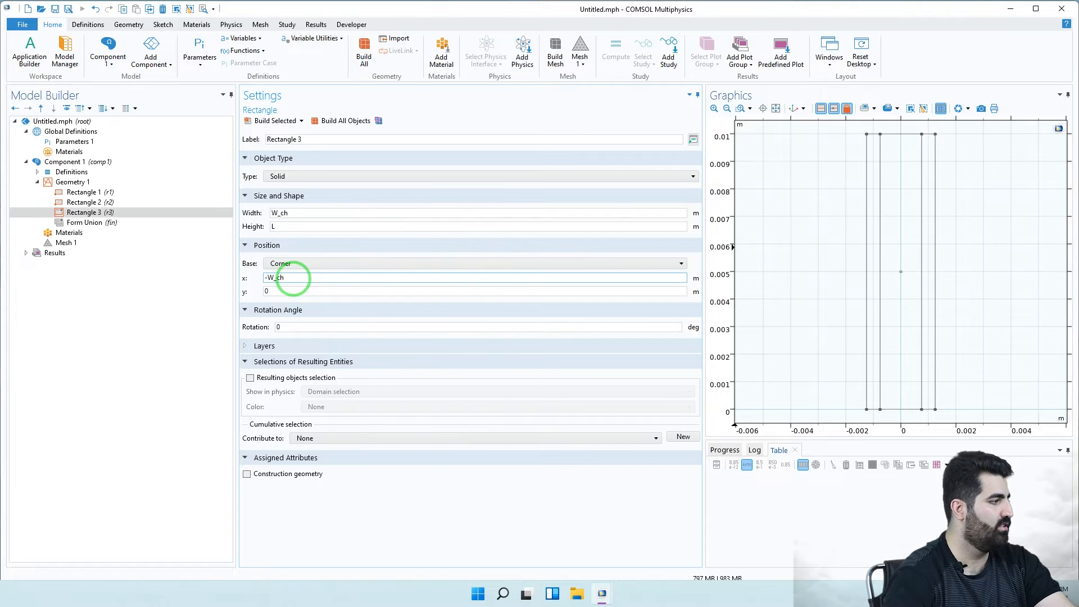
{"action": "left_click", "coordinate": [272, 121]}
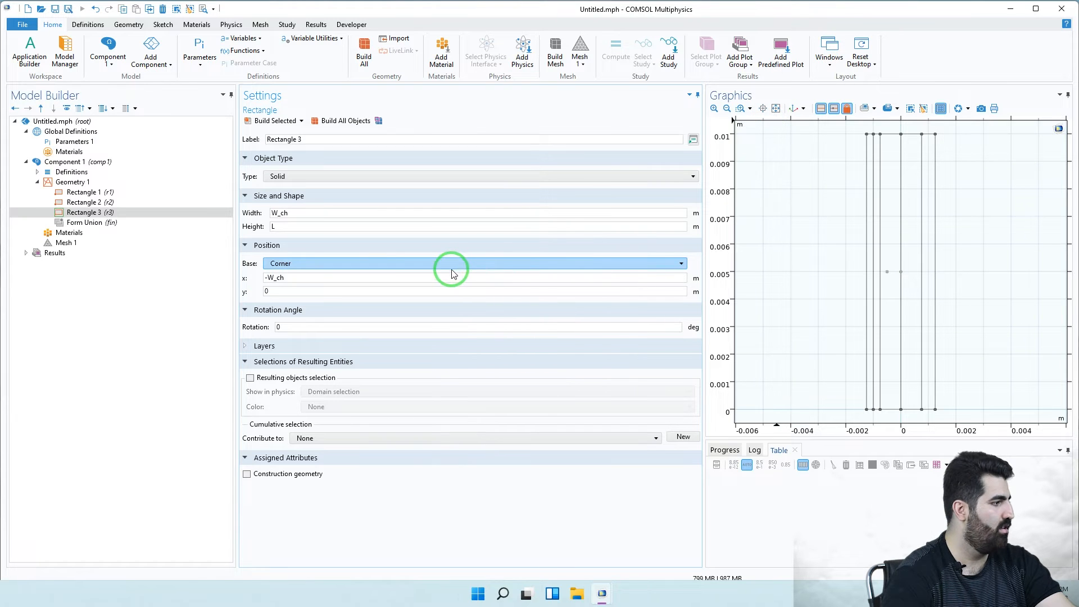
{"action": "left_click", "coordinate": [100, 227]}
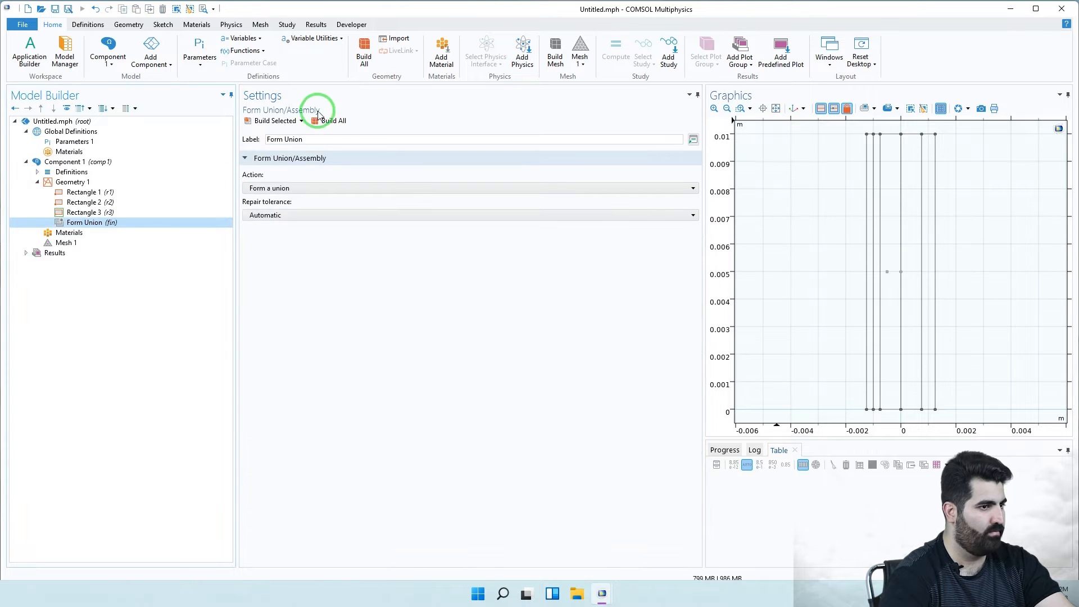
- Build the union geometry and review Rectangle 1 and Rectangle 2 settings
{"action": "left_click", "coordinate": [340, 122]}
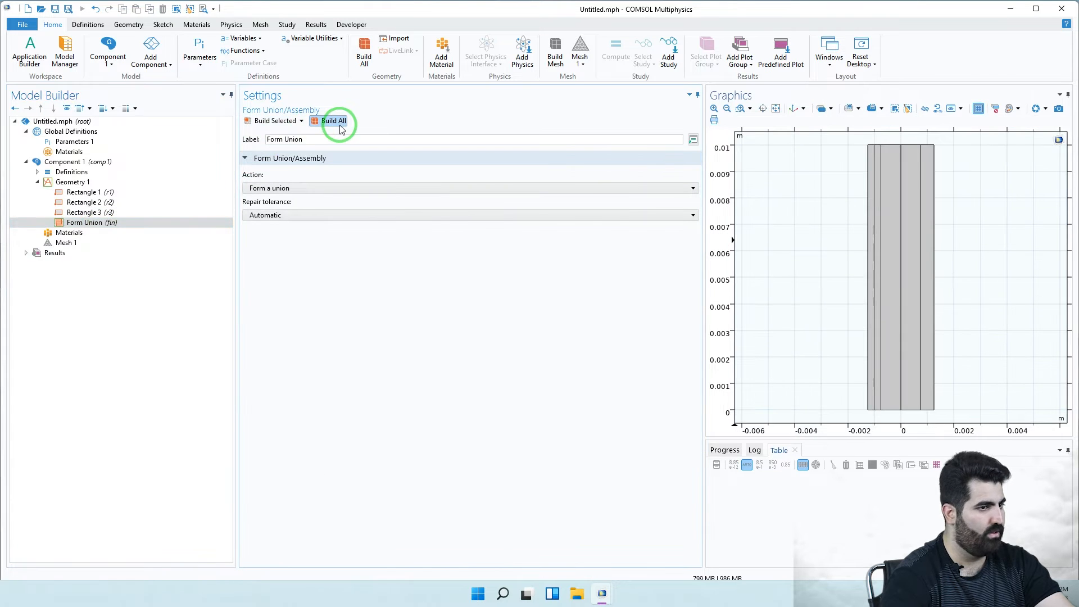
{"action": "left_click", "coordinate": [137, 193]}
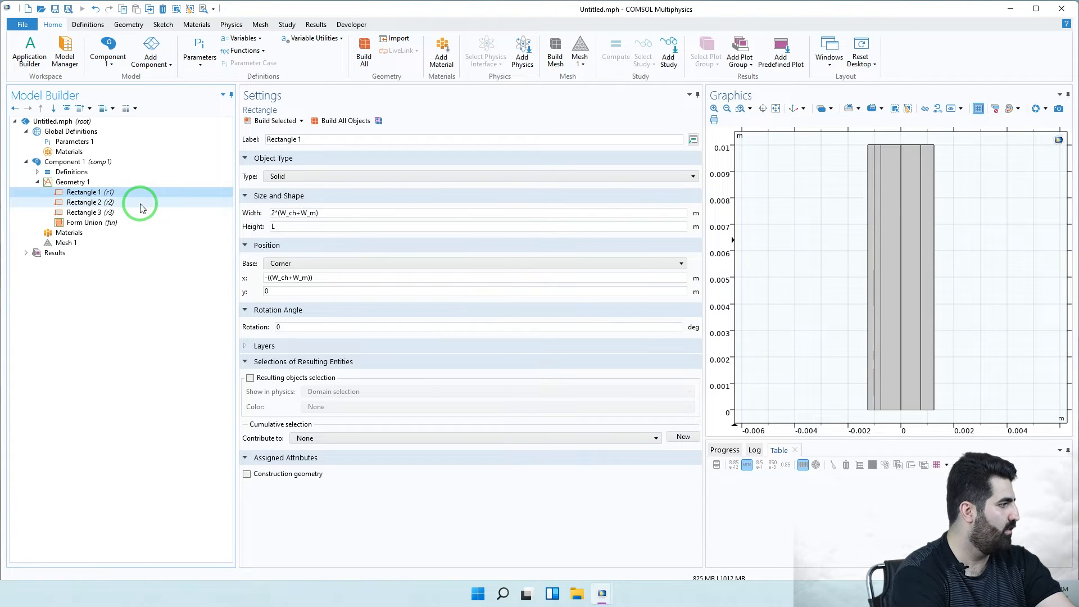
{"action": "left_click", "coordinate": [319, 225]}
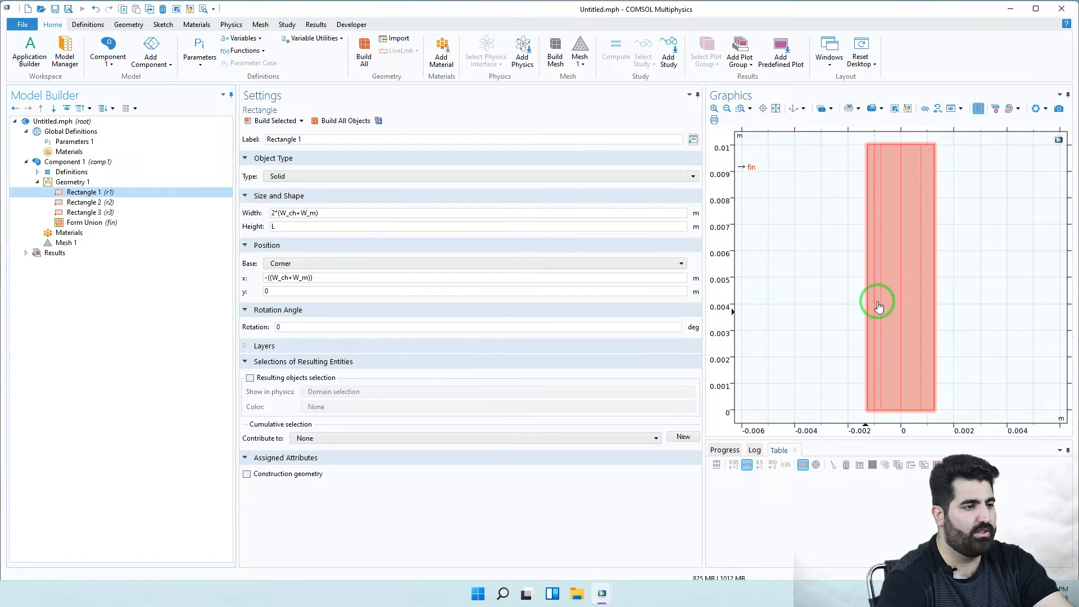
{"action": "mouse_move", "coordinate": [303, 227]}
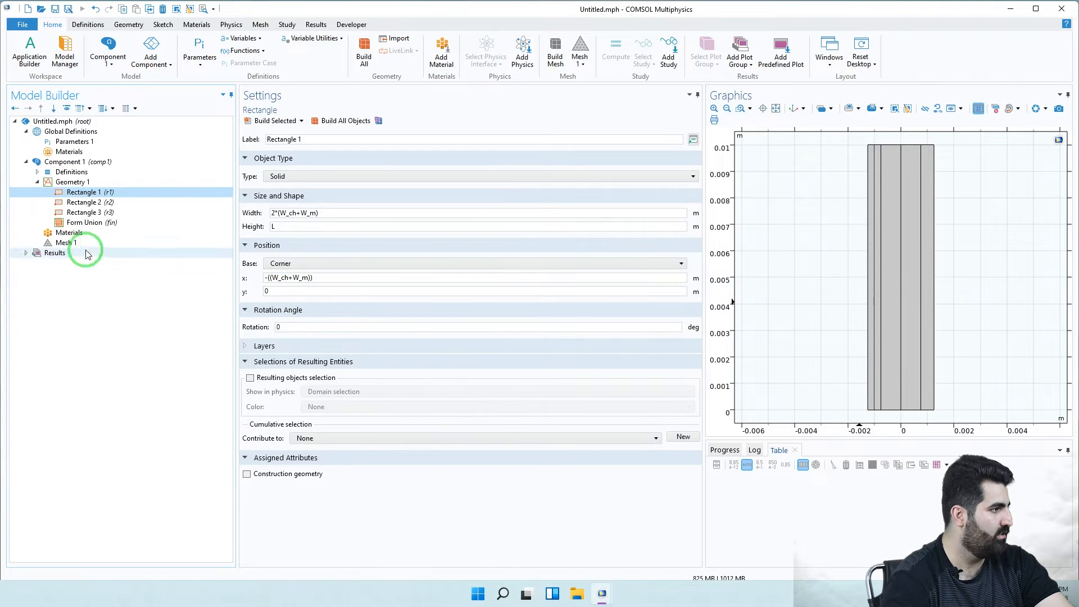
{"action": "left_click", "coordinate": [83, 204]}
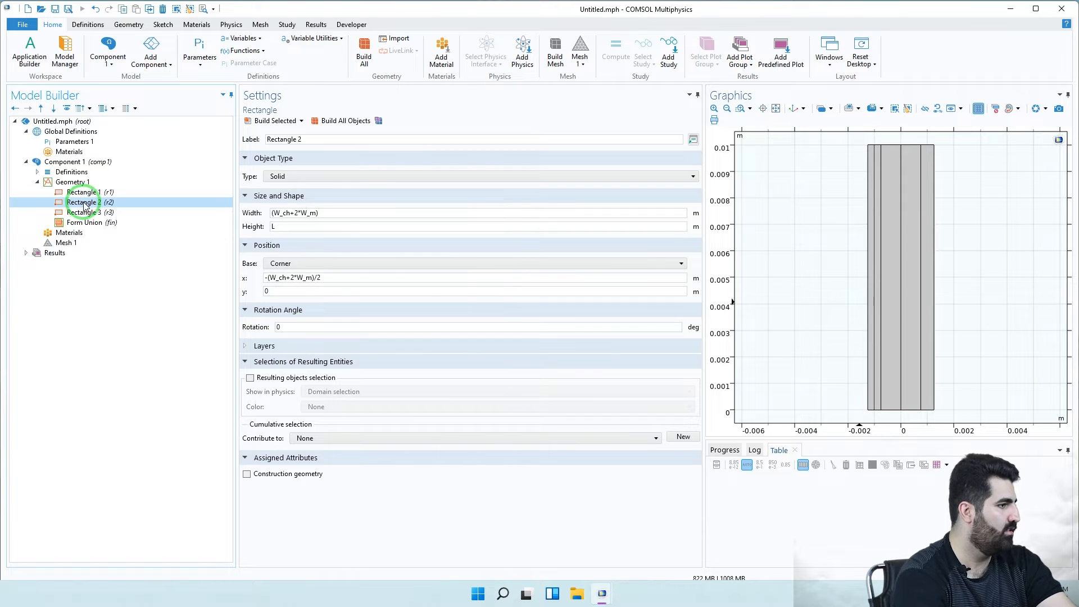
{"action": "left_click", "coordinate": [264, 218]}
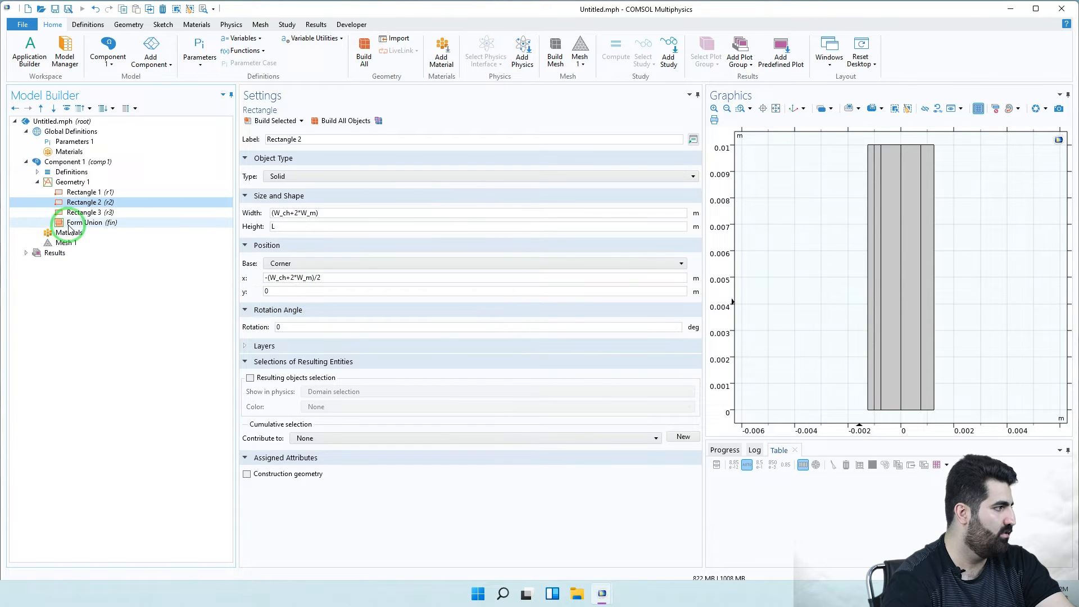
- Change Rectangle 3's x position to -W_ch/2 and rebuild all objects
{"action": "left_click", "coordinate": [90, 214]}
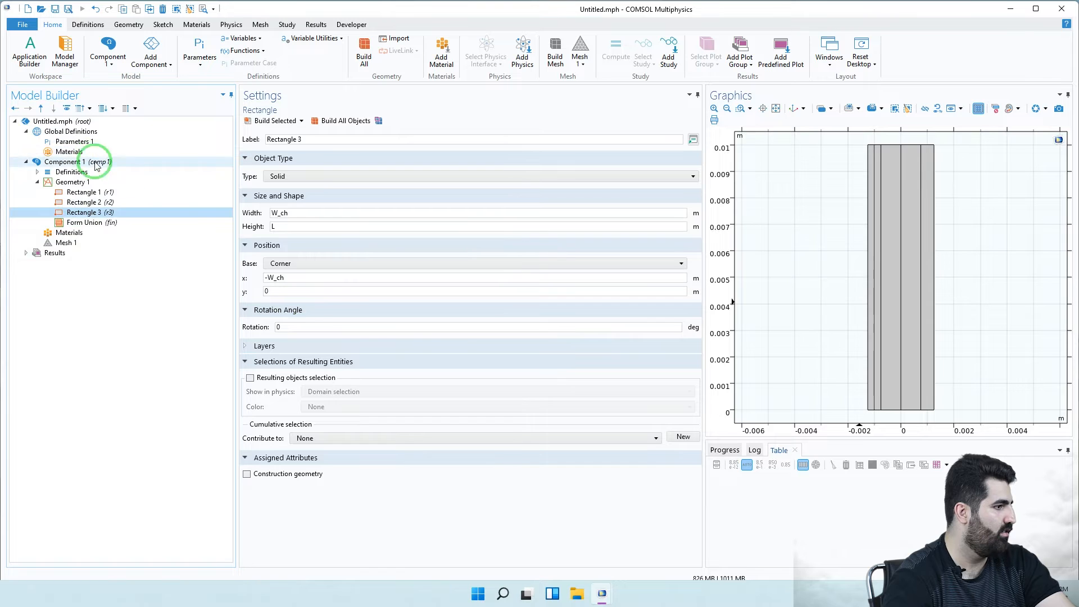
{"action": "left_click", "coordinate": [306, 290]}
{"action": "left_click", "coordinate": [302, 279]}
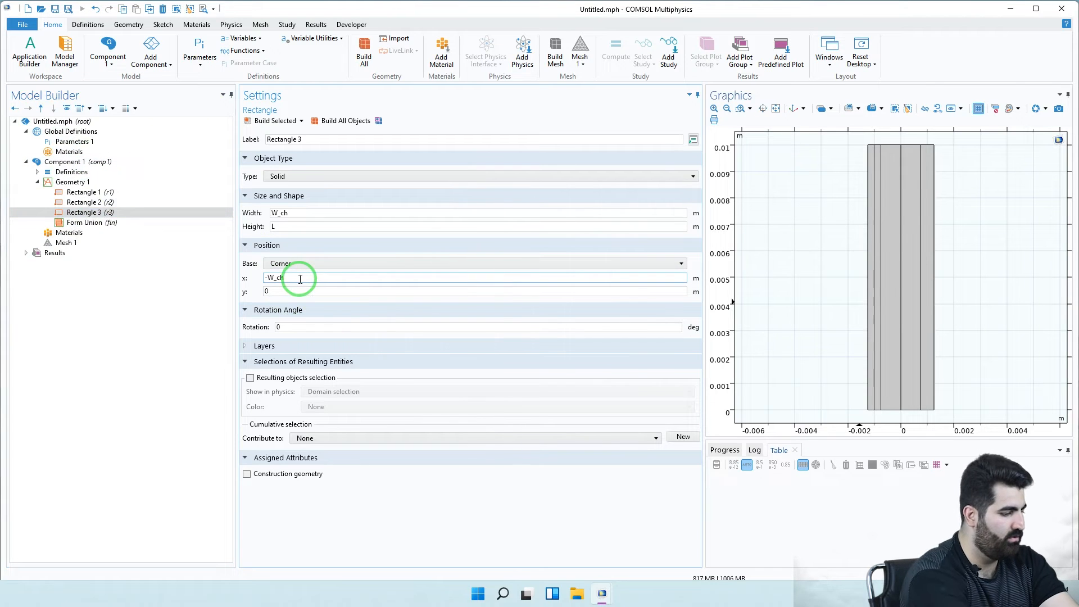
{"action": "type", "text": "/2"}
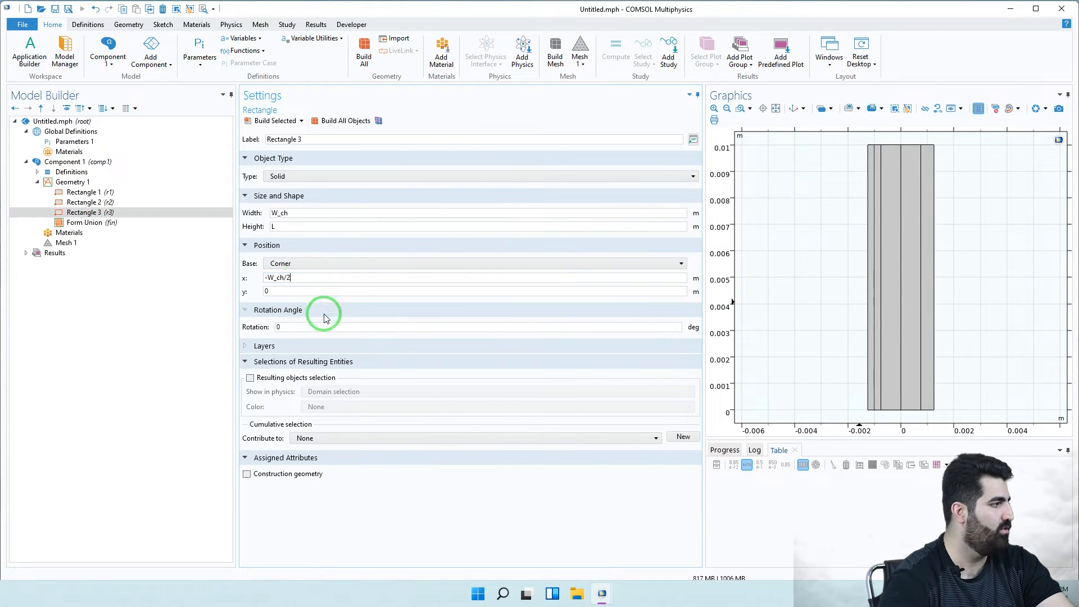
{"action": "left_click", "coordinate": [335, 121]}
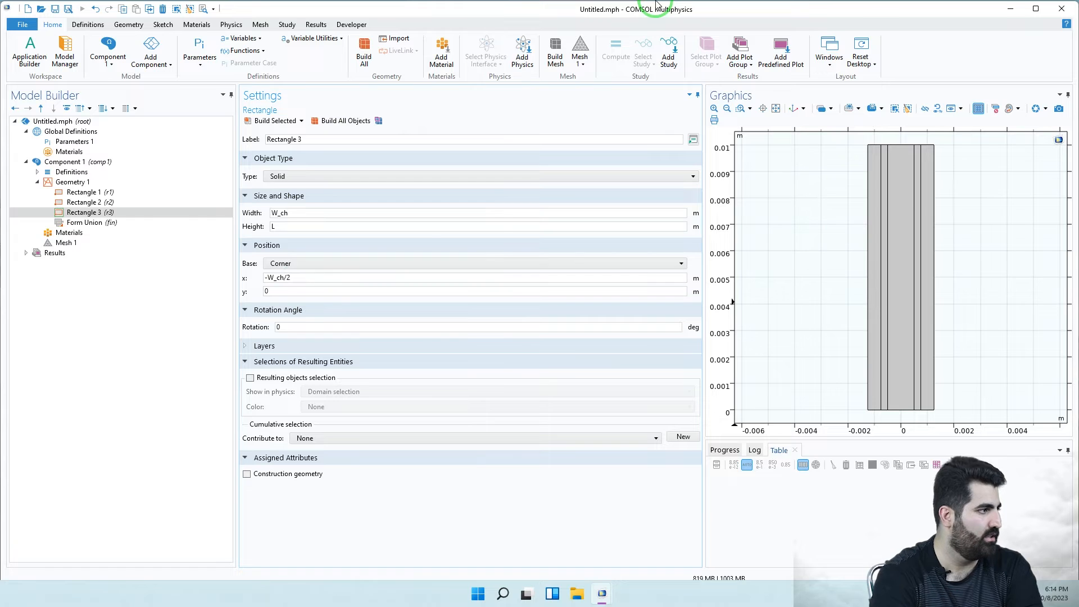
- Glance at Component 1's Materials, then show its Definitions node
{"action": "left_click", "coordinate": [72, 232]}
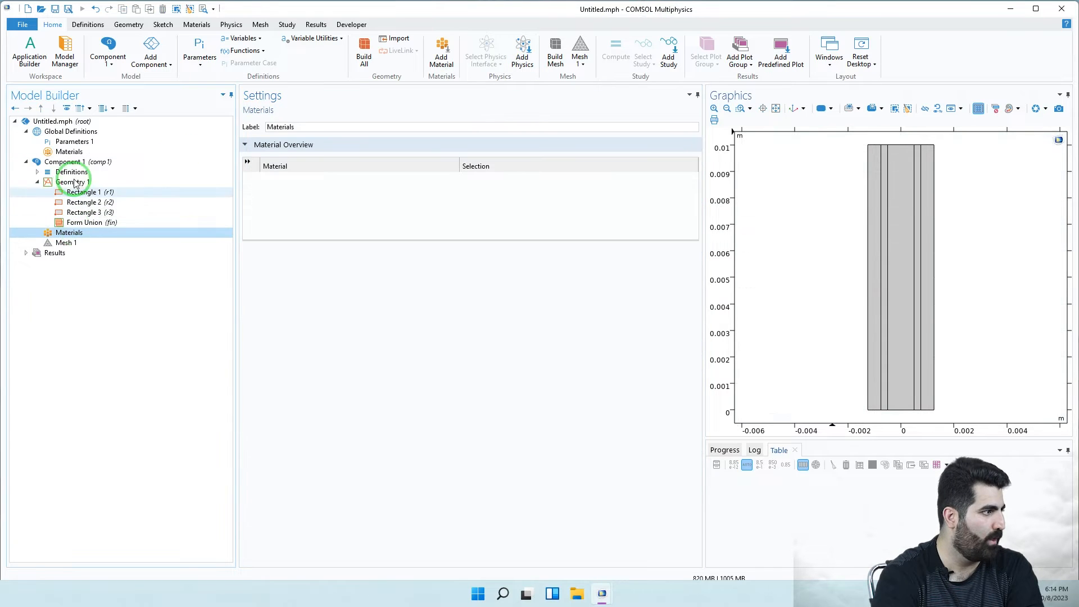
{"action": "left_click", "coordinate": [74, 172]}
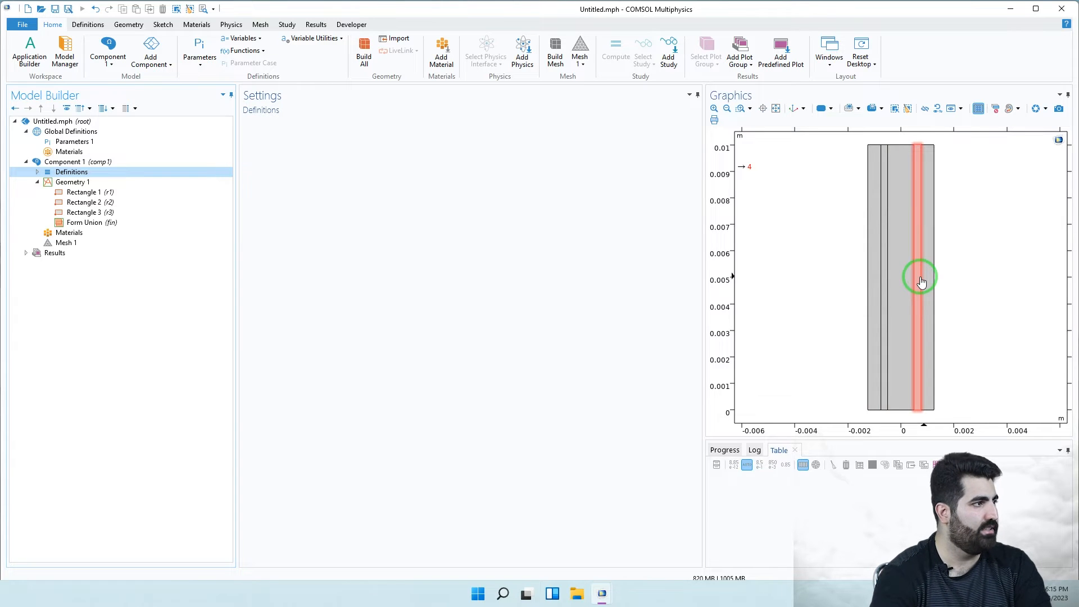
- In Add Physics, search for 'teritary', then clear the search to list all interfaces
{"action": "left_click", "coordinate": [225, 29]}
{"action": "left_click", "coordinate": [68, 52]}
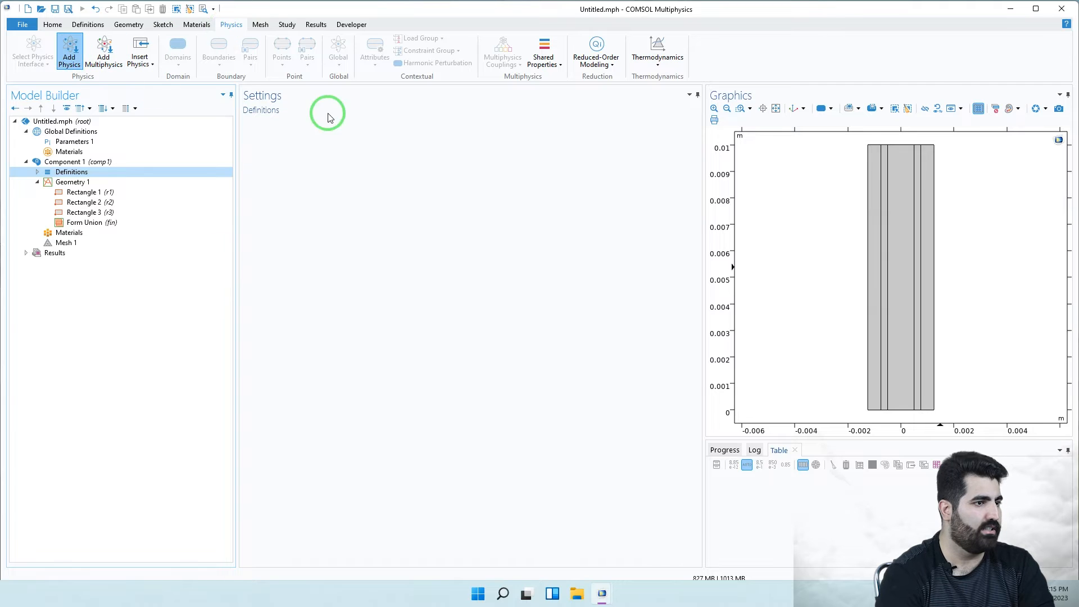
{"action": "left_click", "coordinate": [980, 137]}
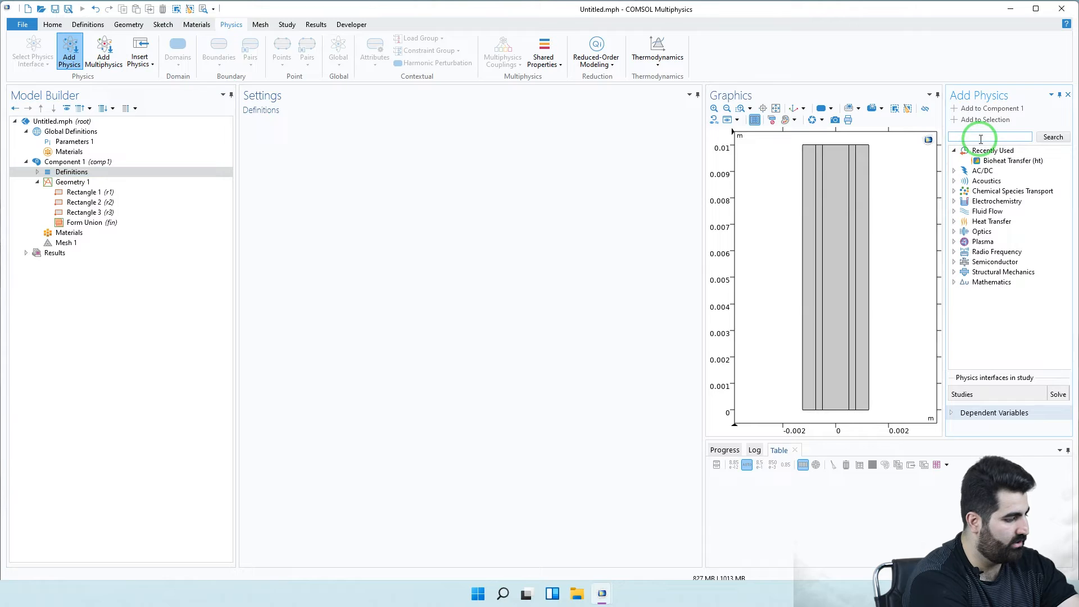
{"action": "type", "text": "terit"}
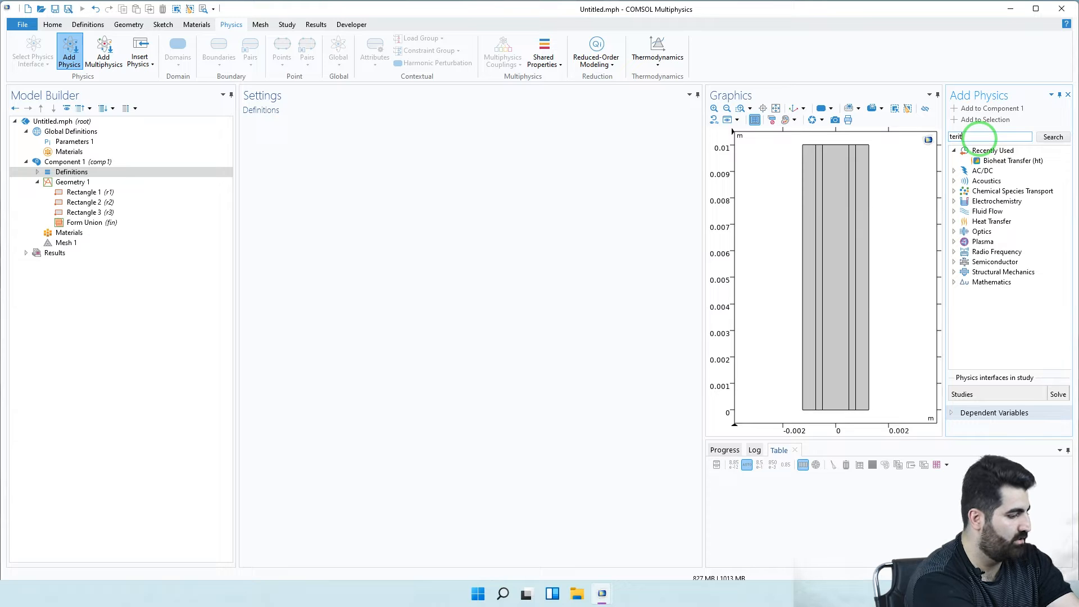
{"action": "type", "text": "ary"}
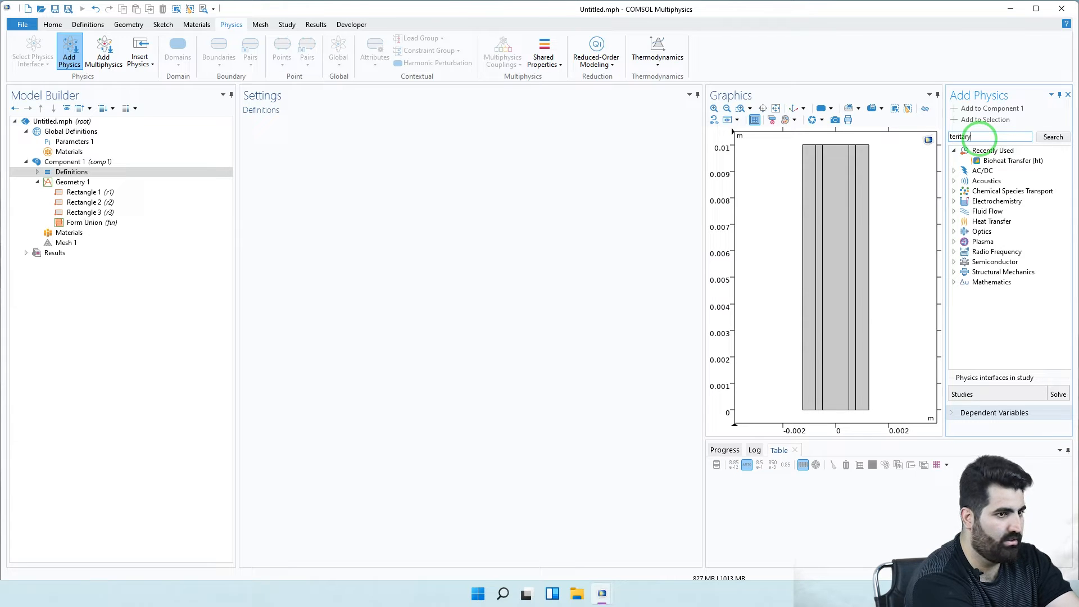
{"action": "key", "text": "Return"}
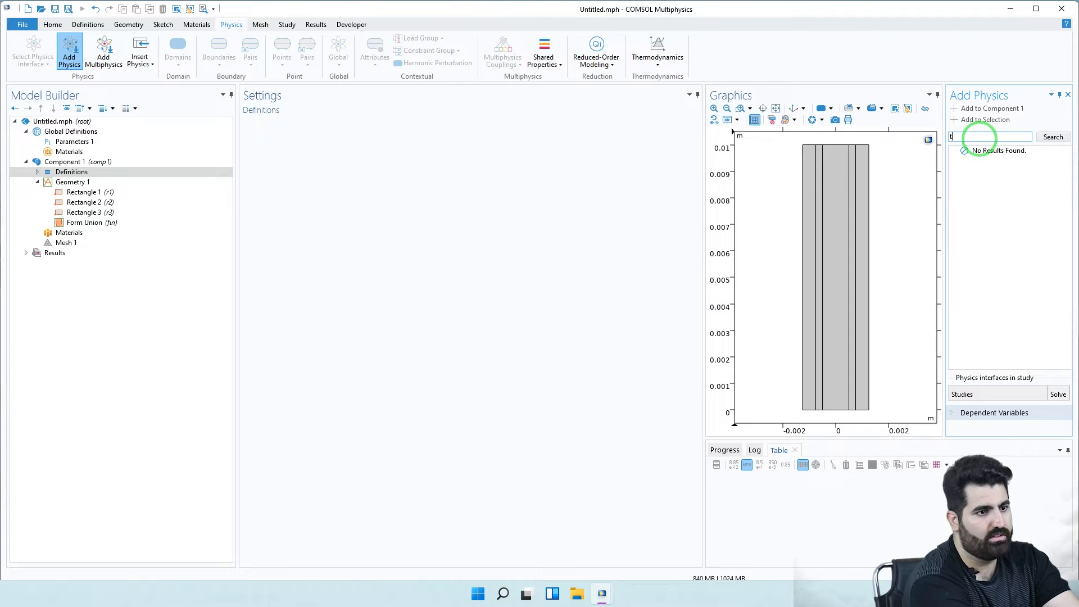
{"action": "key", "text": "BackSpace"}
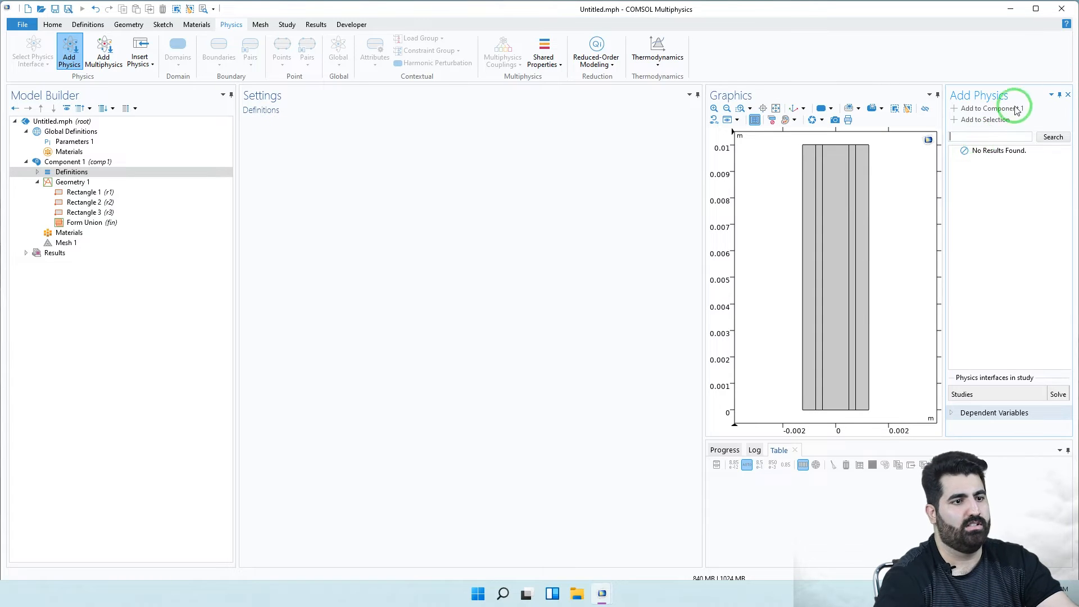
{"action": "left_click", "coordinate": [1054, 137]}
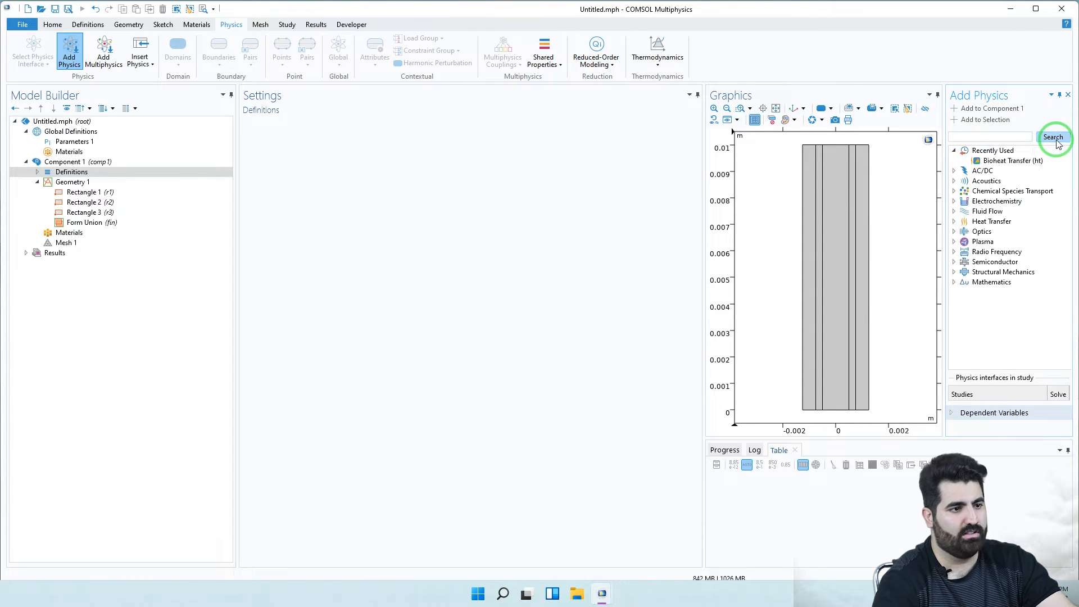
- Add the Tertiary Current Distribution, Nernst-Planck interface, Water-Based with Electroneutrality variant (tcd), from Electrochemistry
{"action": "left_click", "coordinate": [954, 203]}
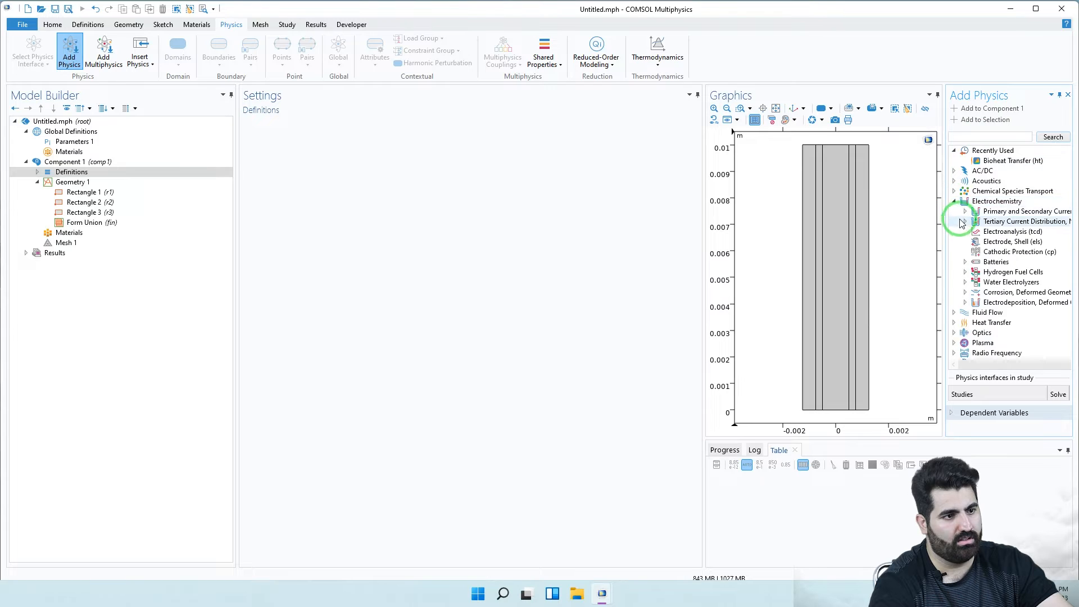
{"action": "left_click", "coordinate": [965, 221]}
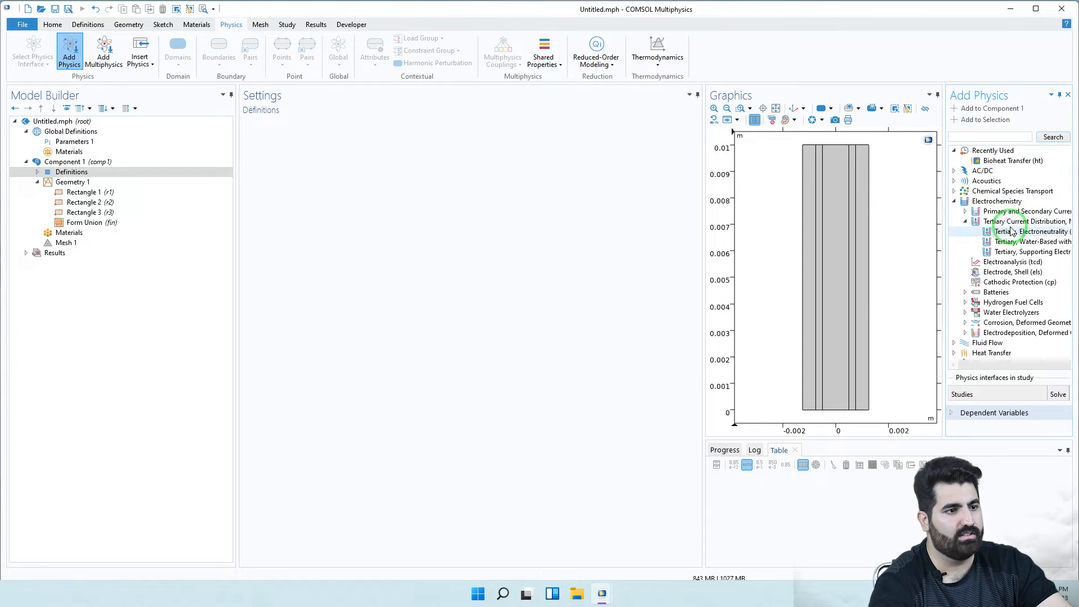
{"action": "left_click_drag", "start_coordinate": [944, 219], "coordinate": [855, 221]}
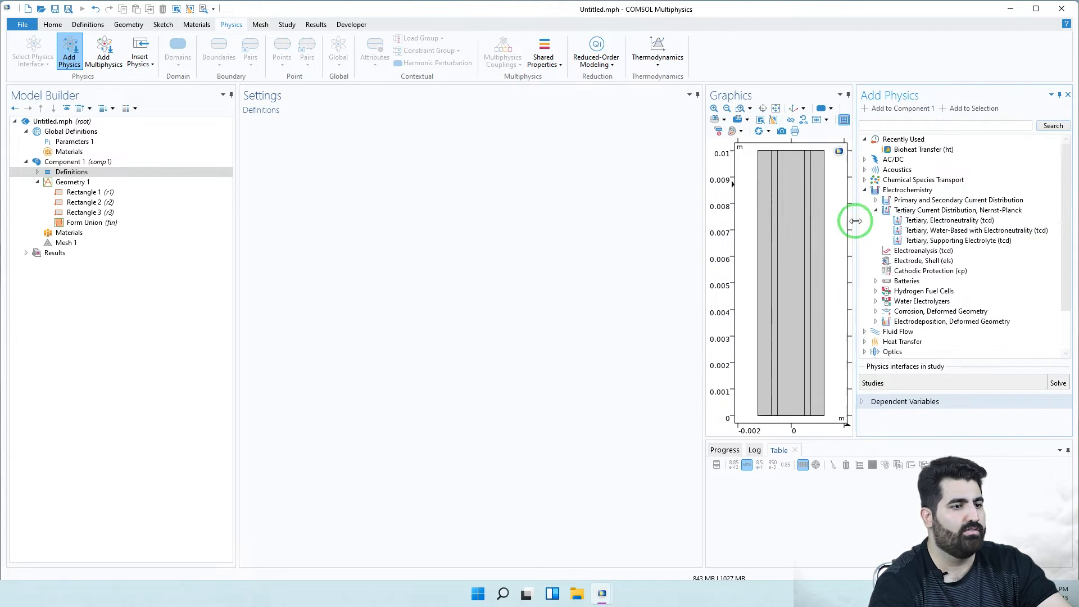
{"action": "left_click", "coordinate": [935, 231]}
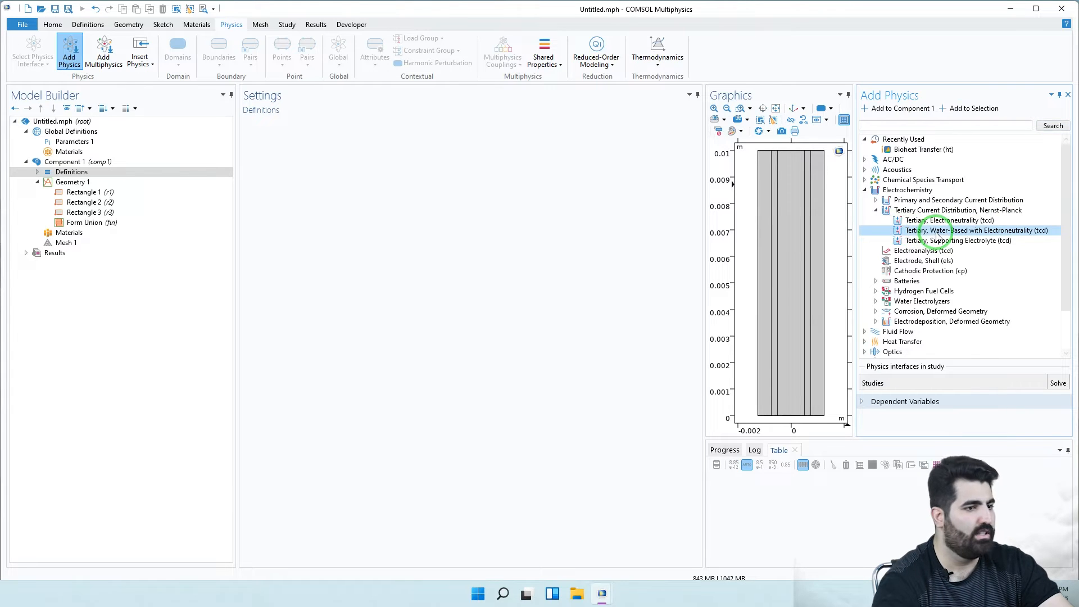
{"action": "left_click", "coordinate": [958, 219]}
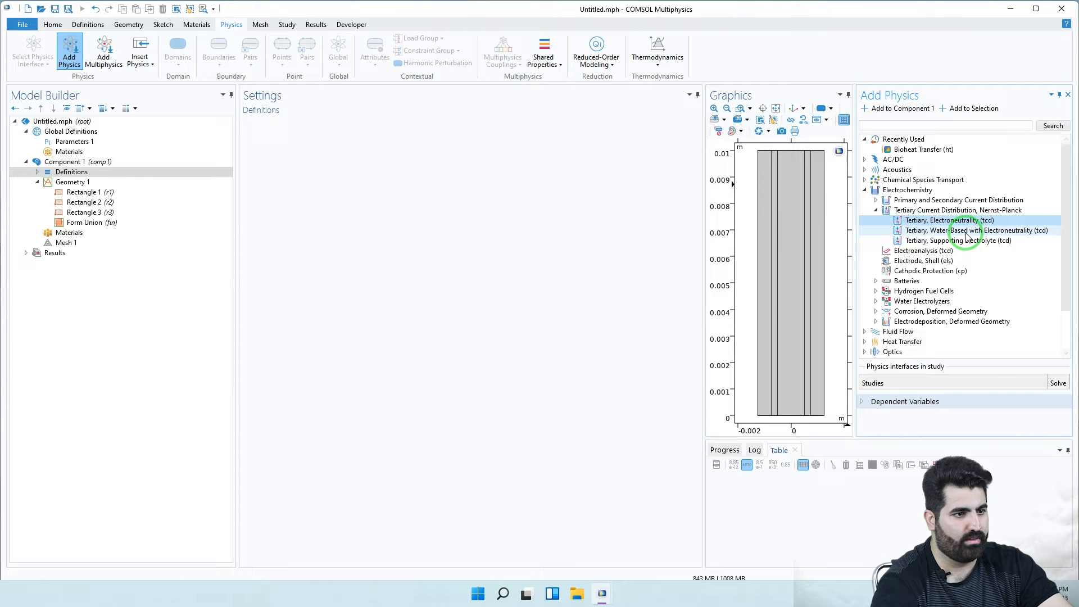
{"action": "left_click", "coordinate": [966, 232]}
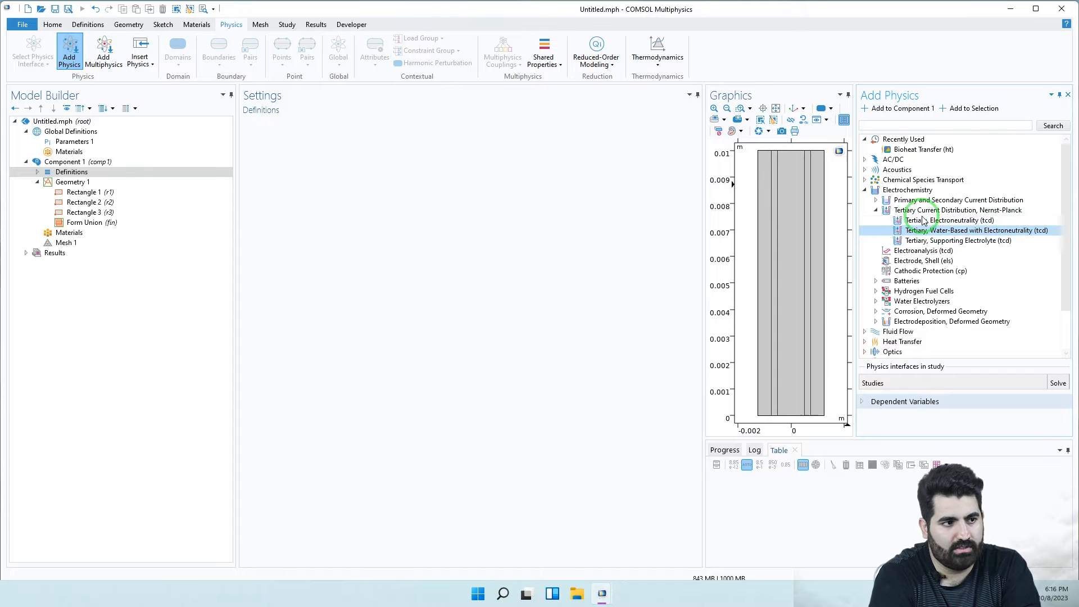
{"action": "left_click", "coordinate": [874, 200]}
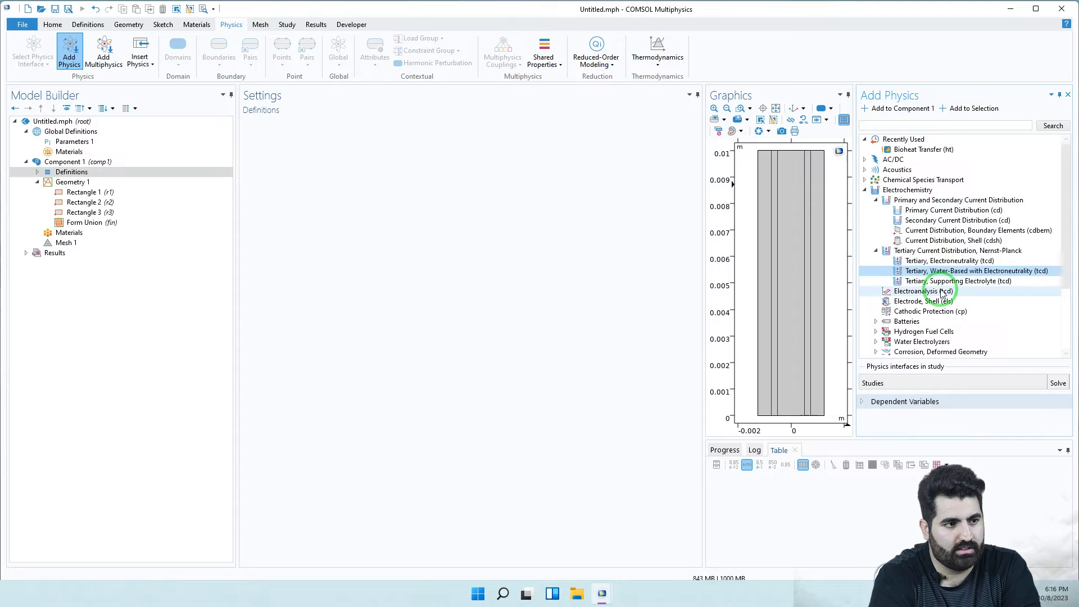
{"action": "scroll", "coordinate": [942, 292], "scroll_direction": "down", "scroll_amount": 2}
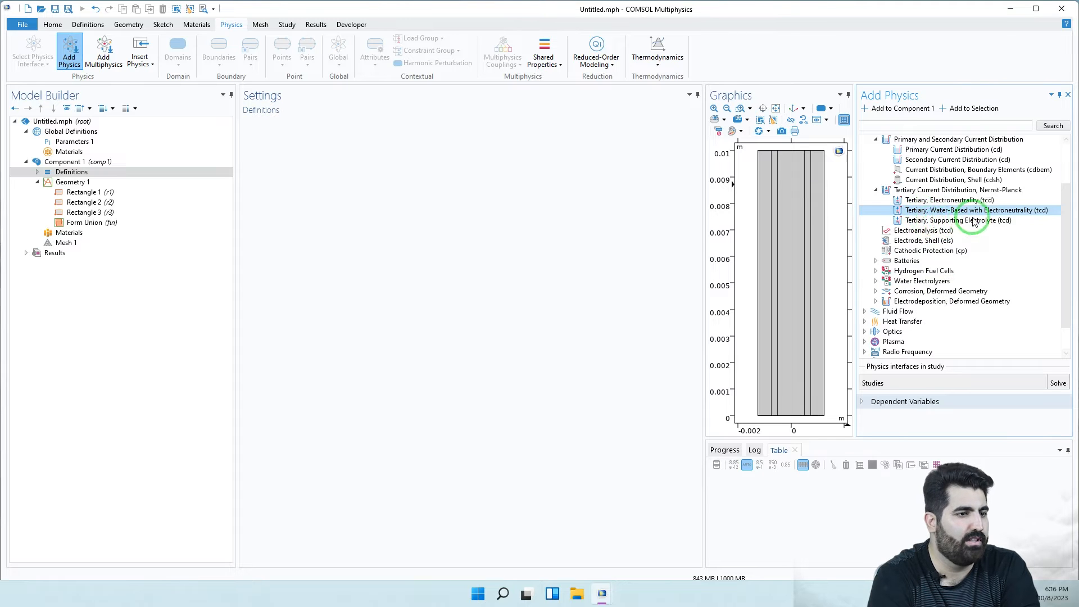
{"action": "double_click", "coordinate": [993, 214]}
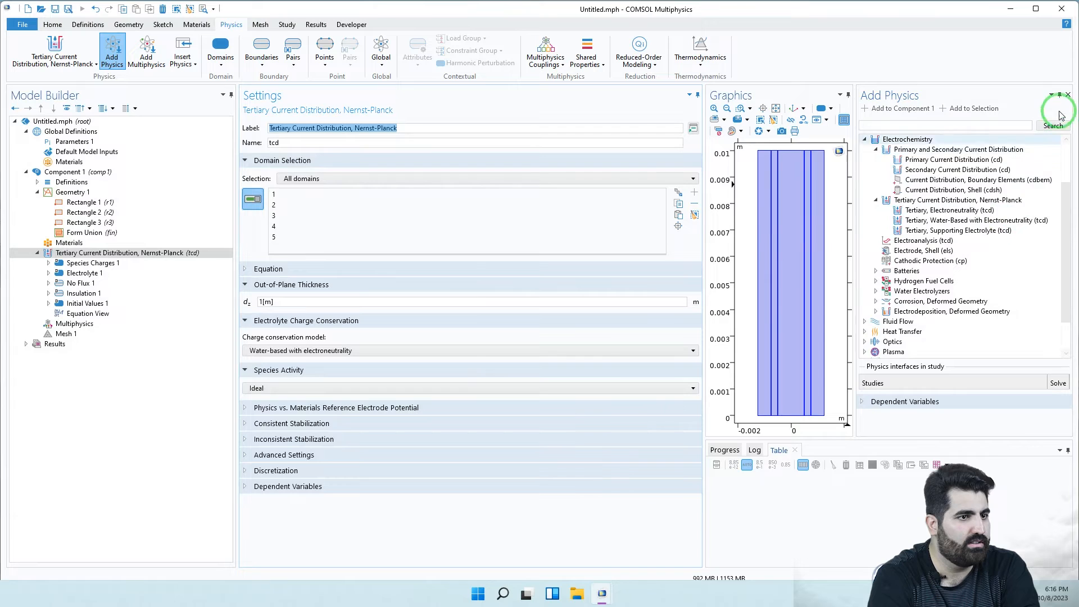
- Close Add Physics and group the Tertiary Current Distribution features by space dimension
{"action": "left_click", "coordinate": [1068, 99]}
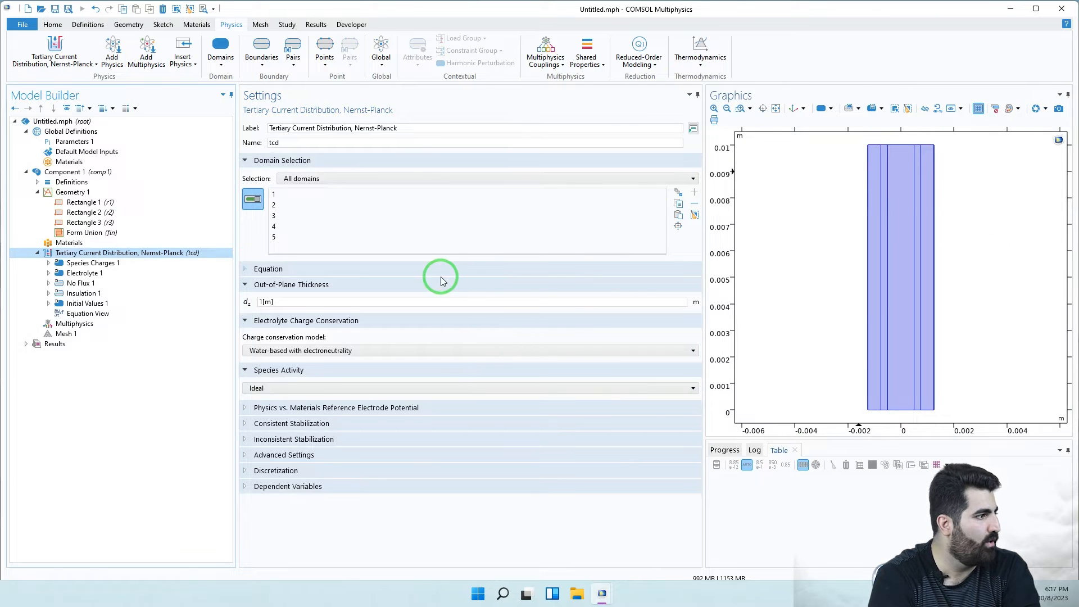
{"action": "right_click", "coordinate": [169, 254]}
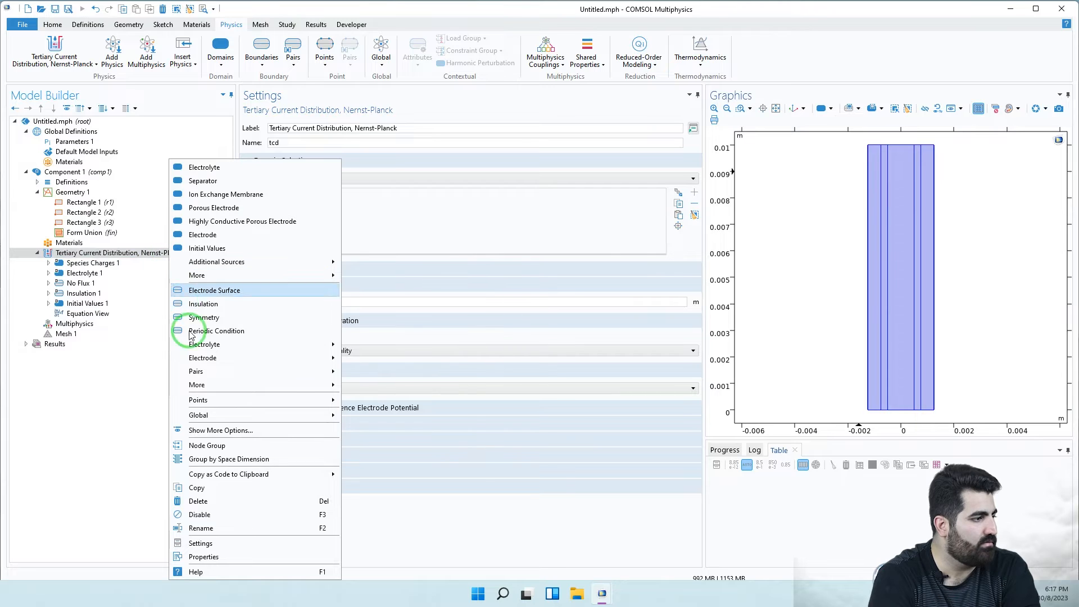
{"action": "left_click", "coordinate": [223, 466]}
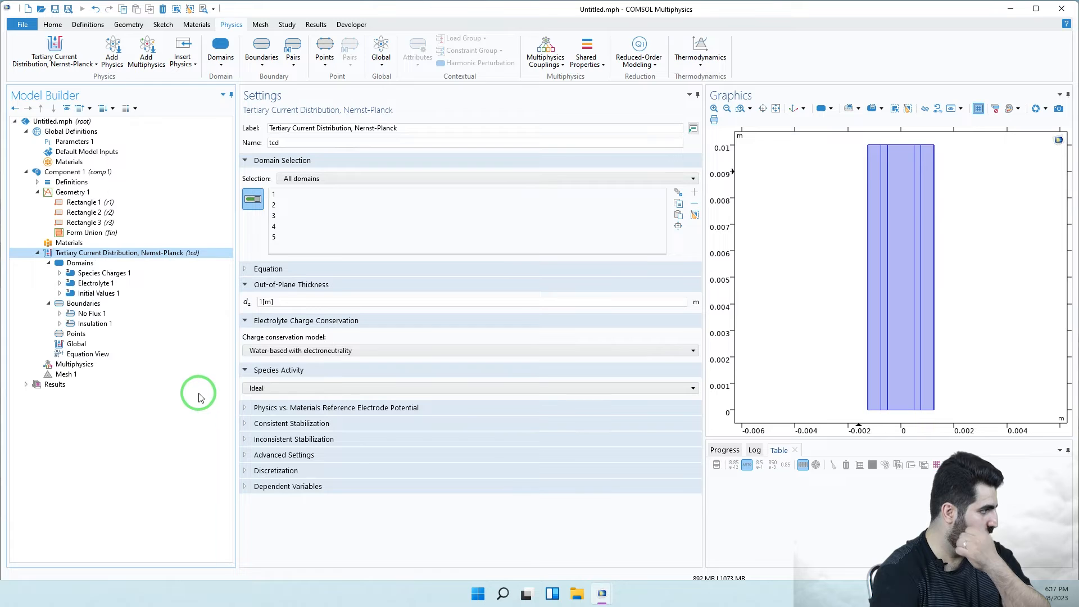
{"action": "left_click", "coordinate": [100, 274]}
{"action": "left_click", "coordinate": [279, 340]}
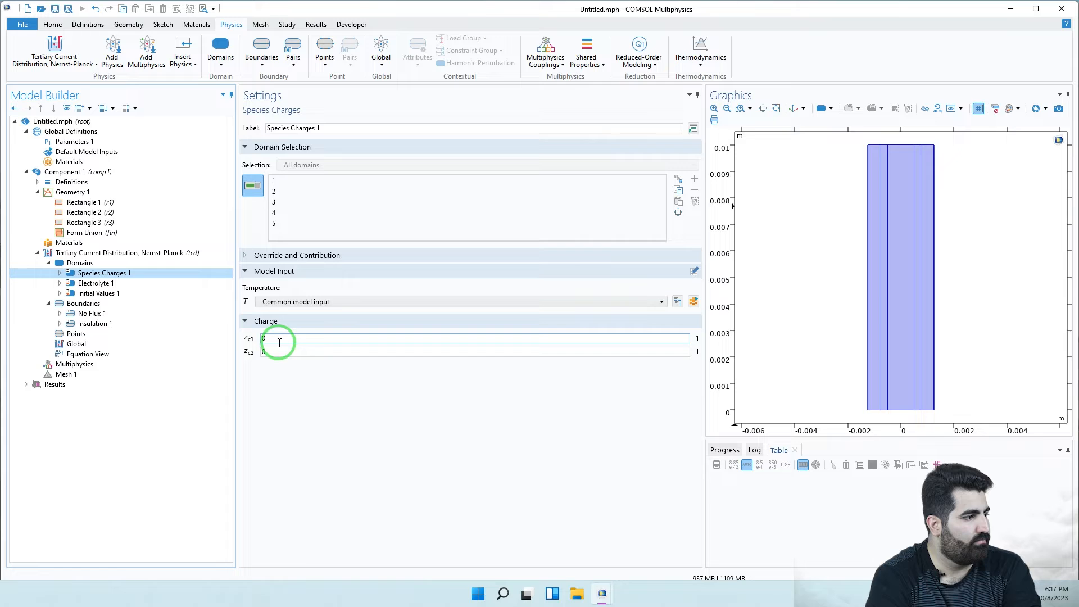
{"action": "double_click", "coordinate": [263, 338]}
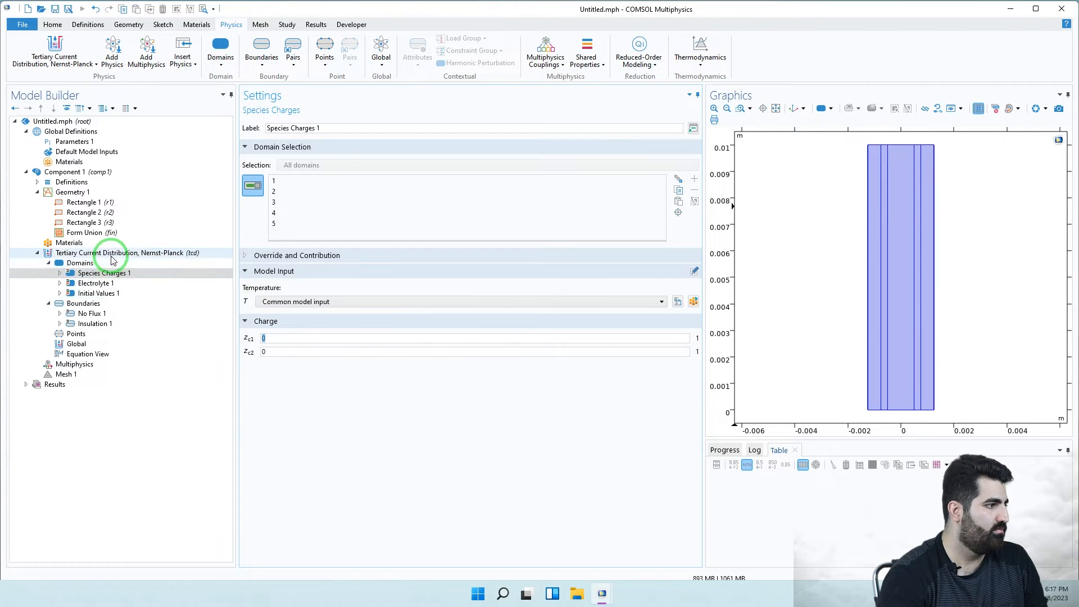
{"action": "left_click", "coordinate": [92, 254]}
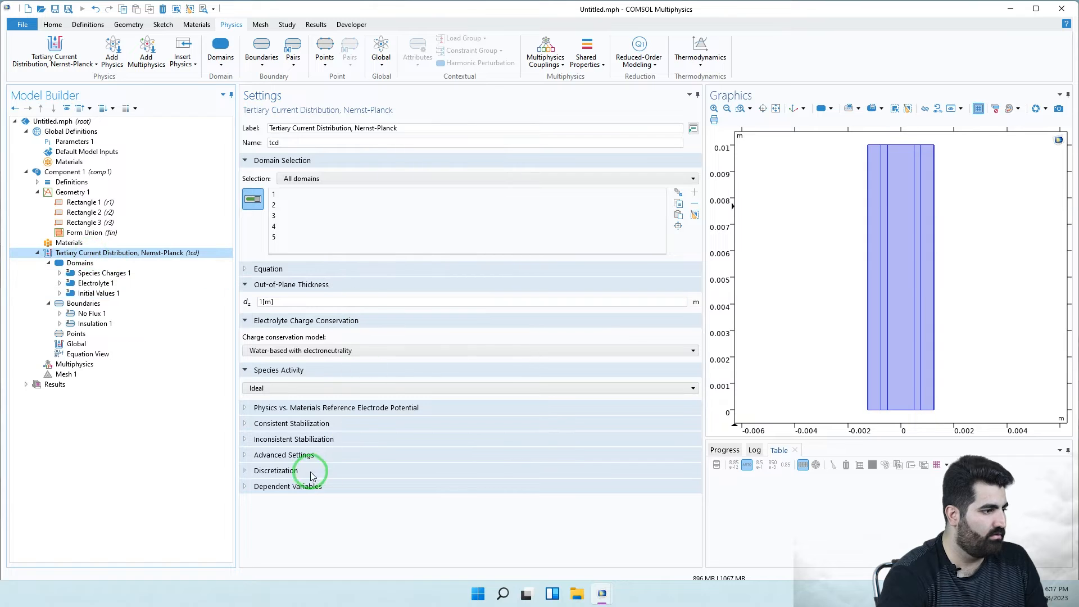
- Set the number of species in the Dependent Variables section to 4
{"action": "left_click", "coordinate": [277, 487]}
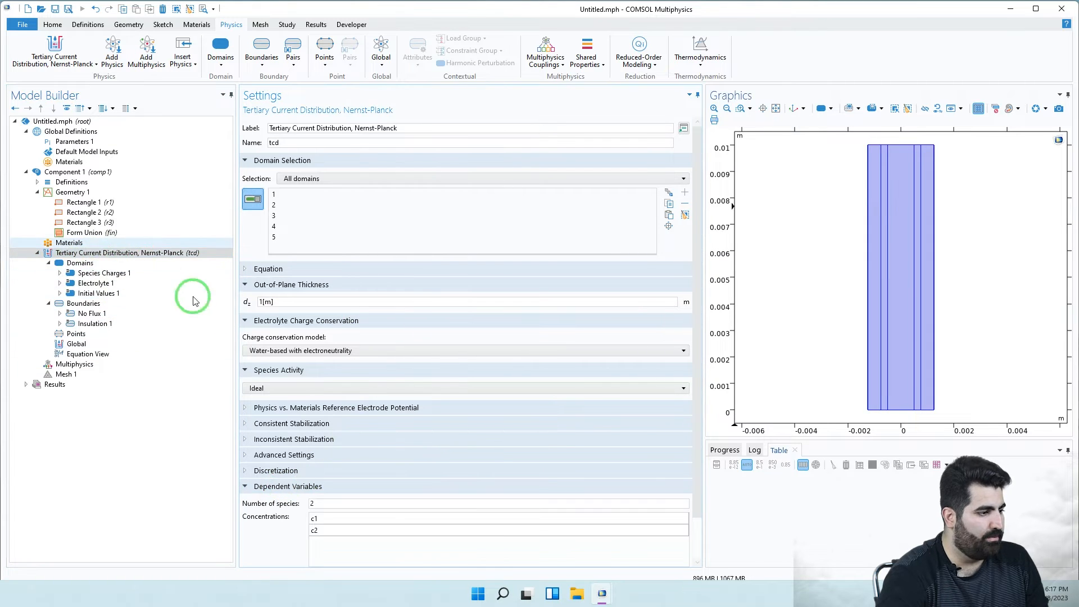
{"action": "scroll", "coordinate": [352, 485], "scroll_direction": "down", "scroll_amount": 3}
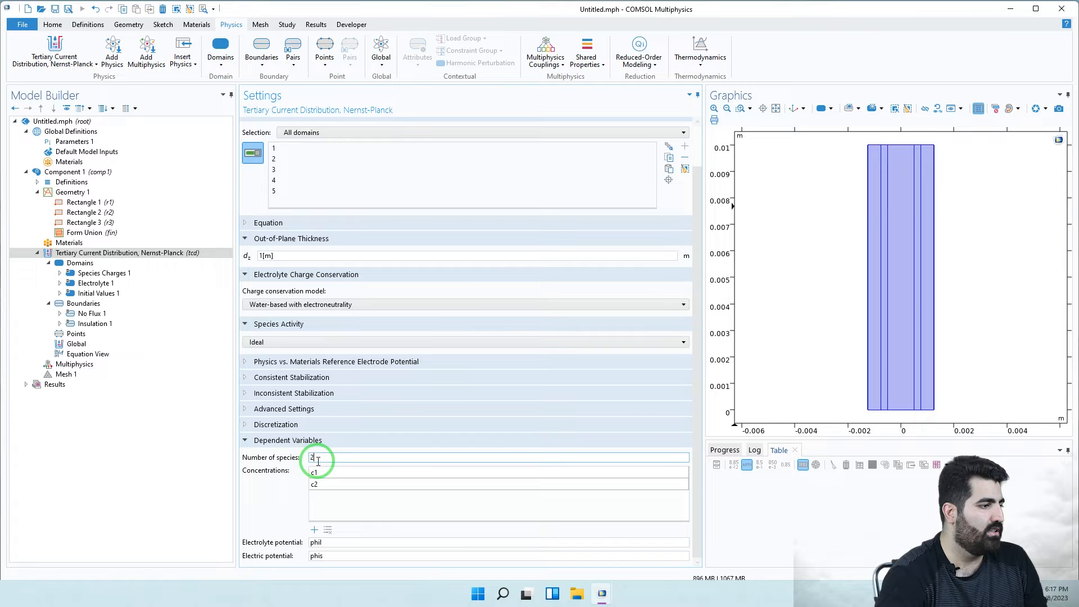
{"action": "double_click", "coordinate": [313, 458]}
{"action": "type", "text": "4"}
{"action": "left_click", "coordinate": [328, 475]}
- Rename the concentrations c1–c4 to c_Mg, c_Ca, c_Cl and c_As
{"action": "double_click", "coordinate": [328, 472]}
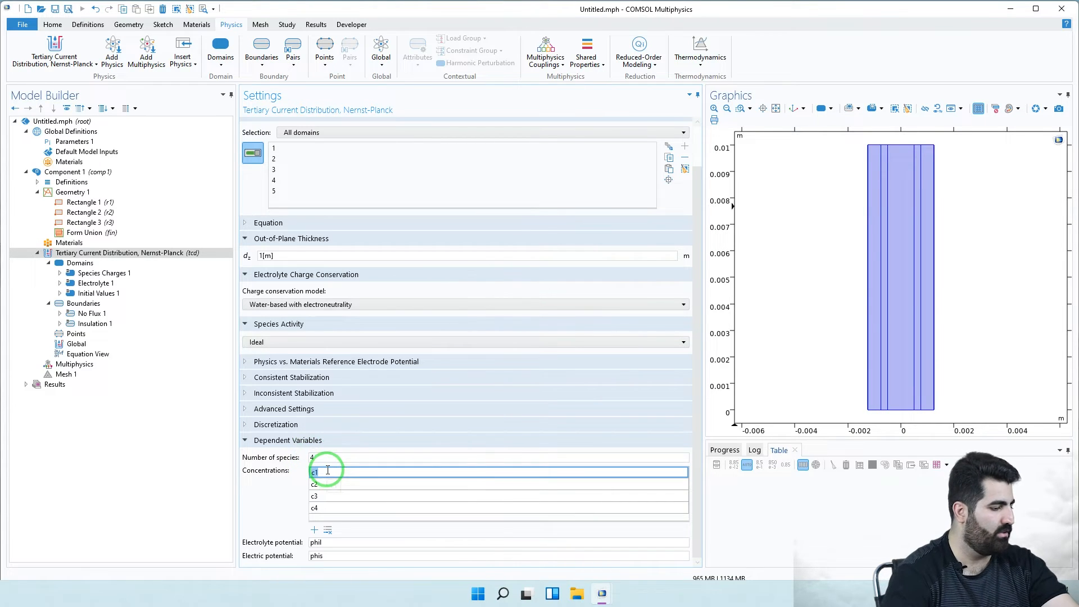
{"action": "type", "text": "c"}
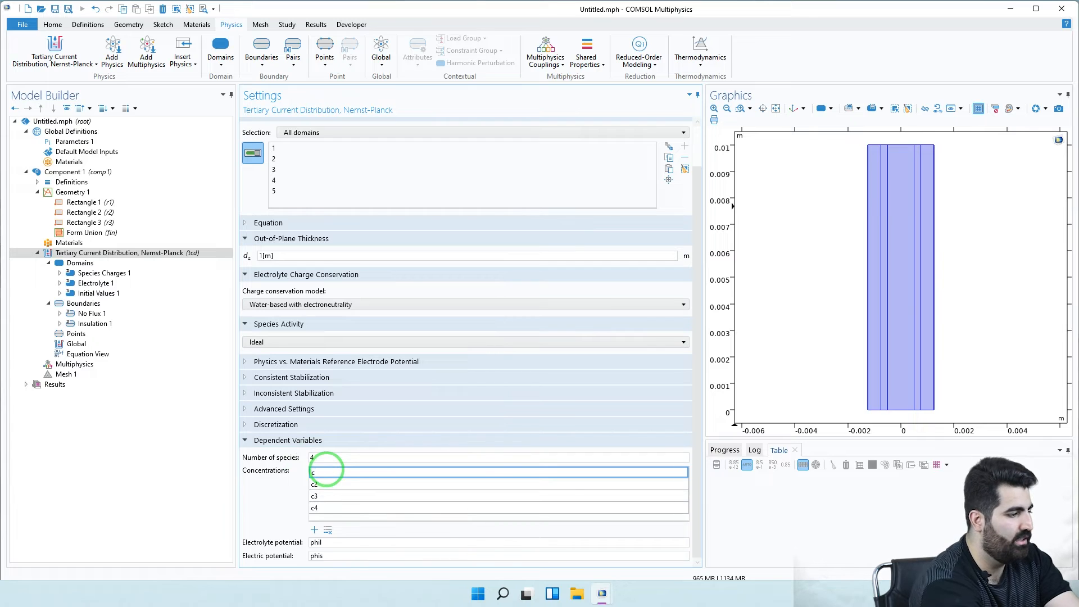
{"action": "type", "text": "_Mg"}
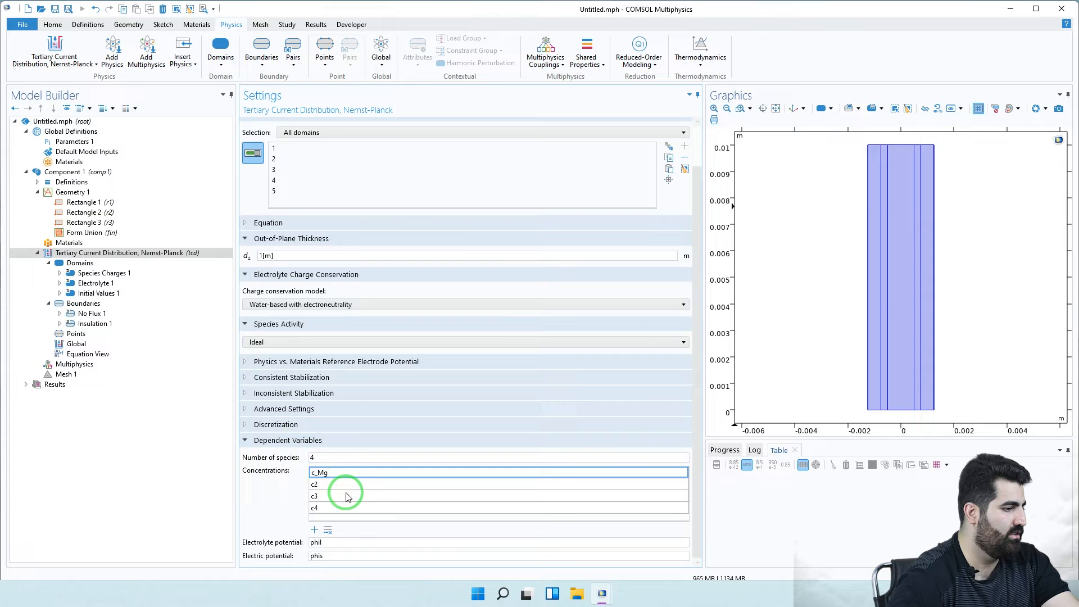
{"action": "double_click", "coordinate": [328, 484]}
{"action": "type", "text": "c"}
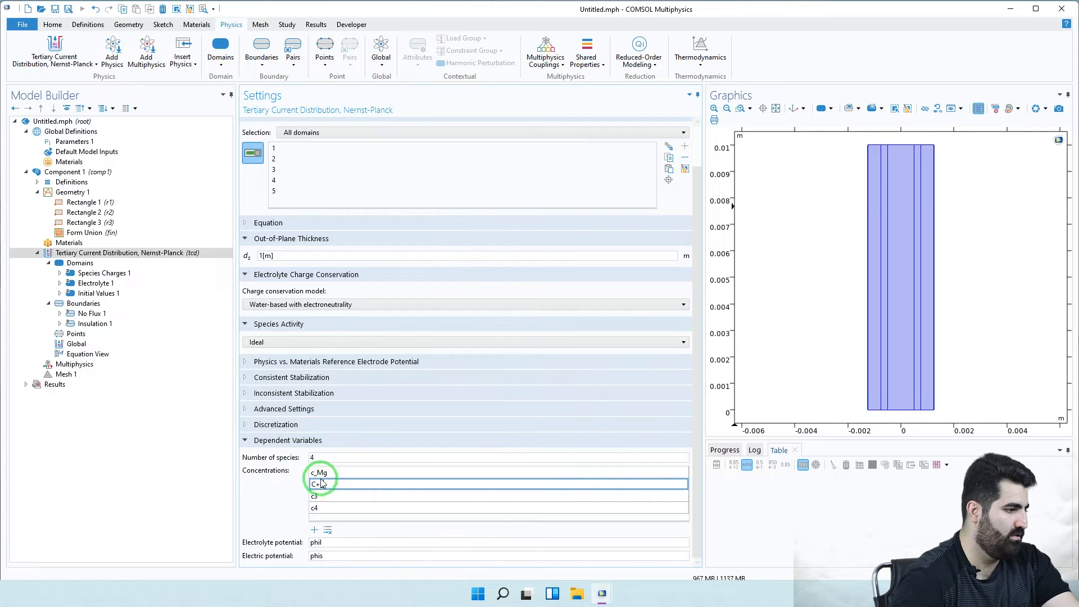
{"action": "left_click_drag", "start_coordinate": [329, 485], "coordinate": [315, 486]}
{"action": "key", "text": "BackSpace"}
{"action": "type", "text": "_"}
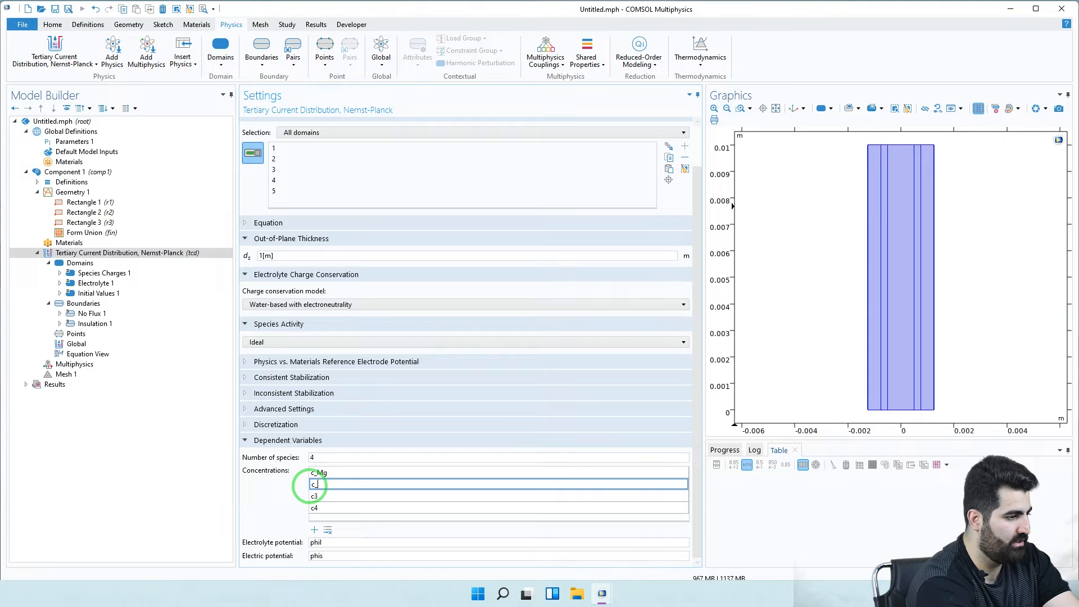
{"action": "type", "text": "Ca"}
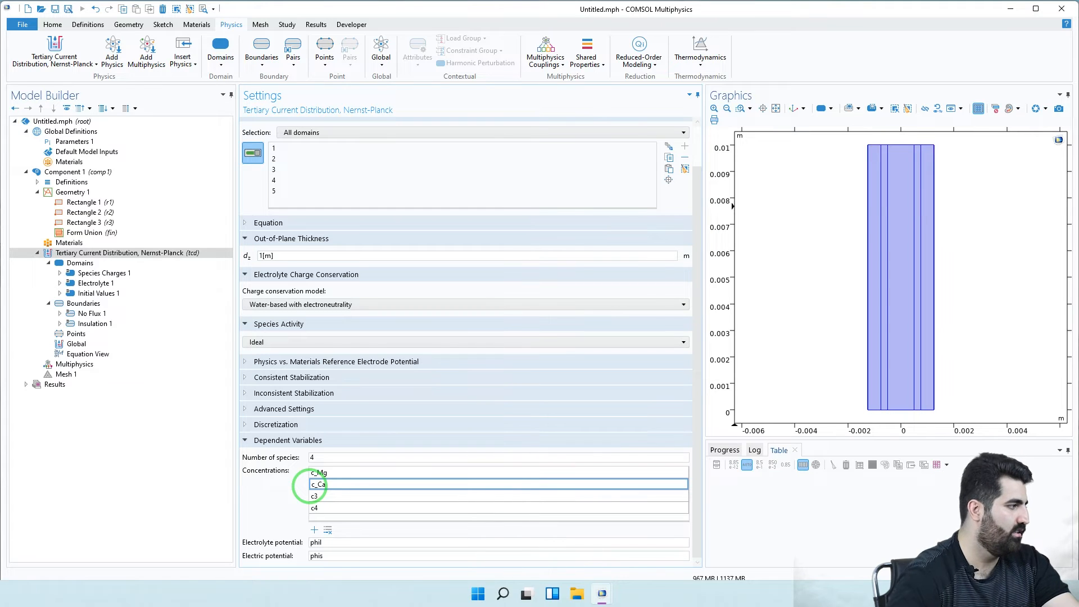
{"action": "left_click", "coordinate": [314, 496]}
{"action": "type", "text": "v"}
{"action": "type", "text": "c"}
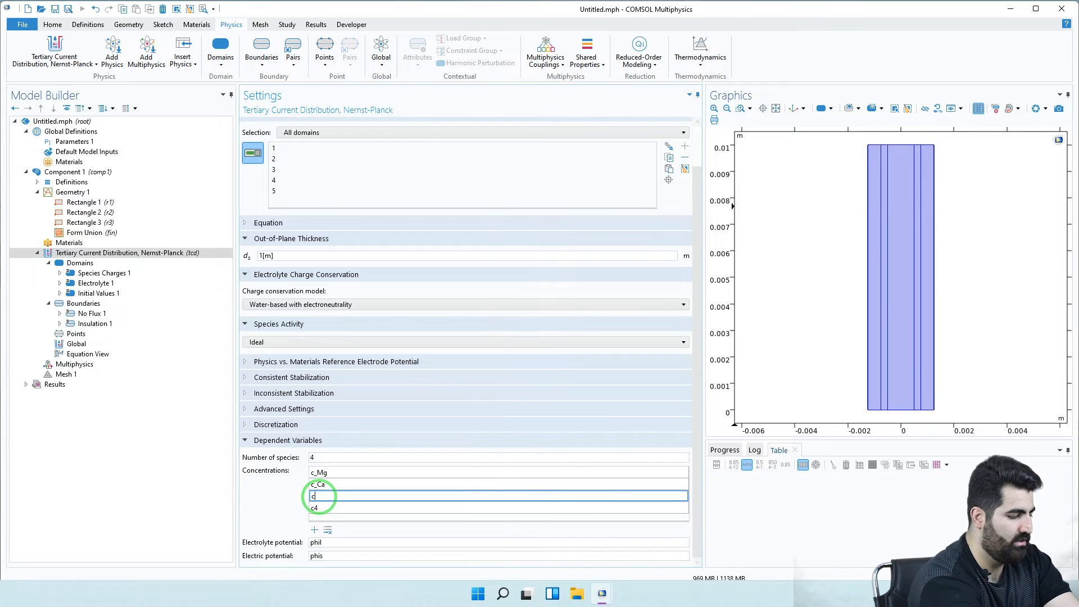
{"action": "type", "text": "_c"}
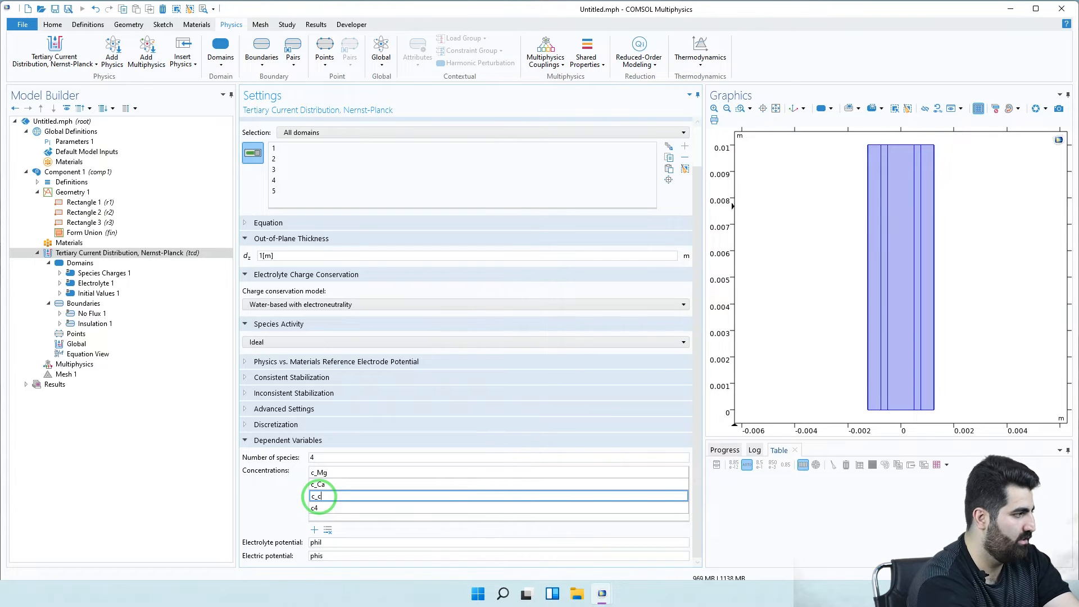
{"action": "type", "text": "C"}
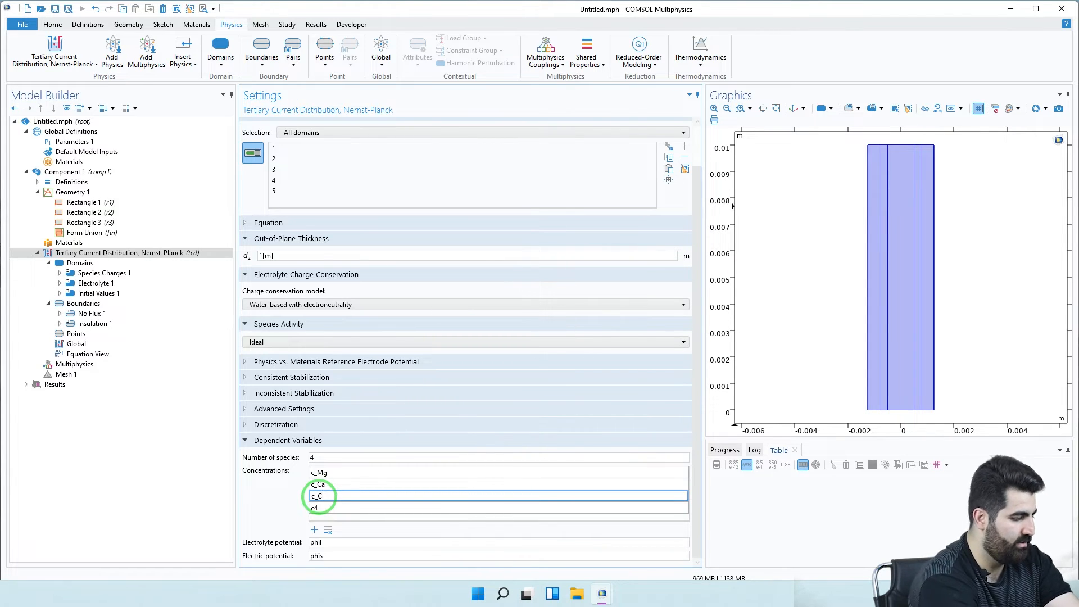
{"action": "type", "text": "l"}
{"action": "left_click", "coordinate": [324, 508]}
{"action": "type", "text": "c"}
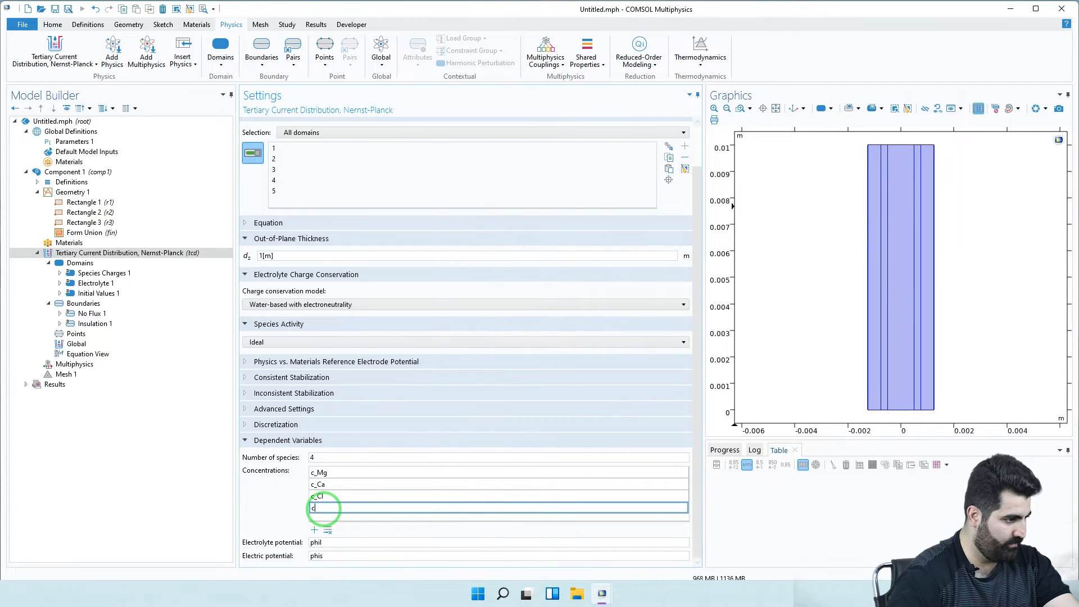
{"action": "type", "text": "_As"}
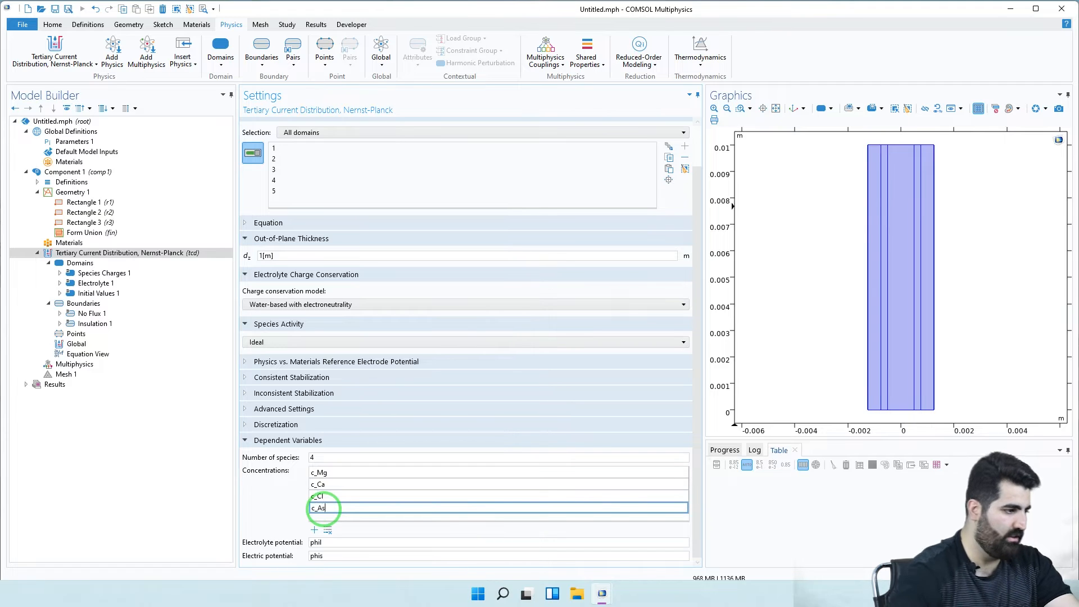
{"action": "left_click", "coordinate": [323, 474]}
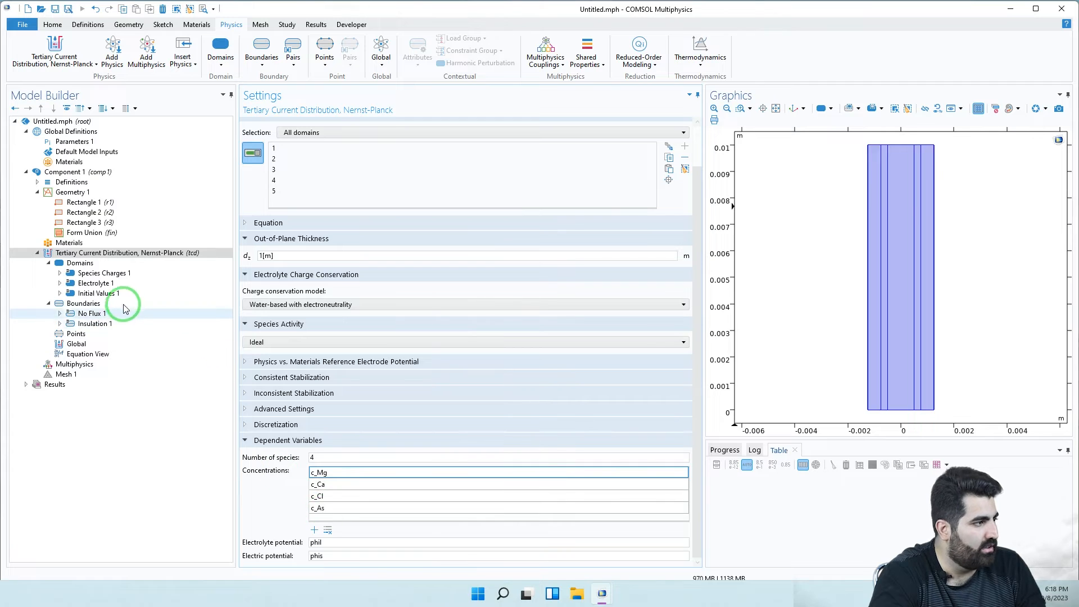
- In Species Charges 1, set the c_Mg and c_Ca charge numbers to 2
{"action": "left_click", "coordinate": [130, 275]}
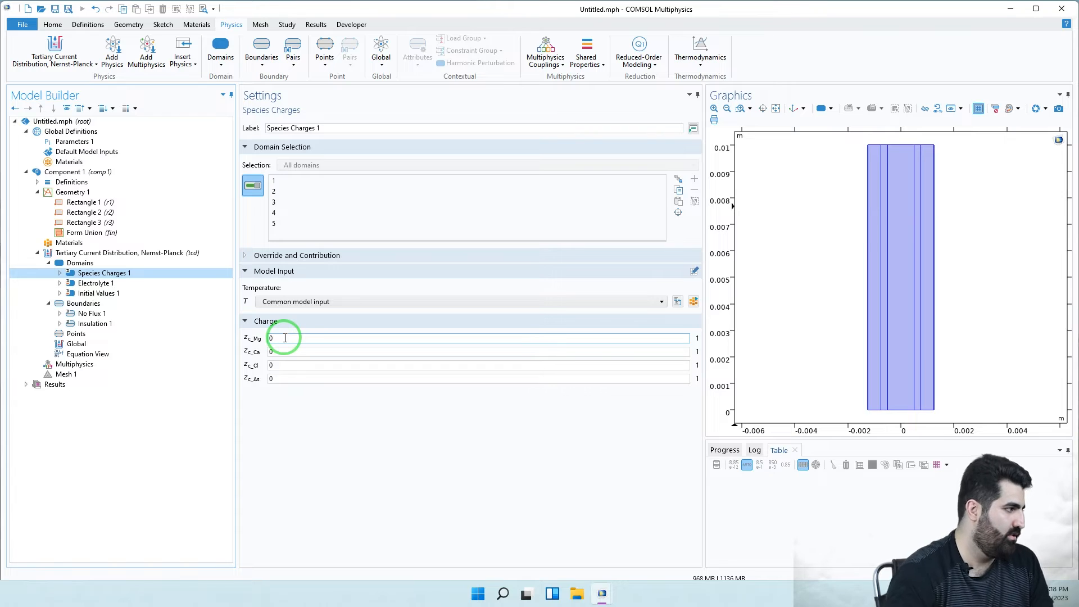
{"action": "left_click", "coordinate": [283, 337]}
{"action": "double_click", "coordinate": [268, 338]}
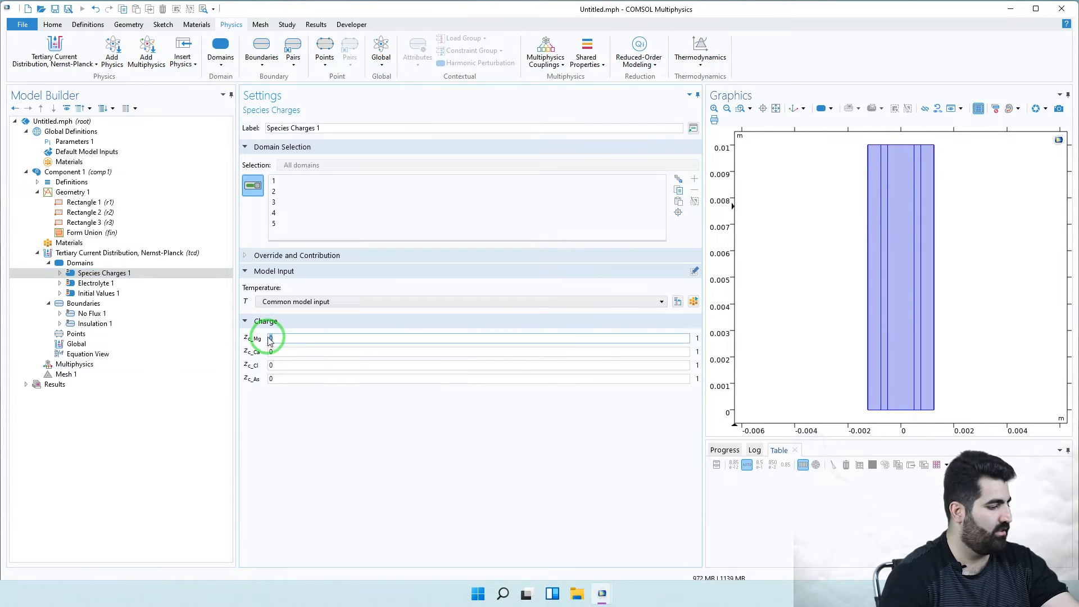
{"action": "type", "text": "2"}
{"action": "left_click", "coordinate": [271, 352]}
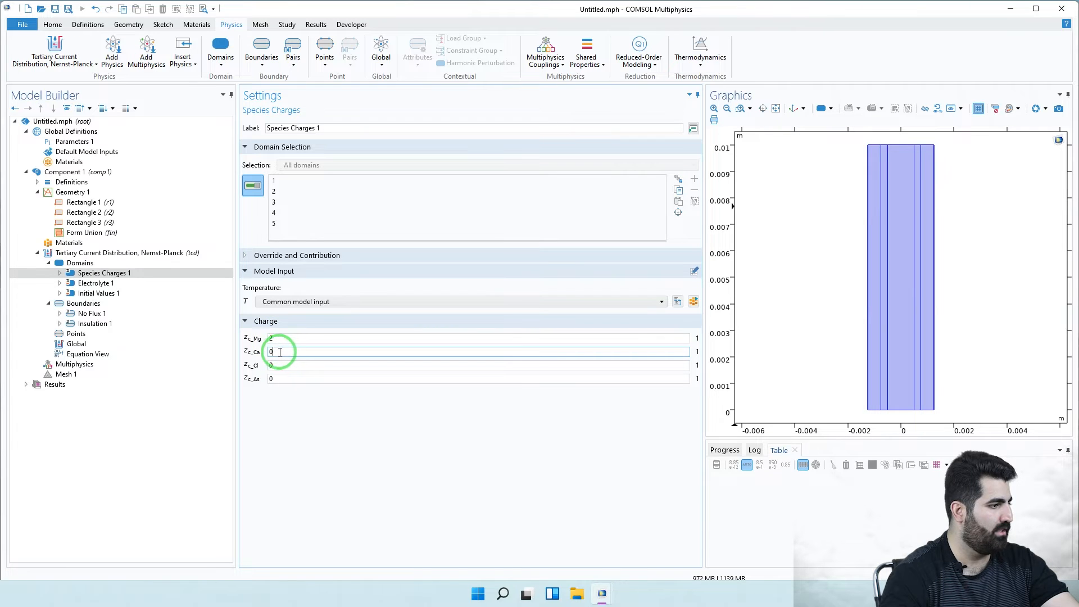
{"action": "type", "text": "2"}
{"action": "left_click", "coordinate": [285, 367]}
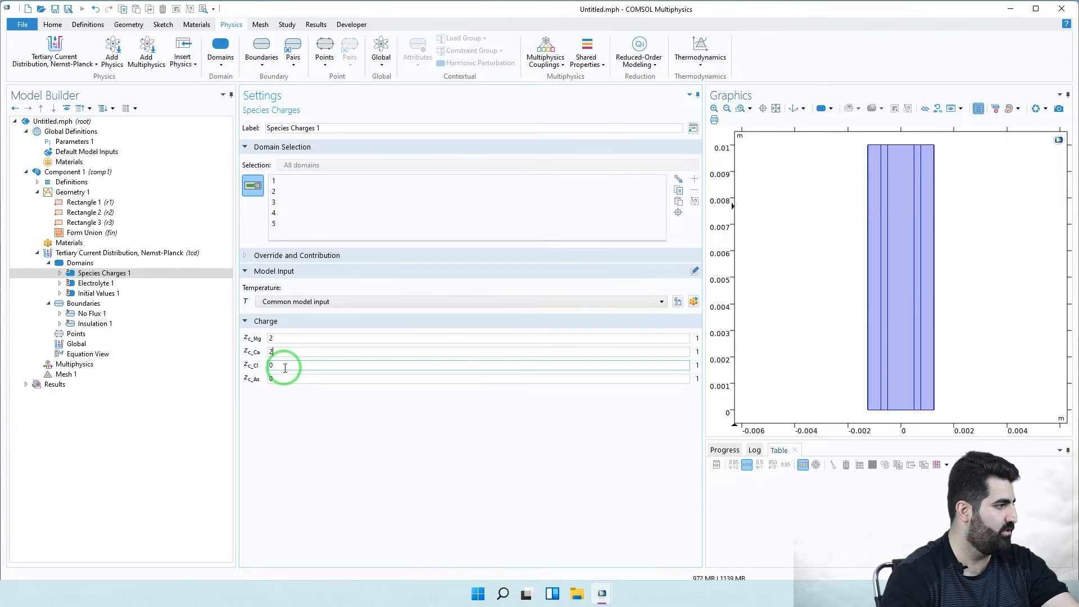
- Set the c_Cl charge number to -1 and c_As to -3
{"action": "double_click", "coordinate": [268, 366]}
{"action": "type", "text": "-1"}
{"action": "left_click", "coordinate": [280, 377]}
{"action": "double_click", "coordinate": [270, 379]}
{"action": "type", "text": "-3"}
{"action": "left_click", "coordinate": [278, 390]}
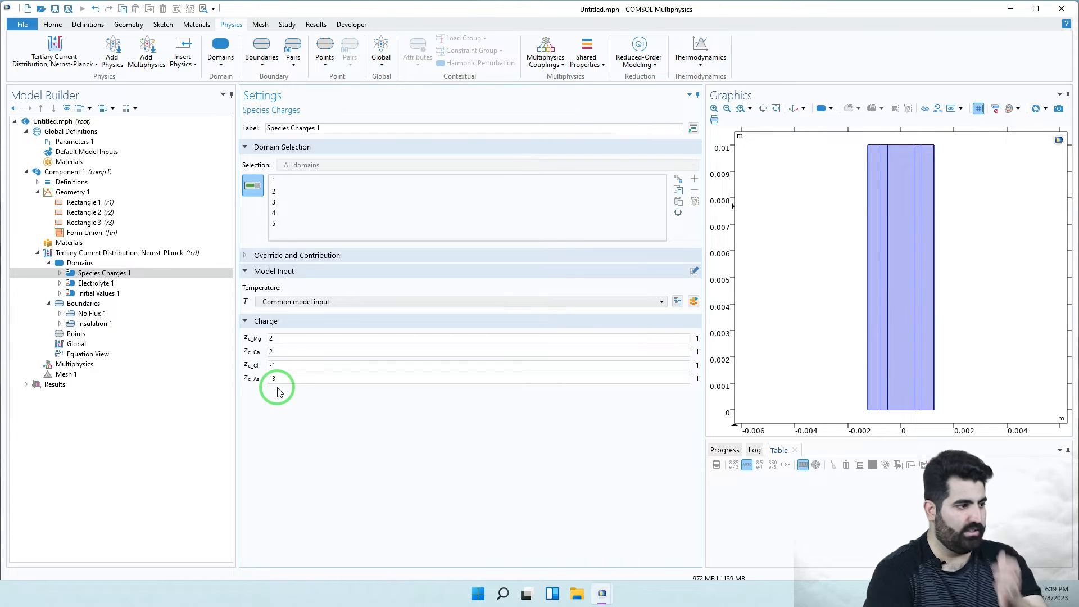
- Review the entered charge numbers for c_Cl, c_Ca and c_As
{"action": "left_click", "coordinate": [287, 364]}
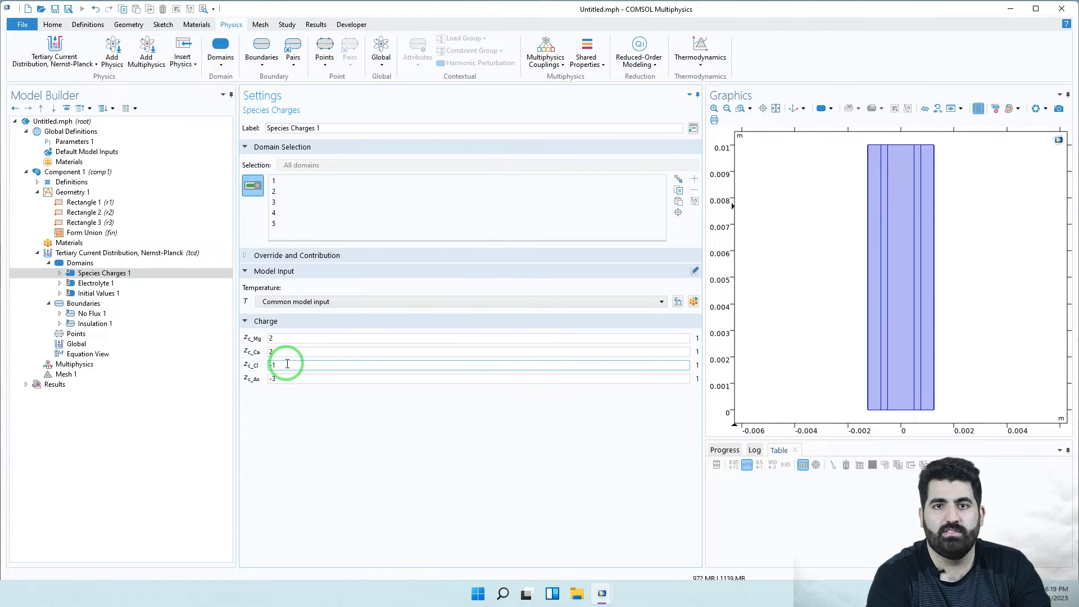
{"action": "left_click", "coordinate": [283, 352]}
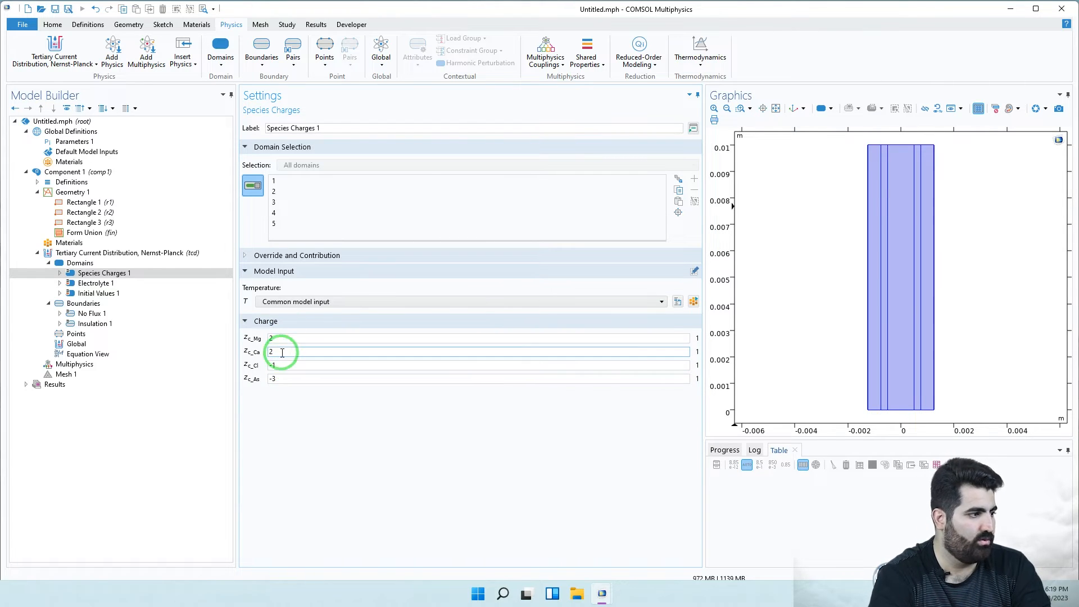
{"action": "left_click", "coordinate": [274, 366]}
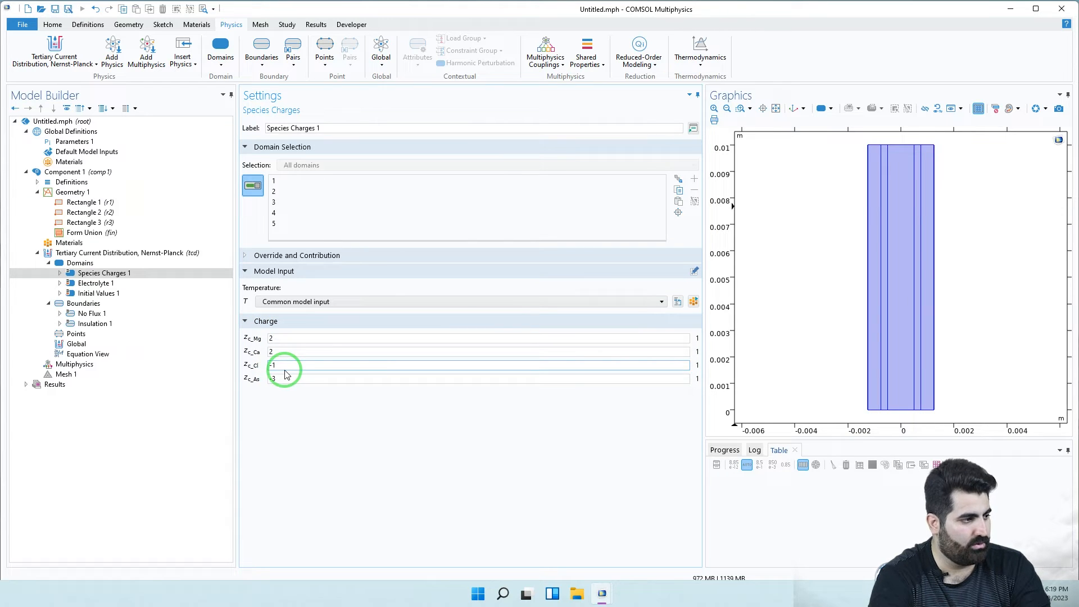
{"action": "left_click", "coordinate": [278, 380]}
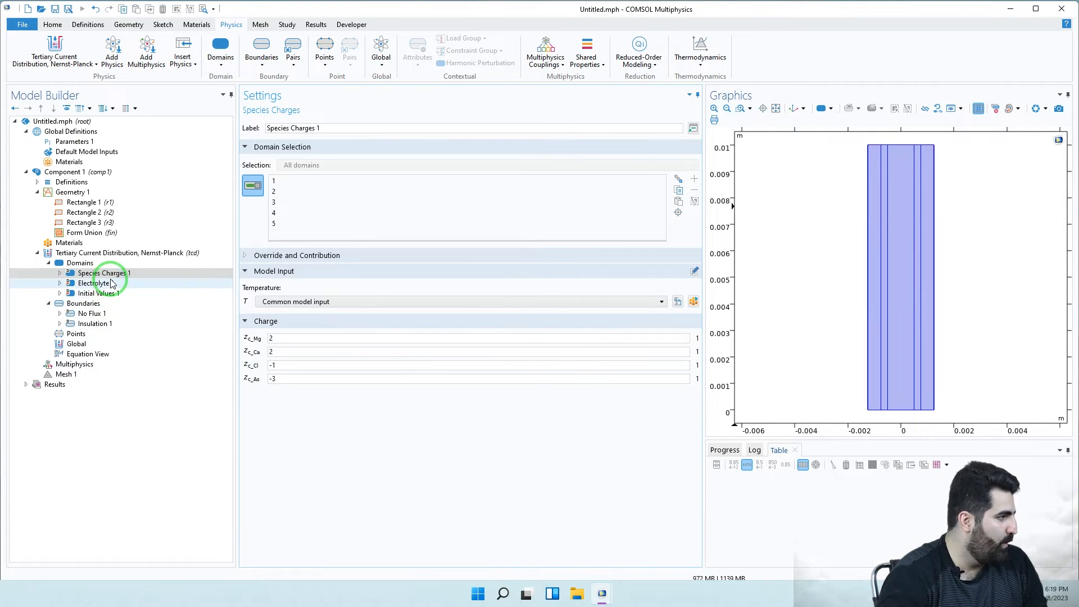
- Add an Ion Exchange Membrane domain feature assigned to domain 2
{"action": "left_click", "coordinate": [107, 265]}
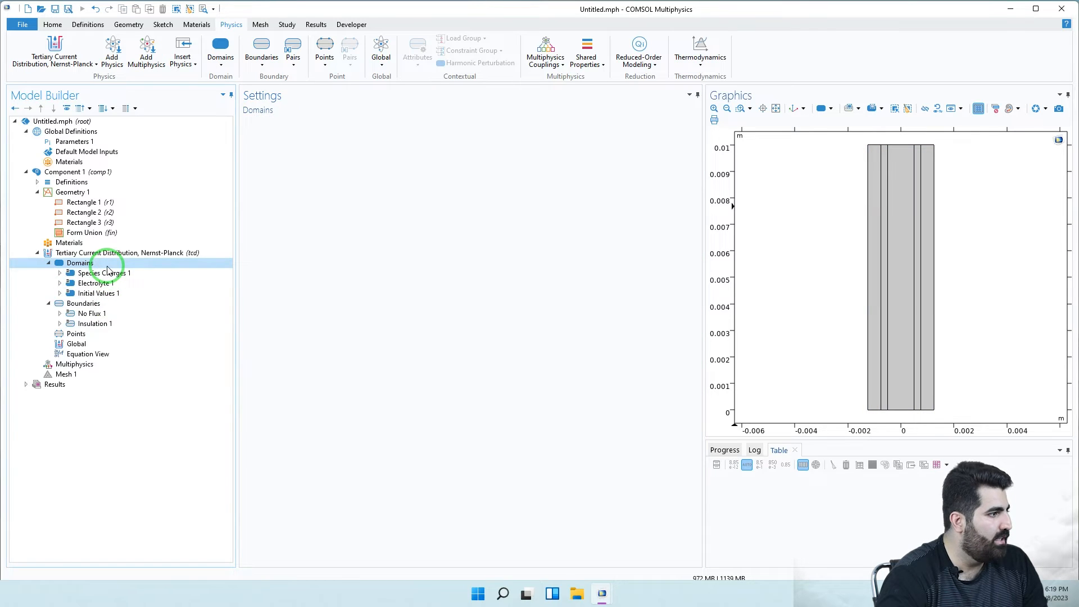
{"action": "right_click", "coordinate": [109, 269]}
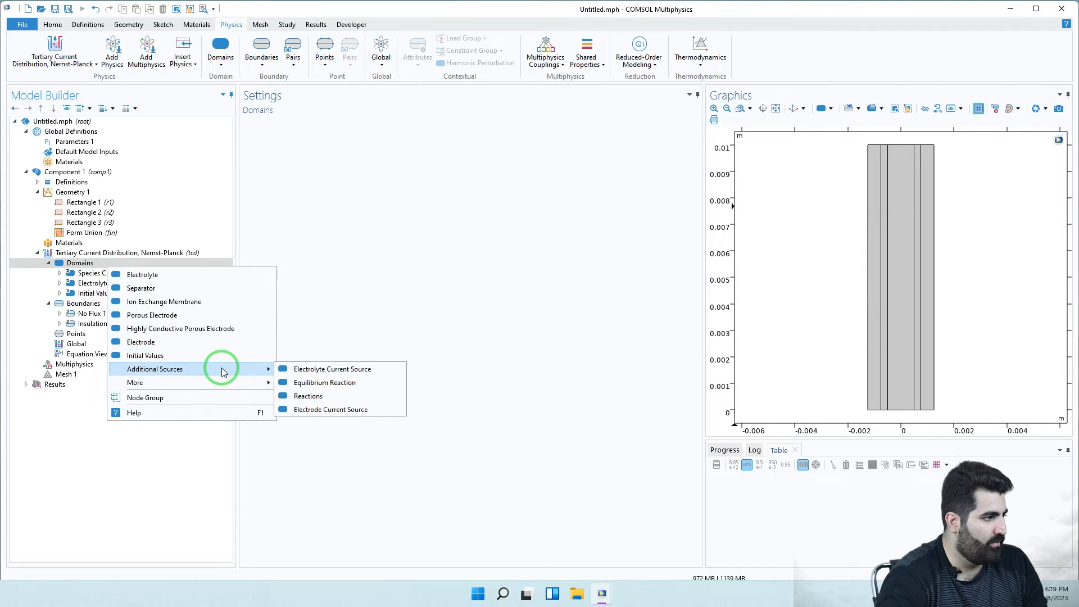
{"action": "mouse_move", "coordinate": [223, 383]}
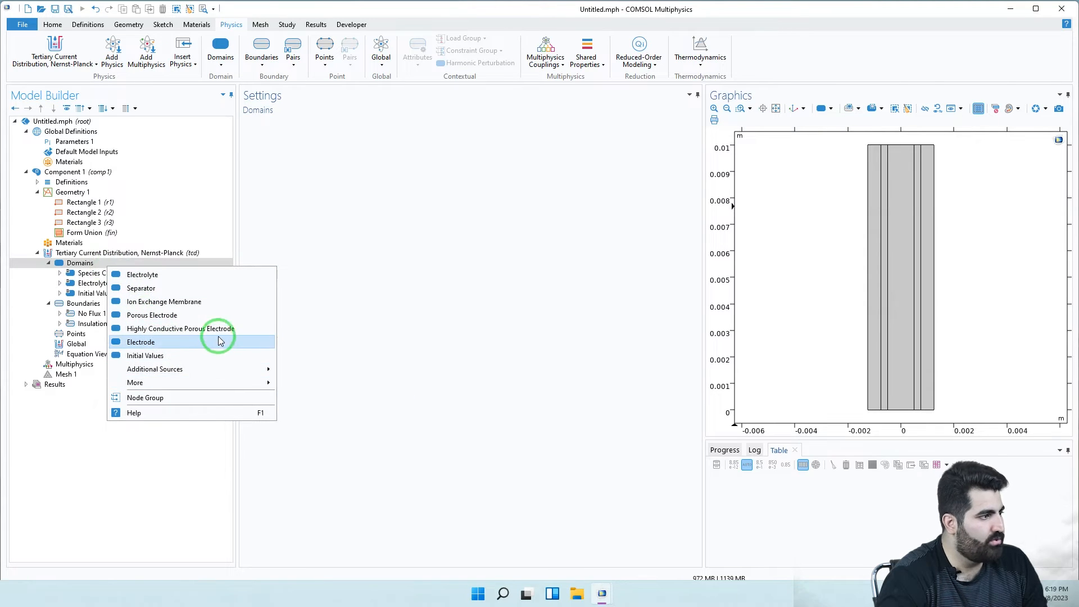
{"action": "left_click", "coordinate": [214, 308]}
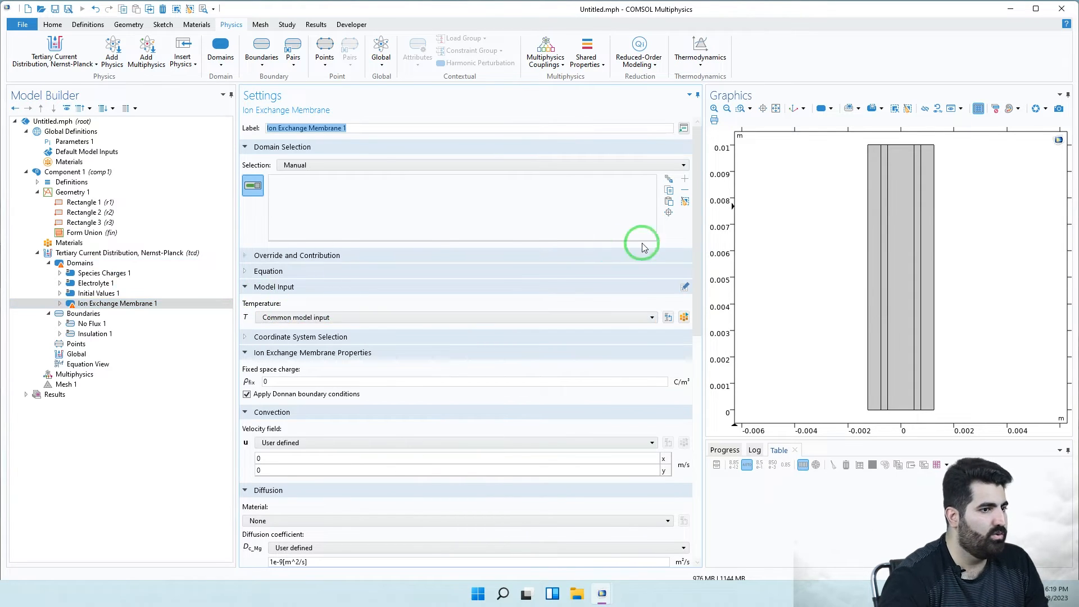
{"action": "left_click", "coordinate": [879, 247]}
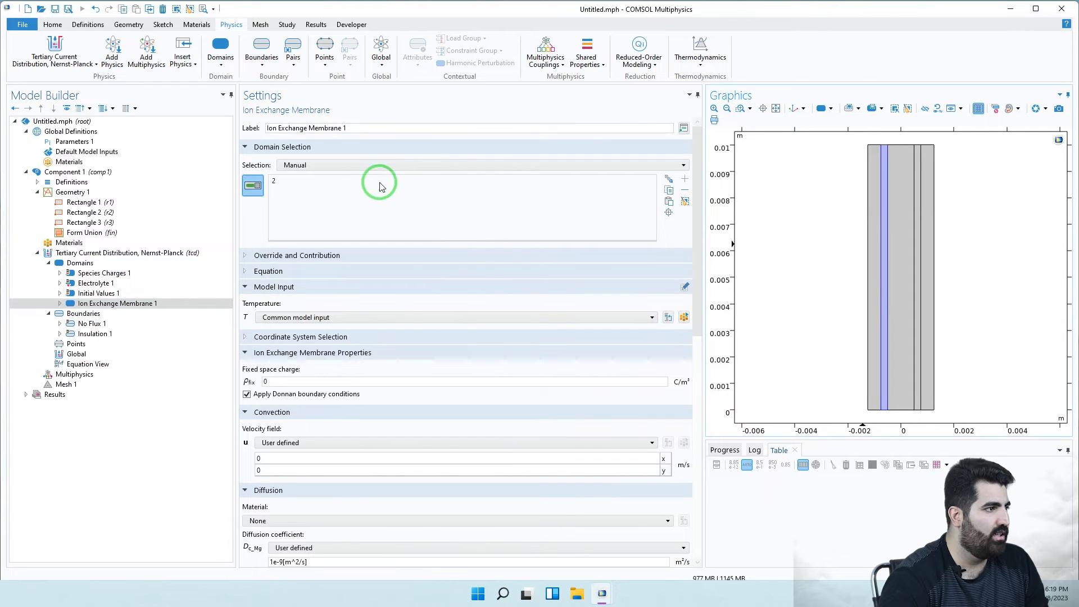
- Relabel the membrane as 'Ion Exchange Membrane (Cation Selective)'
{"action": "left_click", "coordinate": [364, 129]}
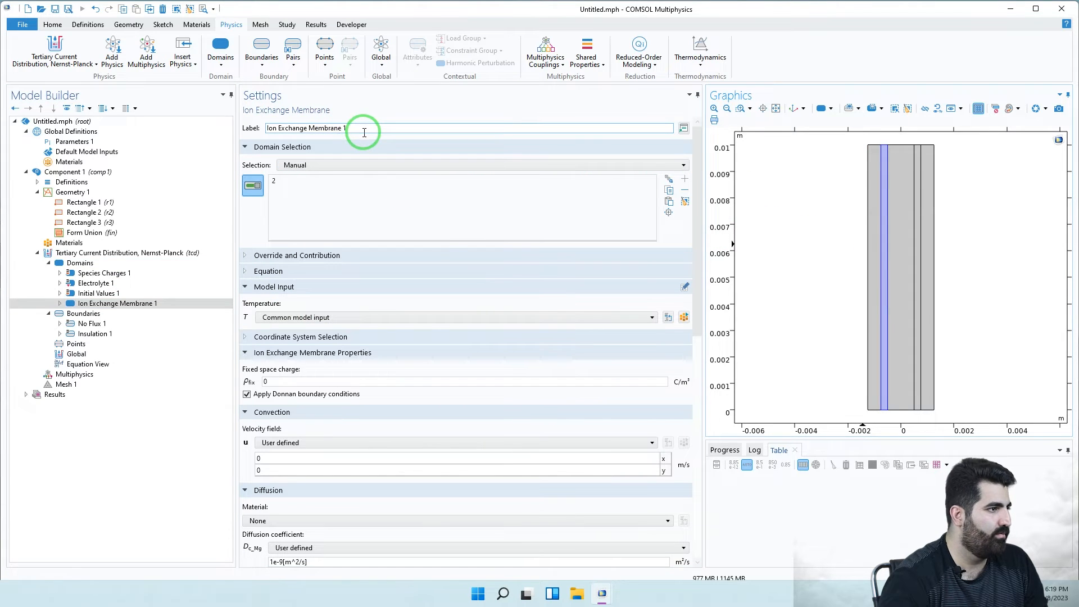
{"action": "key", "text": "BackSpace"}
{"action": "key", "text": "BackSpace"}
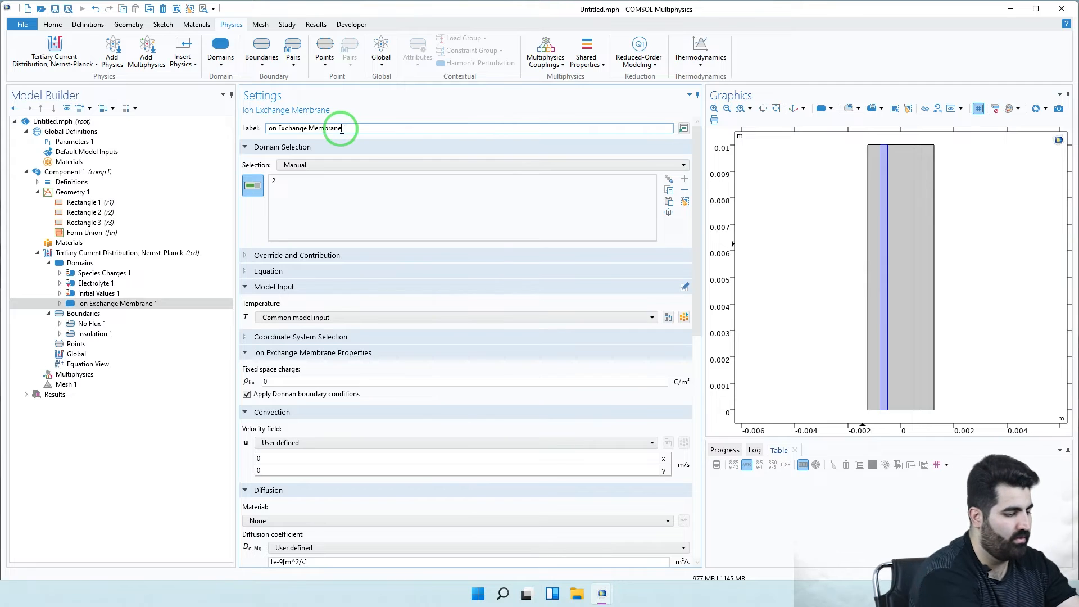
{"action": "type", "text": "()"}
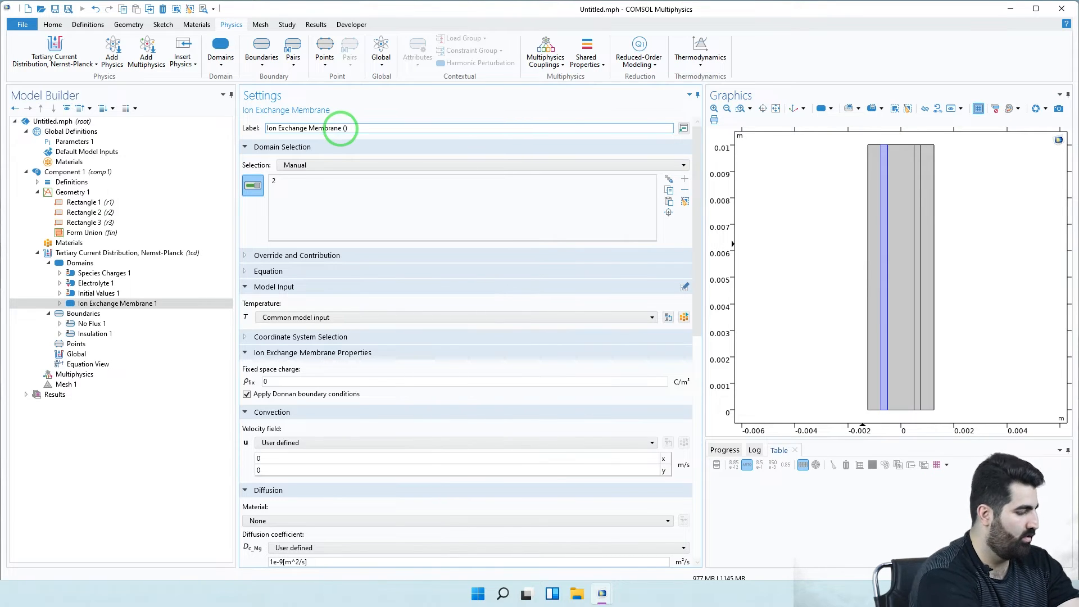
{"action": "type", "text": "Cation"}
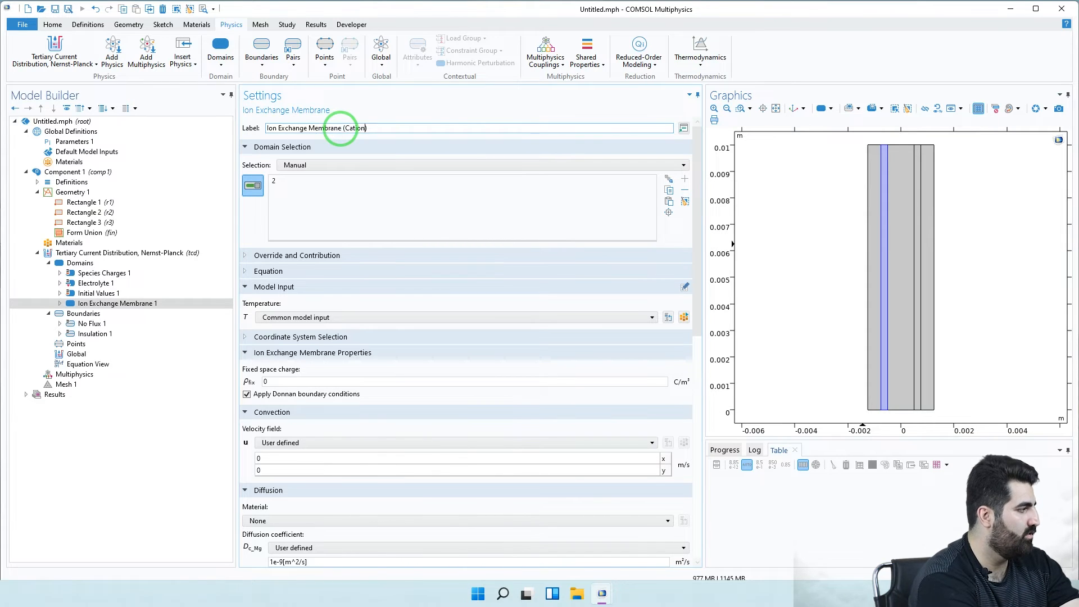
{"action": "type", "text": " Selec"}
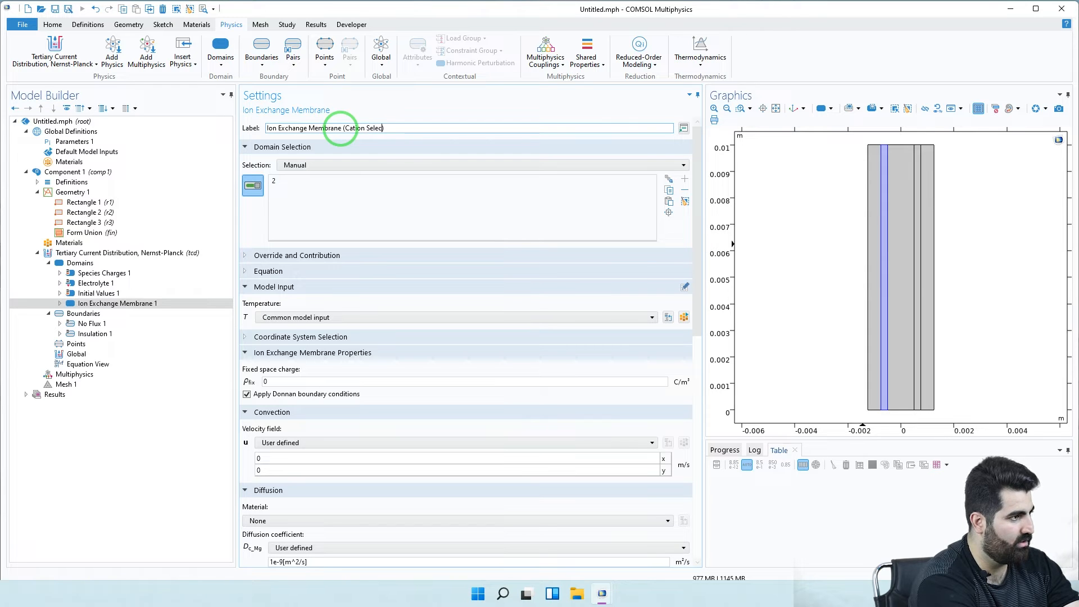
{"action": "type", "text": "tive"}
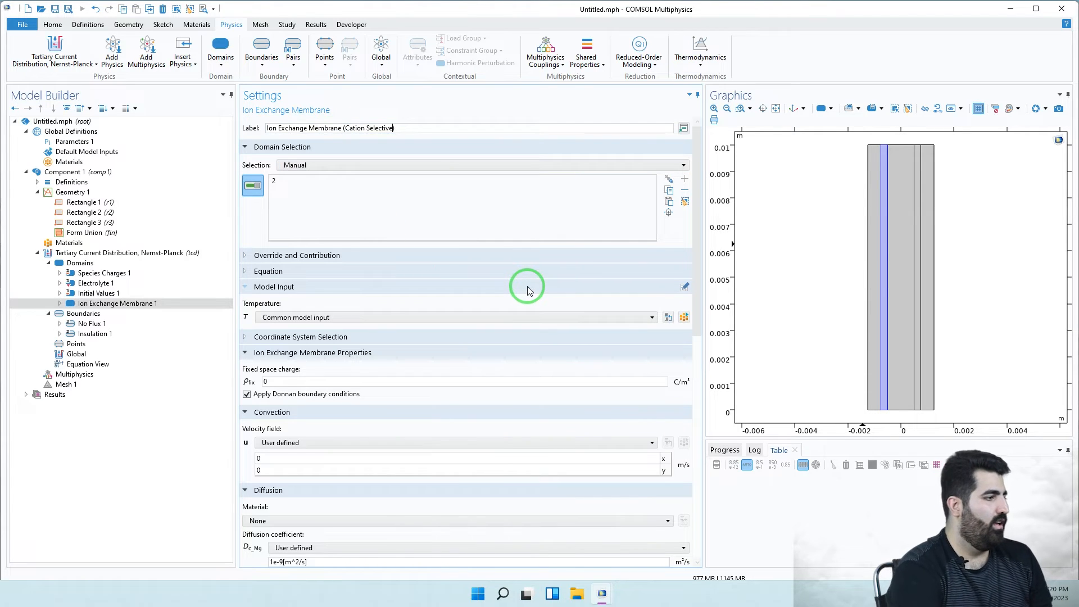
- Add another Ion Exchange Membrane feature assigned to domain 4
{"action": "left_click", "coordinate": [104, 255]}
{"action": "right_click", "coordinate": [105, 255]}
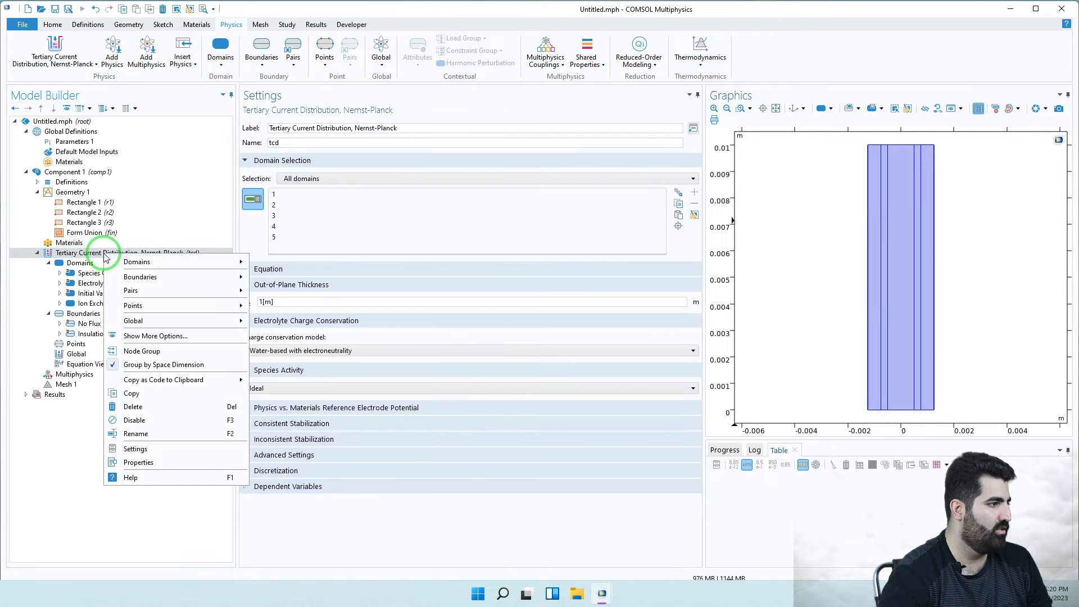
{"action": "mouse_move", "coordinate": [217, 262]}
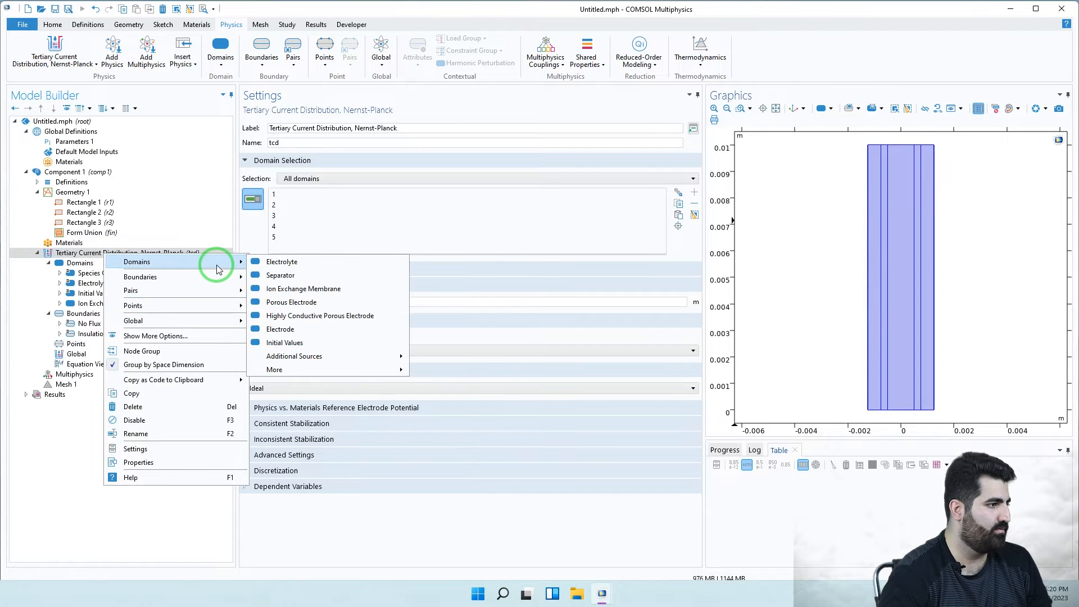
{"action": "left_click", "coordinate": [333, 288]}
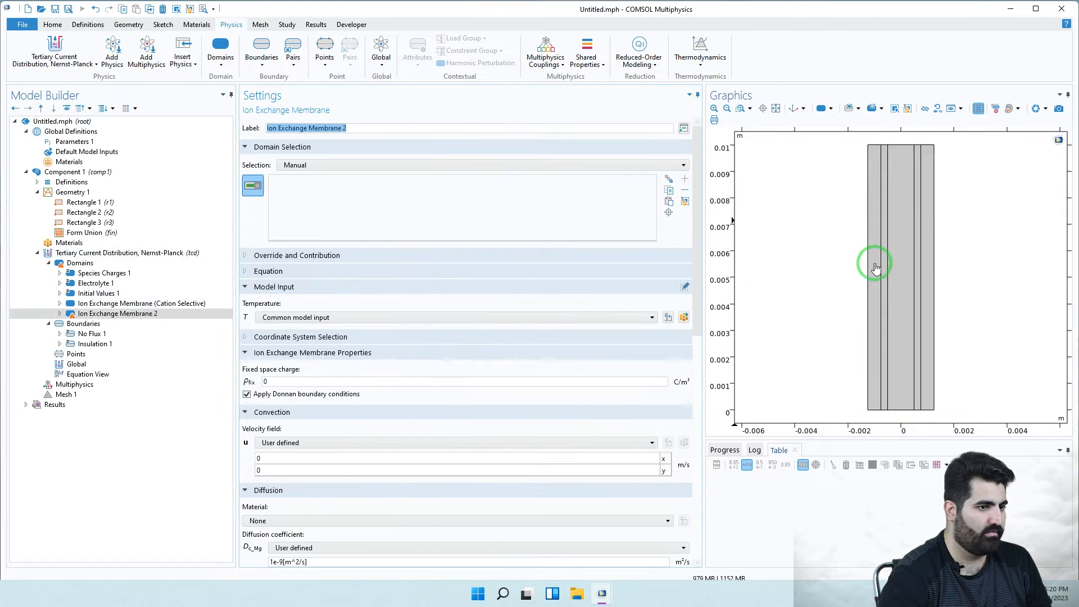
{"action": "left_click", "coordinate": [917, 264]}
- Relabel it as 'Ion Exchange Membrane (Anion Selective)'
{"action": "left_click", "coordinate": [348, 127]}
{"action": "left_click", "coordinate": [354, 127]}
{"action": "key", "text": "BackSpace"}
{"action": "type", "text": "()"}
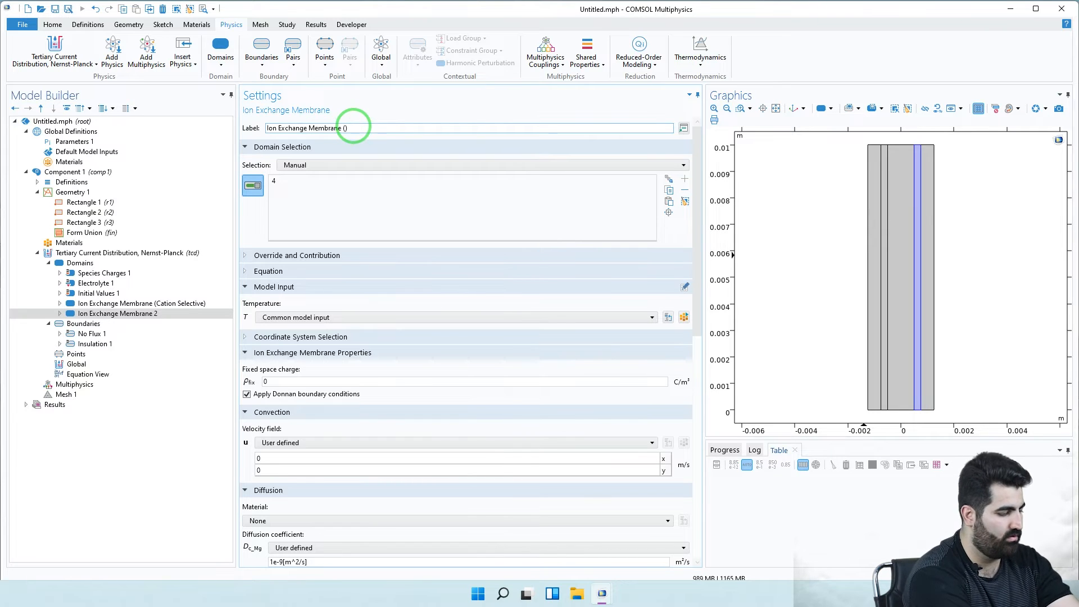
{"action": "type", "text": "Anion"}
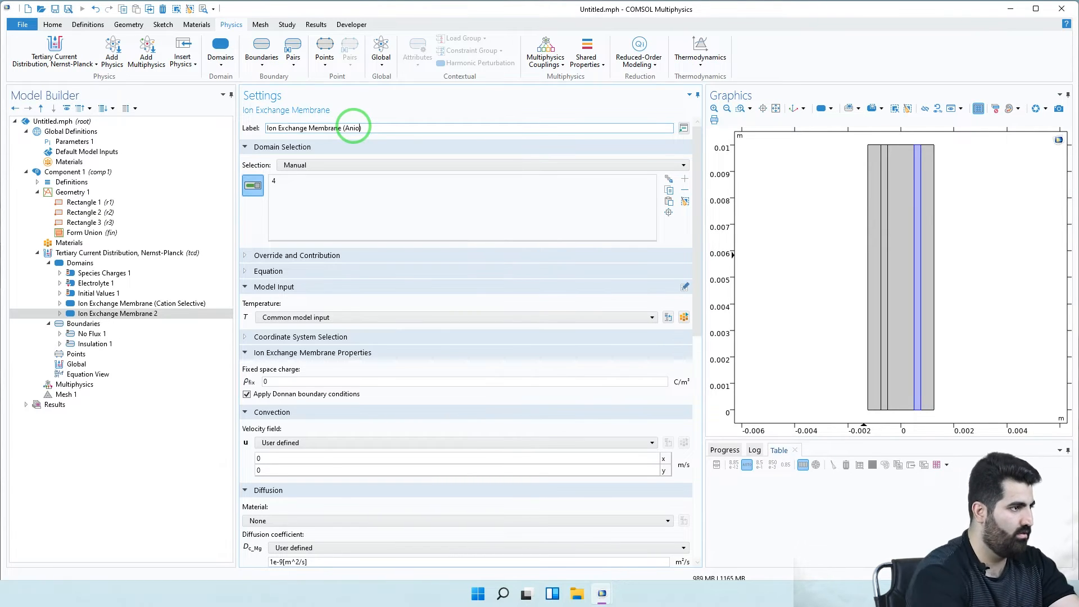
{"action": "type", "text": " Selec"}
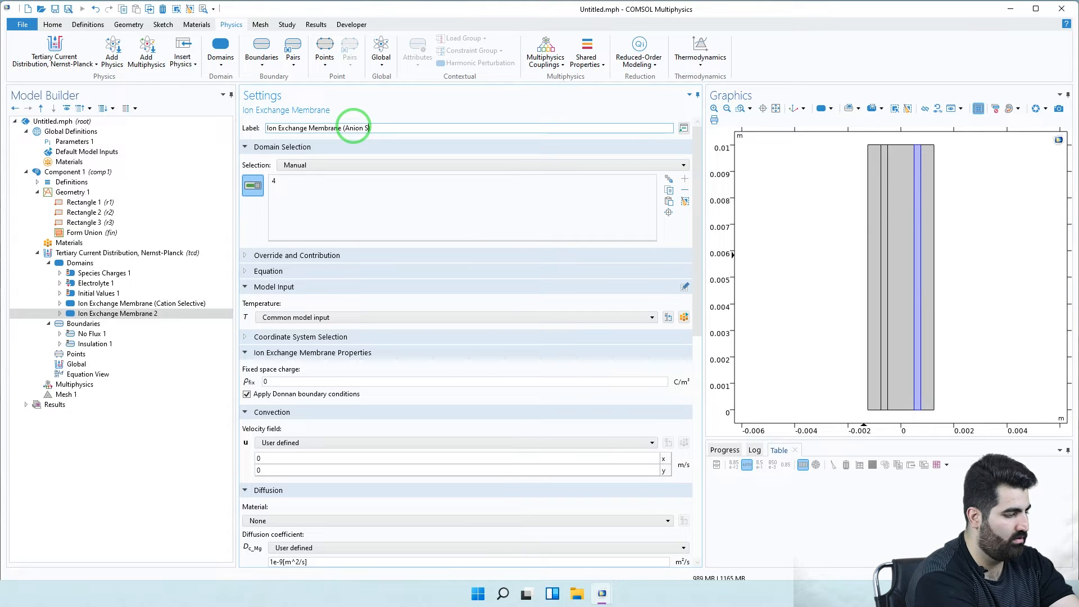
{"action": "type", "text": "tive"}
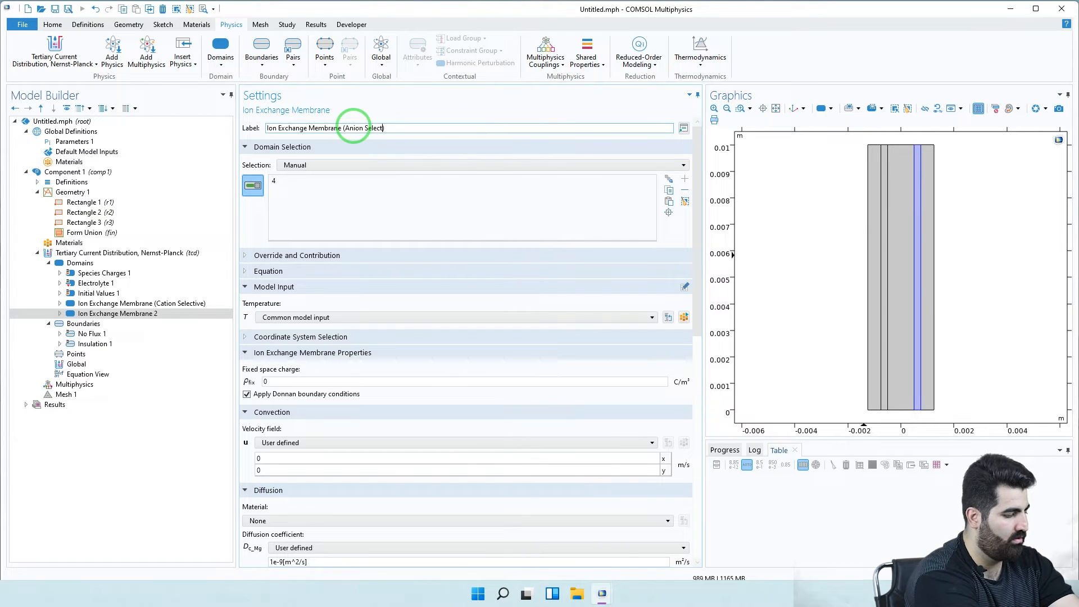
{"action": "left_click", "coordinate": [217, 215]}
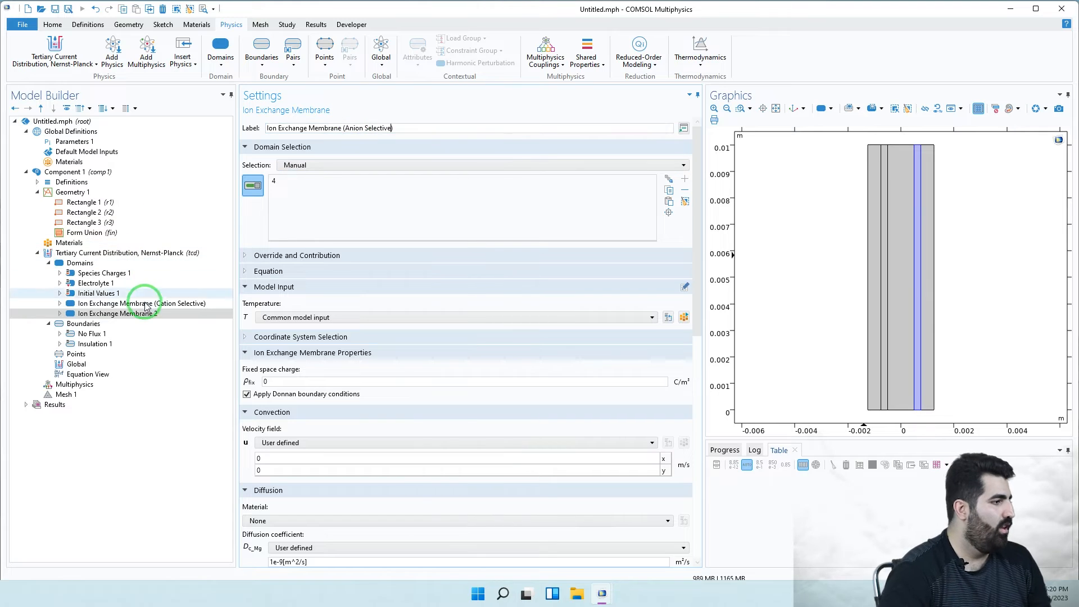
{"action": "left_click", "coordinate": [144, 283]}
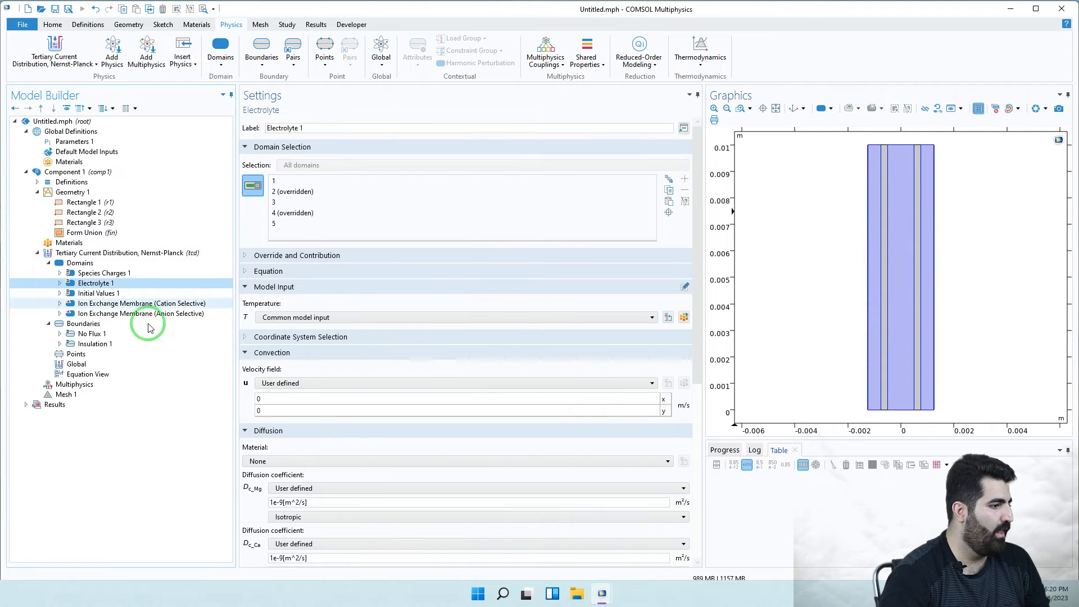
- Set Electrolyte 1's convection velocity y component to vel, leaving x at 0
{"action": "scroll", "coordinate": [320, 401], "scroll_direction": "down", "scroll_amount": 2}
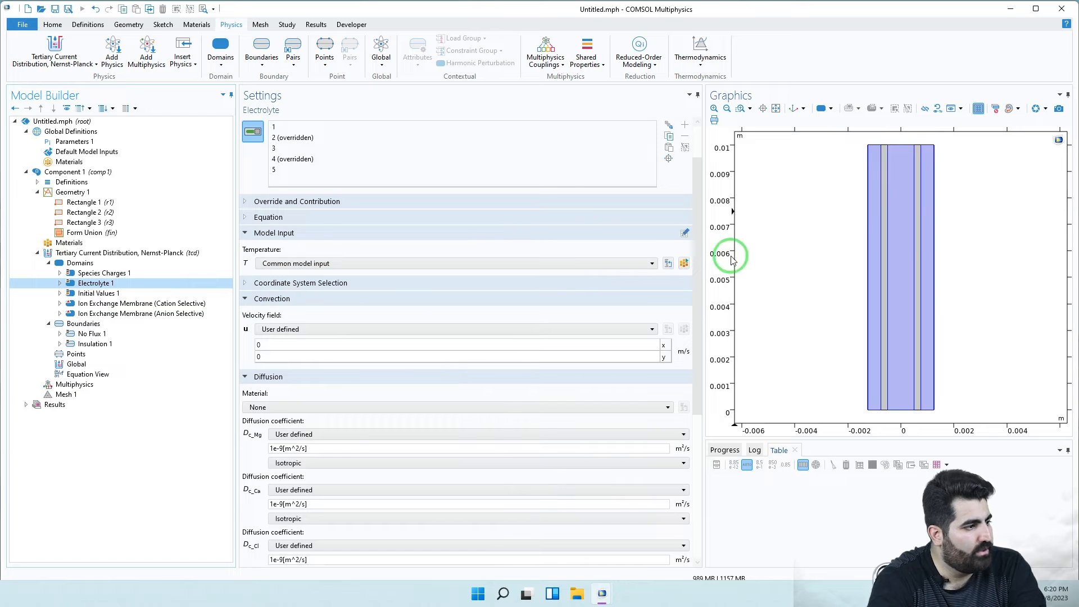
{"action": "double_click", "coordinate": [283, 356]}
{"action": "type", "text": "vel"}
{"action": "left_click", "coordinate": [279, 344]}
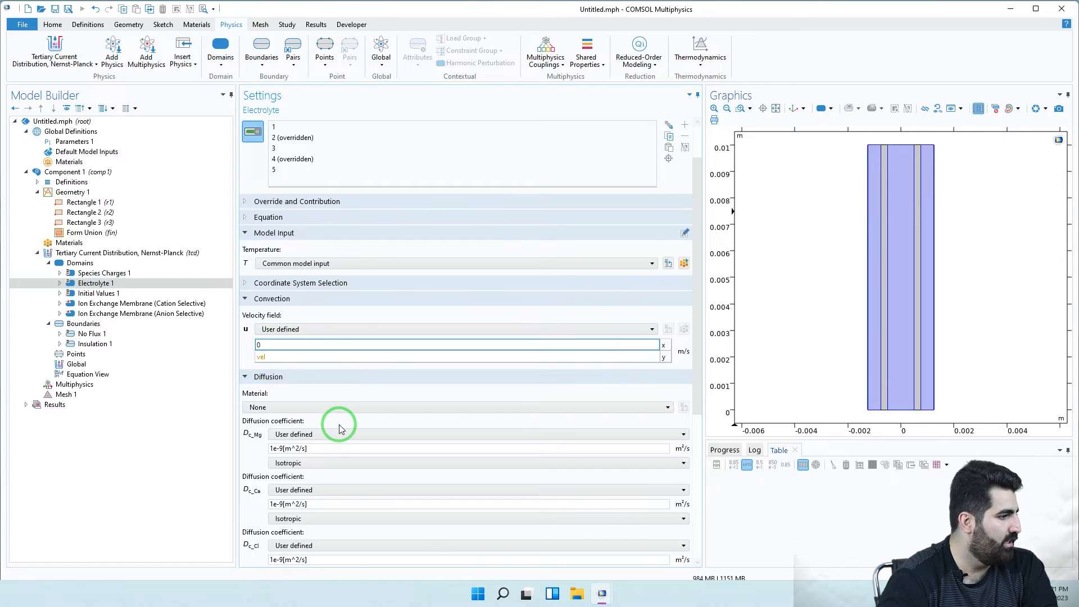
- Set Electrolyte 1's Mg and Ca diffusion coefficients to D_Mg and D_Ca
{"action": "scroll", "coordinate": [338, 427], "scroll_direction": "down", "scroll_amount": 6}
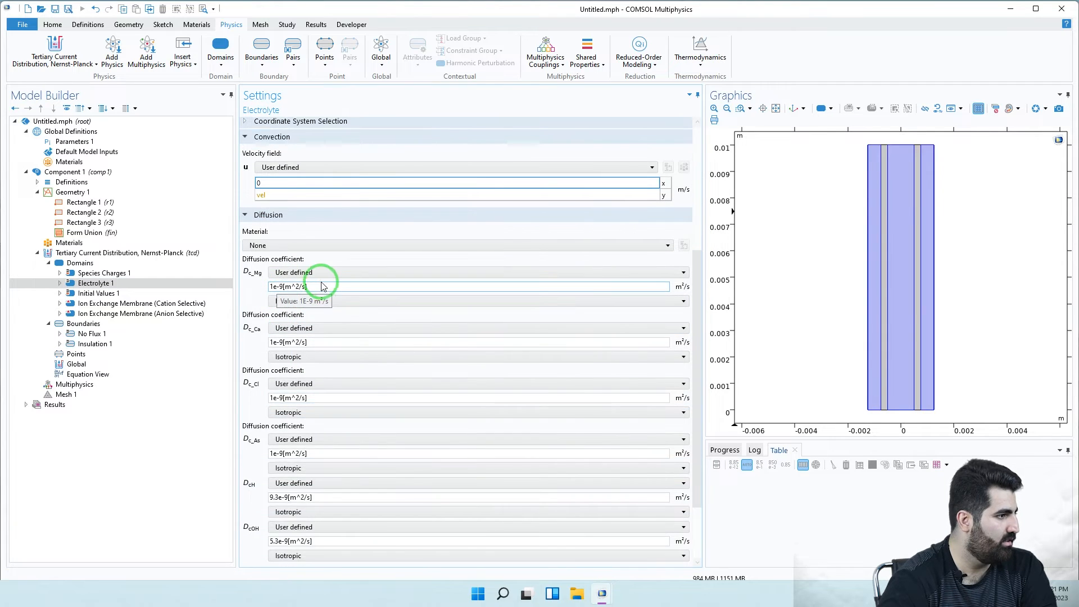
{"action": "left_click_drag", "start_coordinate": [324, 286], "coordinate": [270, 290]}
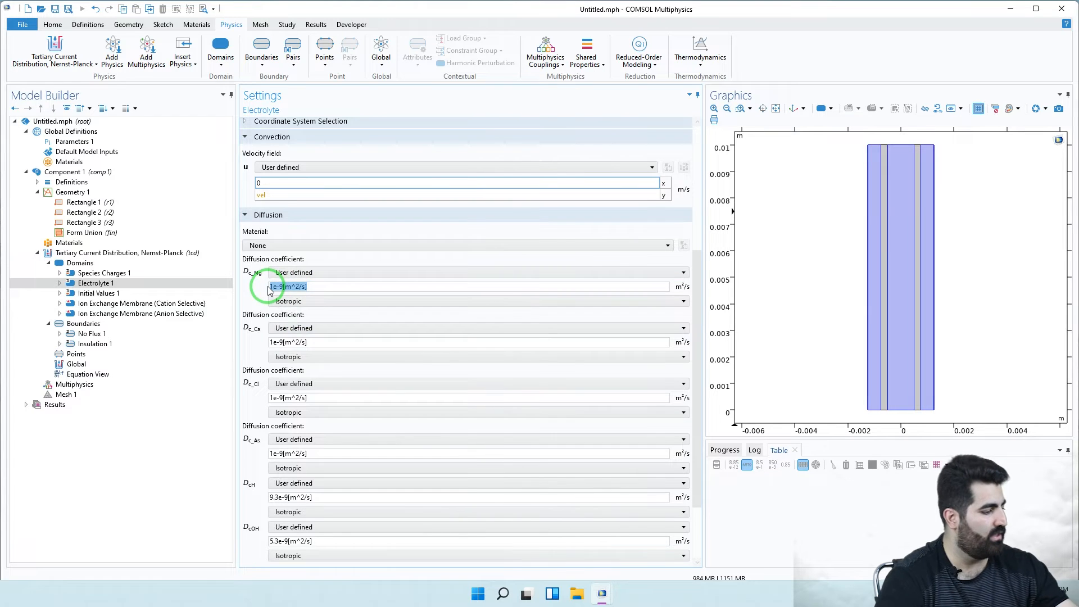
{"action": "type", "text": "D_"}
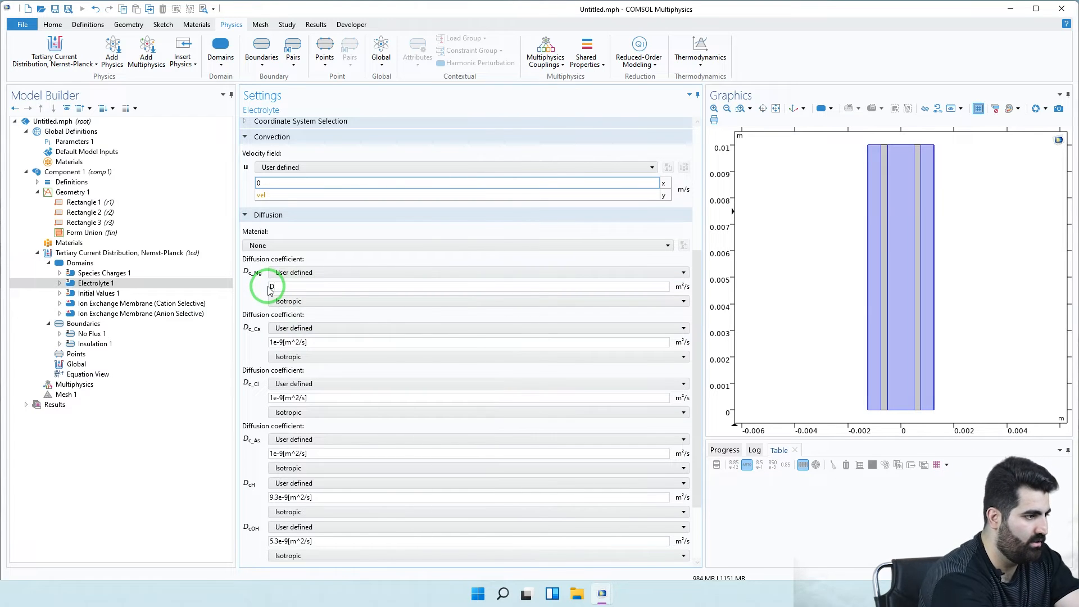
{"action": "type", "text": "M"}
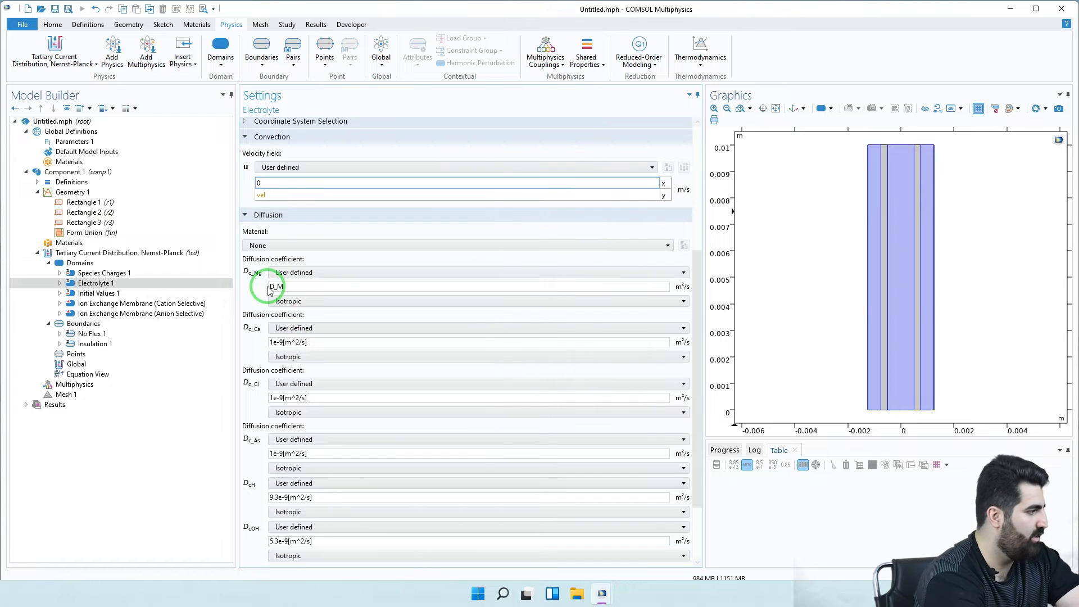
{"action": "type", "text": "g"}
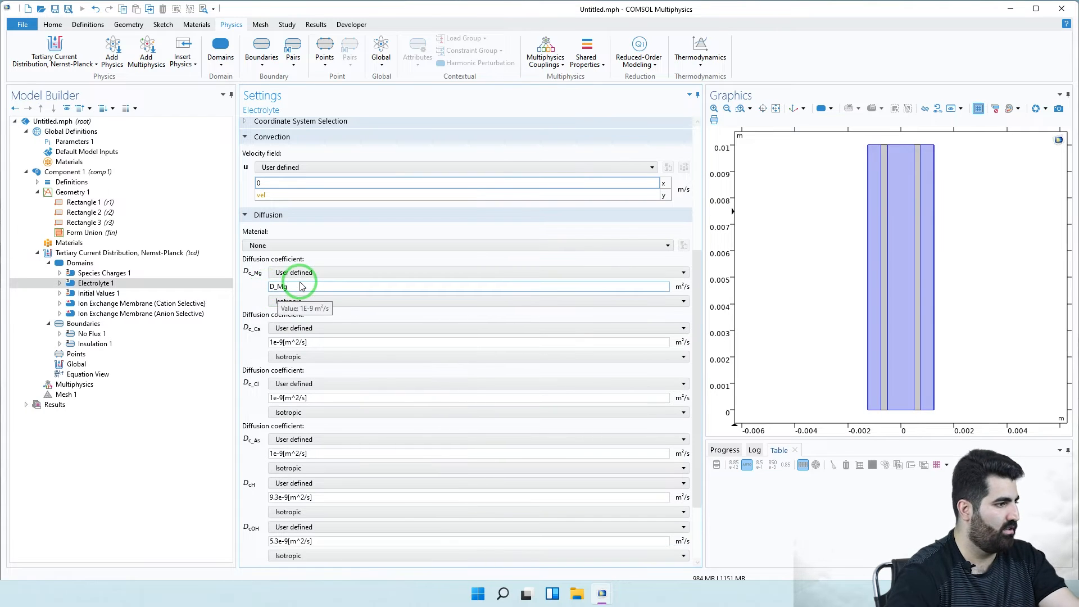
{"action": "left_click_drag", "start_coordinate": [298, 287], "coordinate": [263, 290]}
{"action": "key", "text": "ctrl+c"}
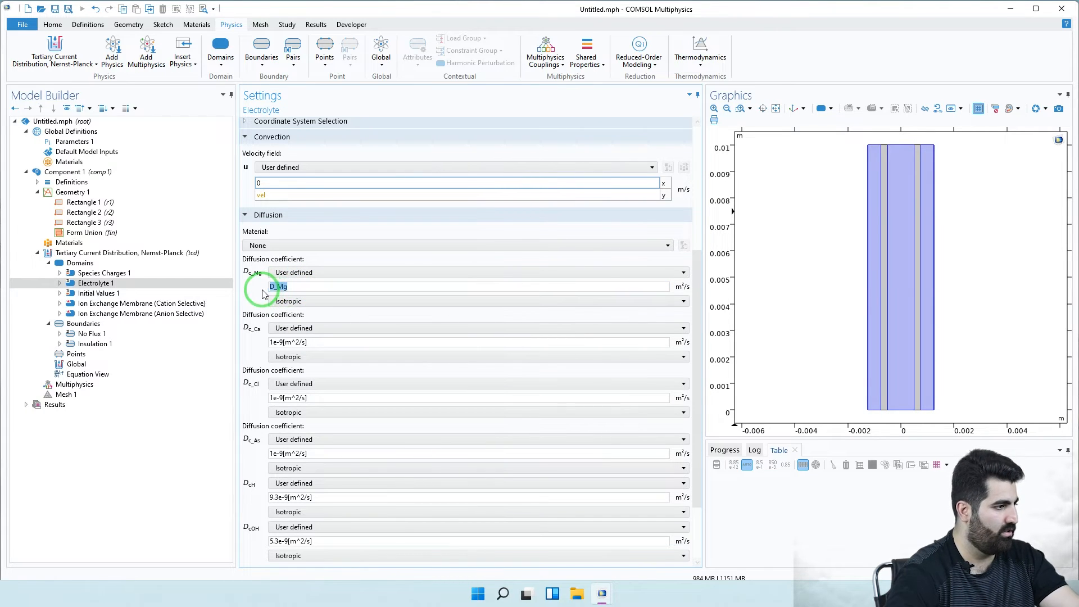
{"action": "scroll", "coordinate": [316, 326], "scroll_direction": "down", "scroll_amount": 1}
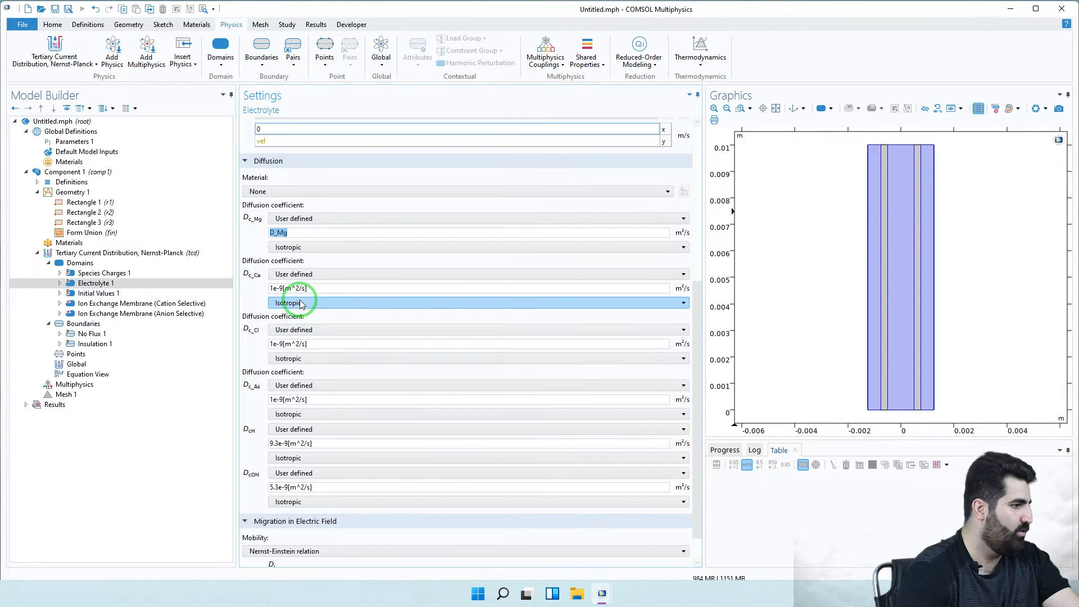
{"action": "left_click", "coordinate": [336, 289]}
{"action": "left_click_drag", "start_coordinate": [336, 290], "coordinate": [253, 289]}
{"action": "key", "text": "ctrl+v"}
{"action": "key", "text": "BackSpace"}
{"action": "key", "text": "BackSpace"}
{"action": "type", "text": "Ca"}
- Set the Cl and As diffusion coefficients to D_Cl and D_As
{"action": "left_click", "coordinate": [316, 346]}
{"action": "left_click_drag", "start_coordinate": [320, 344], "coordinate": [261, 351]}
{"action": "type", "text": "D"}
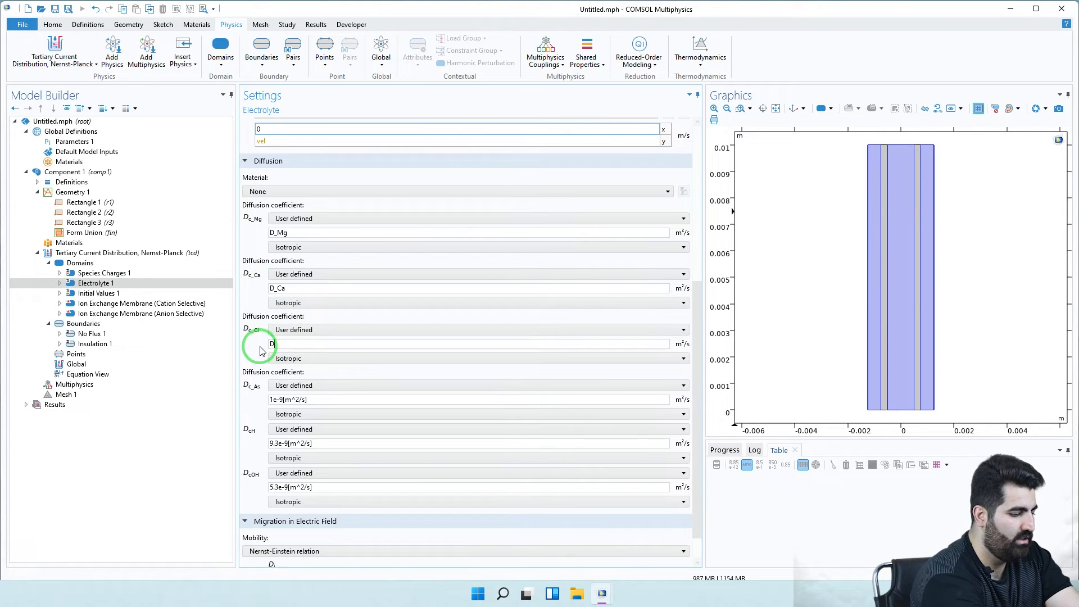
{"action": "type", "text": "_cl"}
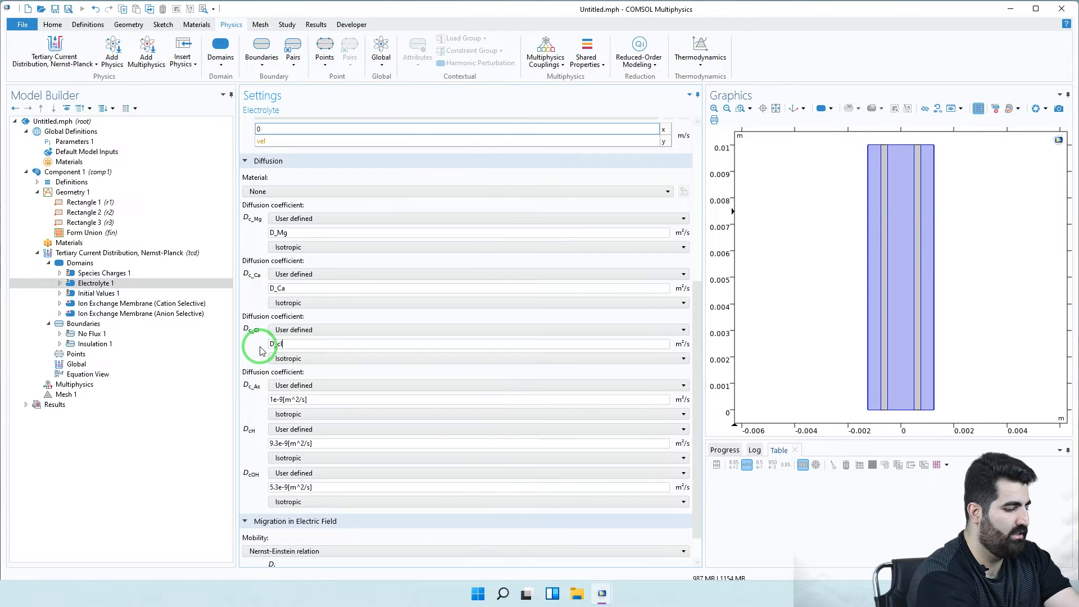
{"action": "key", "text": "BackSpace"}
{"action": "type", "text": "Cl"}
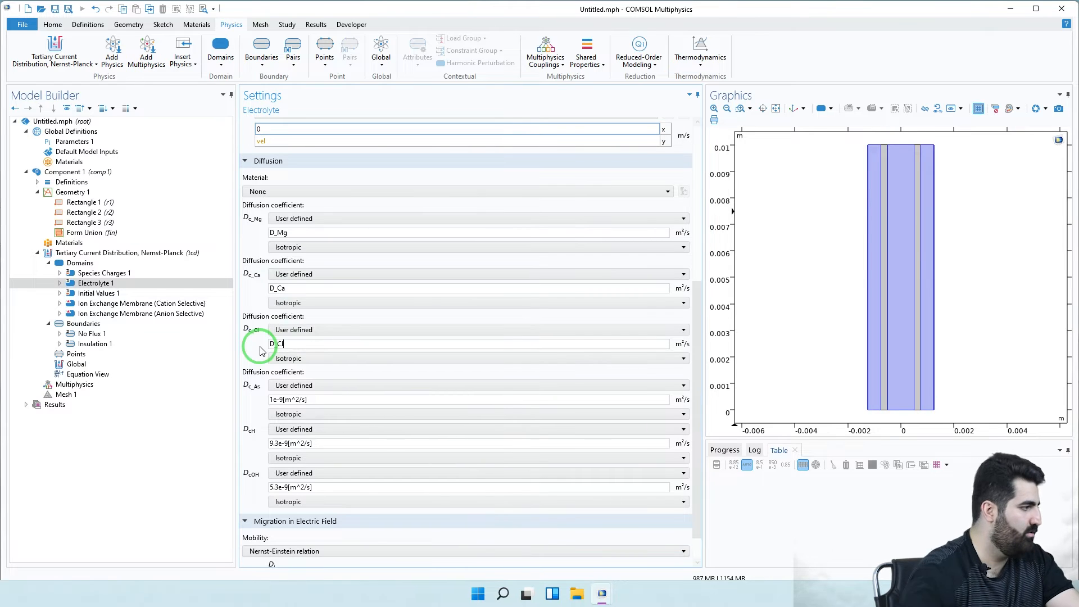
{"action": "left_click_drag", "start_coordinate": [313, 400], "coordinate": [264, 397]}
{"action": "type", "text": "D"}
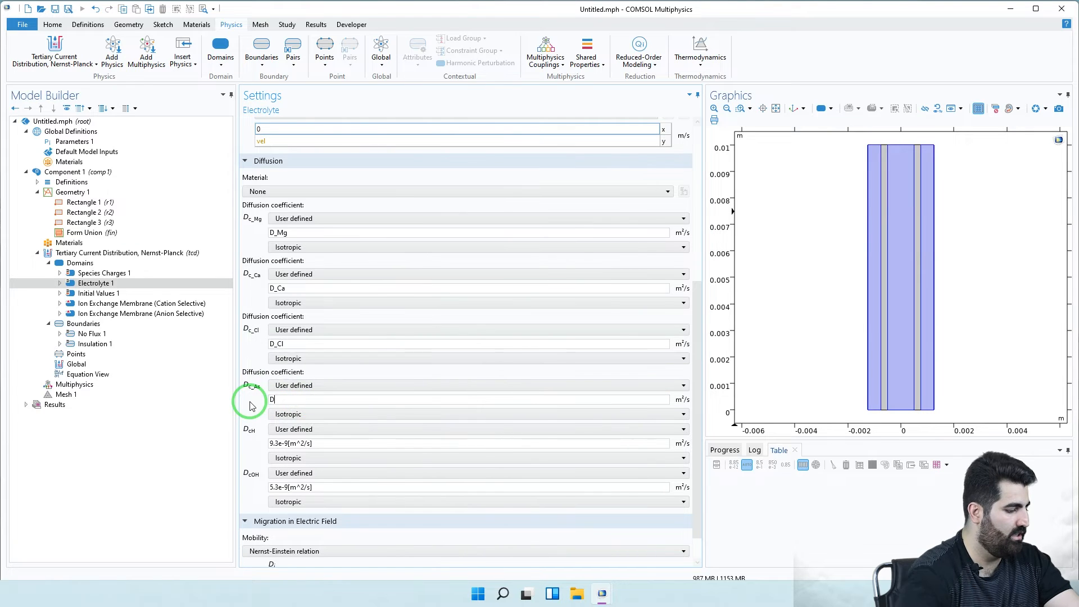
{"action": "type", "text": "_As"}
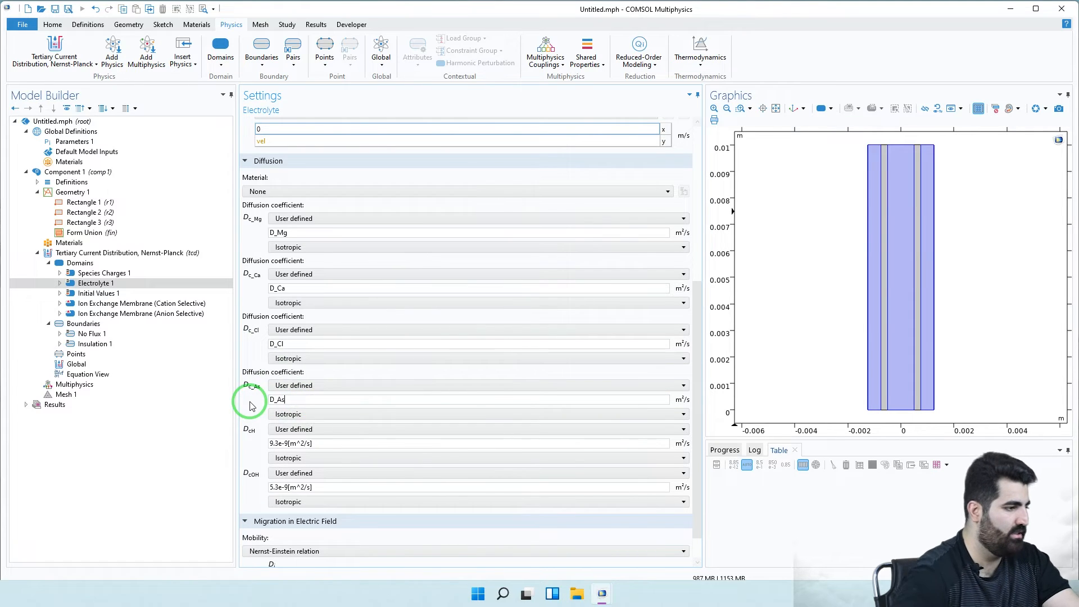
{"action": "left_click", "coordinate": [324, 444]}
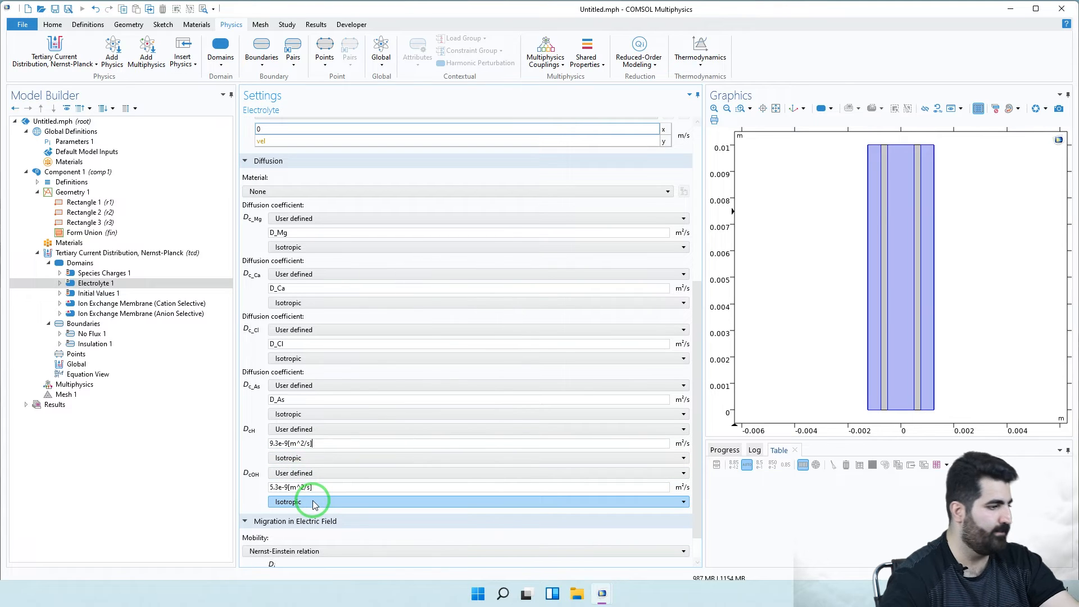
{"action": "left_click", "coordinate": [324, 443]}
{"action": "scroll", "coordinate": [342, 477], "scroll_direction": "down", "scroll_amount": 2}
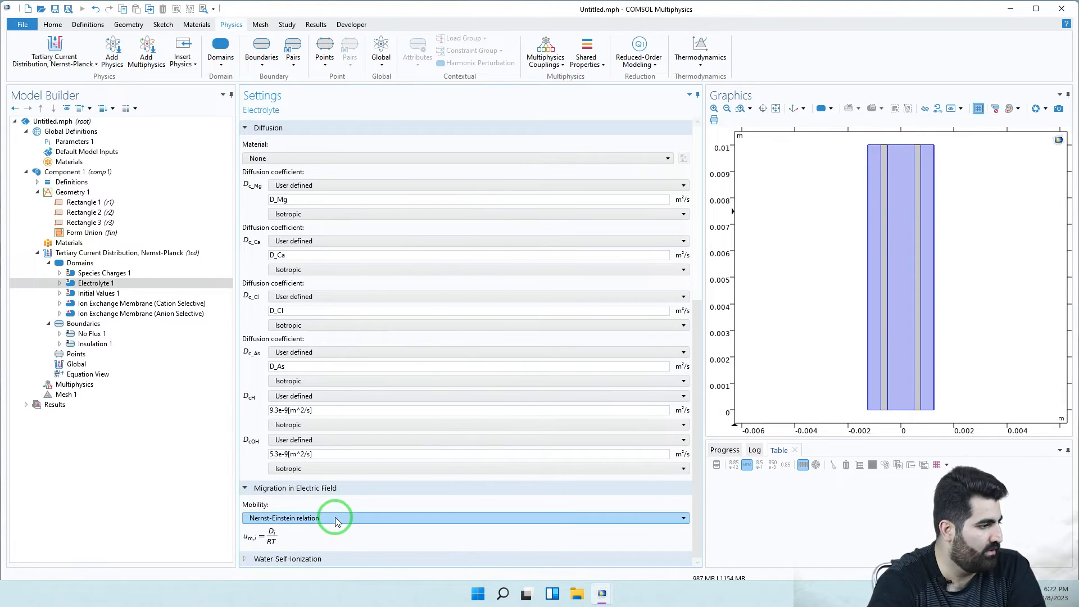
{"action": "left_click", "coordinate": [114, 304]}
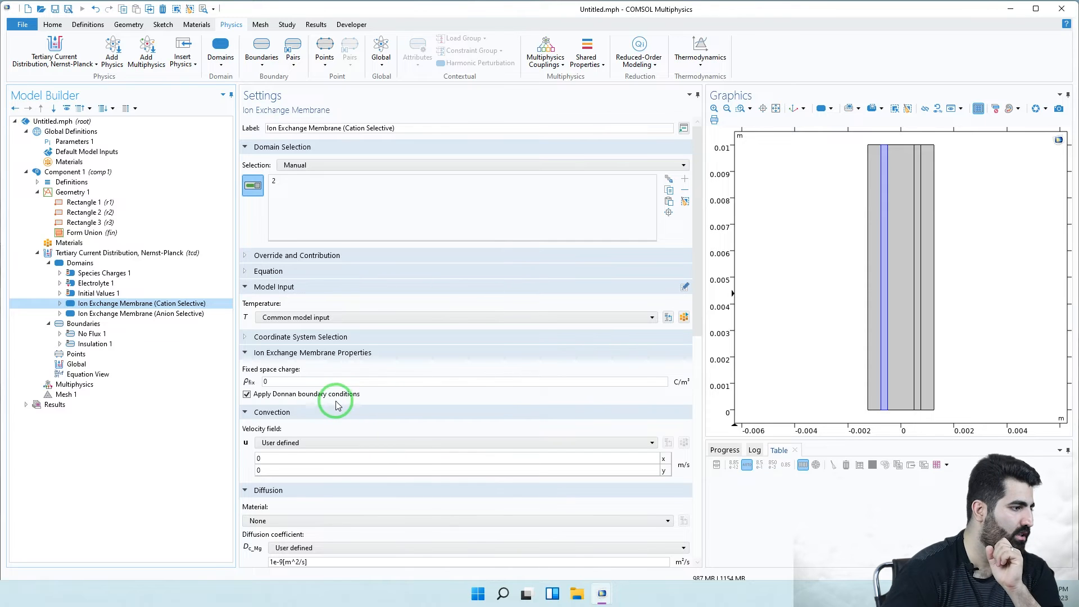
- Enter c_Mem*F_const as the cation membrane's fixed space charge
{"action": "double_click", "coordinate": [261, 381]}
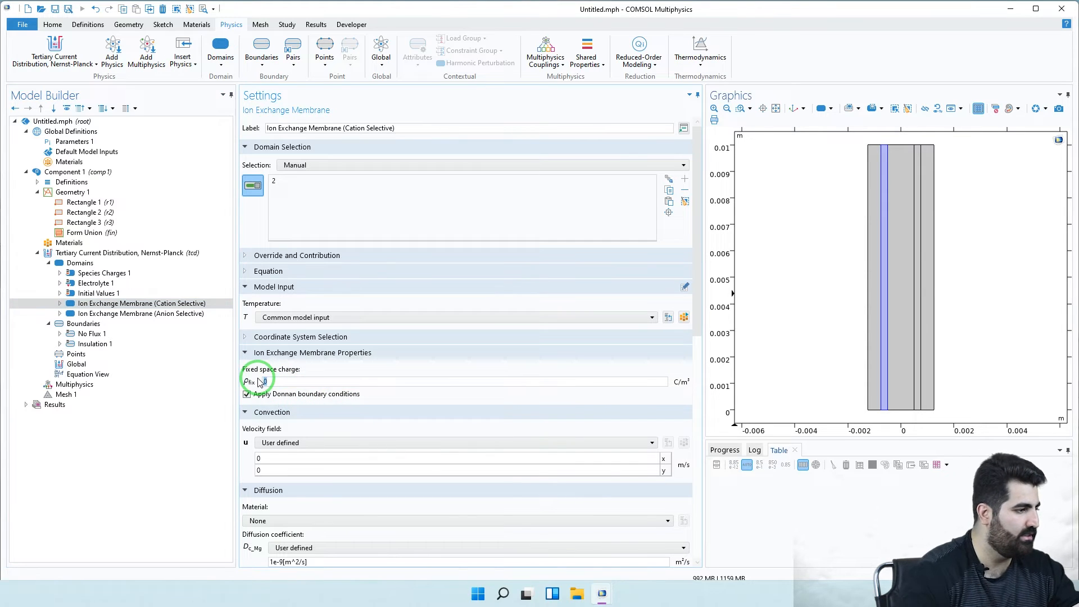
{"action": "type", "text": "c_Mem"}
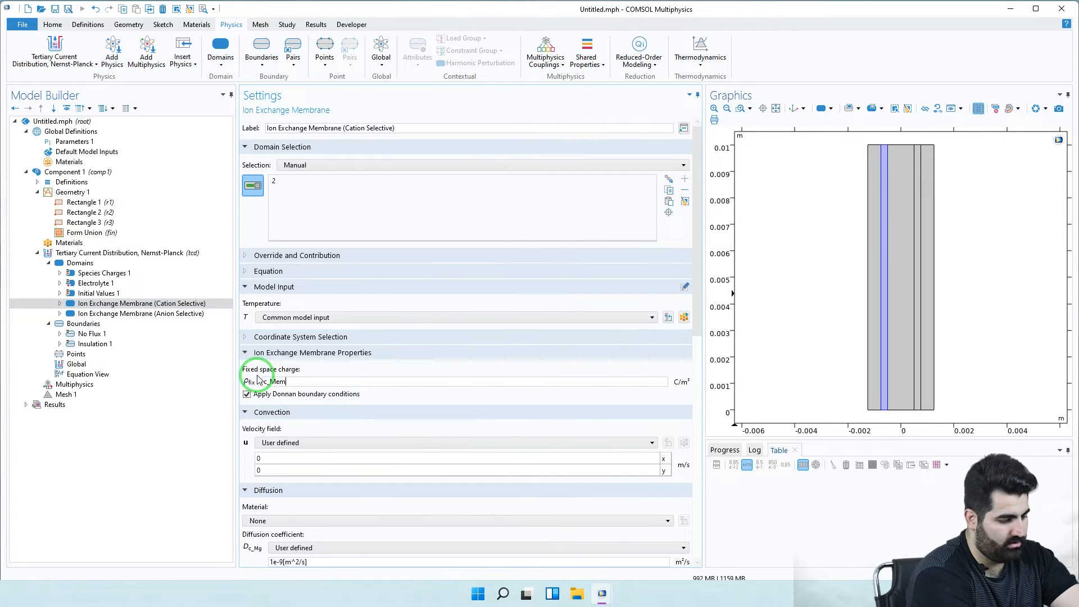
{"action": "type", "text": "*F_const"}
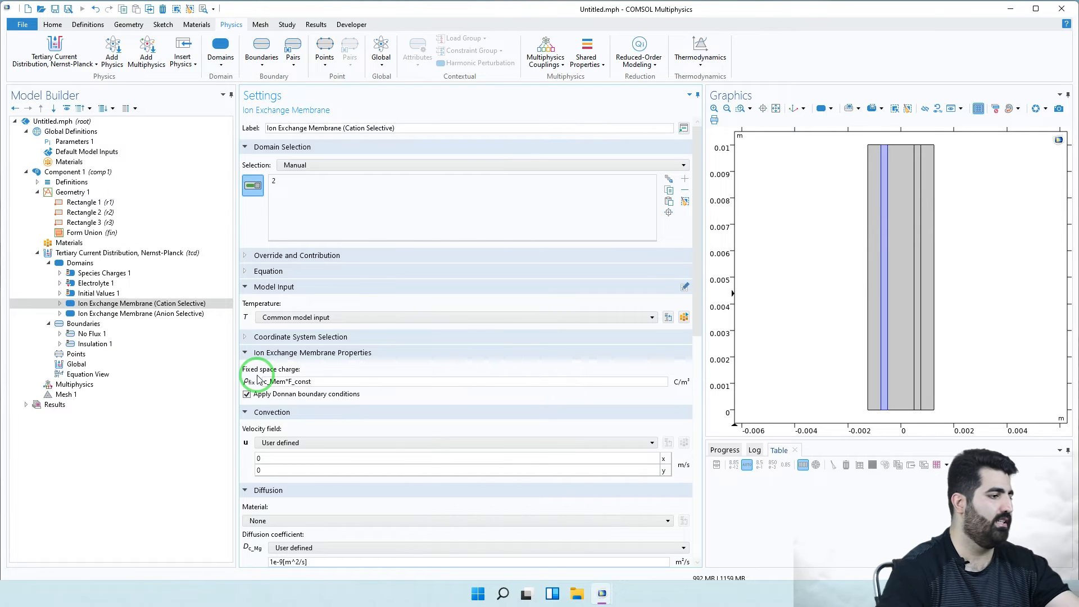
{"action": "left_click", "coordinate": [299, 459]}
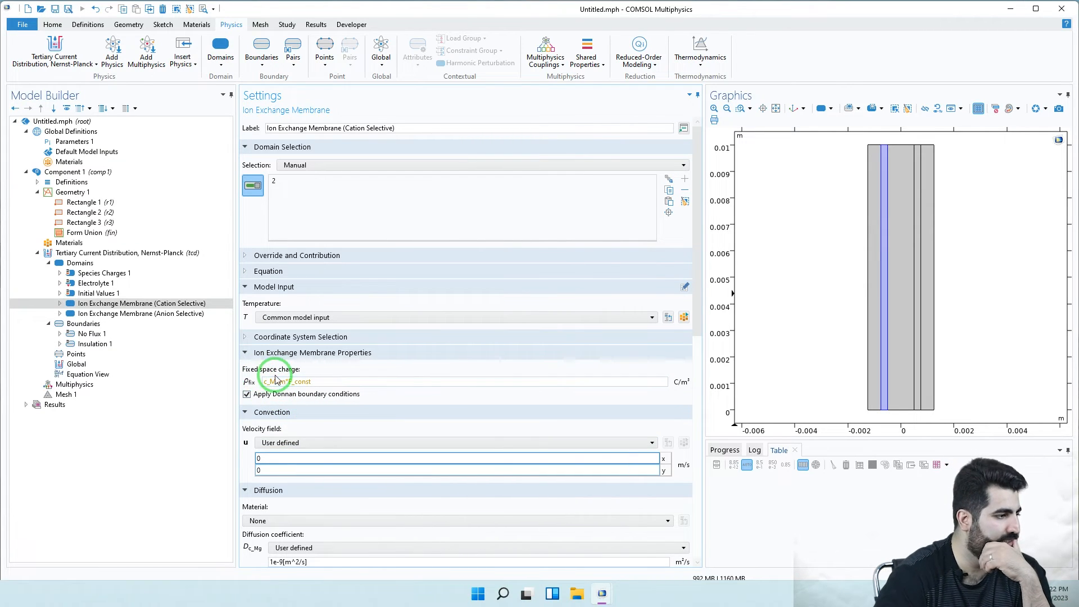
{"action": "mouse_move", "coordinate": [279, 381]}
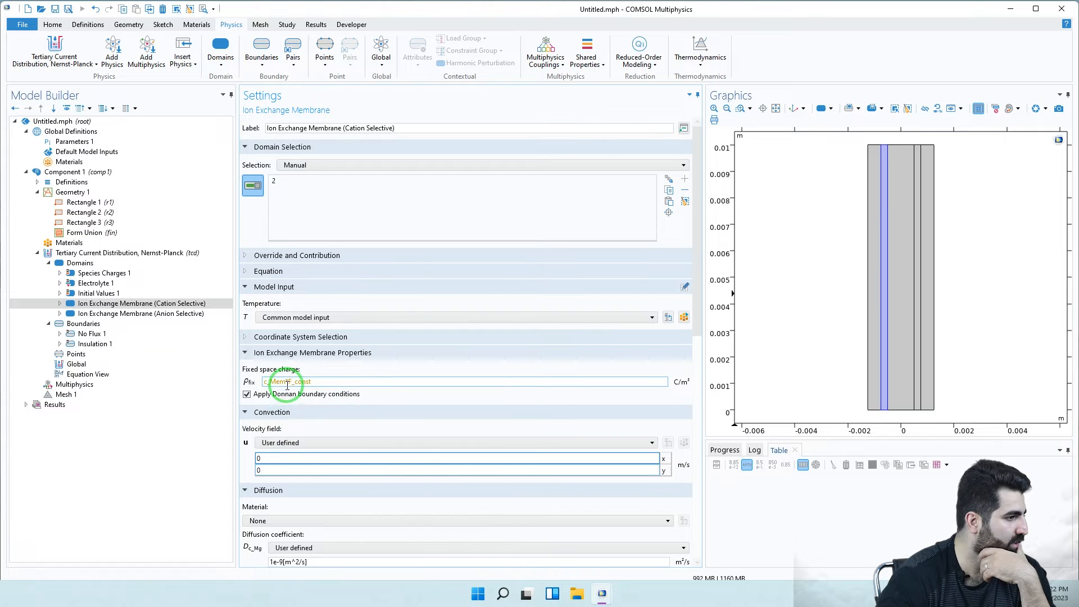
- Remove the underscore so the fixed space charge reads cMem*F_const
{"action": "left_click", "coordinate": [271, 383]}
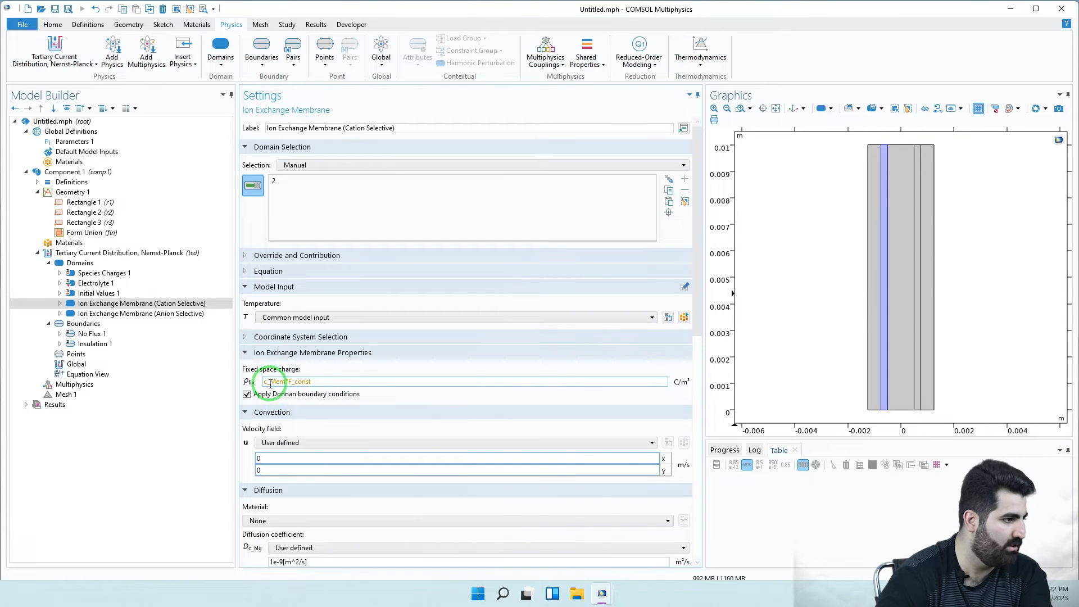
{"action": "key", "text": "BackSpace"}
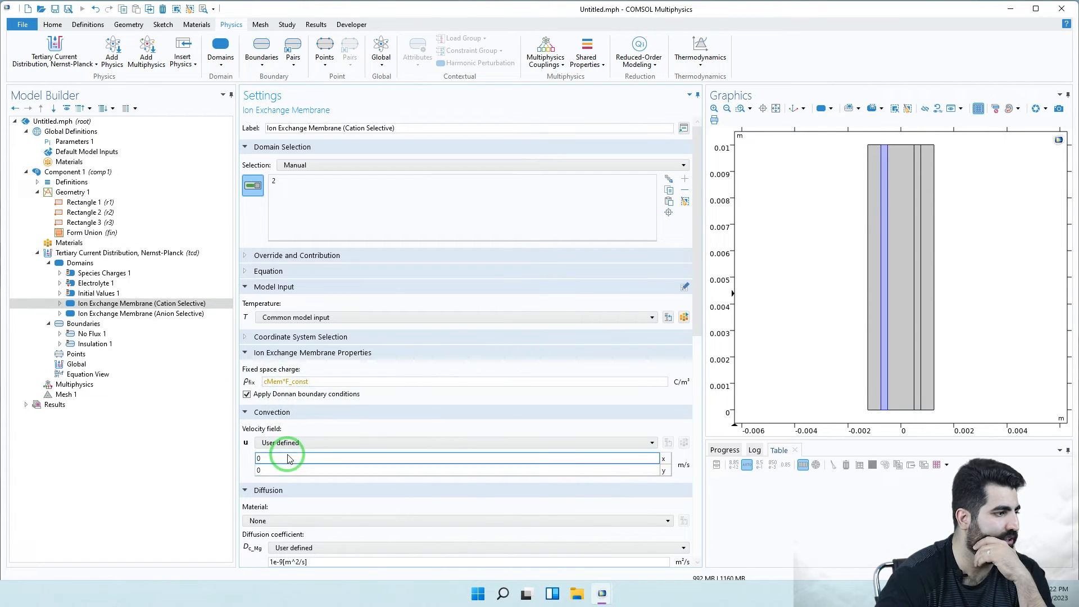
{"action": "left_click", "coordinate": [270, 382]}
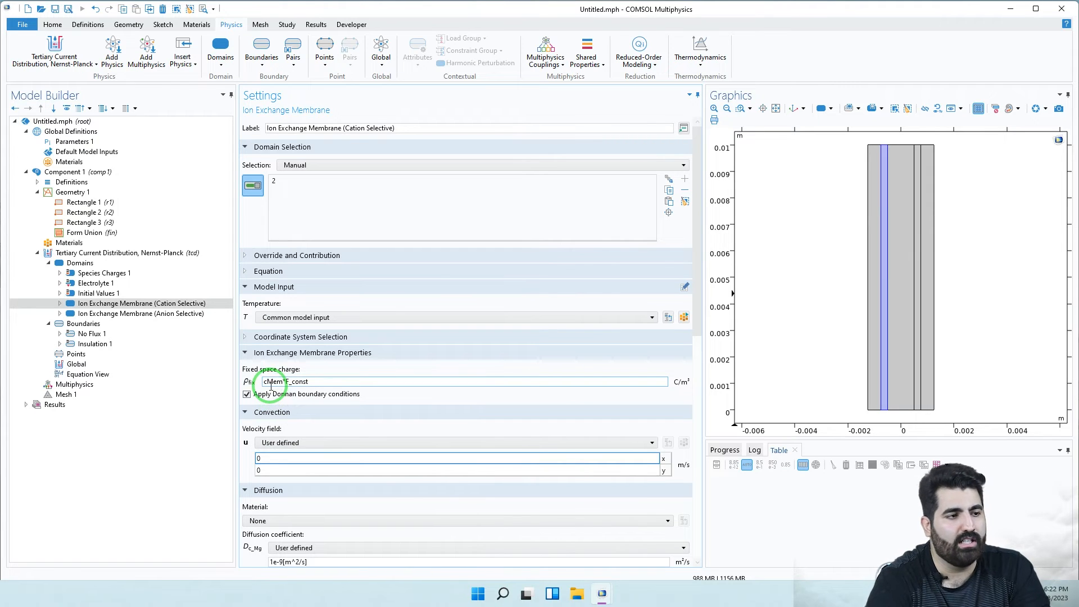
{"action": "left_click", "coordinate": [886, 301]}
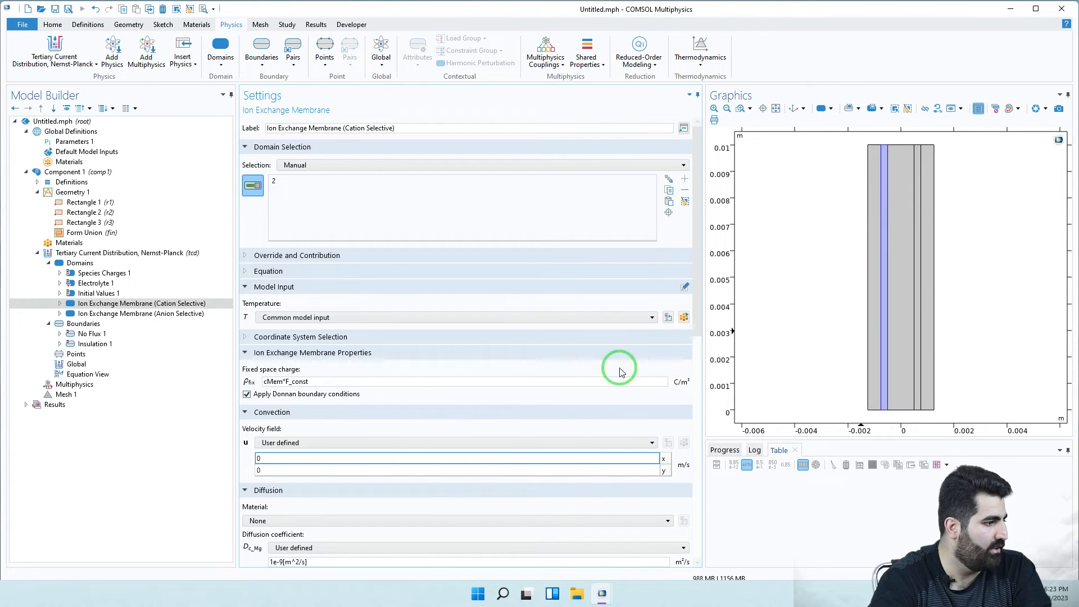
{"action": "scroll", "coordinate": [472, 496], "scroll_direction": "down", "scroll_amount": 1}
- Set the cation membrane's Mg and Ca diffusion coefficients to D_Mg and D_Ca
{"action": "scroll", "coordinate": [471, 494], "scroll_direction": "down", "scroll_amount": 12}
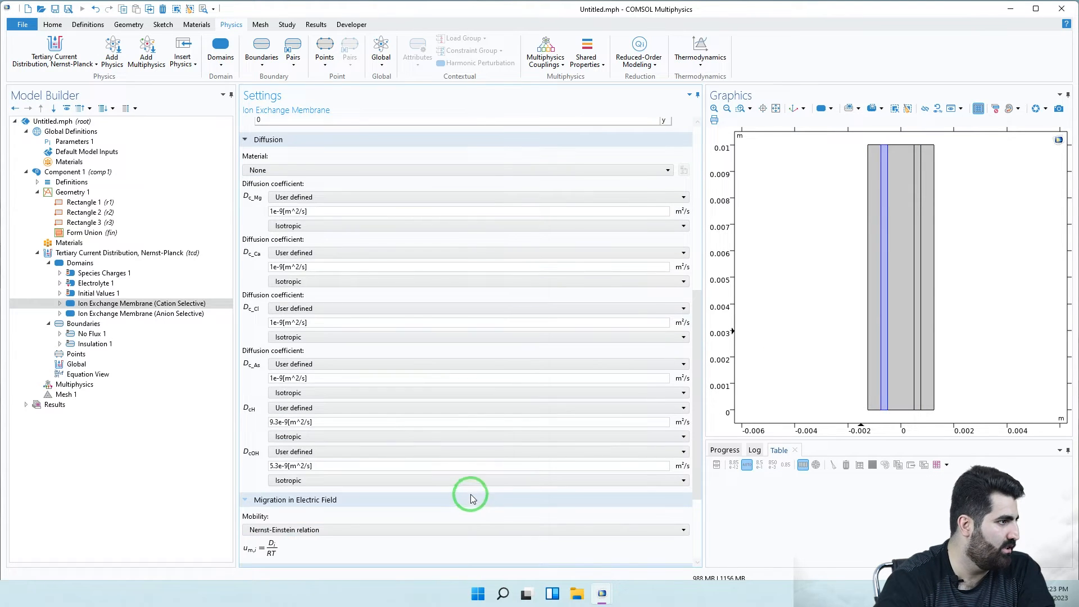
{"action": "left_click_drag", "start_coordinate": [313, 212], "coordinate": [270, 219]}
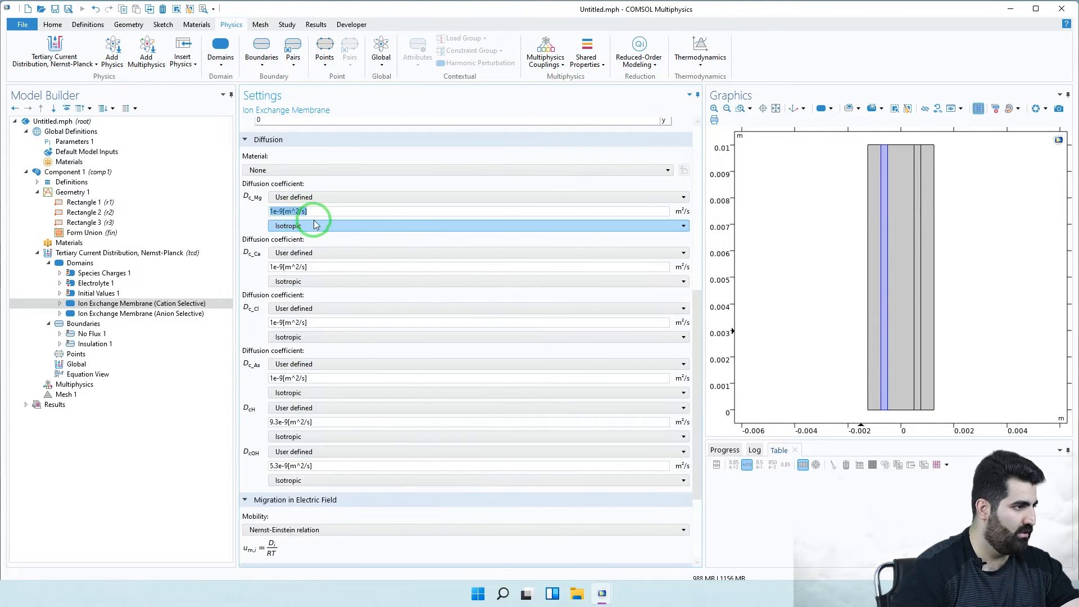
{"action": "type", "text": "D"}
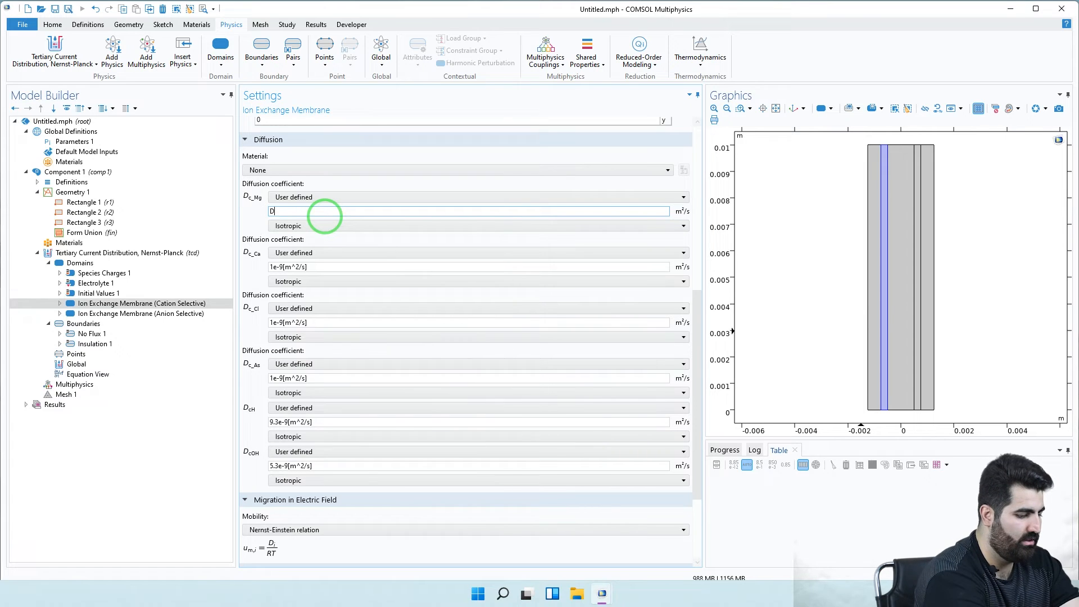
{"action": "type", "text": "_M"}
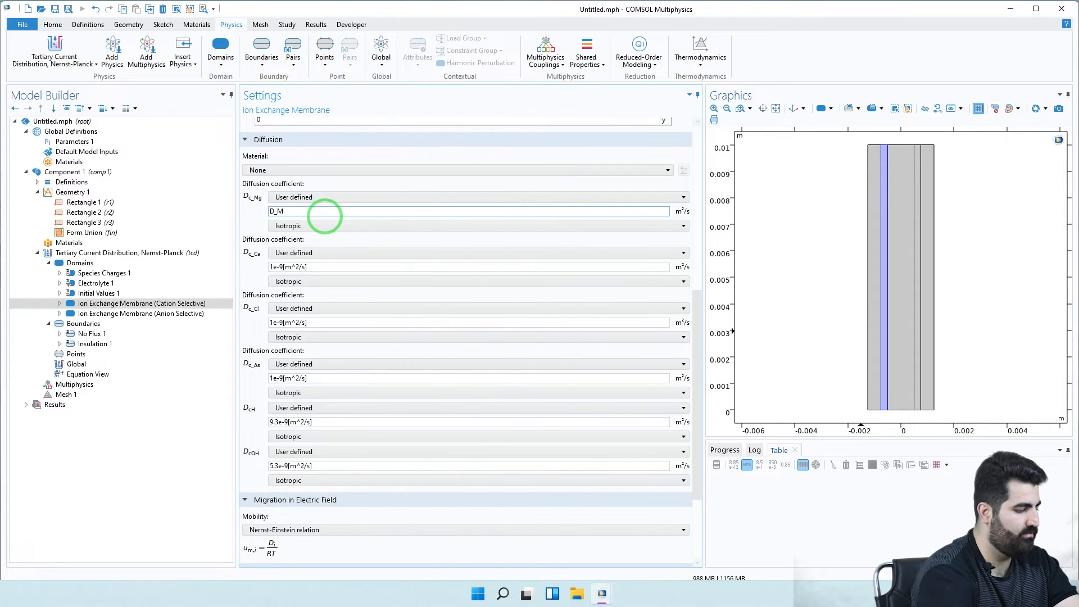
{"action": "type", "text": "g"}
{"action": "left_click", "coordinate": [264, 269]}
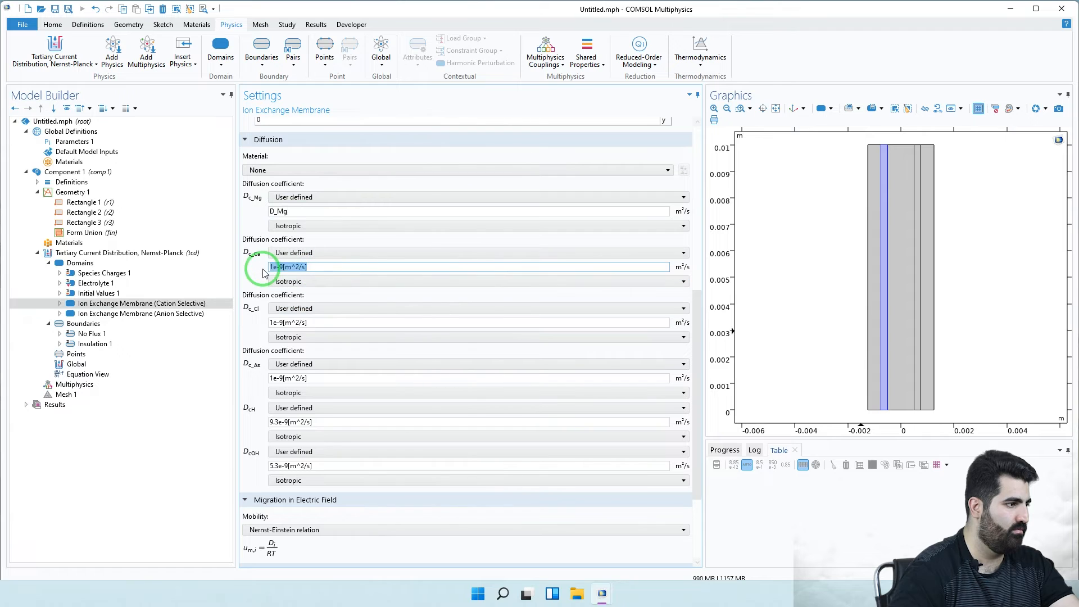
{"action": "type", "text": "D"}
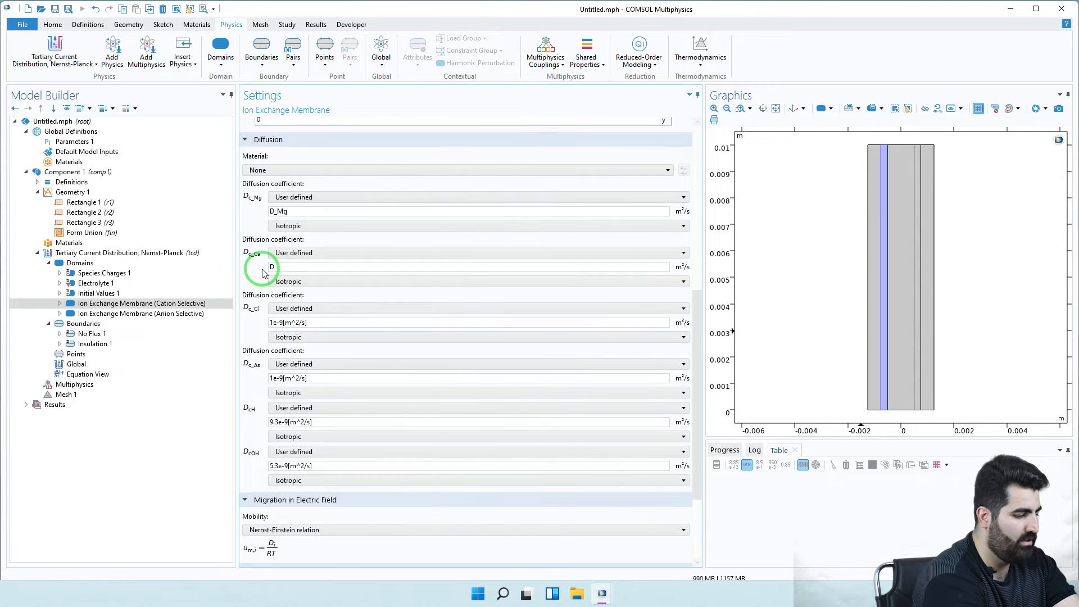
{"action": "type", "text": "_Ca"}
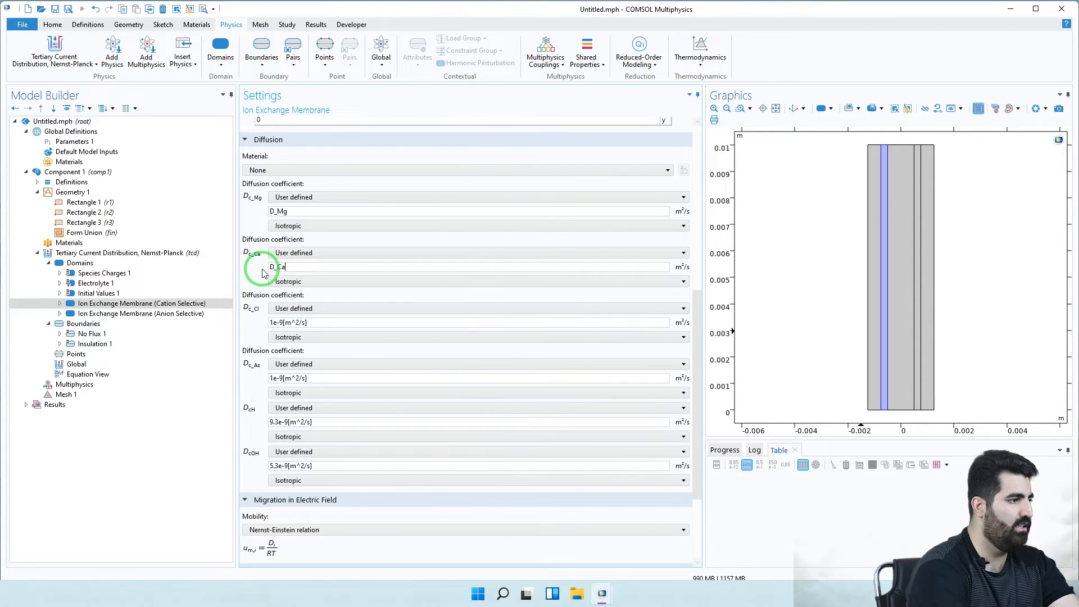
- Set the Cl and As diffusion coefficients to D_Cl and D_As
{"action": "left_click", "coordinate": [266, 326]}
{"action": "left_click_drag", "start_coordinate": [267, 335], "coordinate": [249, 333]}
{"action": "type", "text": "D_Cl"}
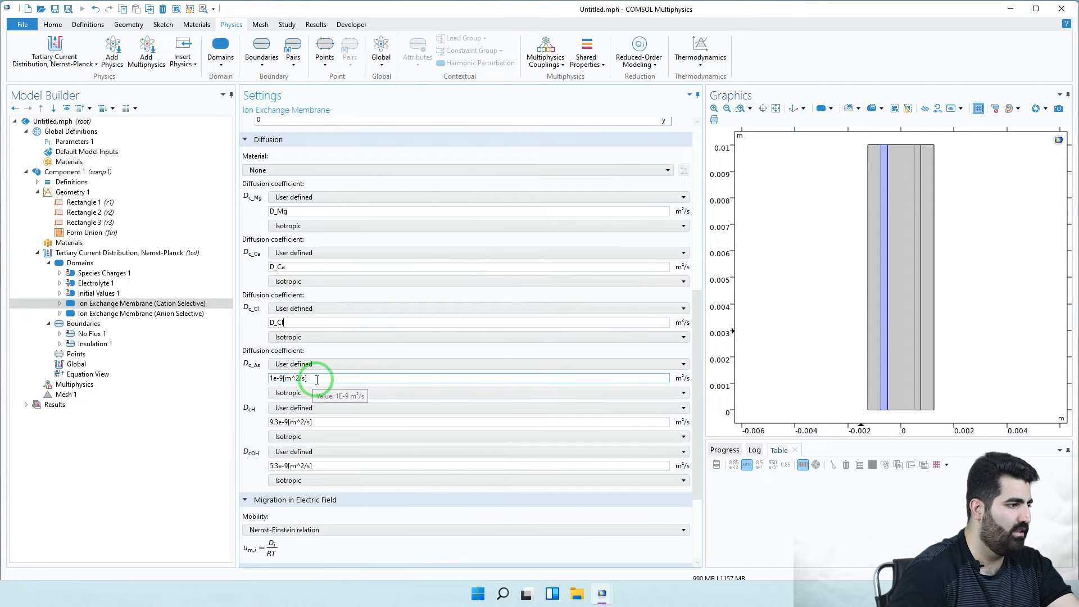
{"action": "left_click_drag", "start_coordinate": [313, 379], "coordinate": [244, 378]}
{"action": "type", "text": "D"}
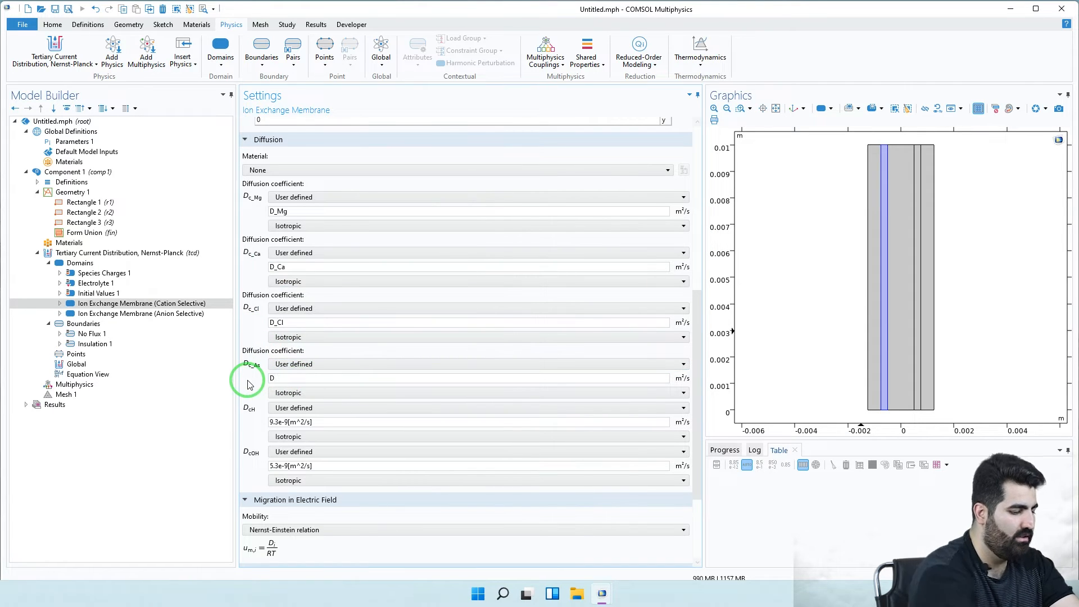
{"action": "type", "text": "_As"}
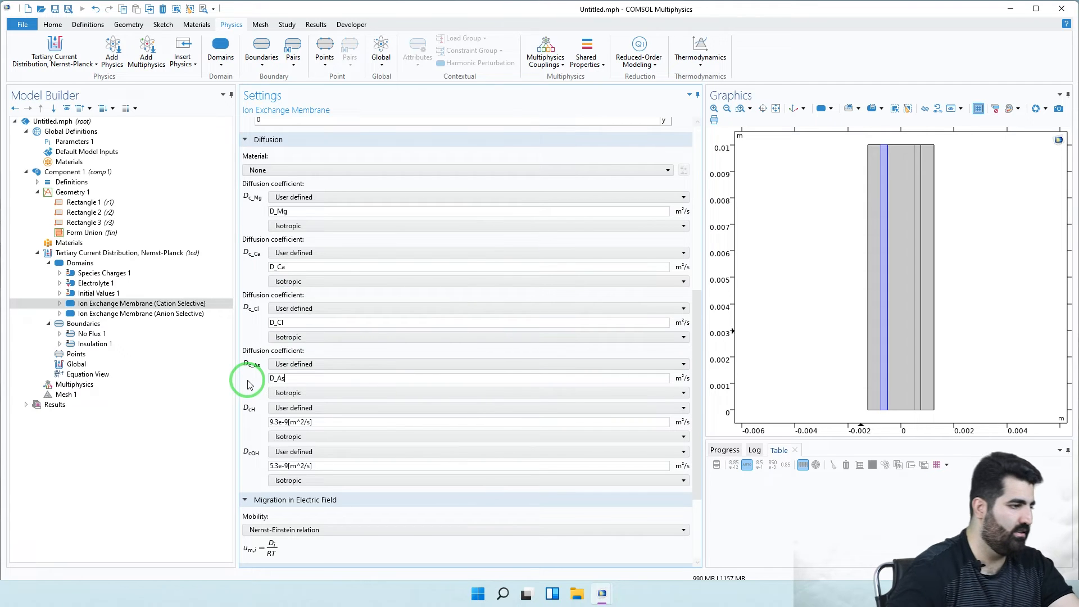
{"action": "left_click", "coordinate": [300, 422]}
- Check the water self-ionization settings and the electrolyte volume fraction of 0.5
{"action": "scroll", "coordinate": [337, 478], "scroll_direction": "down", "scroll_amount": 5}
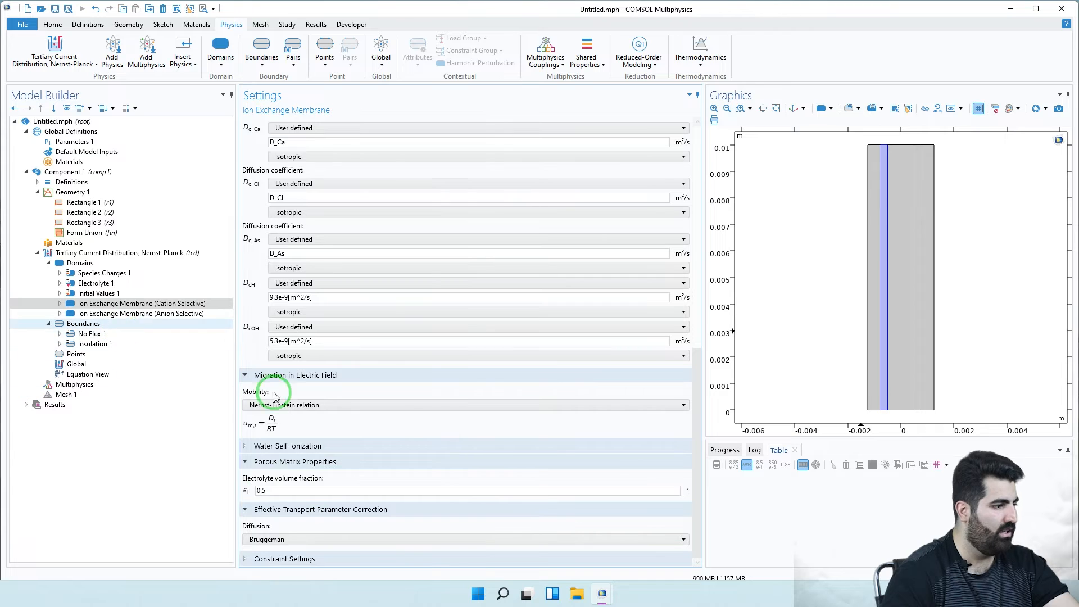
{"action": "left_click", "coordinate": [288, 446]}
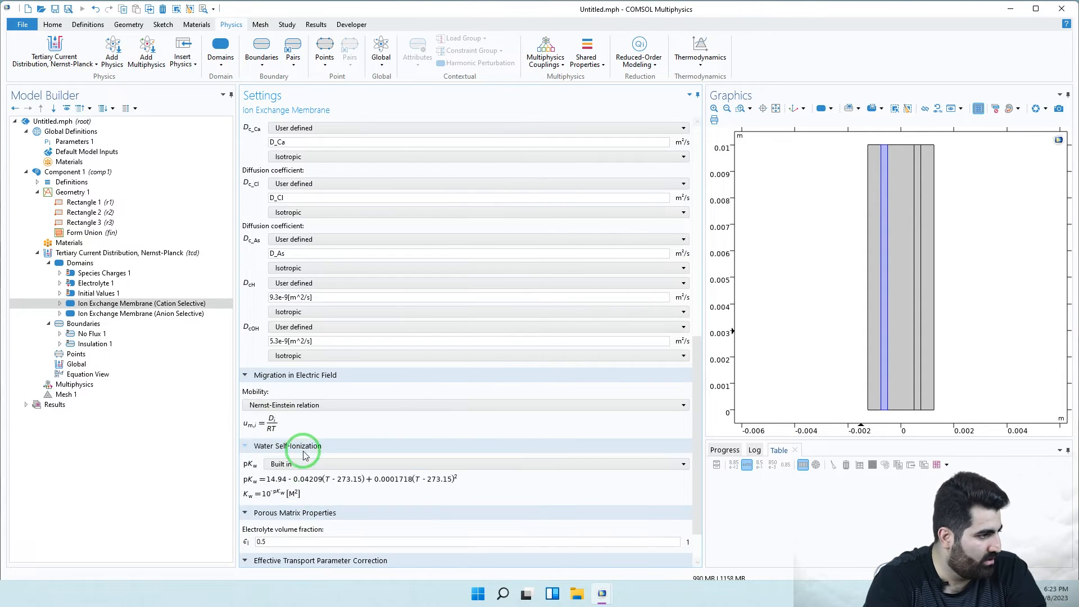
{"action": "scroll", "coordinate": [320, 508], "scroll_direction": "down", "scroll_amount": 2}
{"action": "left_click", "coordinate": [326, 490]}
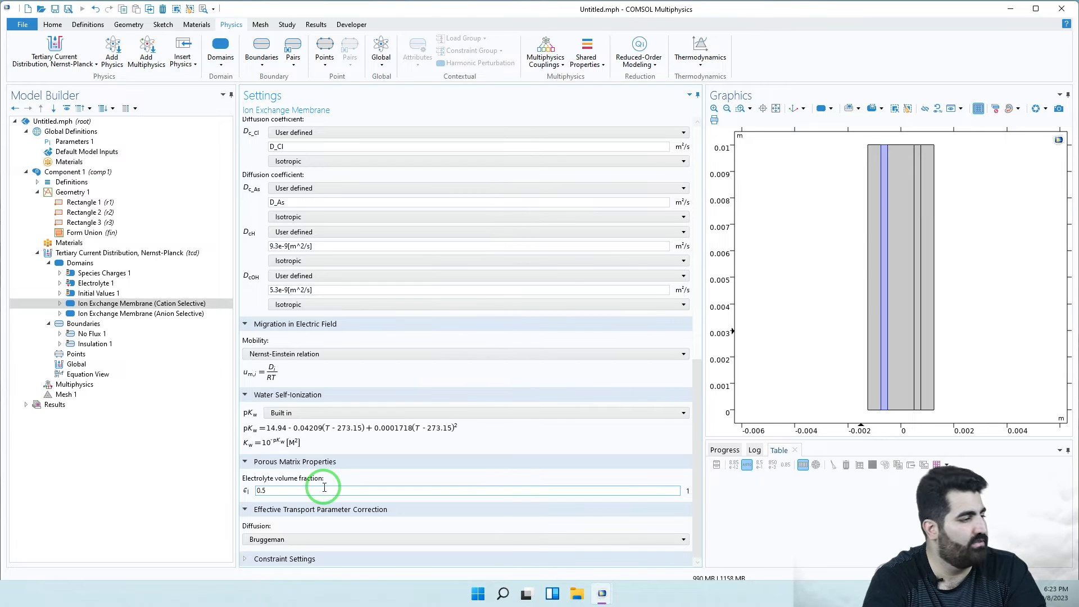
{"action": "left_click", "coordinate": [163, 314]}
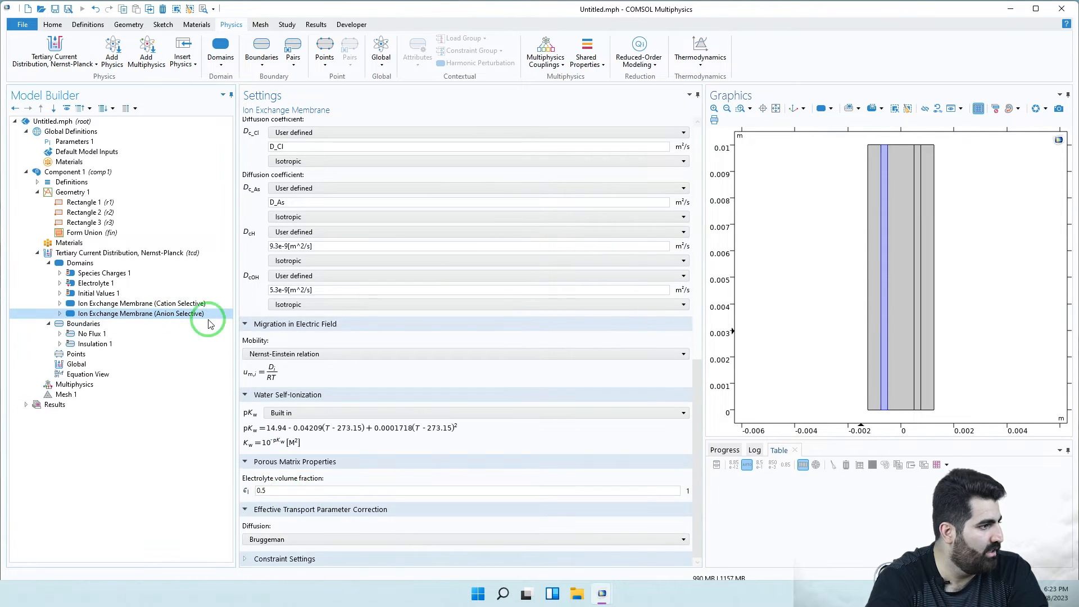
- Replace the anion membrane's fixed space charge of 0 with cMem*F_const
{"action": "scroll", "coordinate": [373, 373], "scroll_direction": "down", "scroll_amount": 4}
{"action": "scroll", "coordinate": [373, 380], "scroll_direction": "up", "scroll_amount": 1}
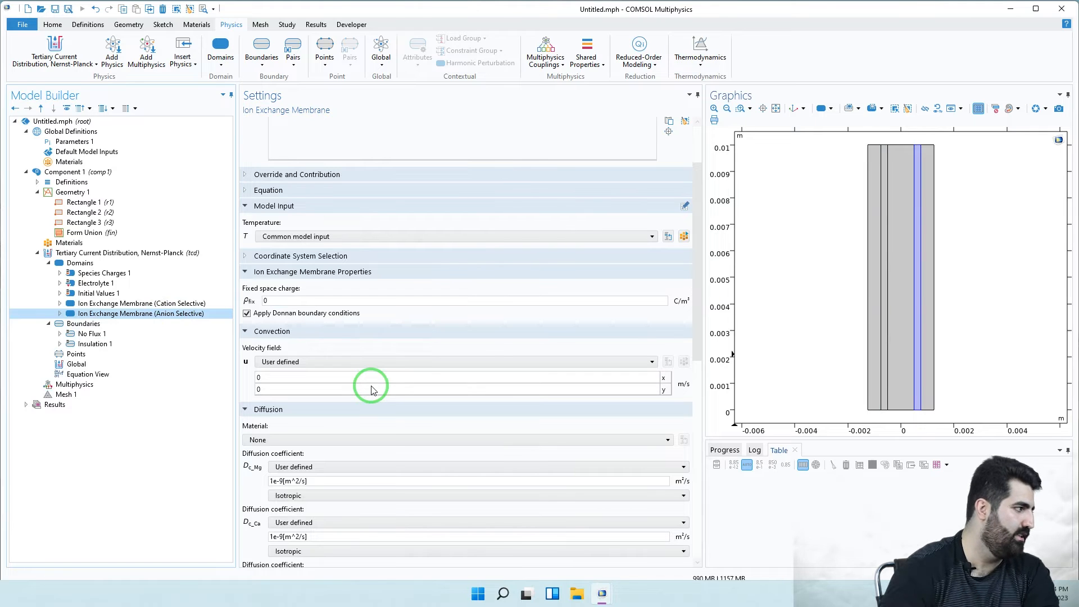
{"action": "double_click", "coordinate": [280, 301]}
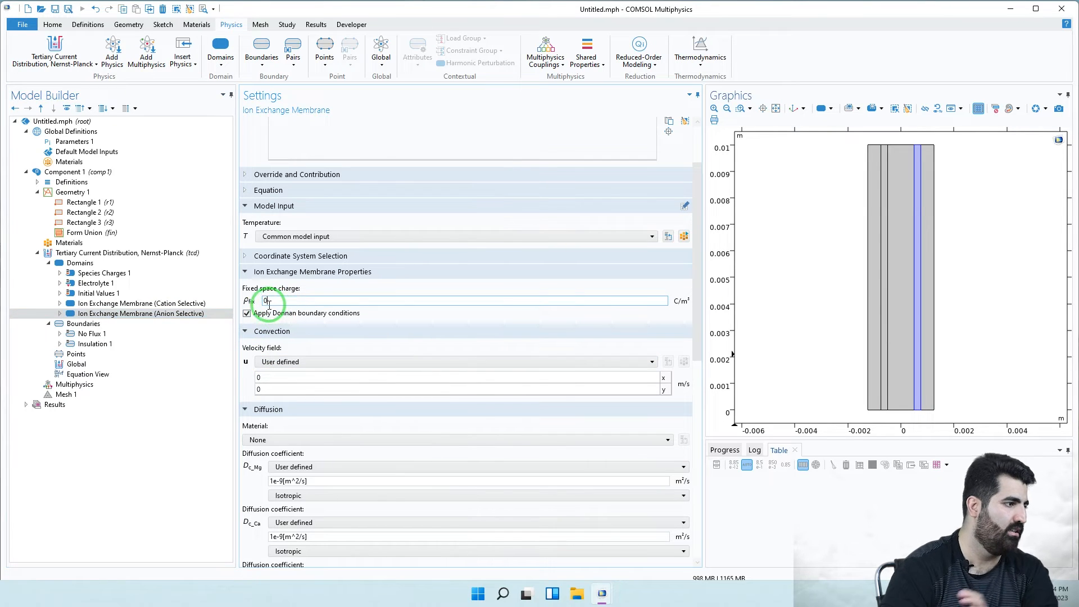
{"action": "type", "text": "cMem*"}
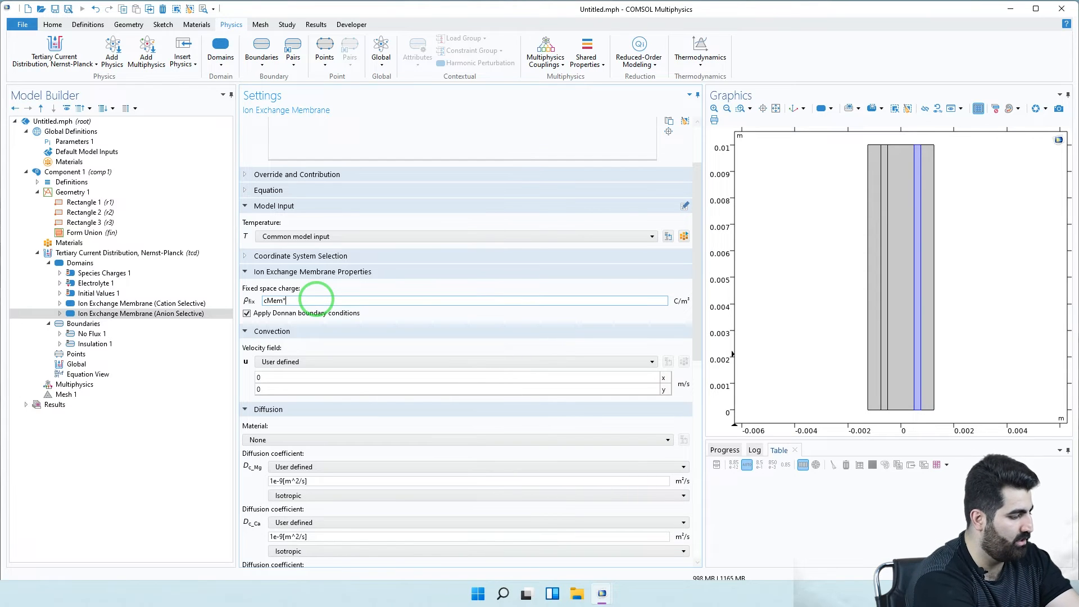
{"action": "type", "text": "F_const"}
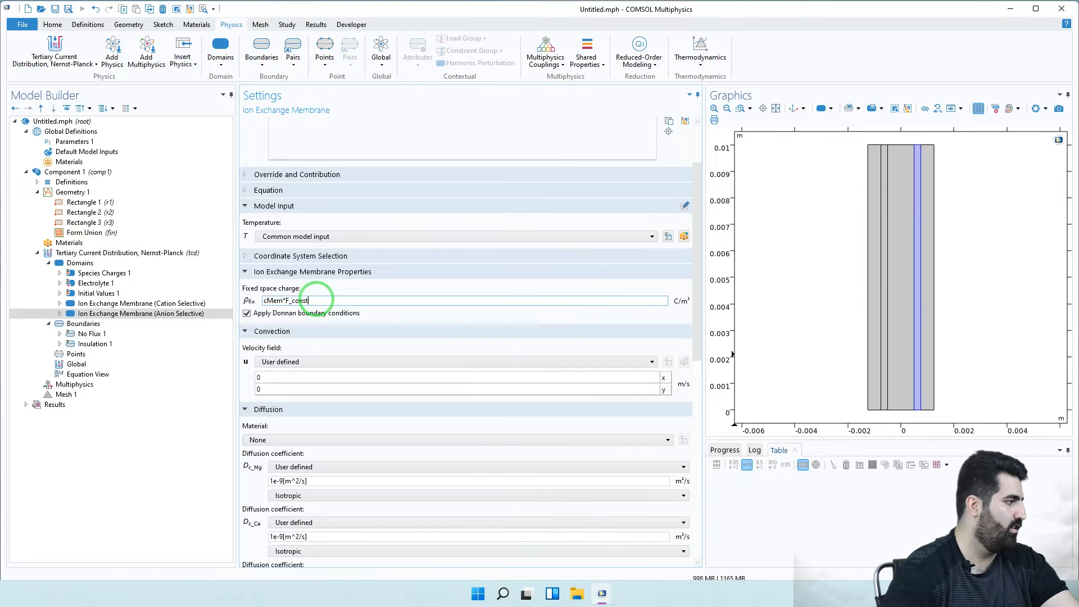
{"action": "left_click", "coordinate": [337, 389]}
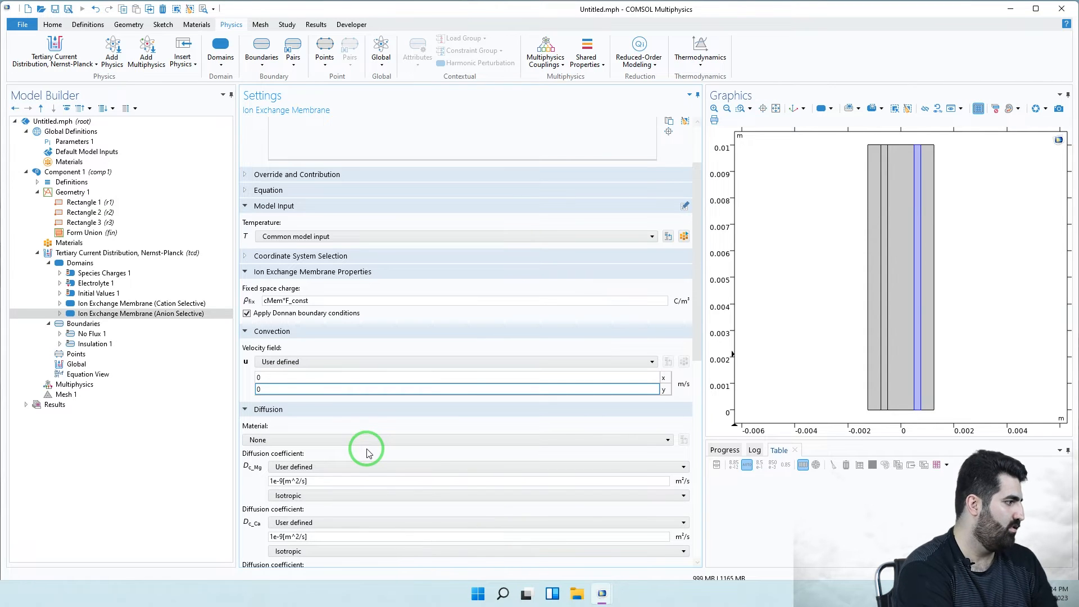
- Set the anion membrane's Mg and Ca diffusion coefficients to D_Mg and D_Ca
{"action": "scroll", "coordinate": [362, 491], "scroll_direction": "down", "scroll_amount": 5}
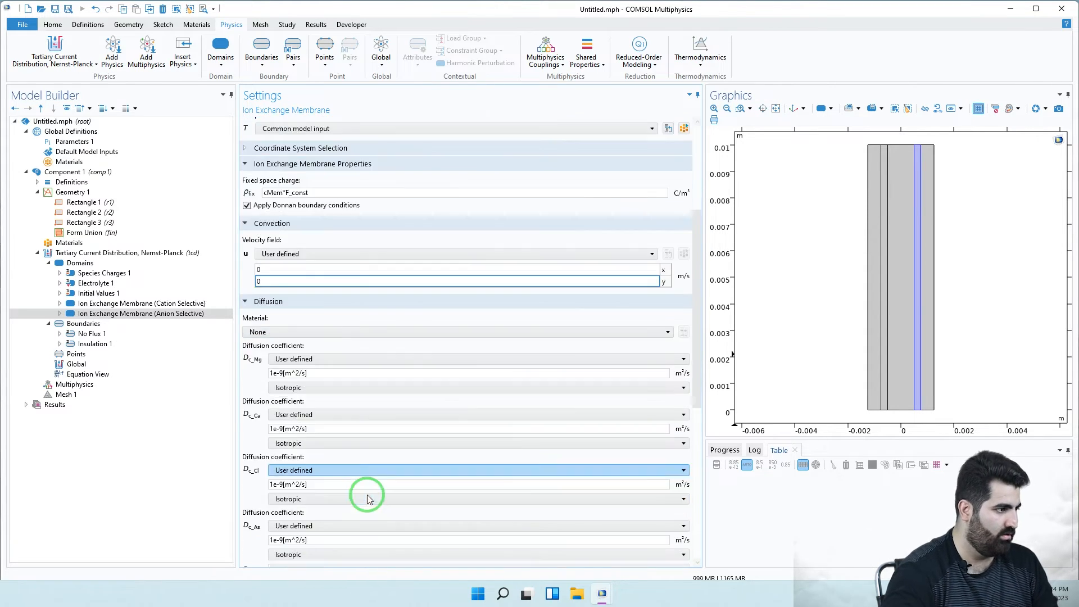
{"action": "scroll", "coordinate": [370, 498], "scroll_direction": "down", "scroll_amount": 2}
{"action": "left_click", "coordinate": [321, 184]}
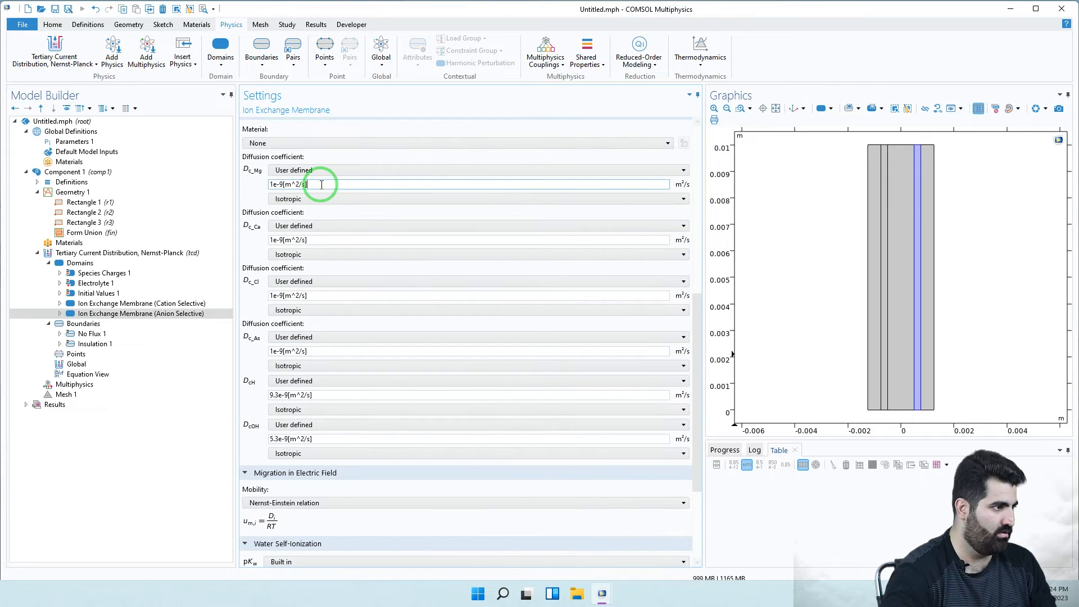
{"action": "left_click_drag", "start_coordinate": [322, 185], "coordinate": [271, 186]}
{"action": "type", "text": "D_Mg"}
{"action": "left_click", "coordinate": [324, 239]}
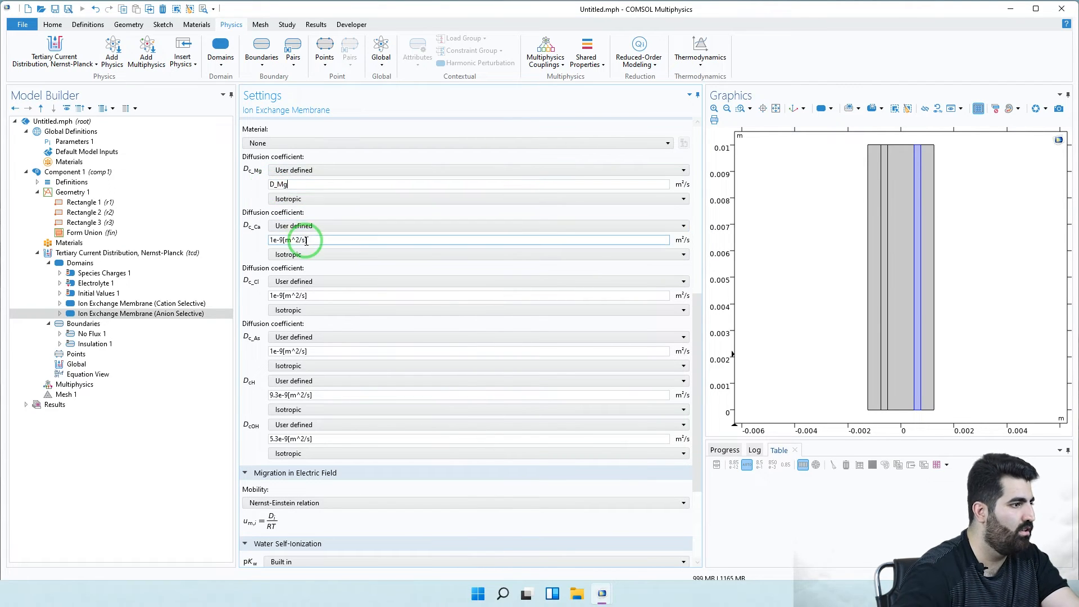
{"action": "left_click_drag", "start_coordinate": [313, 239], "coordinate": [251, 244]}
{"action": "type", "text": "d"}
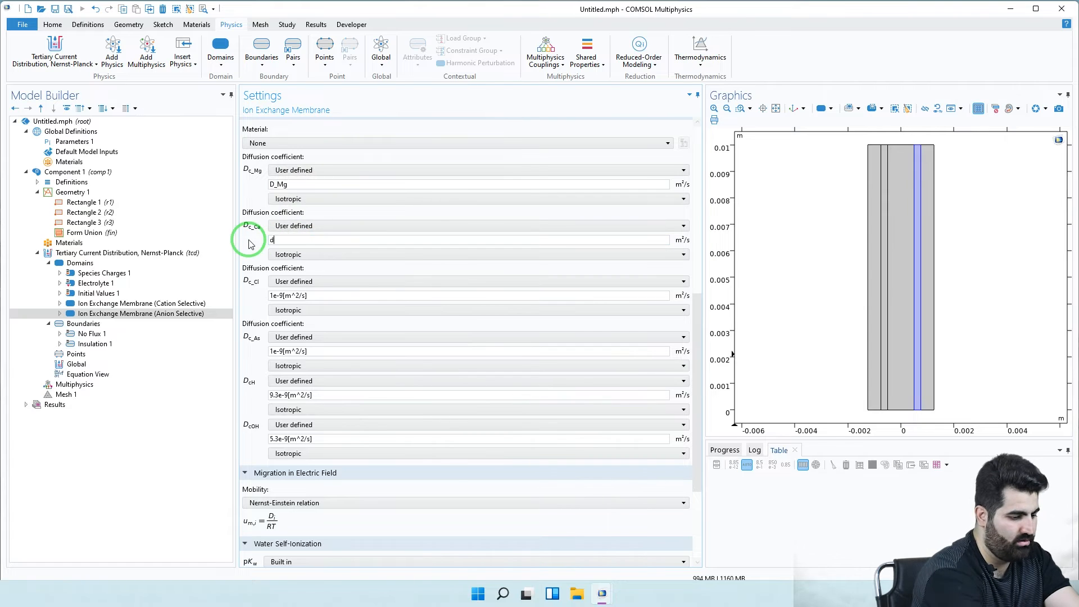
{"action": "type", "text": "_Ca"}
- Set the anion membrane's Cl and As diffusion coefficients to D_Cl and D_As
{"action": "left_click", "coordinate": [340, 295]}
{"action": "left_click_drag", "start_coordinate": [340, 294], "coordinate": [251, 301]}
{"action": "type", "text": "d"}
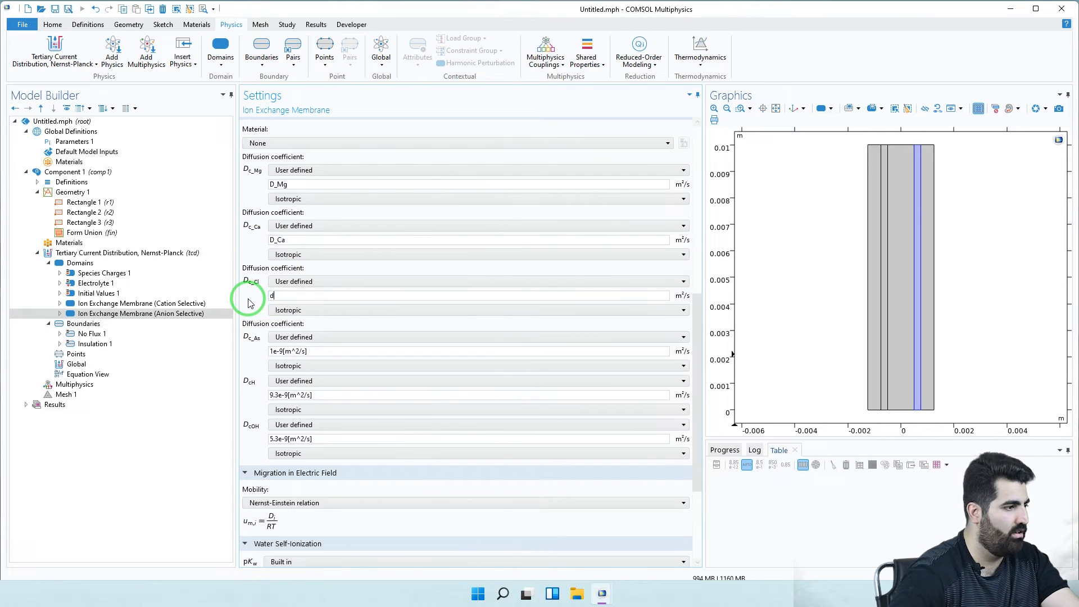
{"action": "key", "text": "BackSpace"}
{"action": "type", "text": "D_Cl"}
{"action": "left_click", "coordinate": [318, 353]}
{"action": "left_click_drag", "start_coordinate": [326, 354], "coordinate": [258, 348]}
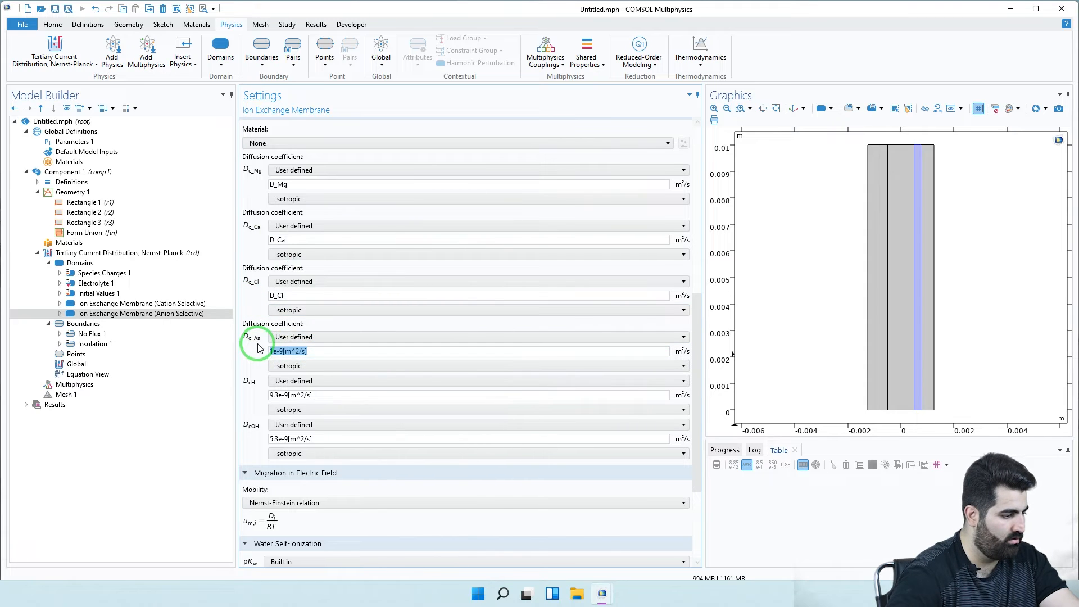
{"action": "type", "text": "D_"}
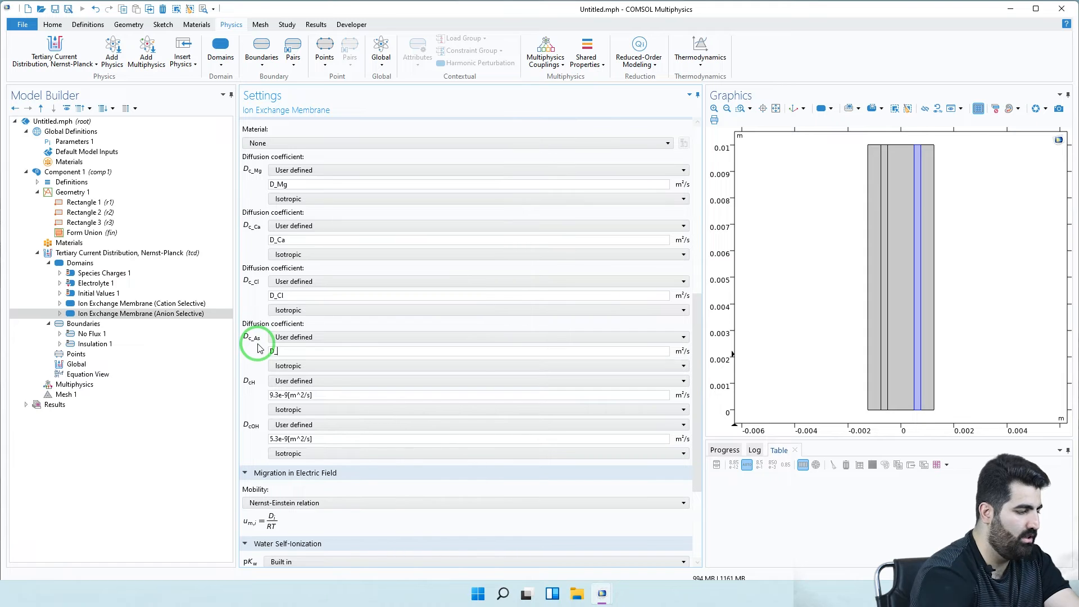
{"action": "type", "text": "As"}
{"action": "left_click", "coordinate": [320, 397]}
{"action": "scroll", "coordinate": [301, 494], "scroll_direction": "down", "scroll_amount": 5}
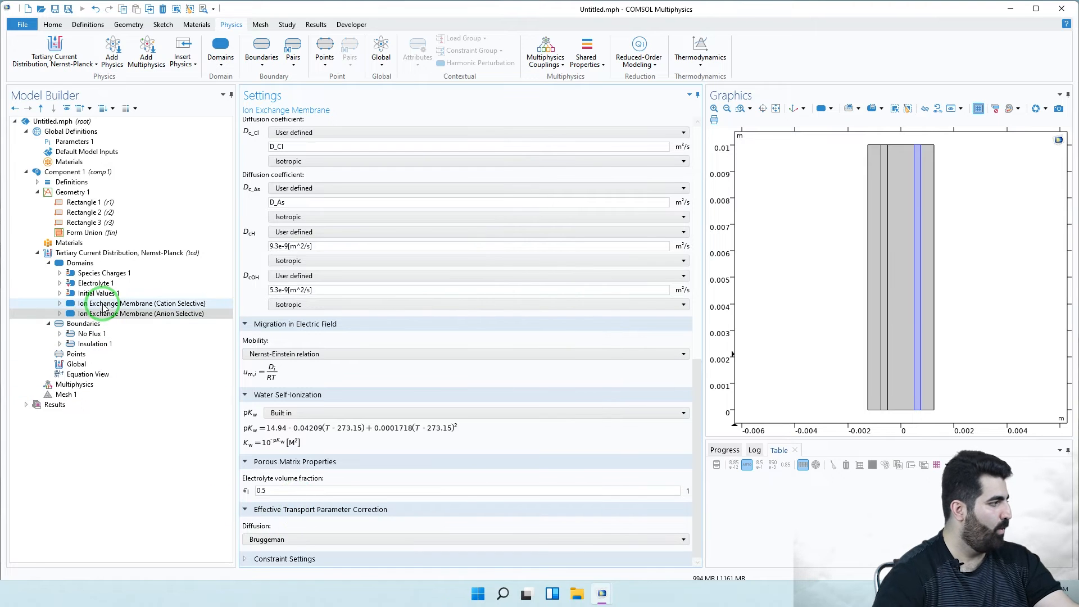
- Add a Periodic Condition with boundary 1 as source and boundary 16 as destination
{"action": "left_click", "coordinate": [73, 334]}
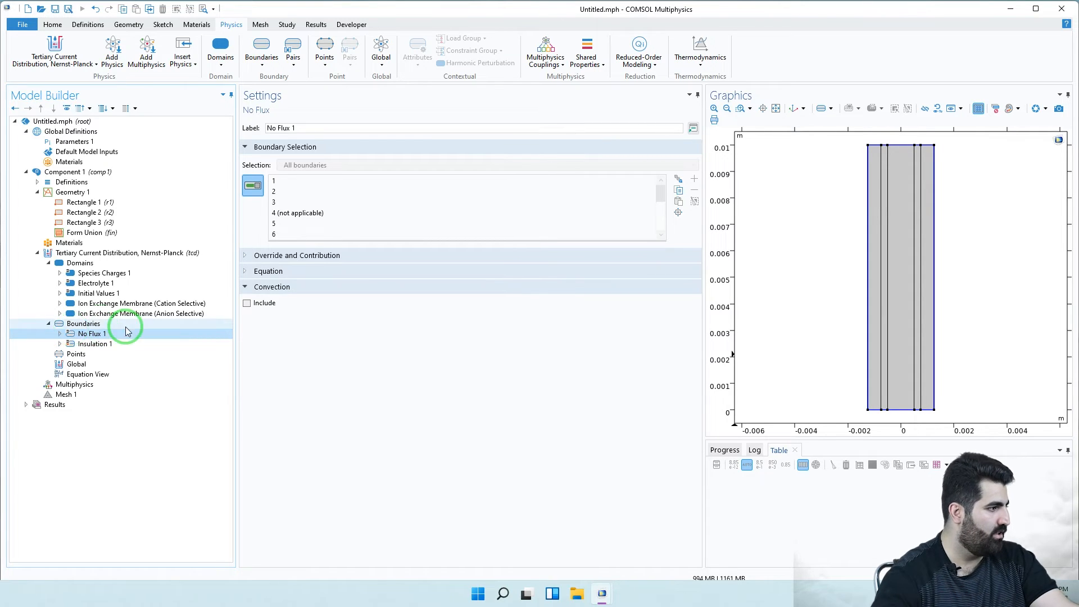
{"action": "left_click", "coordinate": [82, 324]}
{"action": "right_click", "coordinate": [84, 324]}
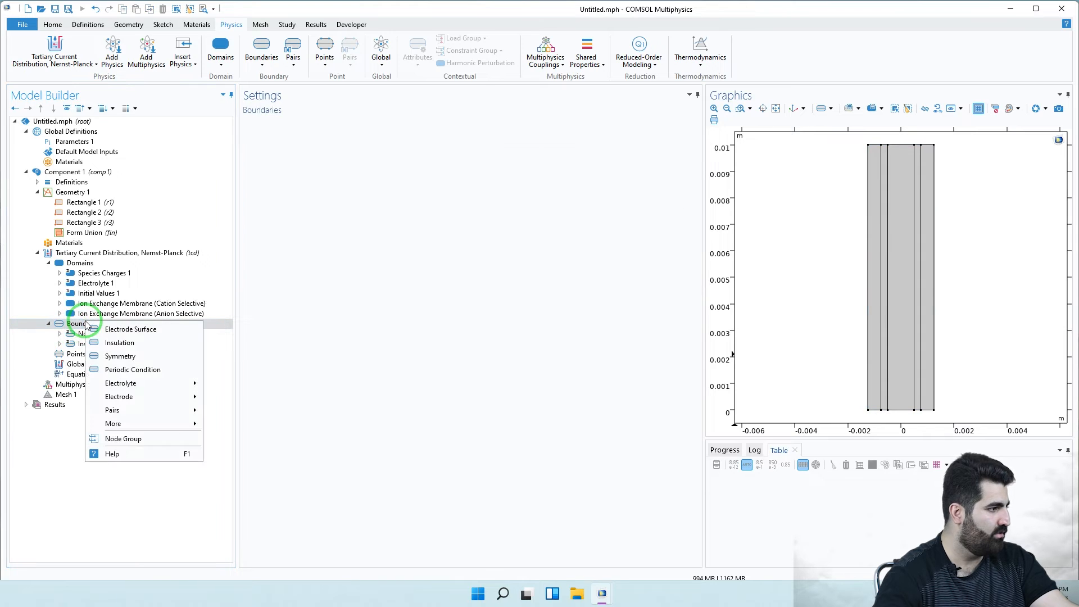
{"action": "left_click", "coordinate": [143, 369]}
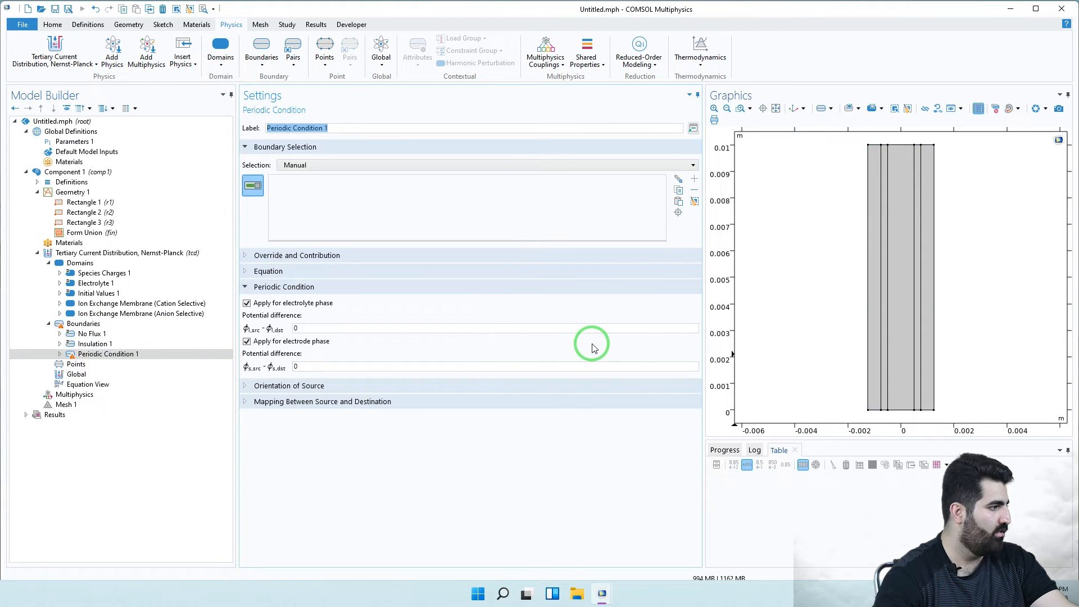
{"action": "left_click", "coordinate": [867, 263]}
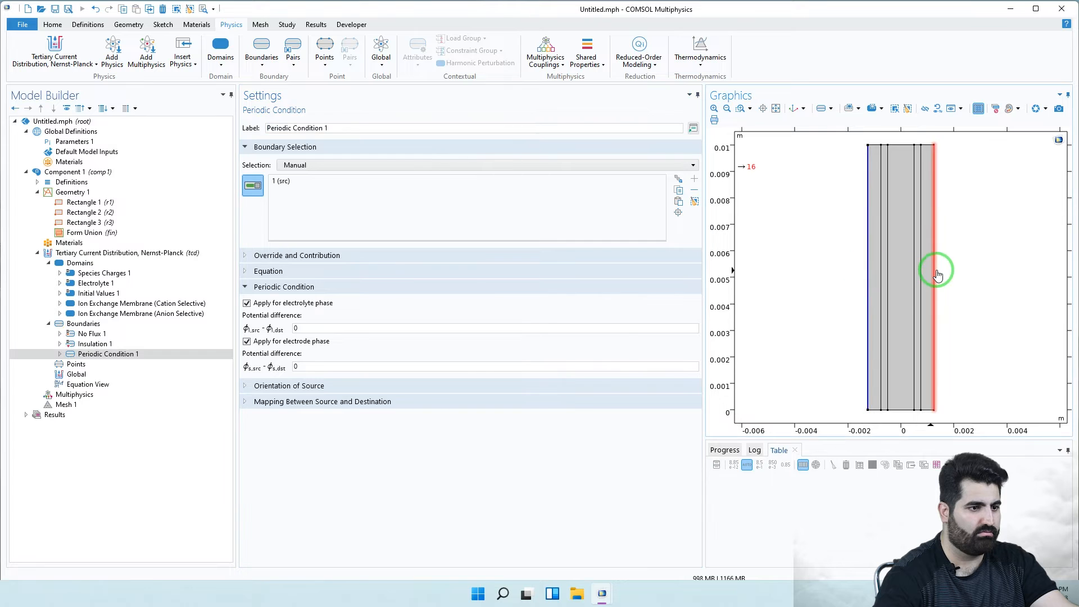
{"action": "left_click", "coordinate": [935, 273]}
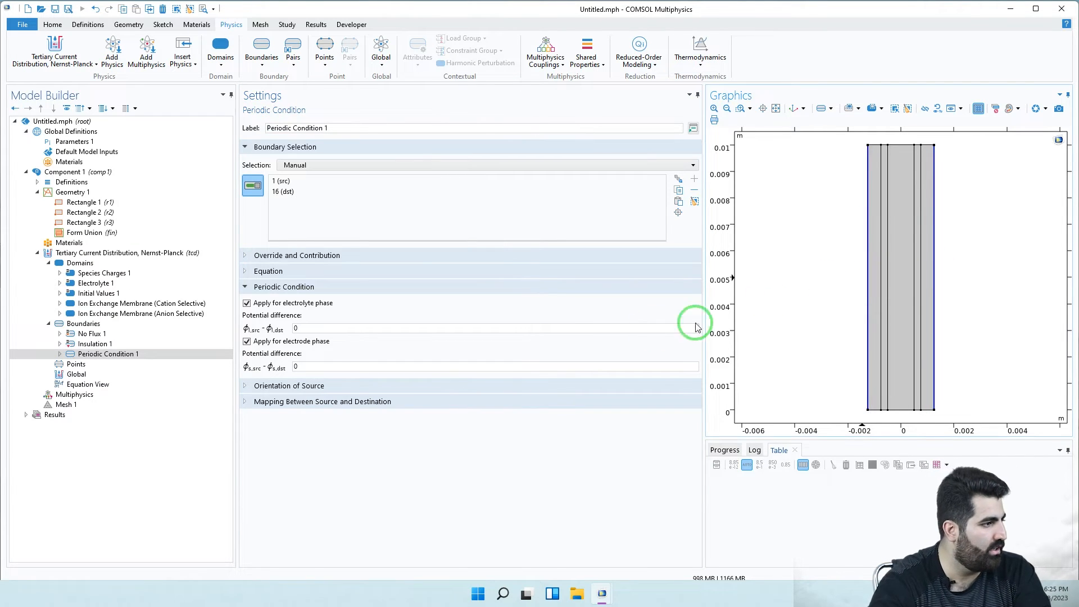
- Set the periodic condition's electrolyte potential difference to -Vtot
{"action": "left_click", "coordinate": [334, 331]}
{"action": "double_click", "coordinate": [293, 330]}
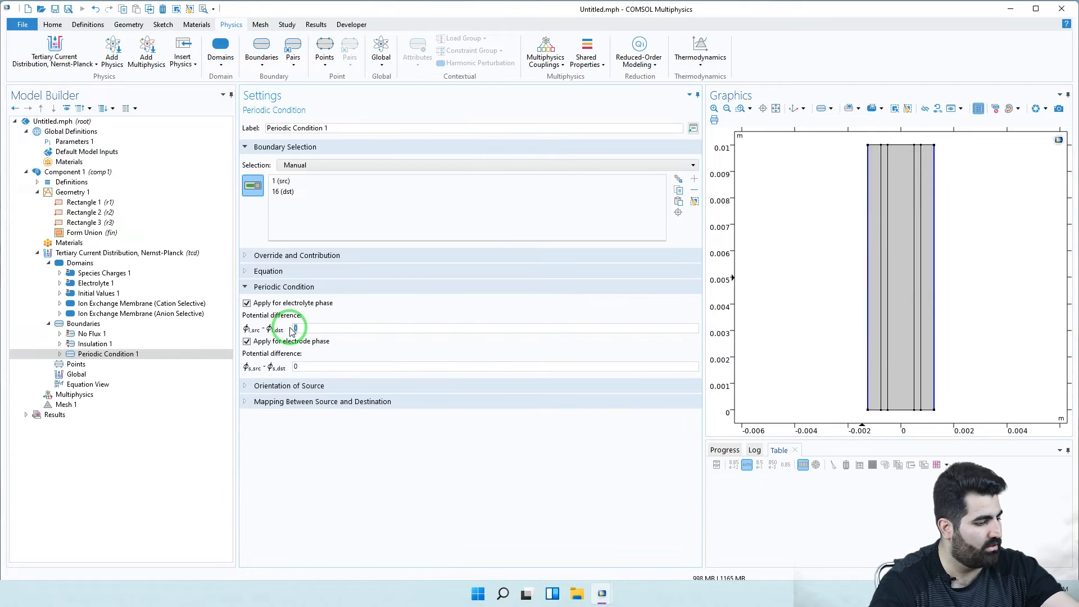
{"action": "key", "text": "BackSpace"}
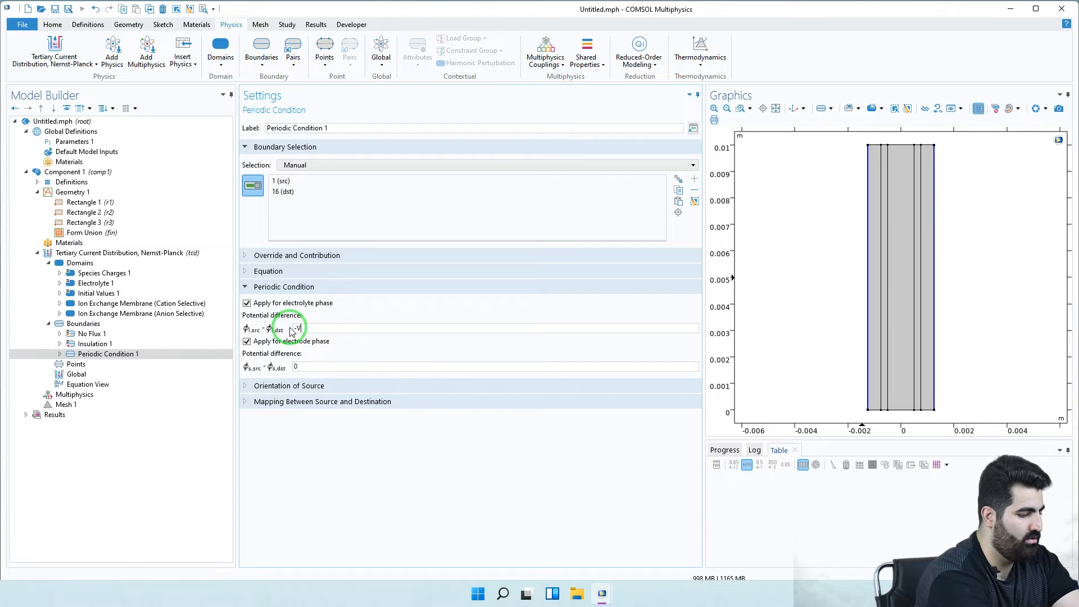
{"action": "type", "text": "-Vt"}
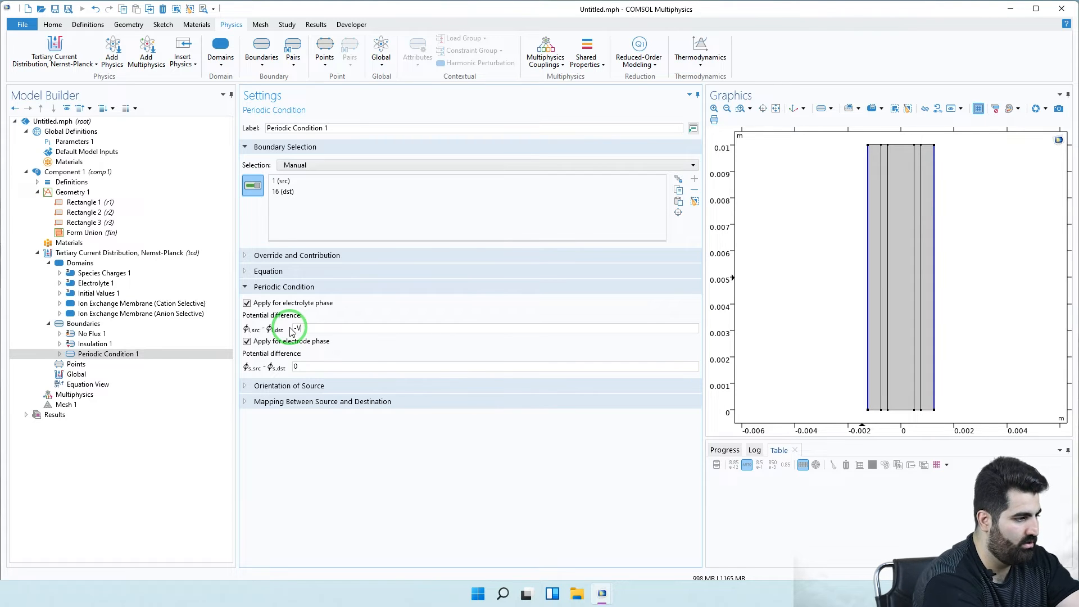
{"action": "type", "text": "ot"}
{"action": "left_click", "coordinate": [334, 366]}
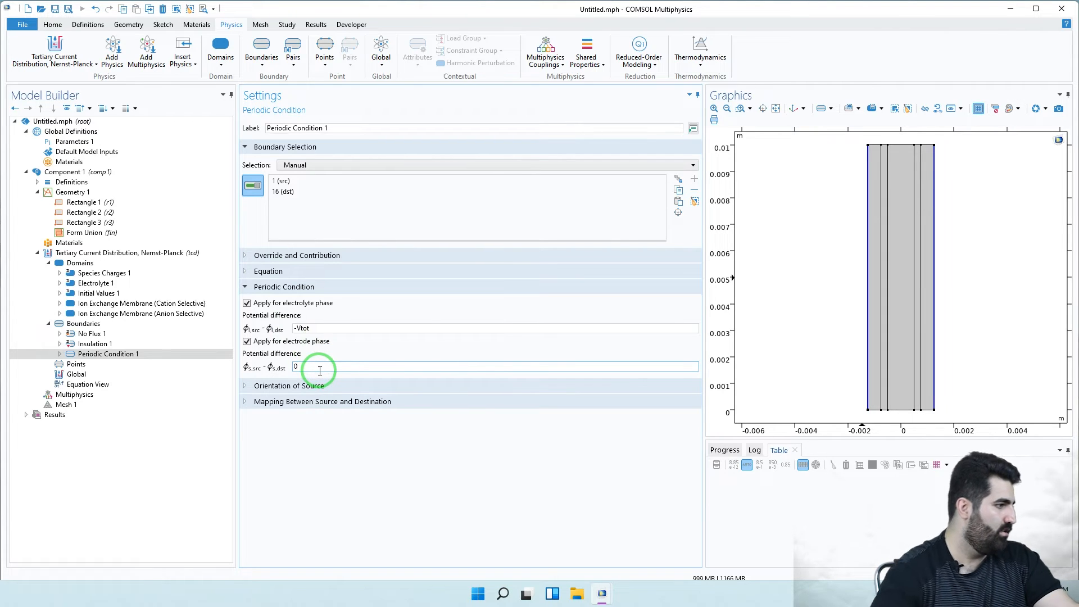
{"action": "left_click", "coordinate": [116, 326]}
- Add an Electrolyte Inflow boundary condition, creating Inflow 1
{"action": "right_click", "coordinate": [107, 329]}
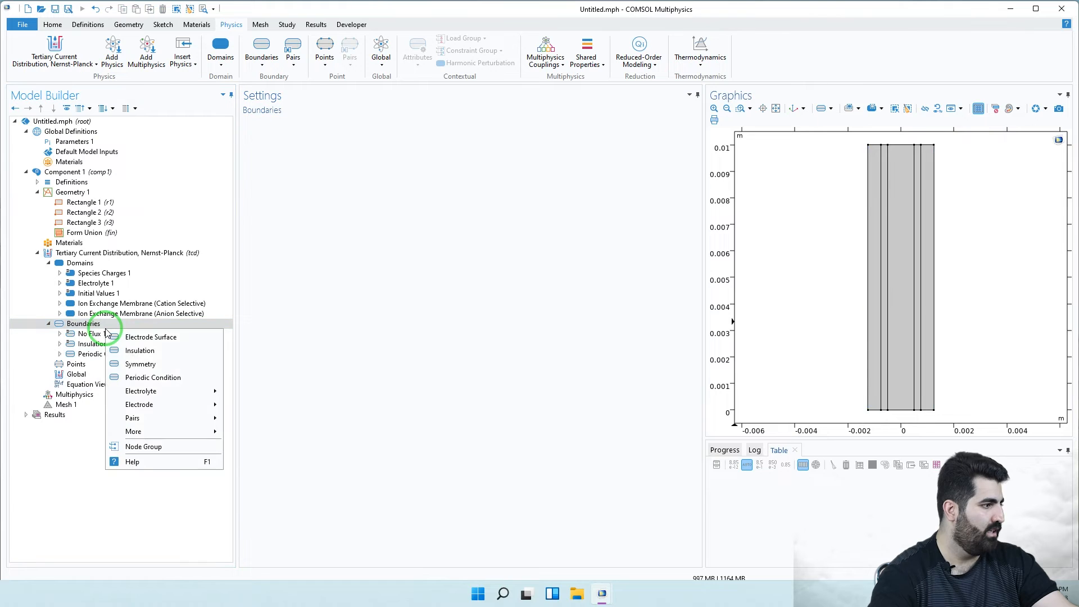
{"action": "mouse_move", "coordinate": [158, 406]}
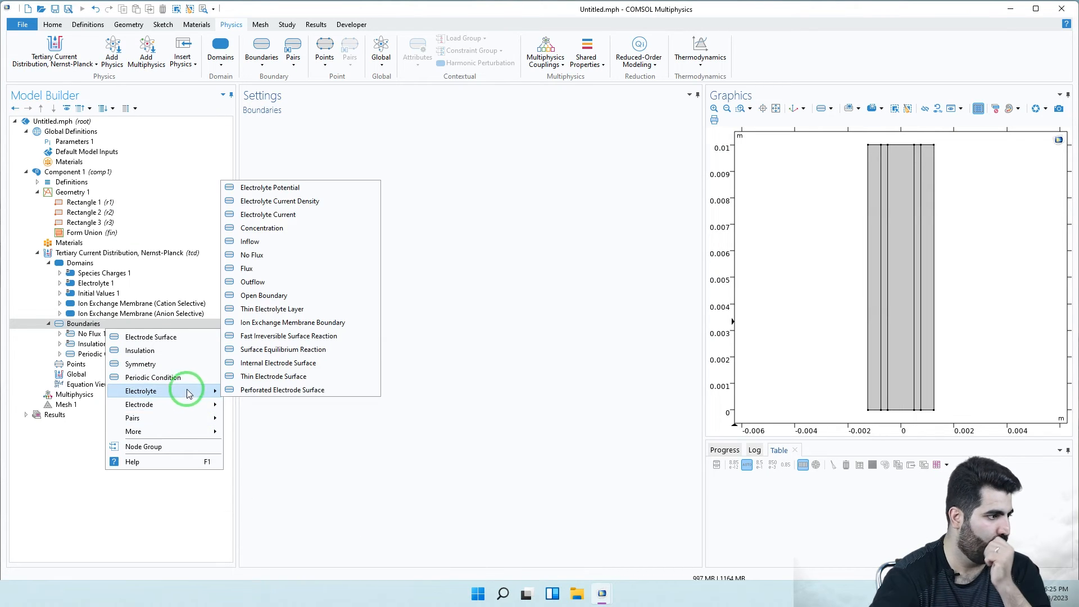
{"action": "left_click", "coordinate": [263, 241]}
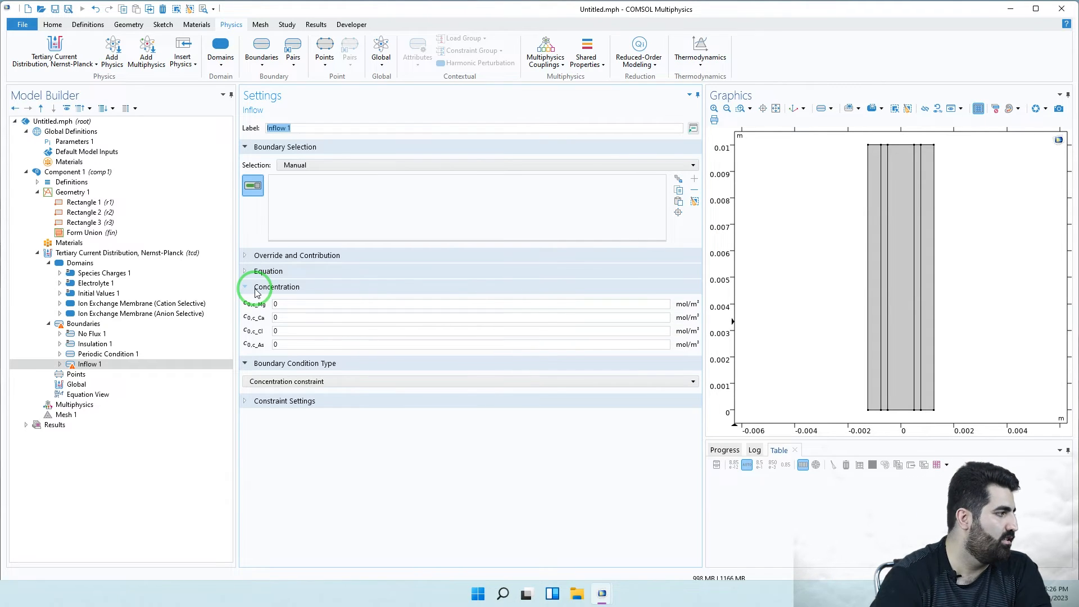
- Set the Mg and Ca inflow concentrations to c0_cation
{"action": "left_click", "coordinate": [291, 305]}
{"action": "double_click", "coordinate": [272, 306]}
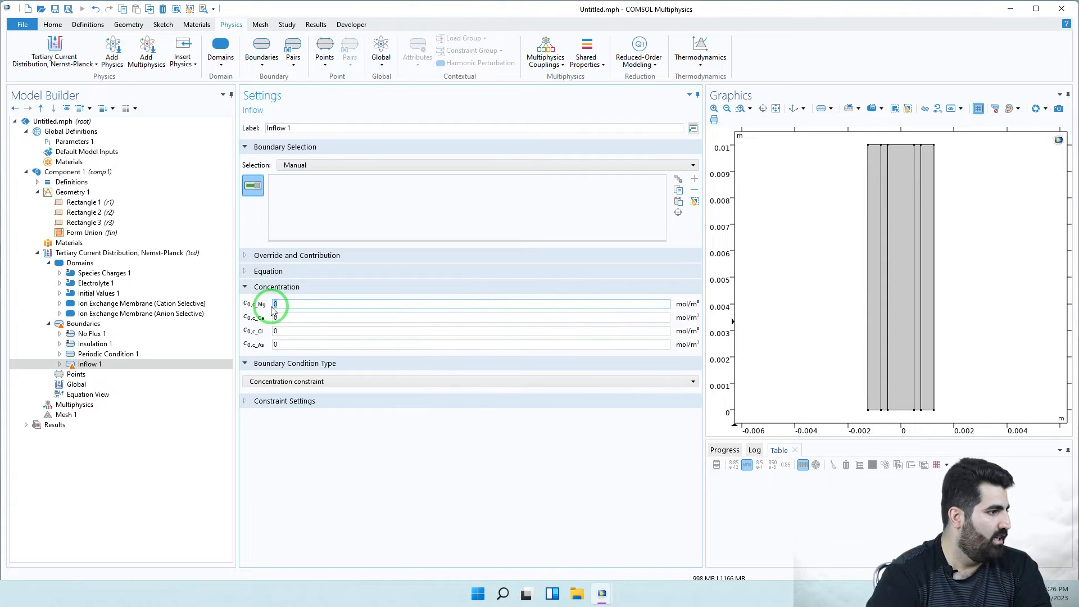
{"action": "type", "text": "c"}
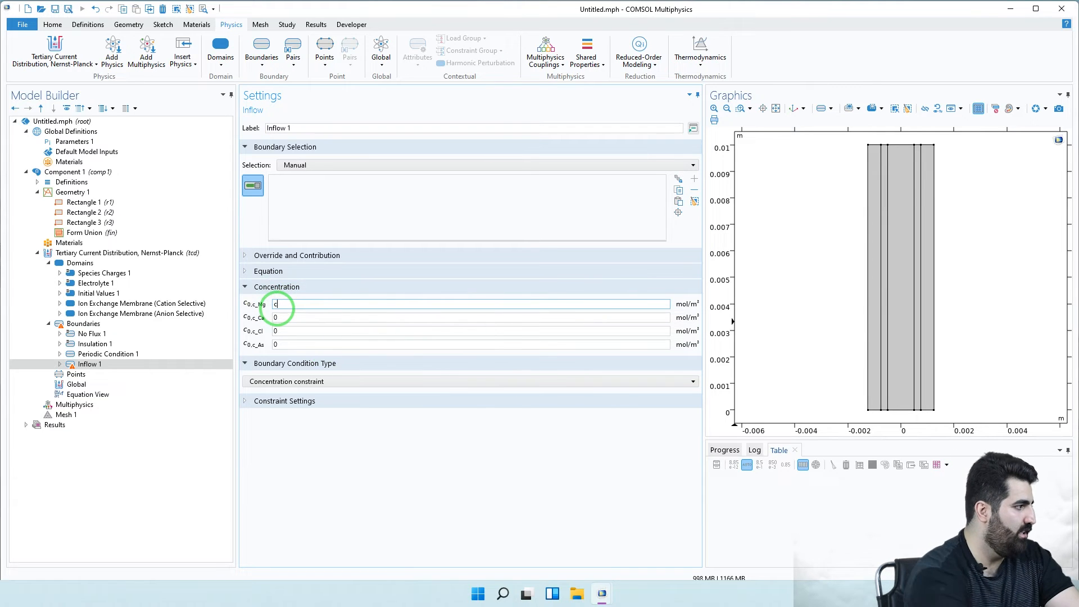
{"action": "type", "text": "0"}
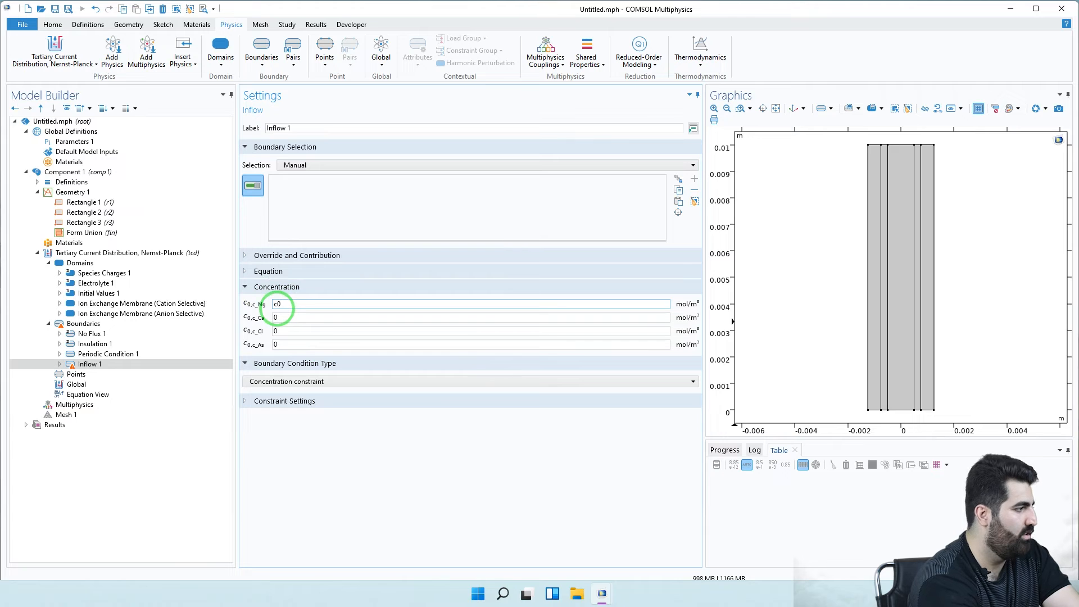
{"action": "type", "text": "_cation"}
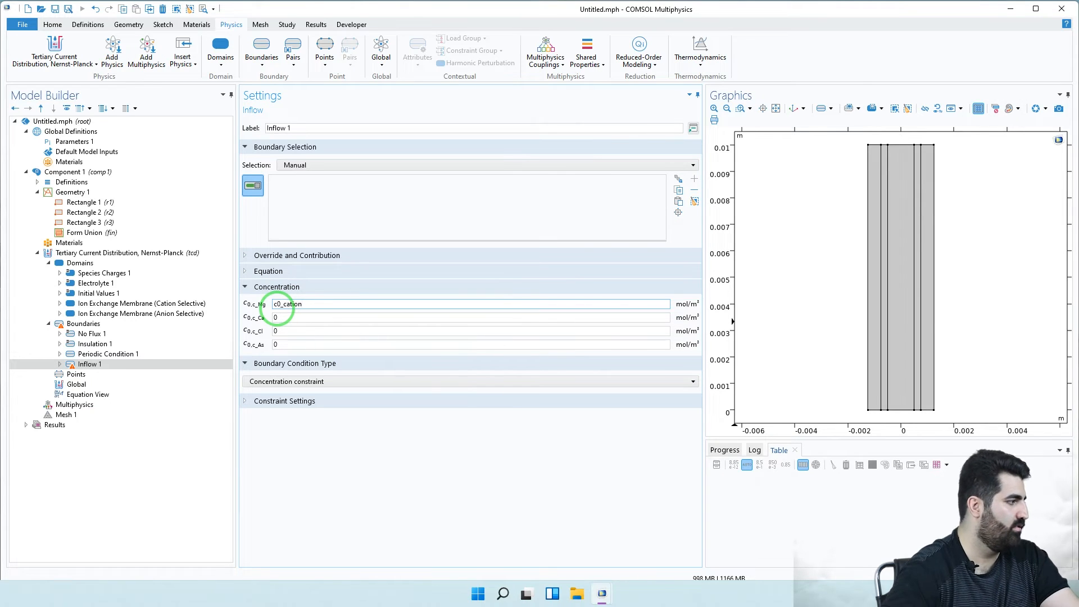
{"action": "left_click_drag", "start_coordinate": [314, 308], "coordinate": [261, 310]}
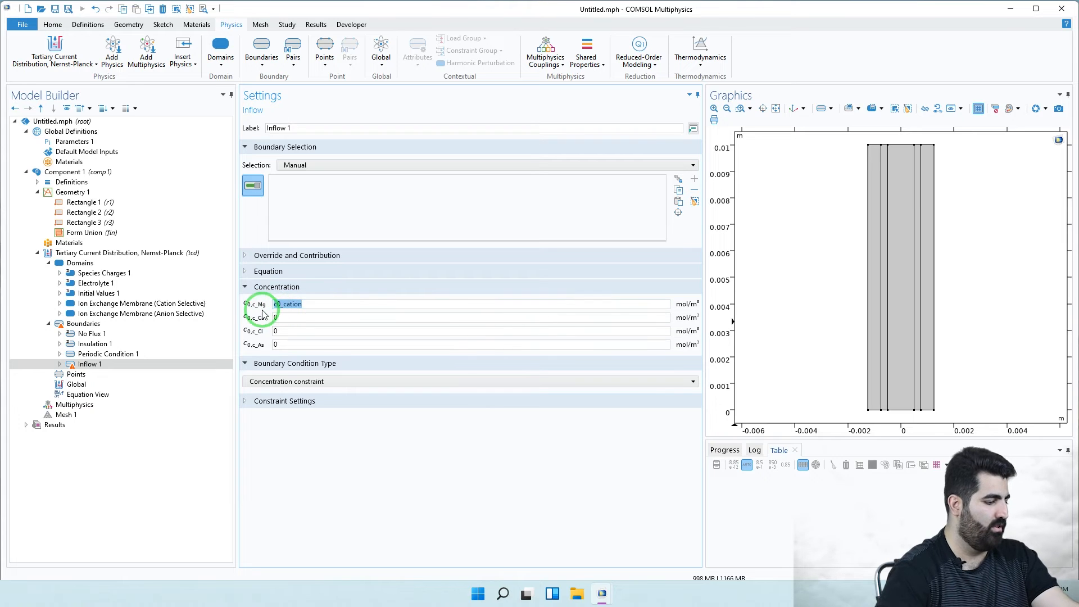
{"action": "key", "text": "ctrl+c"}
{"action": "double_click", "coordinate": [276, 318]}
{"action": "key", "text": "ctrl+v"}
- Set the Cl and As inflow concentrations to c0_anion
{"action": "left_click", "coordinate": [298, 331]}
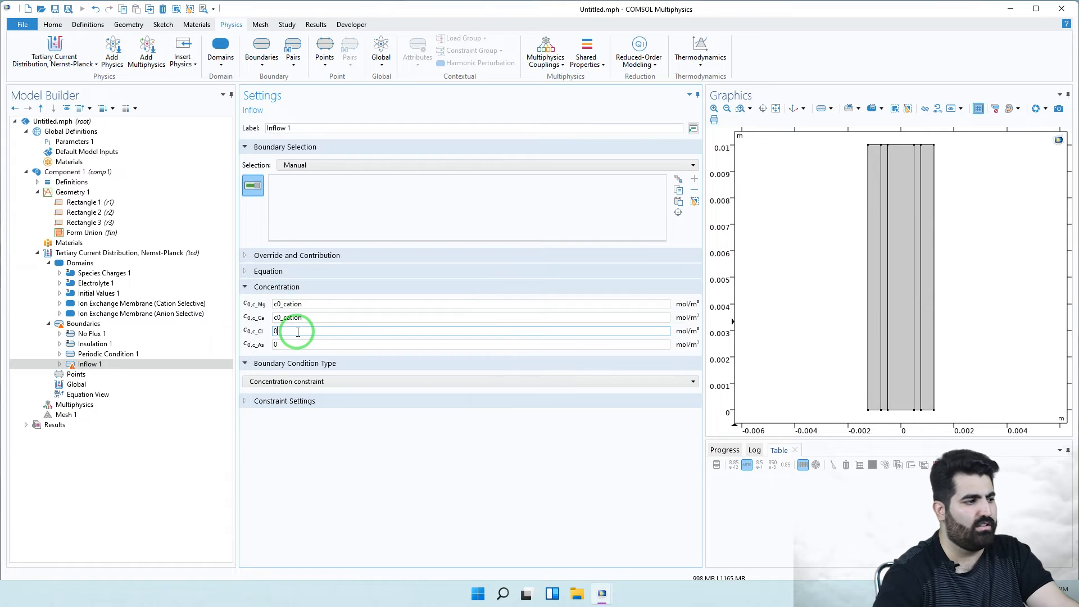
{"action": "double_click", "coordinate": [297, 331]}
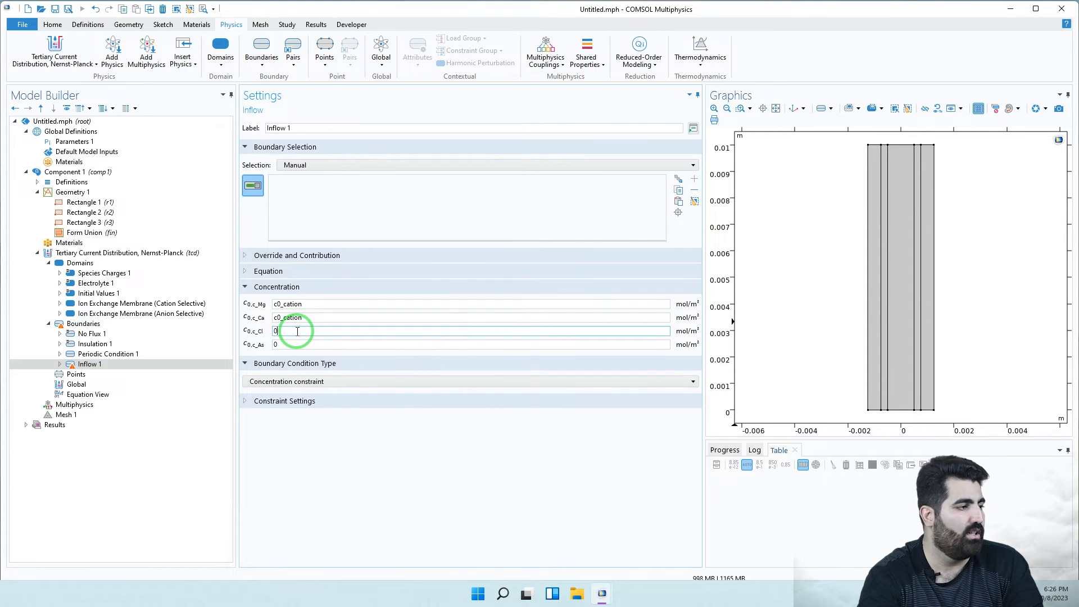
{"action": "double_click", "coordinate": [275, 331]}
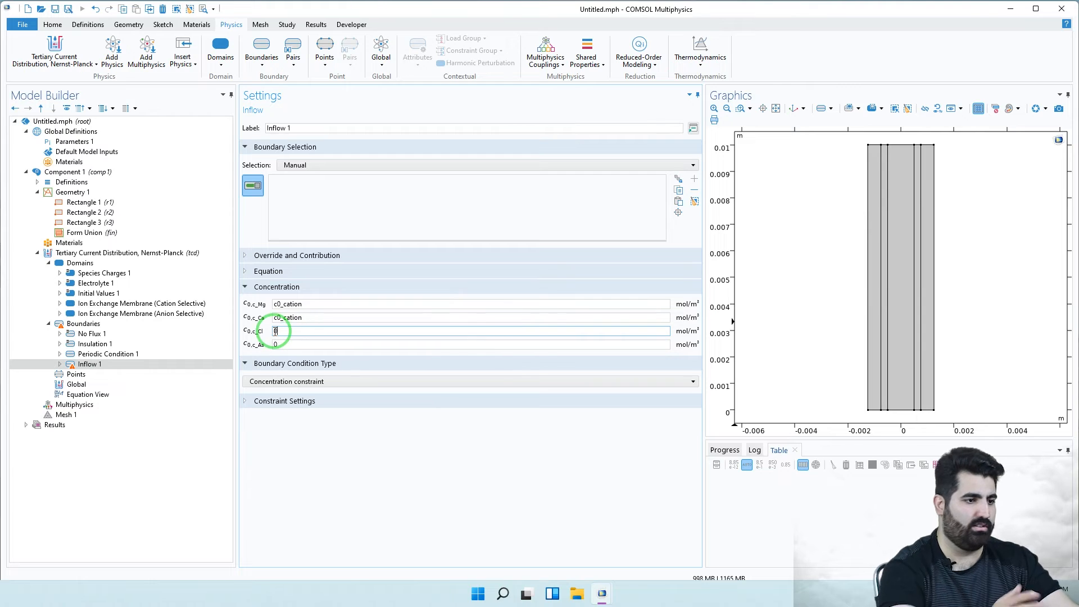
{"action": "left_click", "coordinate": [301, 318]}
{"action": "left_click", "coordinate": [296, 332]}
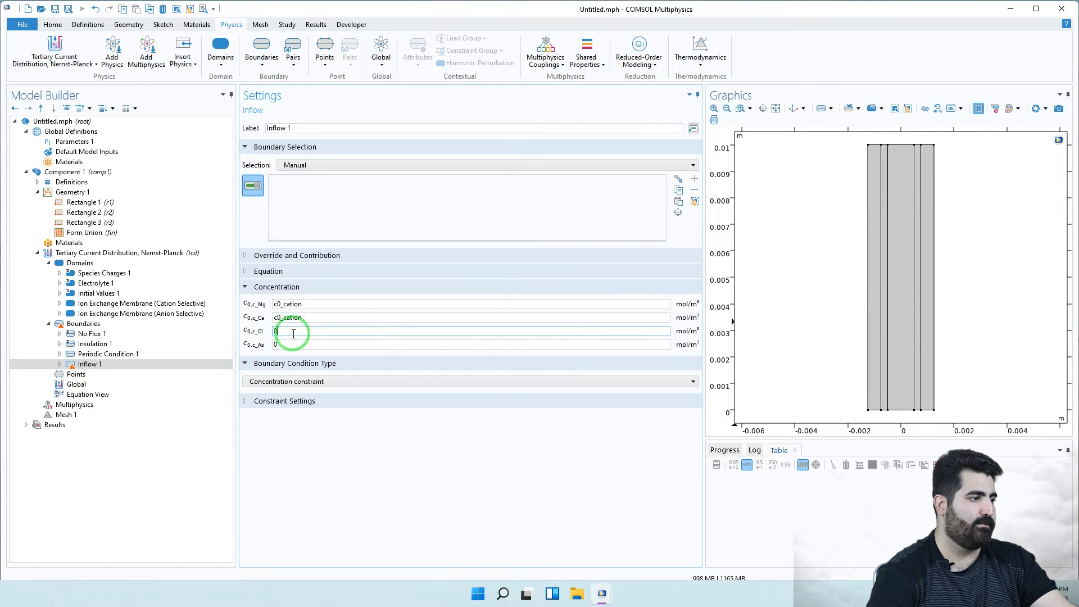
{"action": "double_click", "coordinate": [276, 332]}
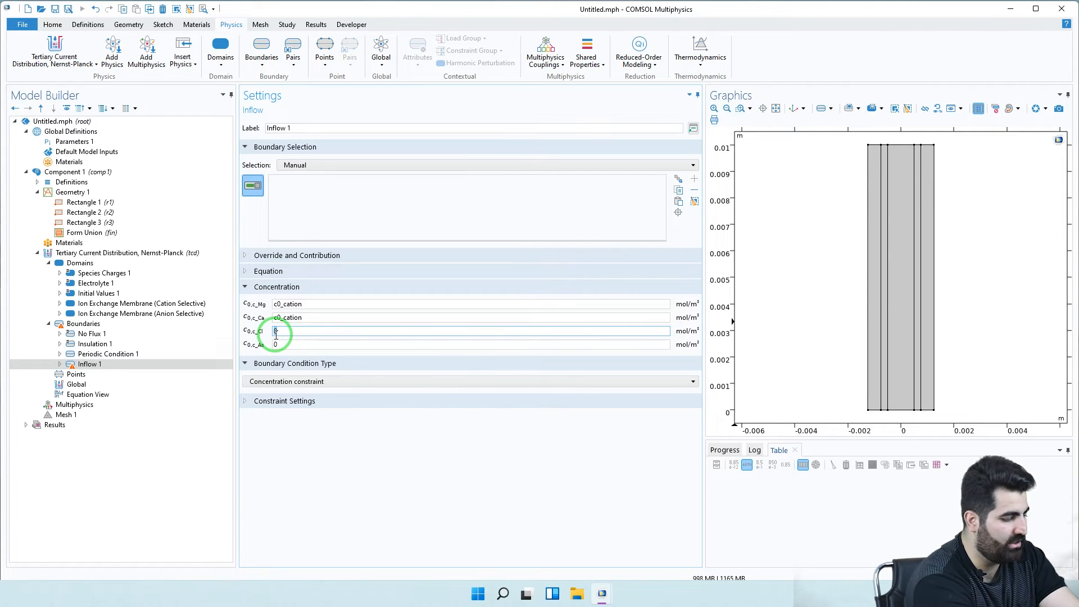
{"action": "key", "text": "ctrl+v"}
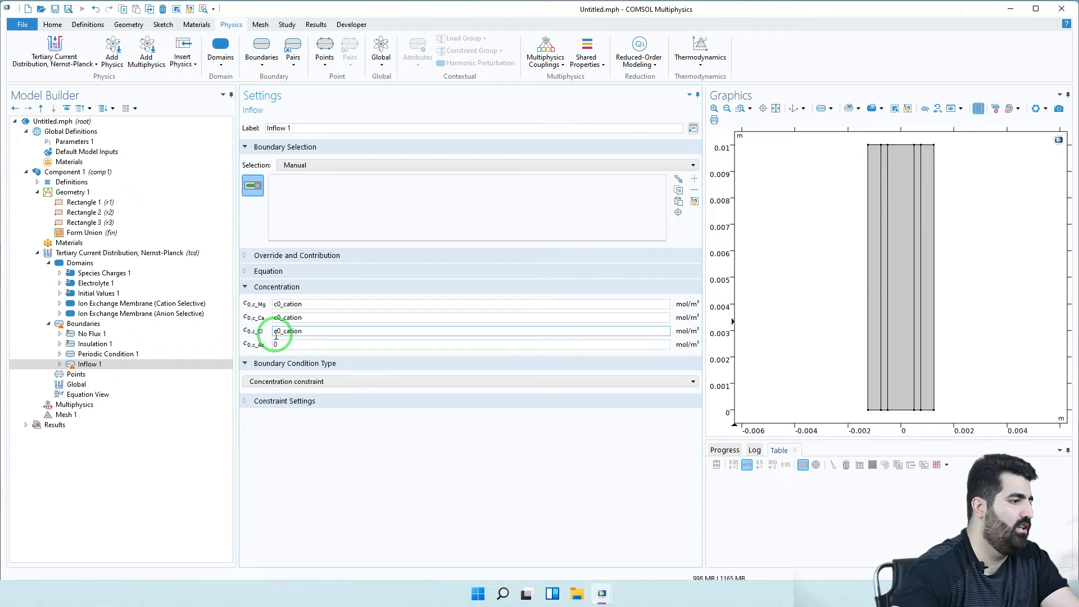
{"action": "left_click_drag", "start_coordinate": [282, 335], "coordinate": [321, 335]}
{"action": "type", "text": "an"}
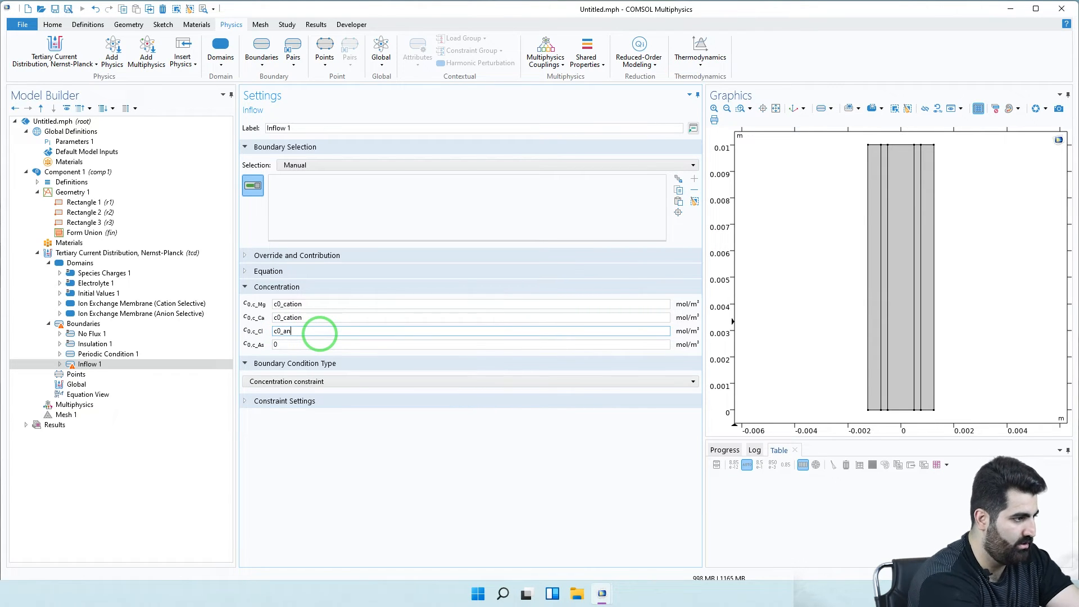
{"action": "type", "text": "ion"}
{"action": "double_click", "coordinate": [274, 332]}
{"action": "key", "text": "ctrl+c"}
{"action": "double_click", "coordinate": [283, 344]}
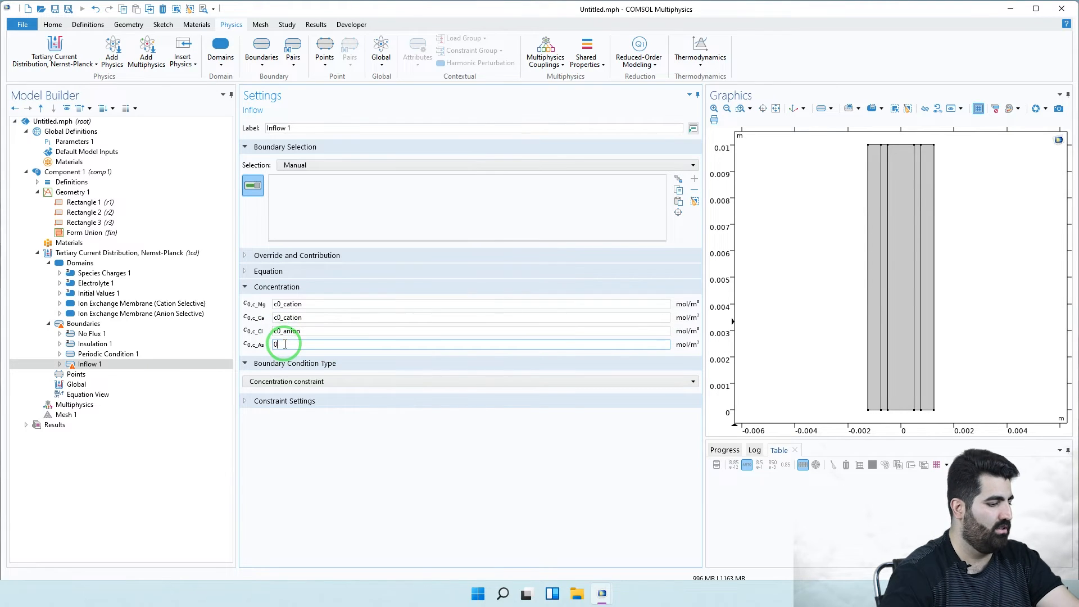
{"action": "key", "text": "ctrl+v"}
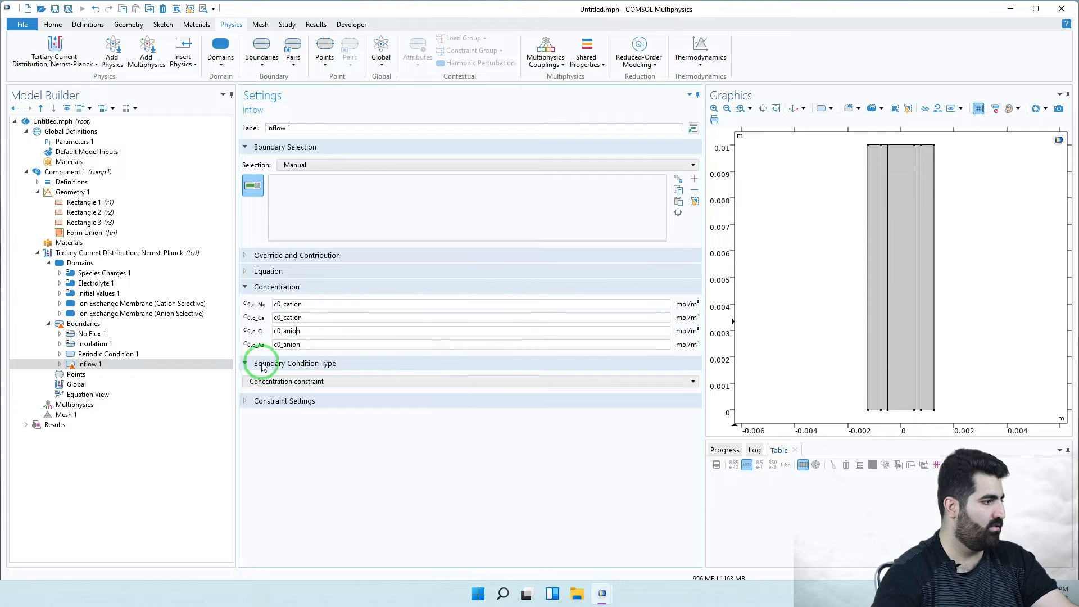
{"action": "left_click", "coordinate": [547, 331]}
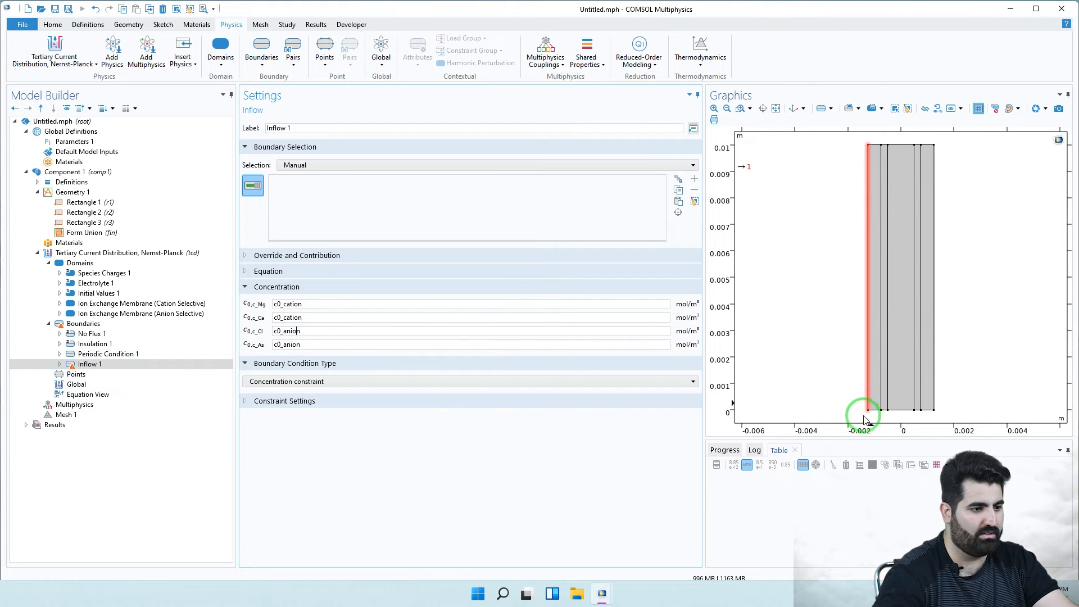
- Apply Inflow 1 to bottom edges 2, 5, 8, 11, 14 as Flux (Danckwerts) type
{"action": "left_click", "coordinate": [876, 411]}
{"action": "left_click", "coordinate": [885, 411]}
{"action": "left_click", "coordinate": [900, 410]}
{"action": "left_click", "coordinate": [927, 411]}
{"action": "left_click", "coordinate": [918, 415]}
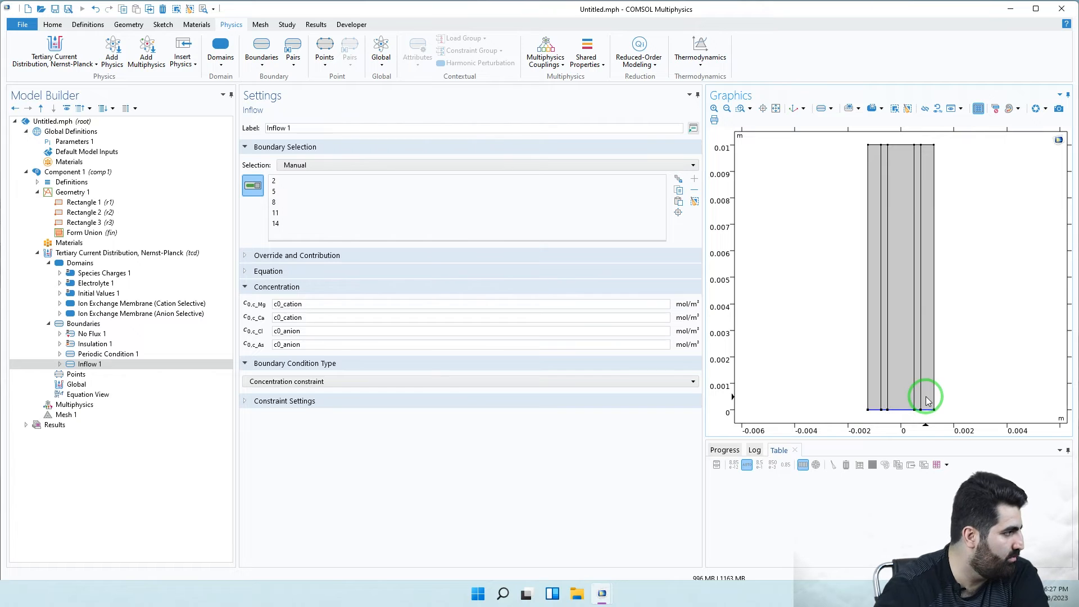
{"action": "left_click", "coordinate": [296, 382]}
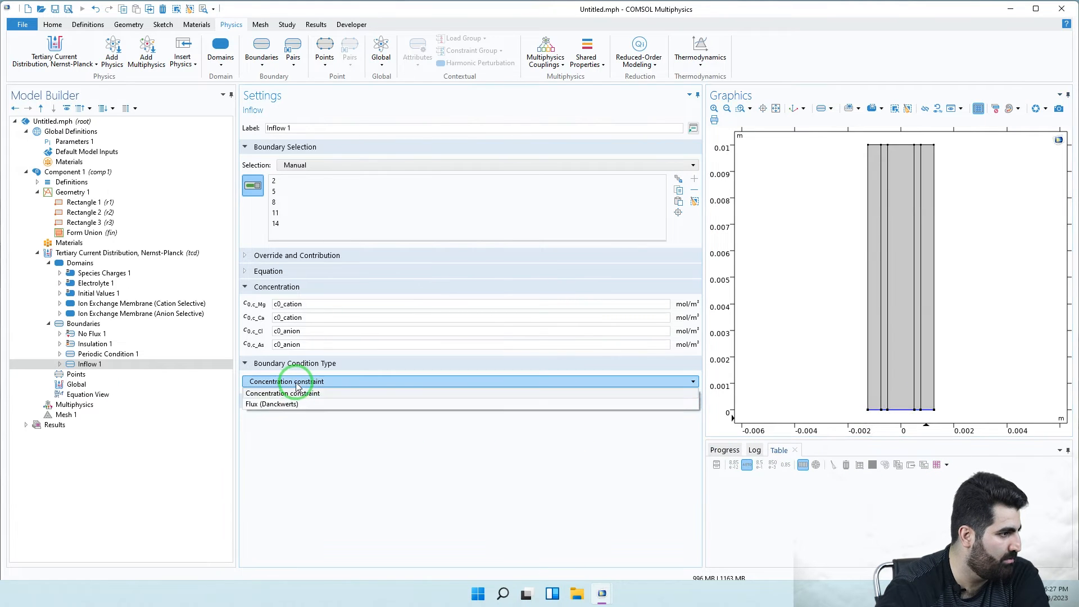
{"action": "left_click", "coordinate": [298, 403]}
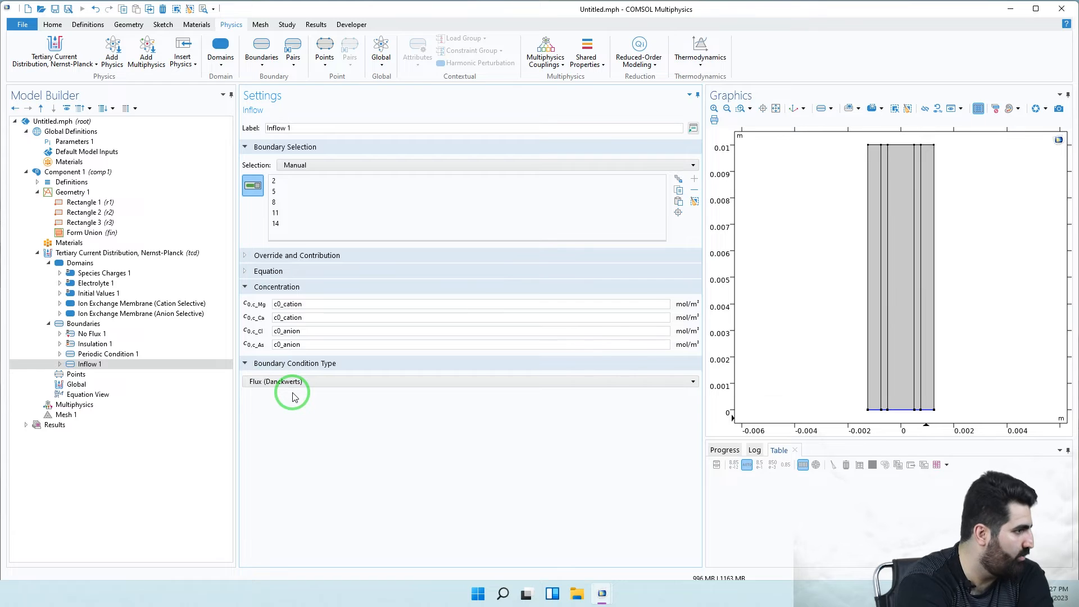
- Add an Electrolyte Outflow condition covering top boundaries 3, 6, 9, 12 and 15
{"action": "right_click", "coordinate": [77, 324]}
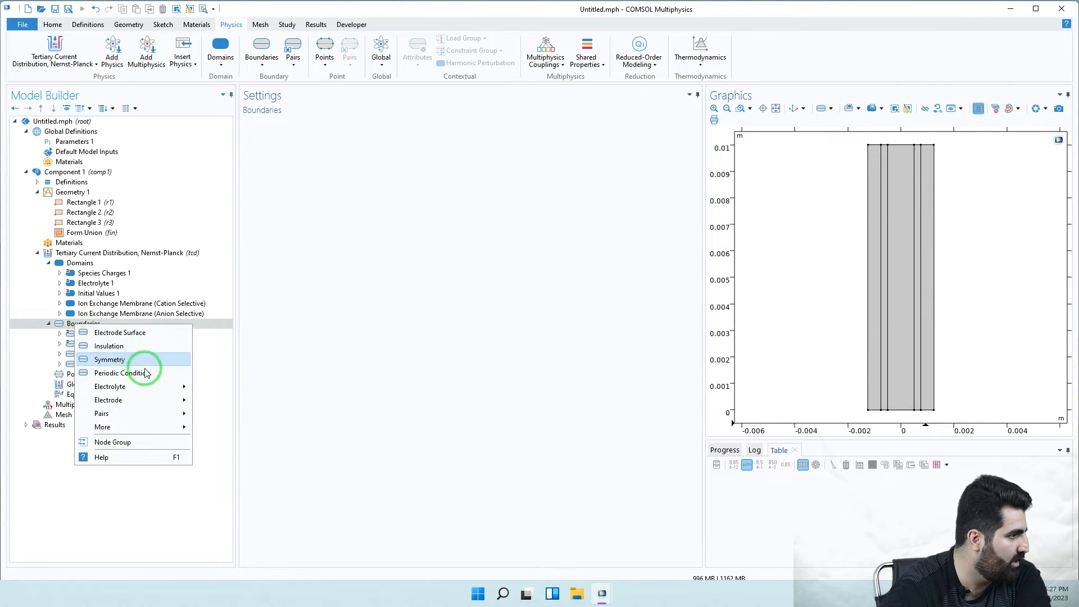
{"action": "mouse_move", "coordinate": [152, 387]}
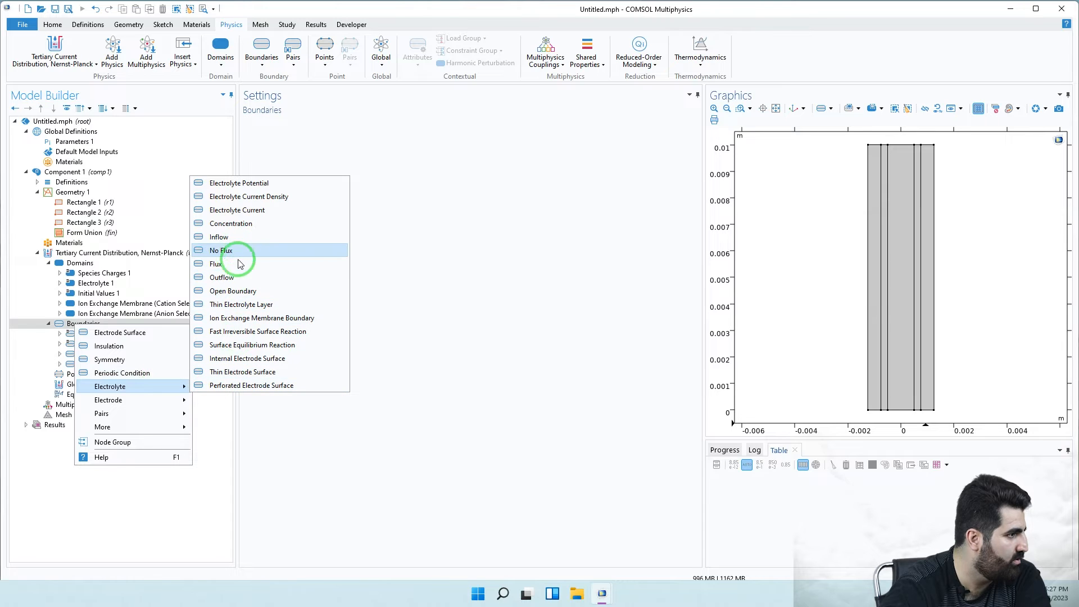
{"action": "left_click", "coordinate": [236, 277]}
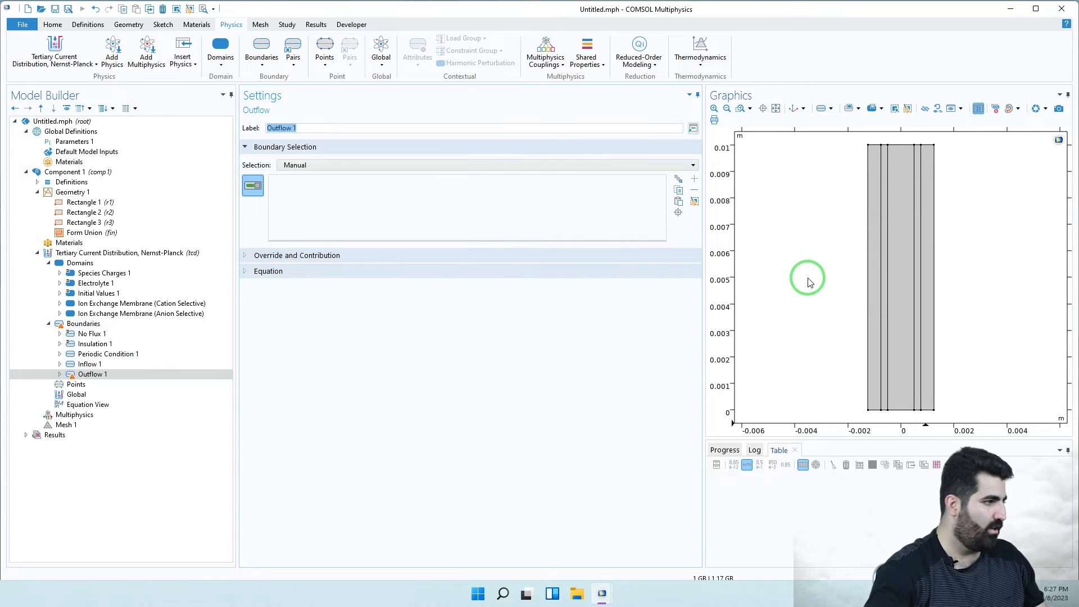
{"action": "left_click", "coordinate": [878, 148]}
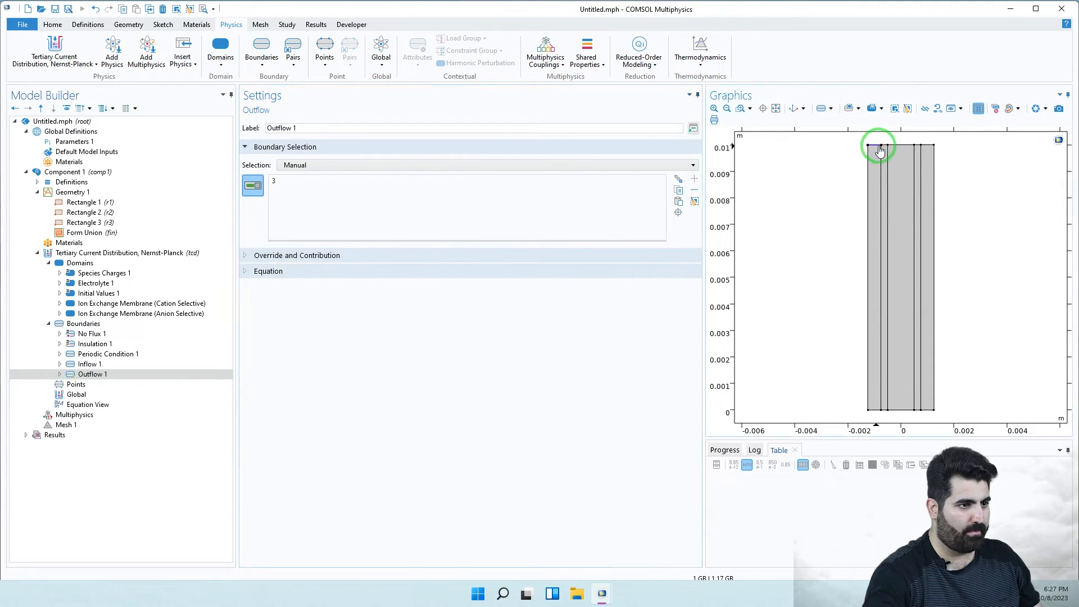
{"action": "left_click", "coordinate": [884, 145]}
{"action": "left_click", "coordinate": [901, 146]}
{"action": "left_click", "coordinate": [917, 145]}
{"action": "left_click", "coordinate": [929, 147]}
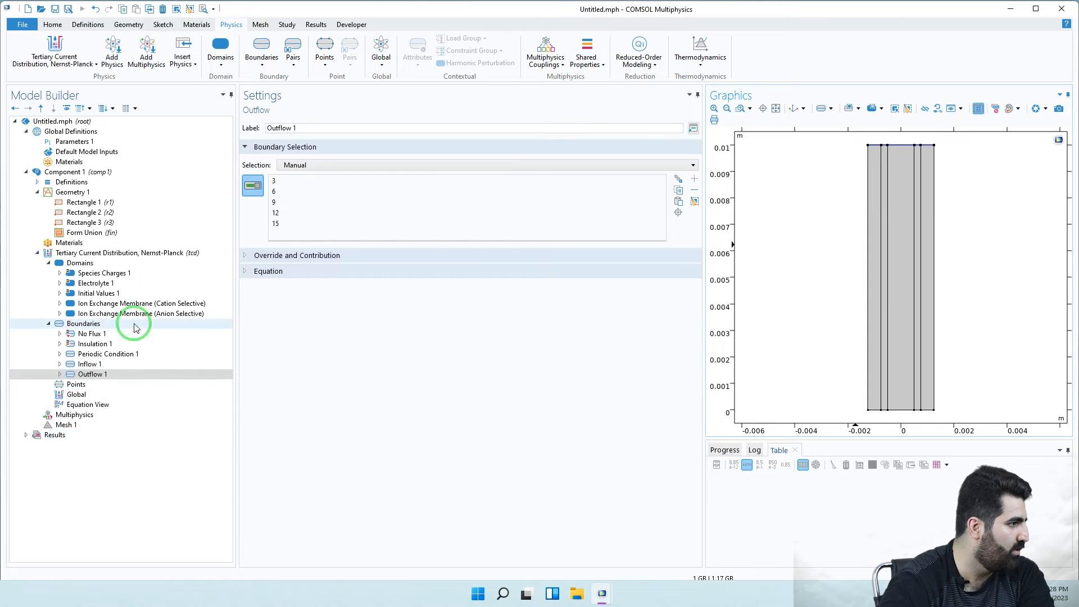
- Confirm Electrolyte 1's convection velocity is x = 0 and y = vel
{"action": "left_click", "coordinate": [140, 304]}
{"action": "scroll", "coordinate": [332, 347], "scroll_direction": "up", "scroll_amount": 12}
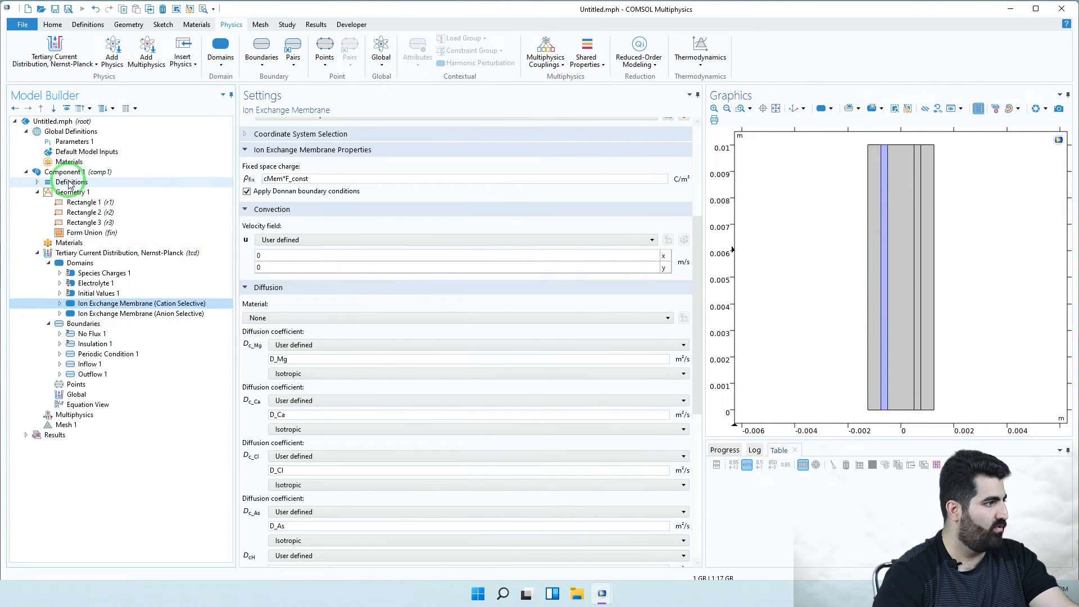
{"action": "left_click", "coordinate": [38, 182]}
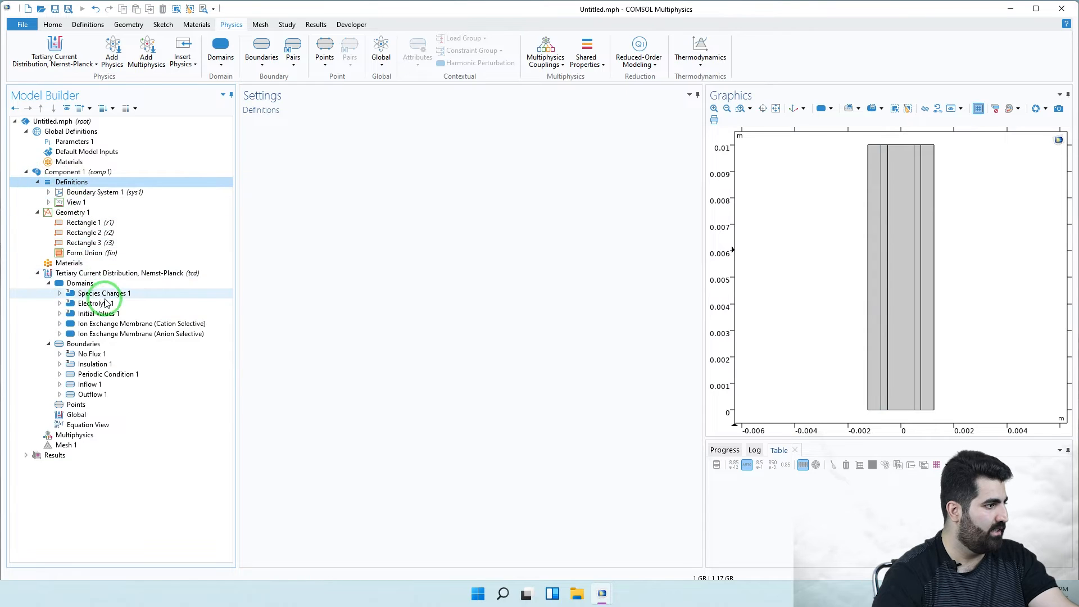
{"action": "left_click", "coordinate": [110, 305]}
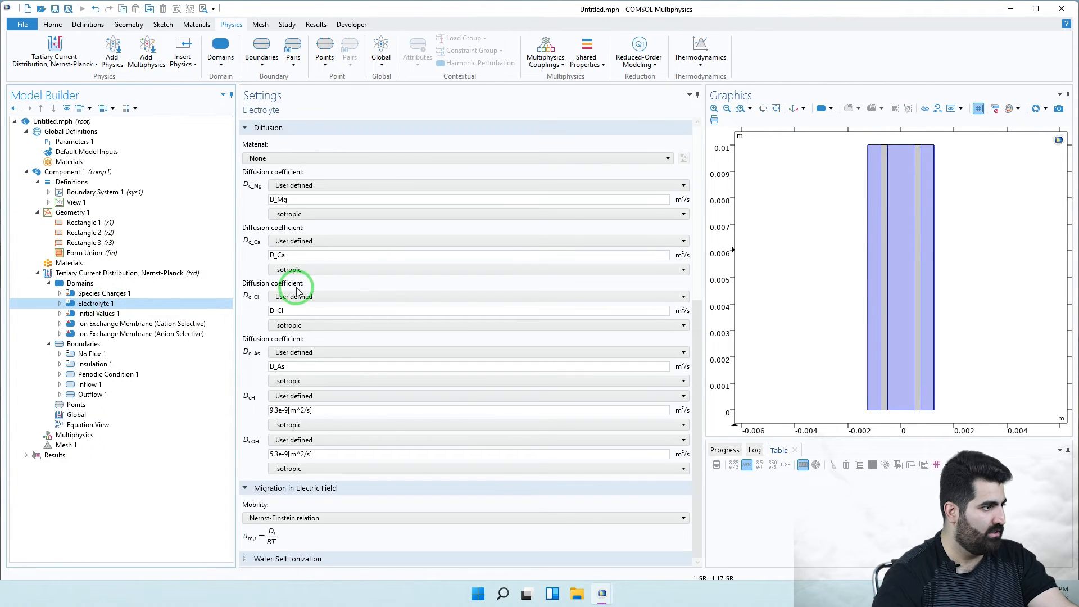
{"action": "scroll", "coordinate": [296, 288], "scroll_direction": "up", "scroll_amount": 3}
{"action": "double_click", "coordinate": [270, 242]}
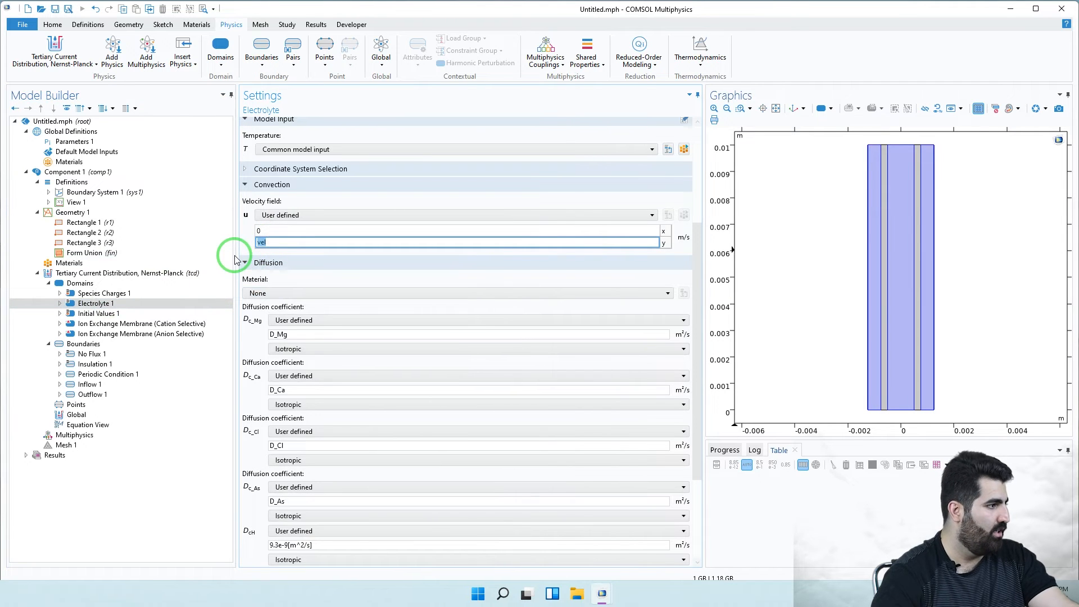
- Add Variables 1 defining vel with expression vel(x)
{"action": "left_click", "coordinate": [65, 183]}
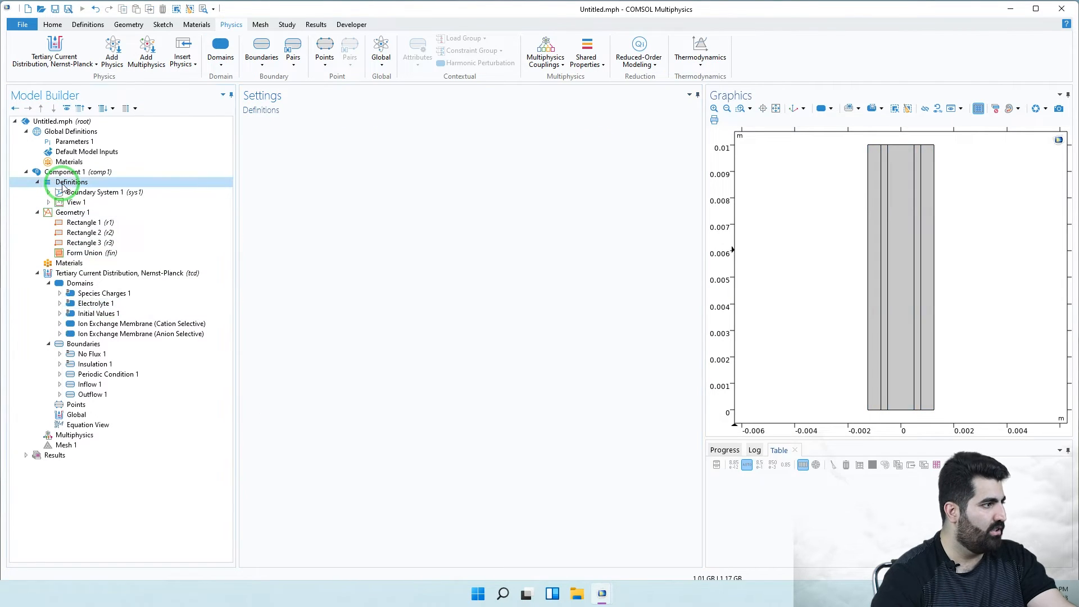
{"action": "right_click", "coordinate": [64, 186]}
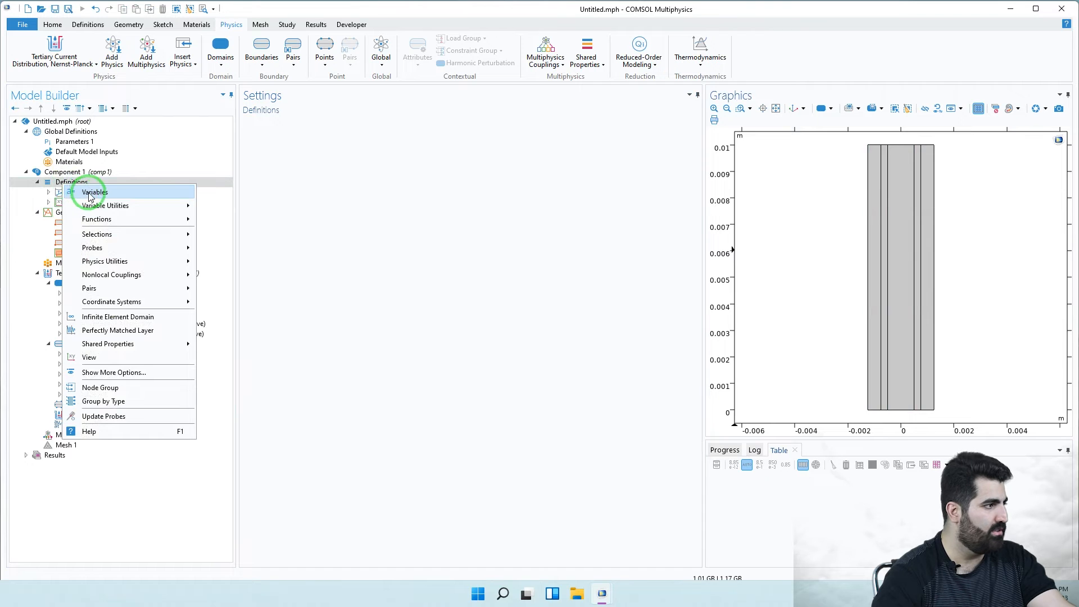
{"action": "left_click", "coordinate": [90, 194]}
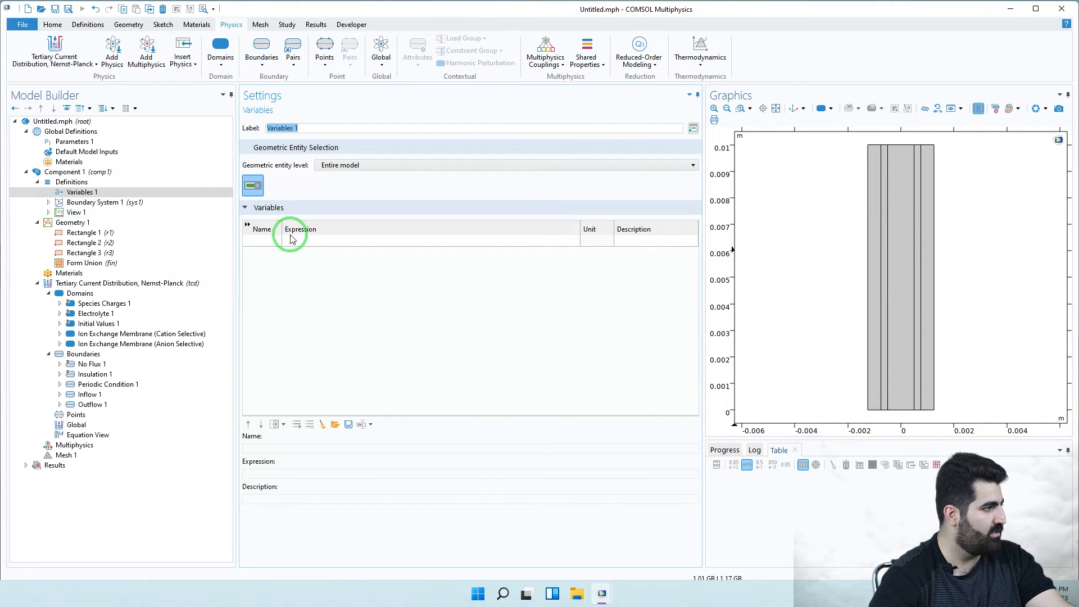
{"action": "left_click", "coordinate": [262, 241]}
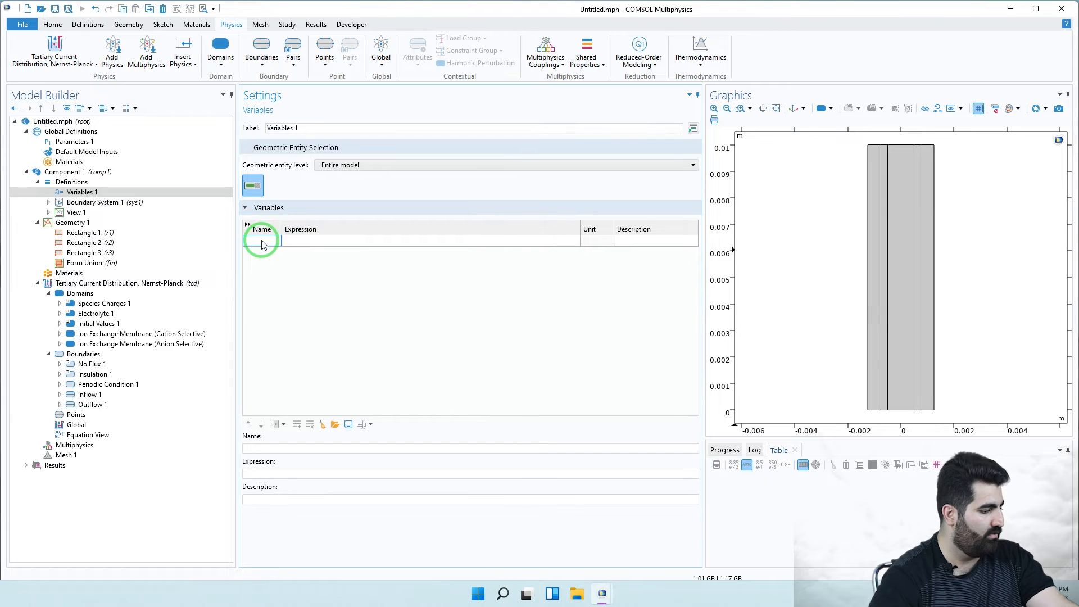
{"action": "type", "text": "vel"}
{"action": "left_click", "coordinate": [313, 242]}
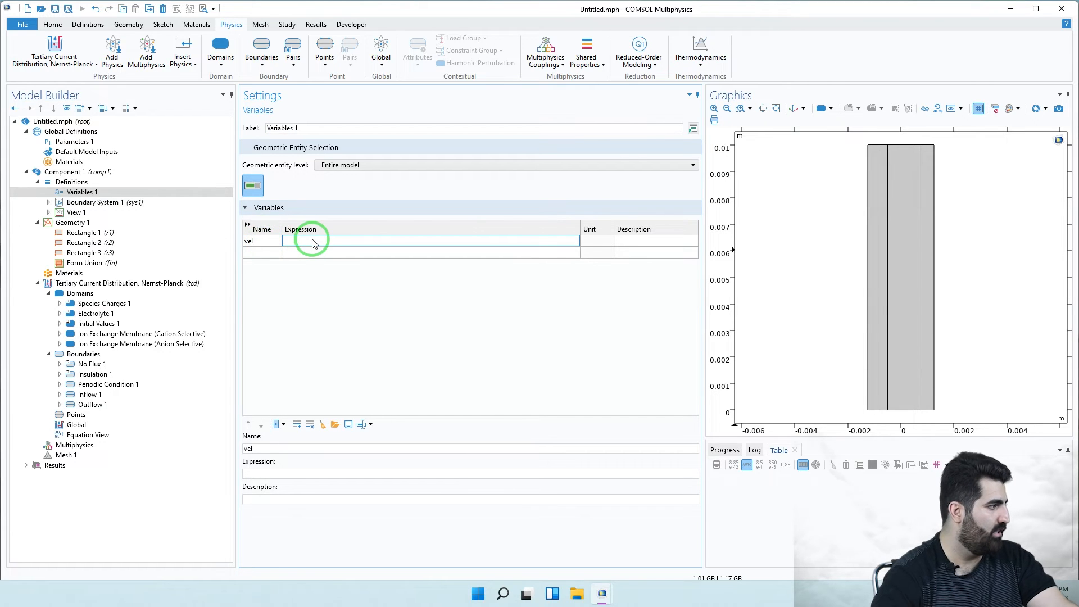
{"action": "left_click", "coordinate": [321, 241]}
{"action": "type", "text": "vel(x"}
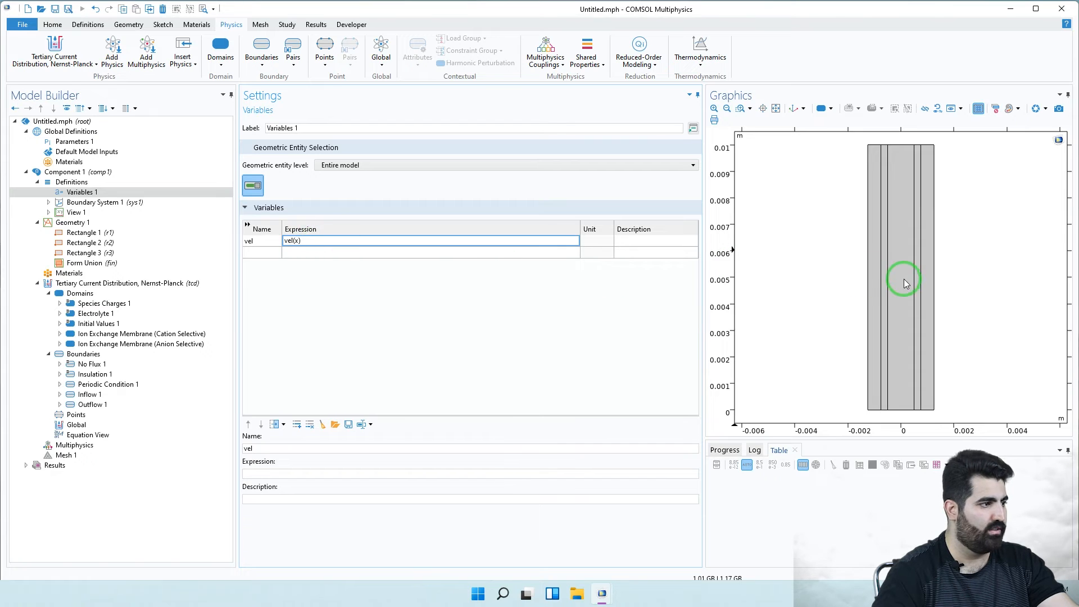
{"action": "left_click", "coordinate": [507, 308]}
- Restrict Variables 1 to domain level, selecting only the middle domain 3
{"action": "left_click", "coordinate": [441, 164]}
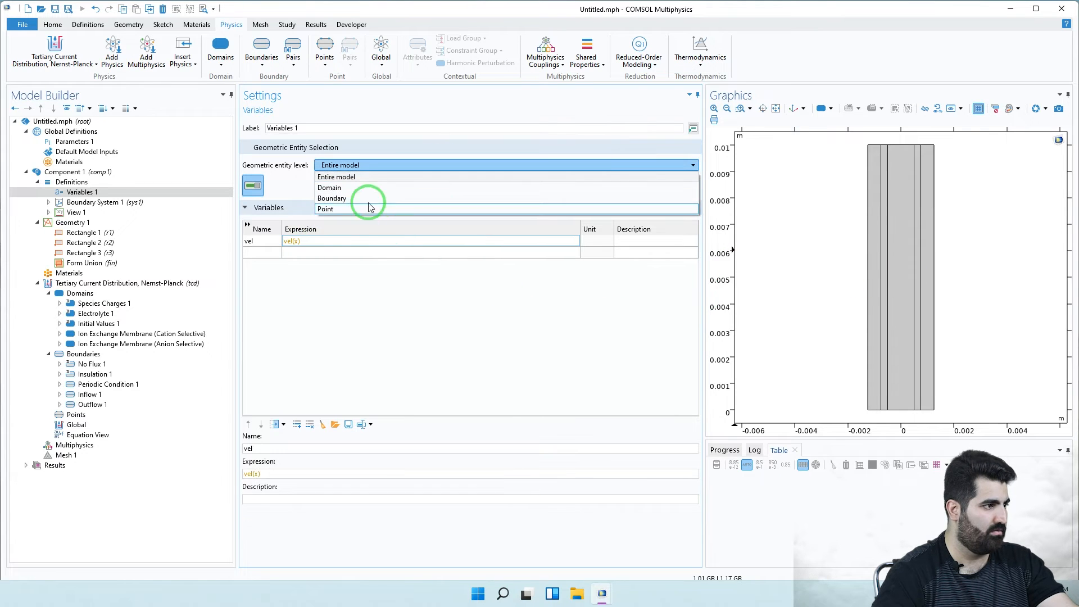
{"action": "left_click", "coordinate": [348, 187]}
{"action": "left_click", "coordinate": [906, 258]}
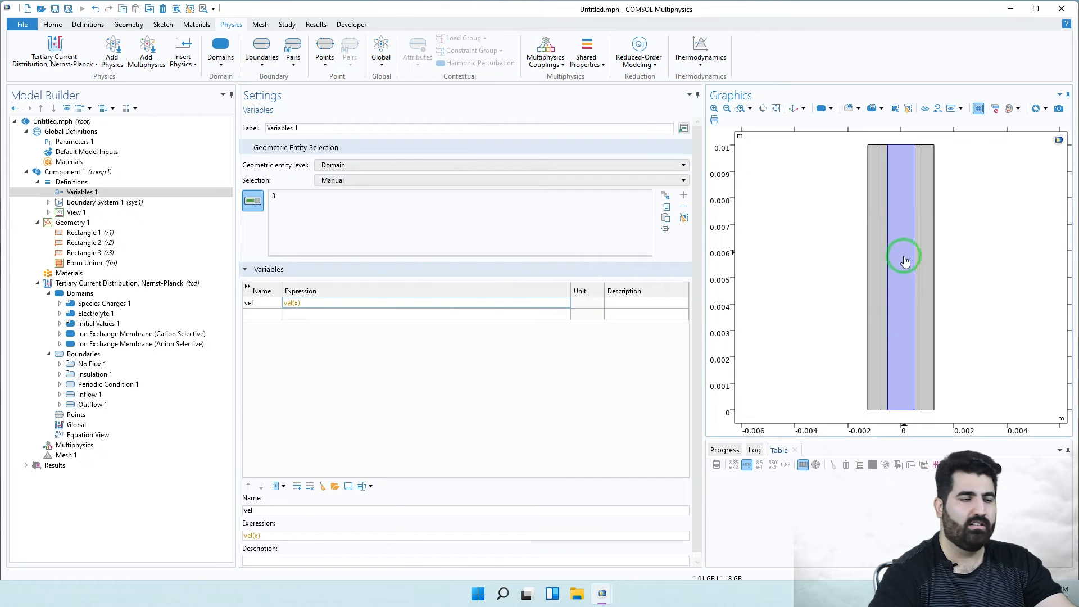
{"action": "left_click", "coordinate": [77, 194]}
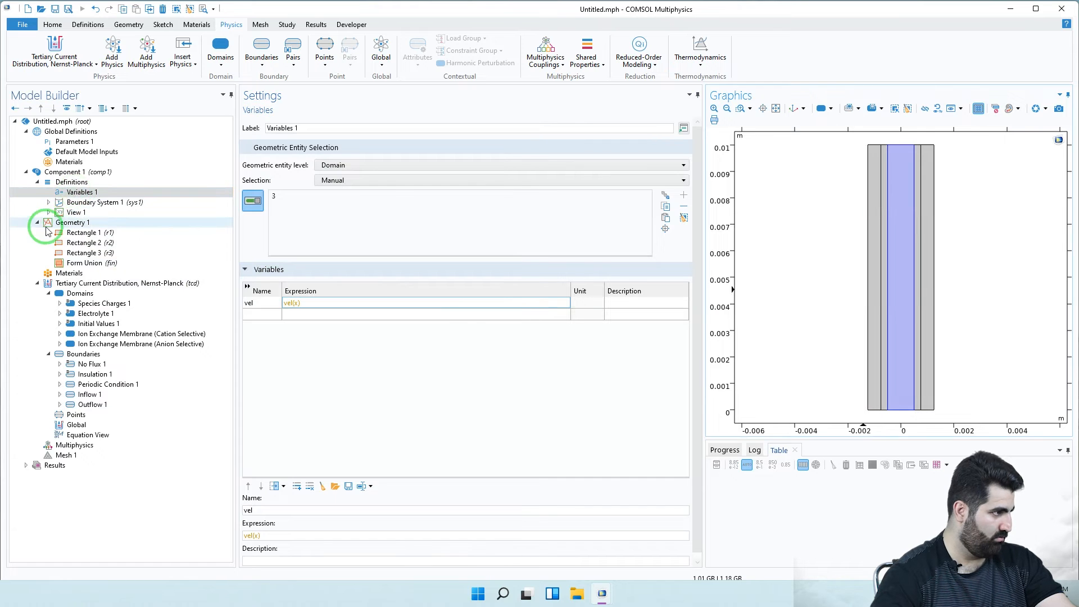
- Duplicate Variables 1 as Variables 2 and move it from domain 3 to domain 1
{"action": "right_click", "coordinate": [77, 194]}
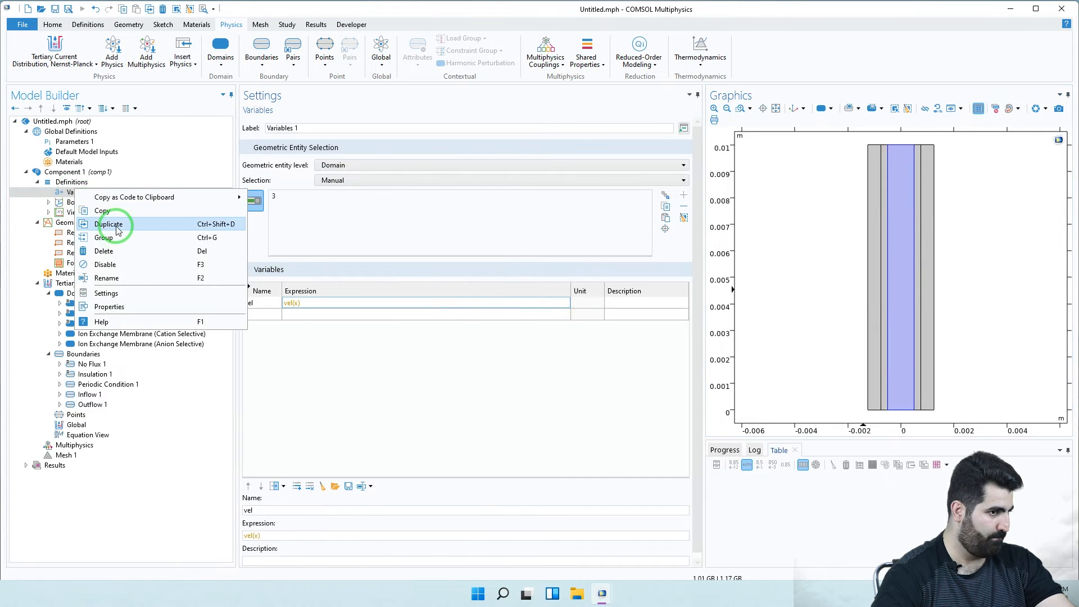
{"action": "left_click", "coordinate": [125, 221]}
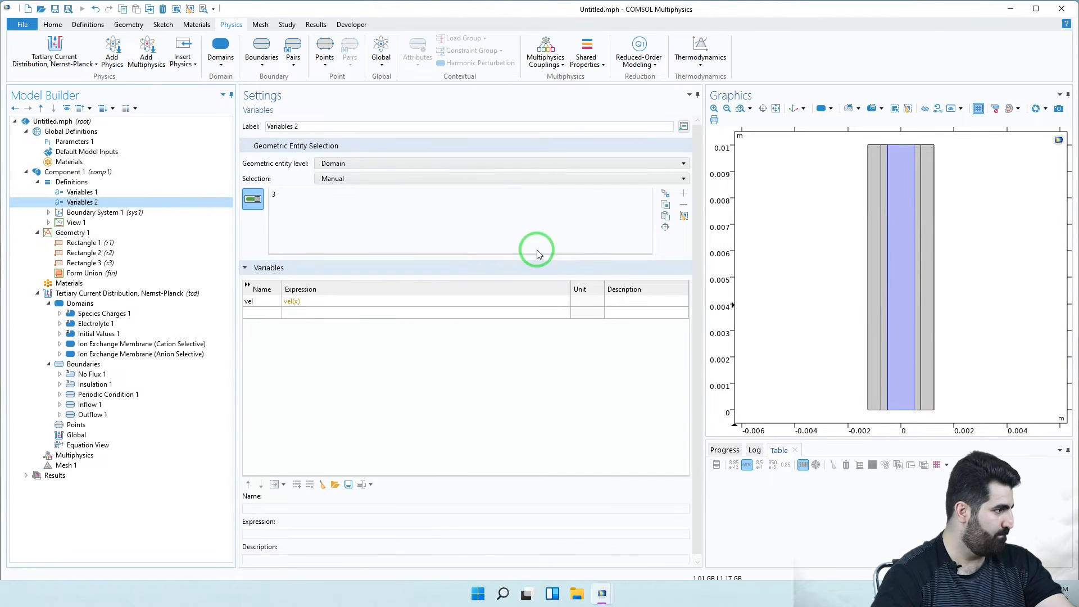
{"action": "left_click", "coordinate": [901, 229]}
{"action": "left_click", "coordinate": [881, 240]}
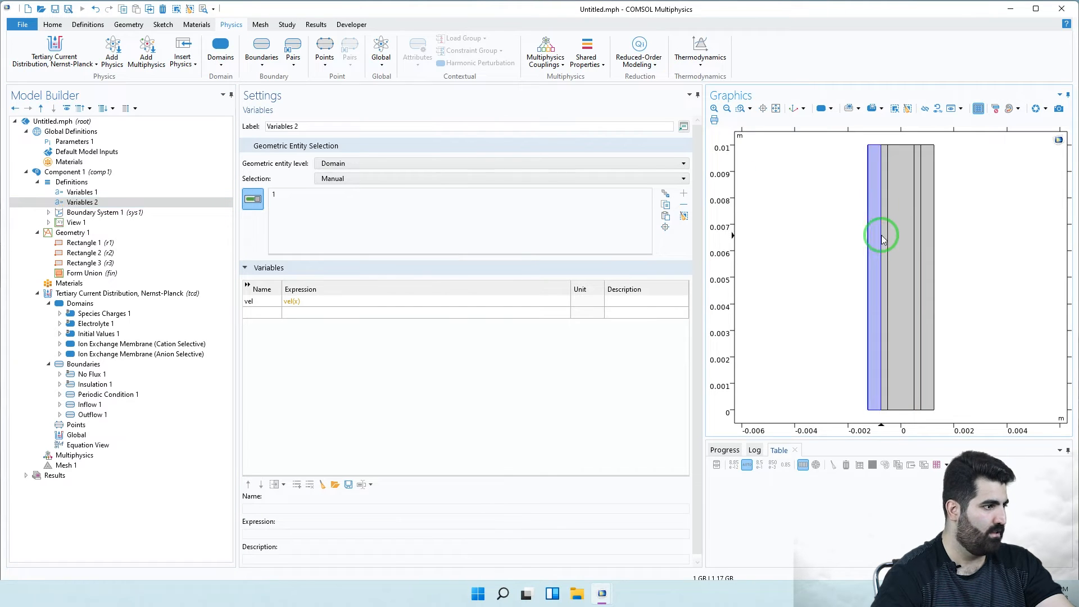
- Change Variables 2's vel expression to vel(x+W_ch+W_m)
{"action": "left_click", "coordinate": [297, 304]}
{"action": "left_click", "coordinate": [298, 302]}
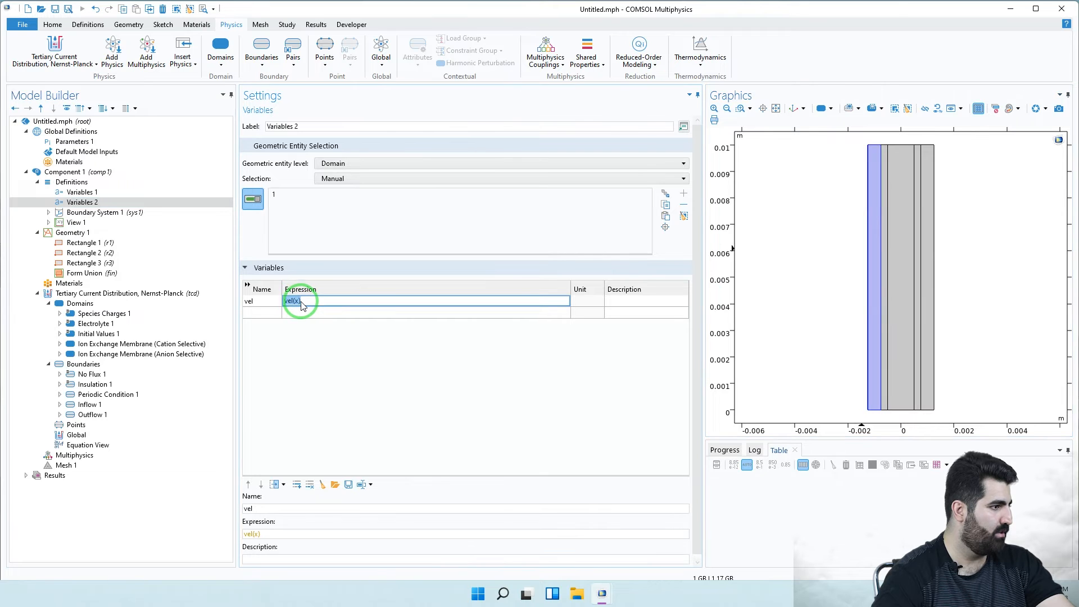
{"action": "type", "text": "+"}
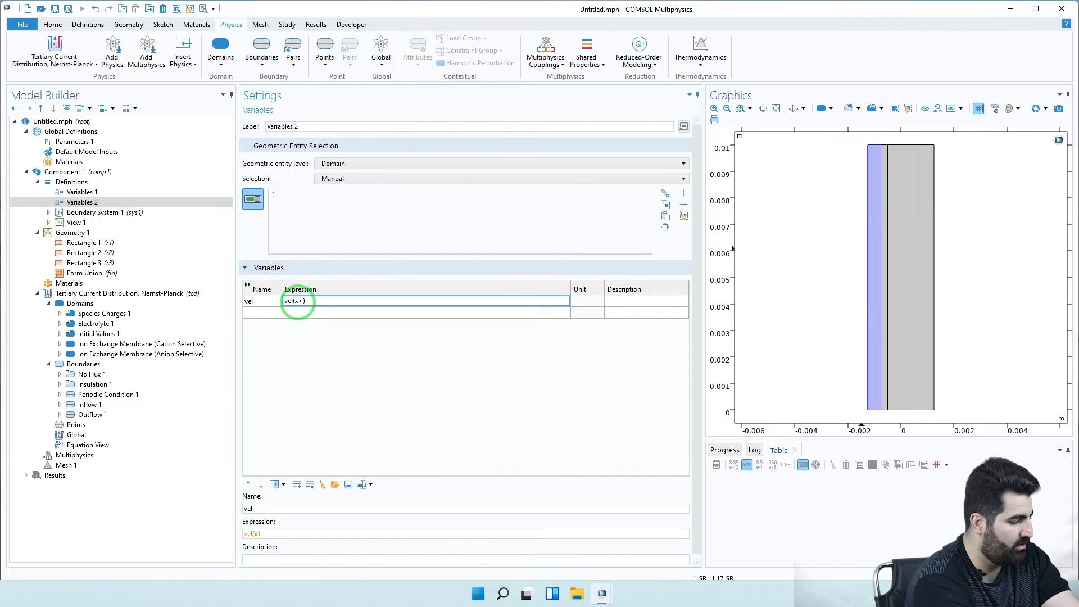
{"action": "type", "text": "W_"}
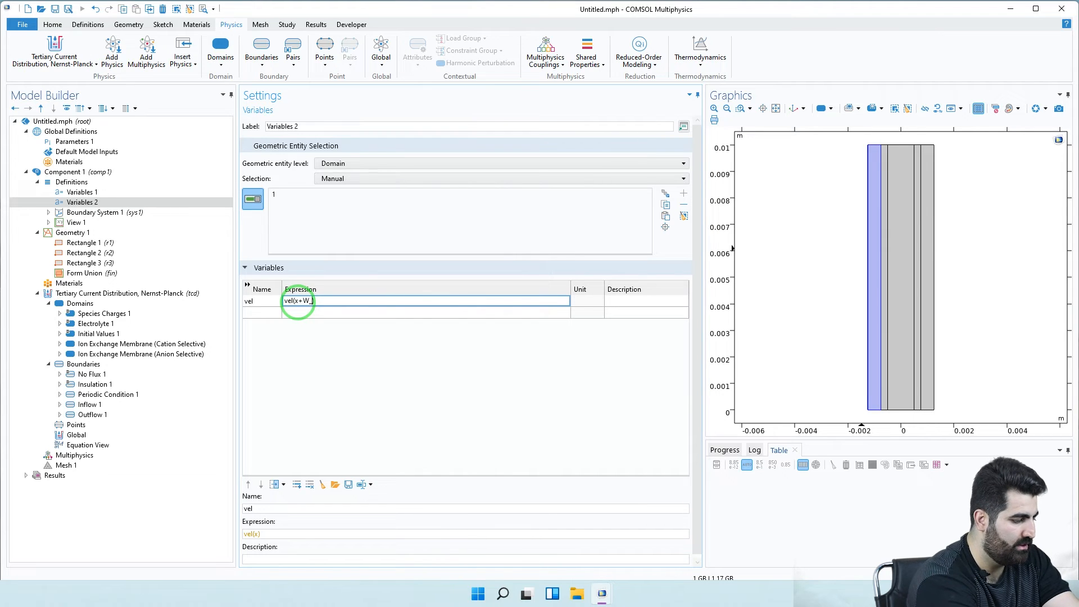
{"action": "type", "text": "ch"}
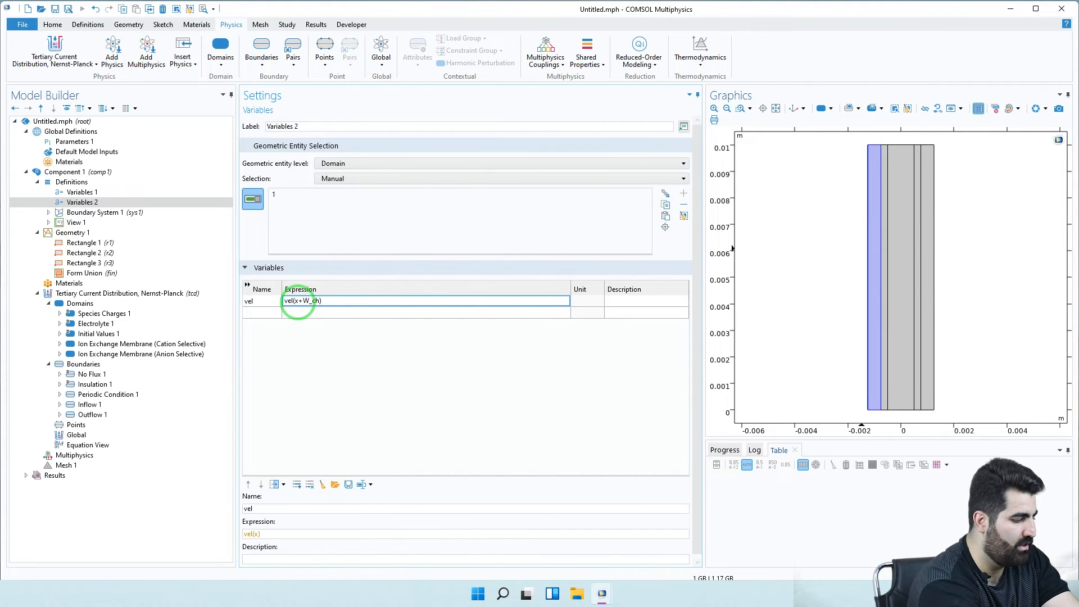
{"action": "type", "text": "+W"}
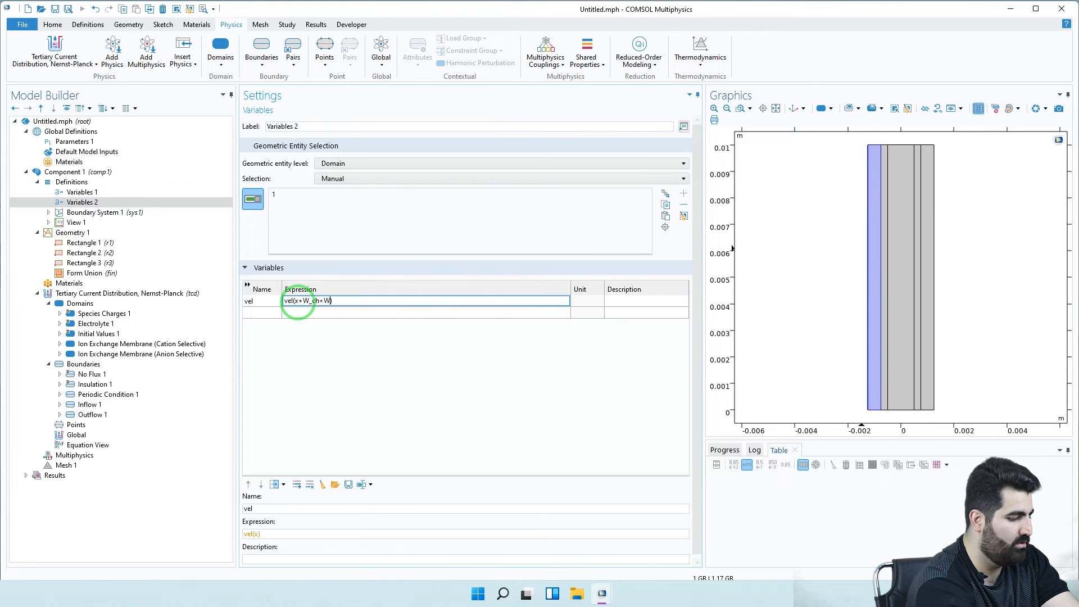
{"action": "type", "text": "_m"}
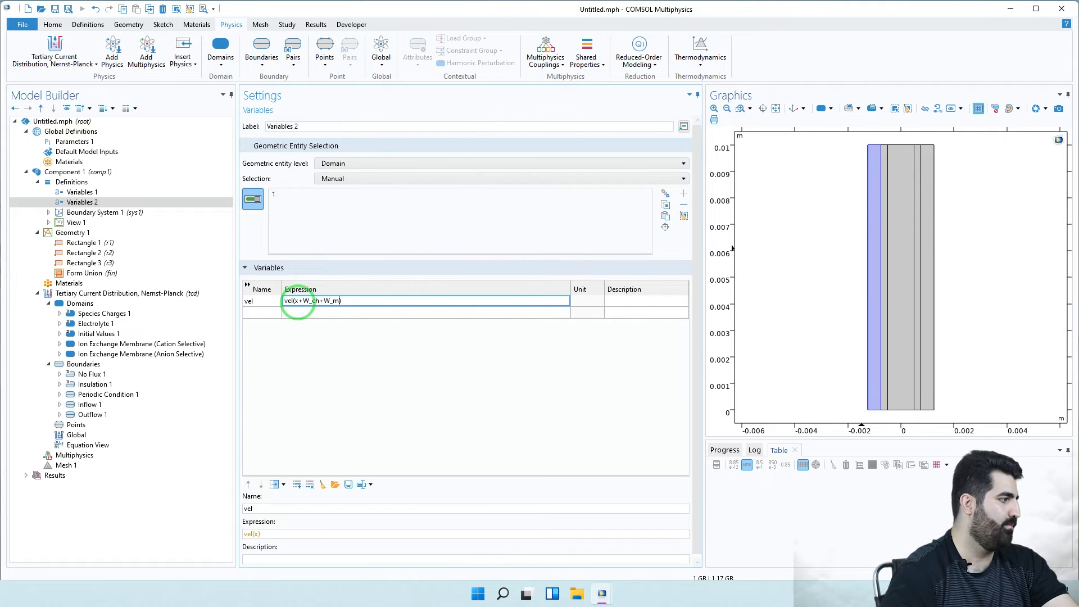
{"action": "left_click", "coordinate": [317, 311]}
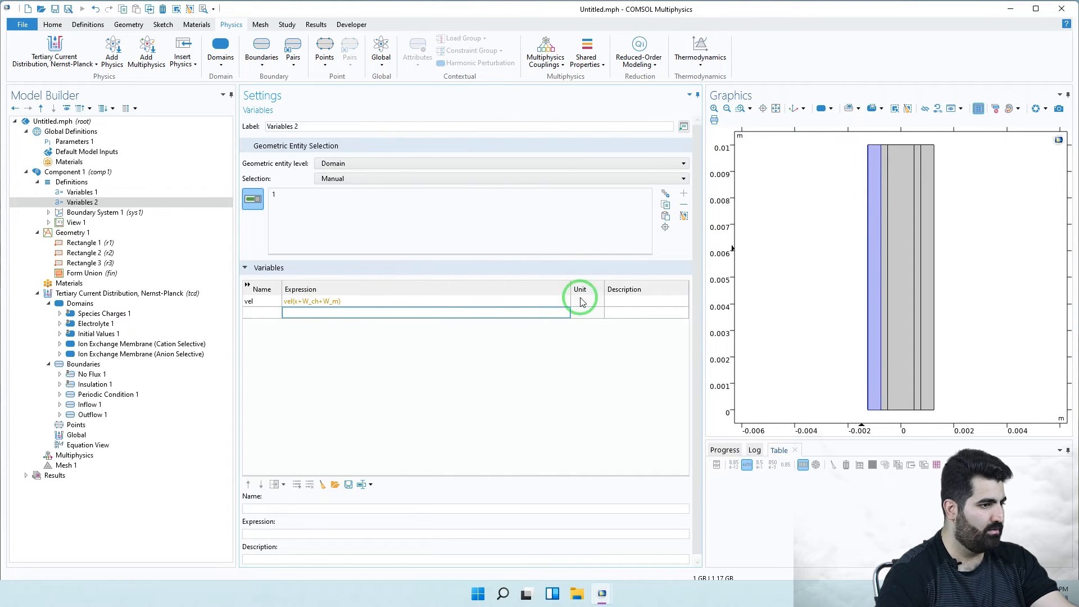
{"action": "left_click", "coordinate": [636, 302]}
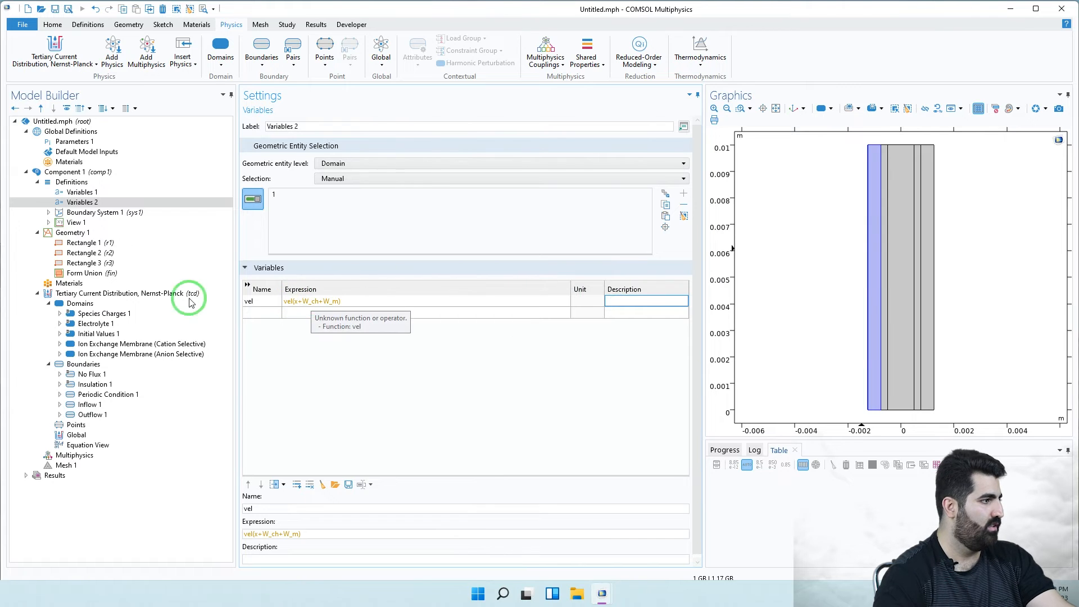
- Duplicate Variables 2 as Variables 3 with vel(x-W_ch-W_m) on domain 5
{"action": "right_click", "coordinate": [89, 192]}
{"action": "left_click", "coordinate": [84, 203]}
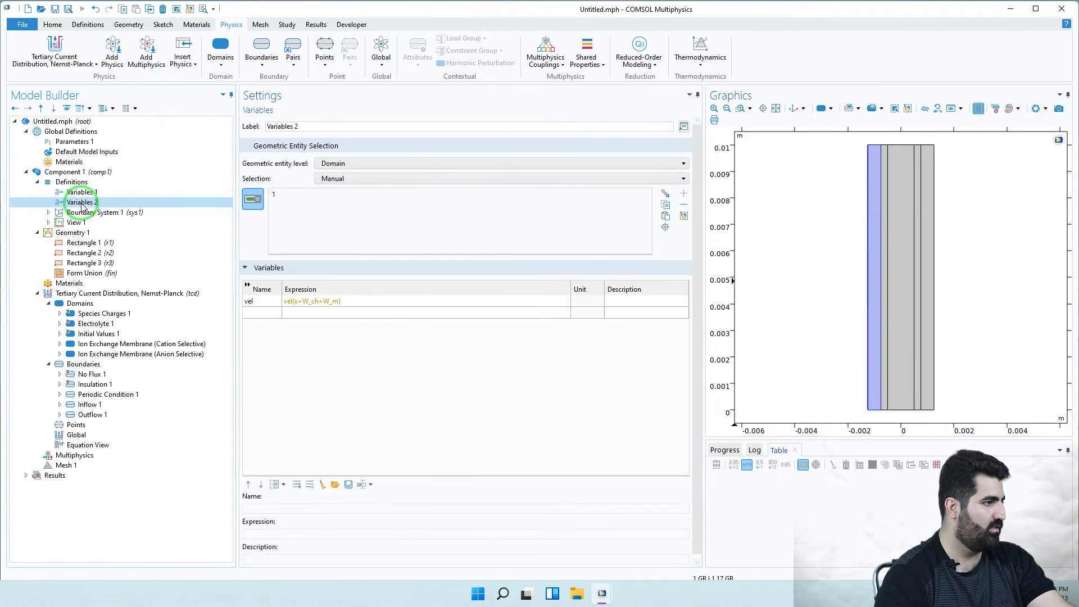
{"action": "right_click", "coordinate": [85, 205]}
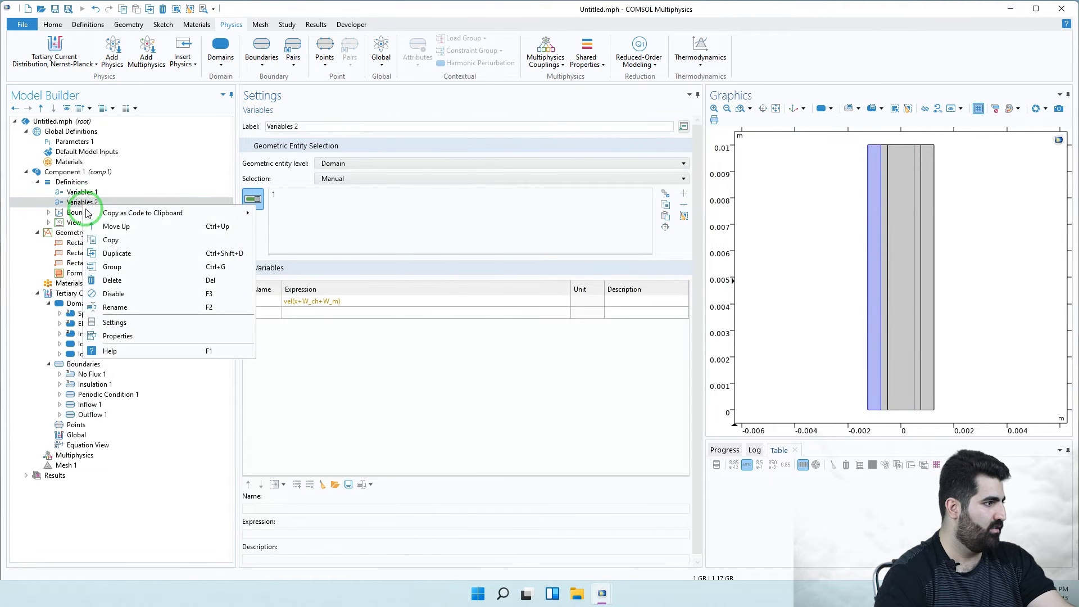
{"action": "left_click", "coordinate": [129, 253]}
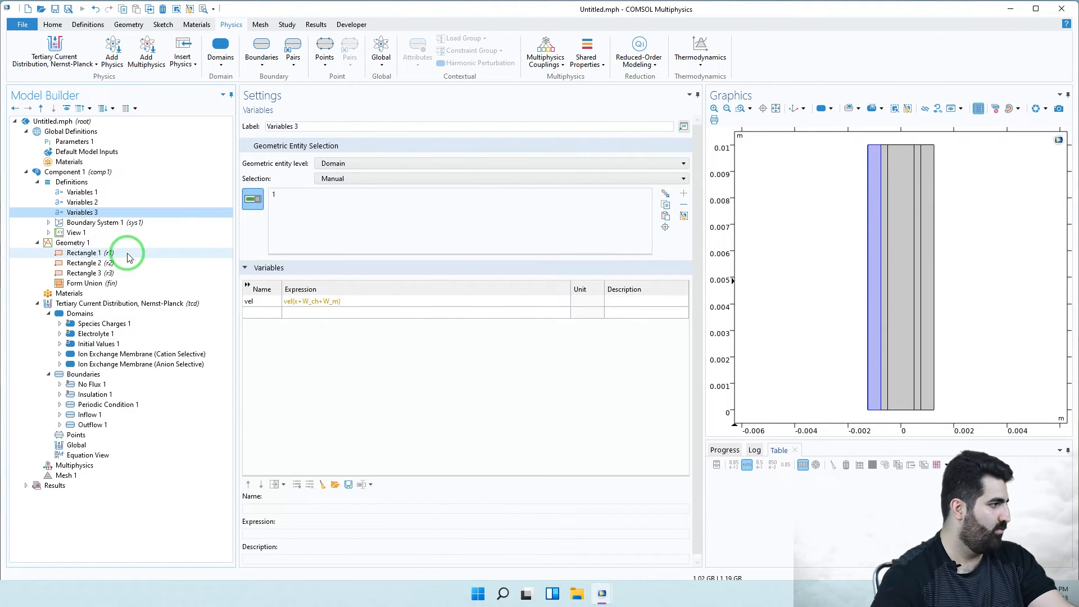
{"action": "left_click", "coordinate": [303, 301]}
{"action": "key", "text": "BackSpace"}
{"action": "type", "text": "-"}
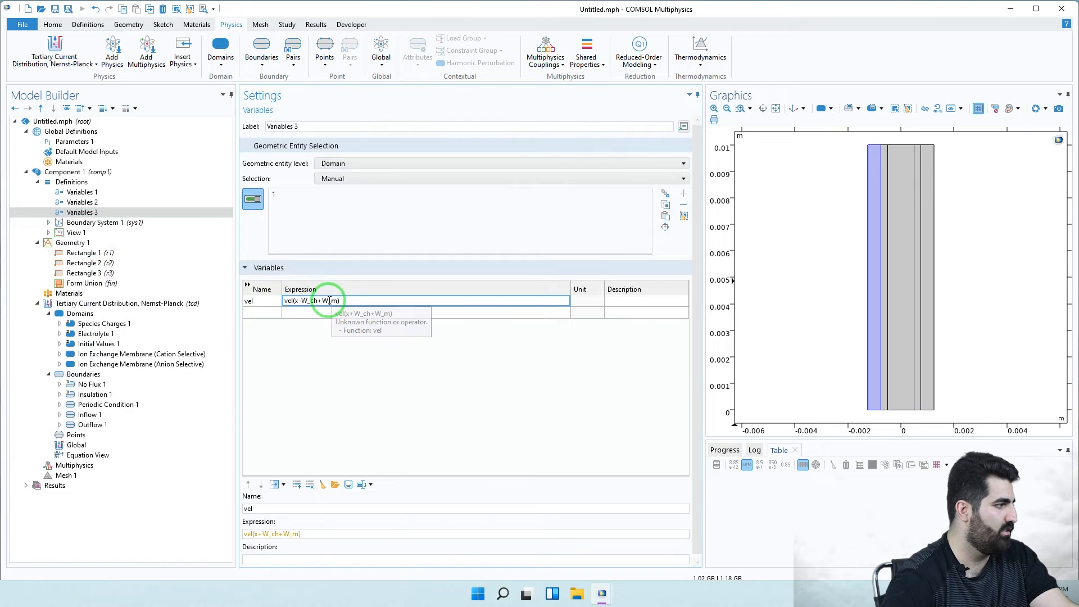
{"action": "left_click", "coordinate": [320, 302]}
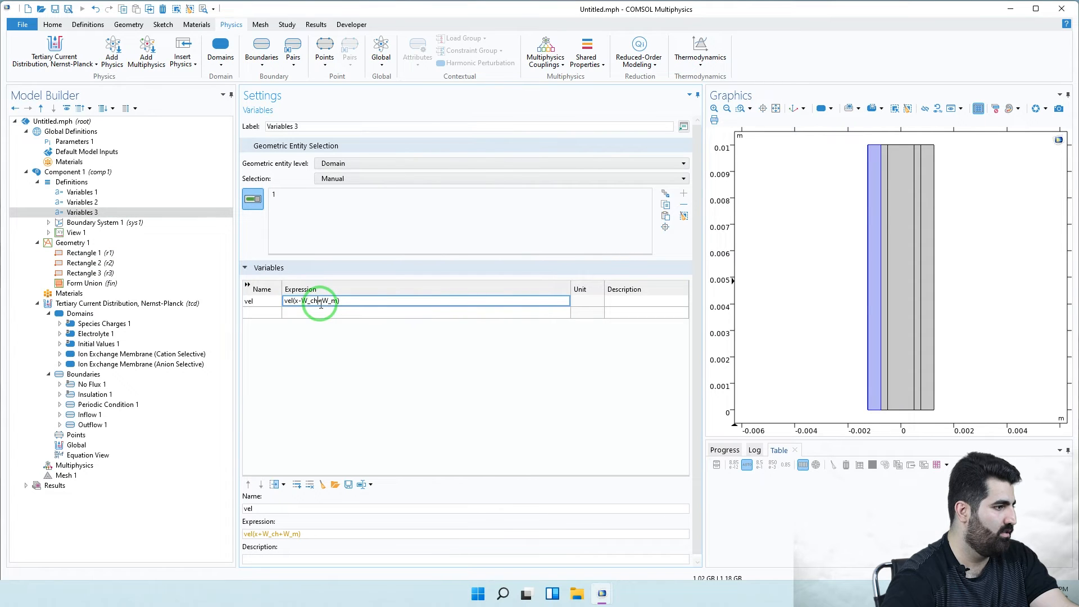
{"action": "left_click_drag", "start_coordinate": [321, 302], "coordinate": [324, 303]}
{"action": "type", "text": "-"}
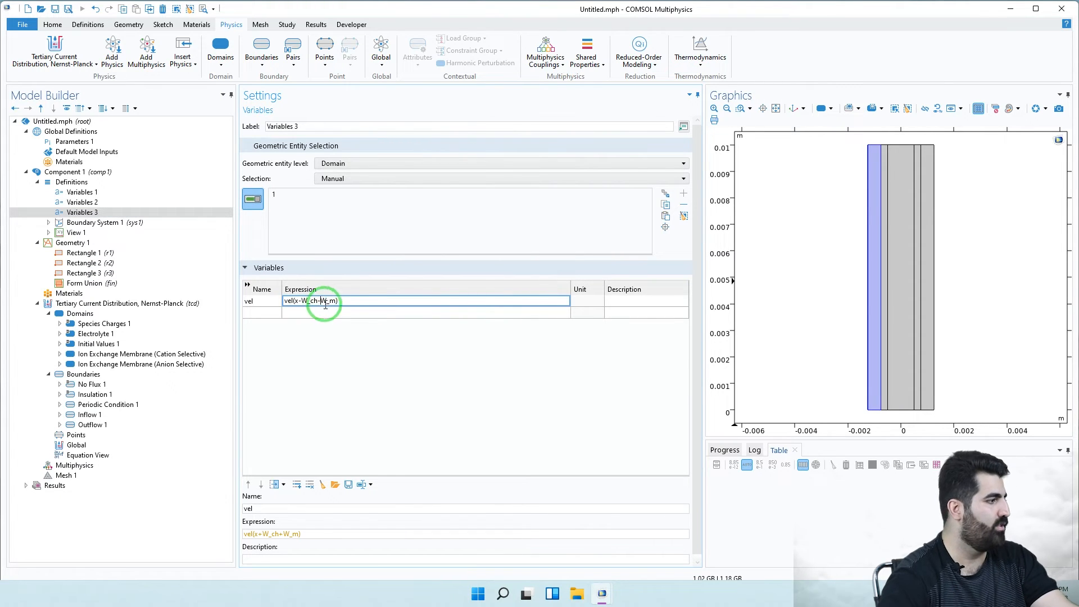
{"action": "left_click", "coordinate": [932, 239]}
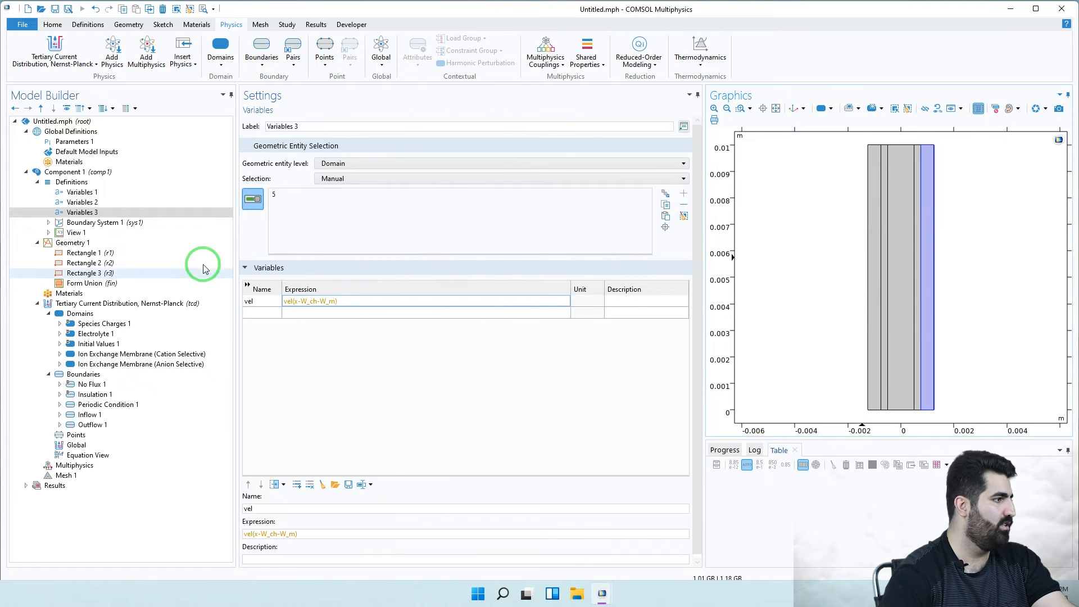
- Add a new Analytic function under Definitions
{"action": "right_click", "coordinate": [86, 182]}
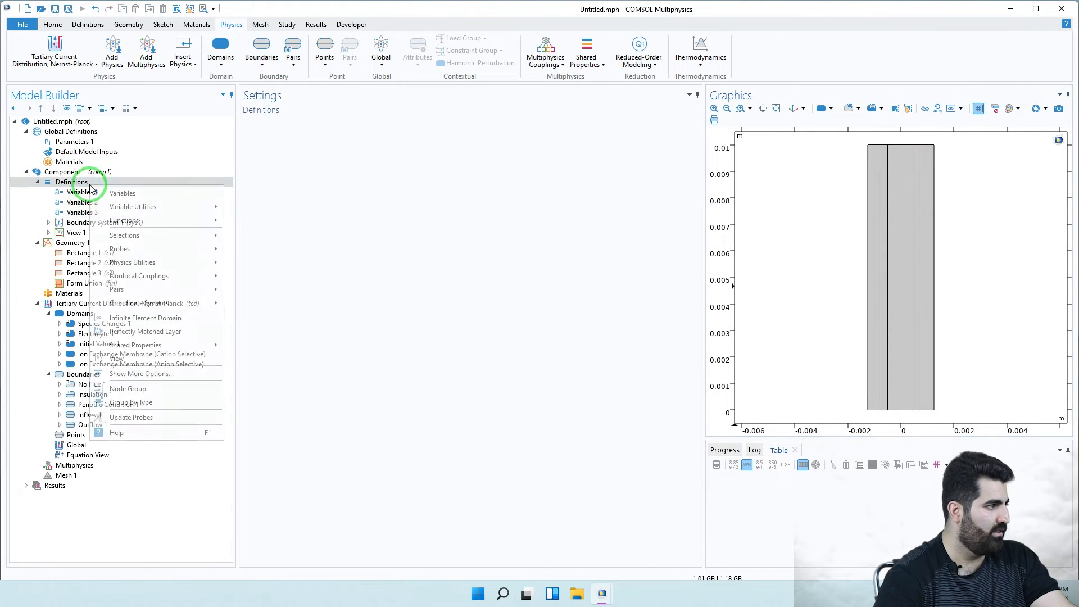
{"action": "mouse_move", "coordinate": [188, 221]}
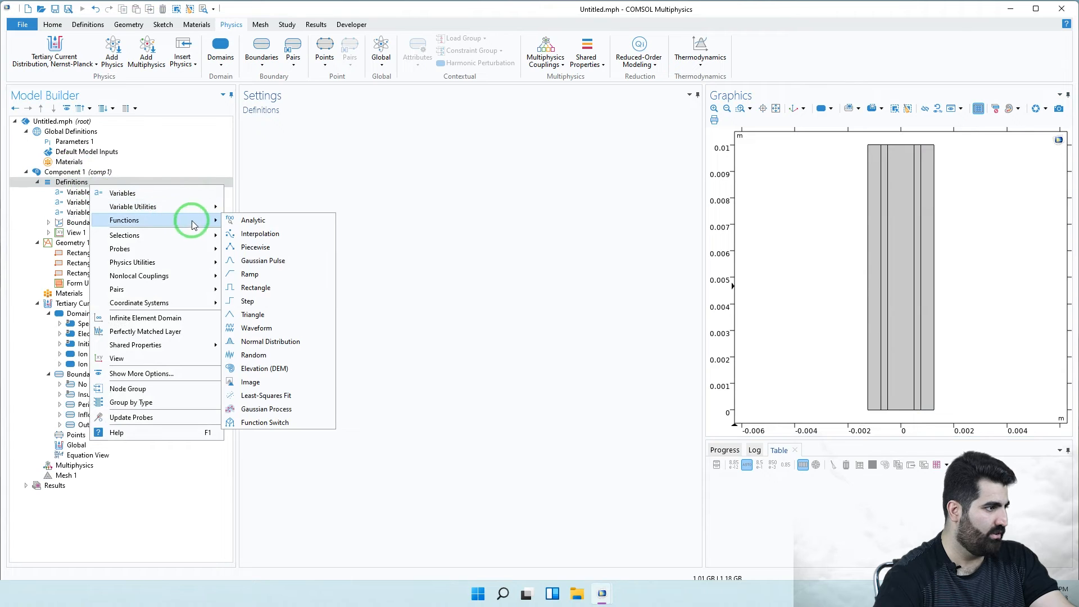
{"action": "left_click", "coordinate": [246, 221]}
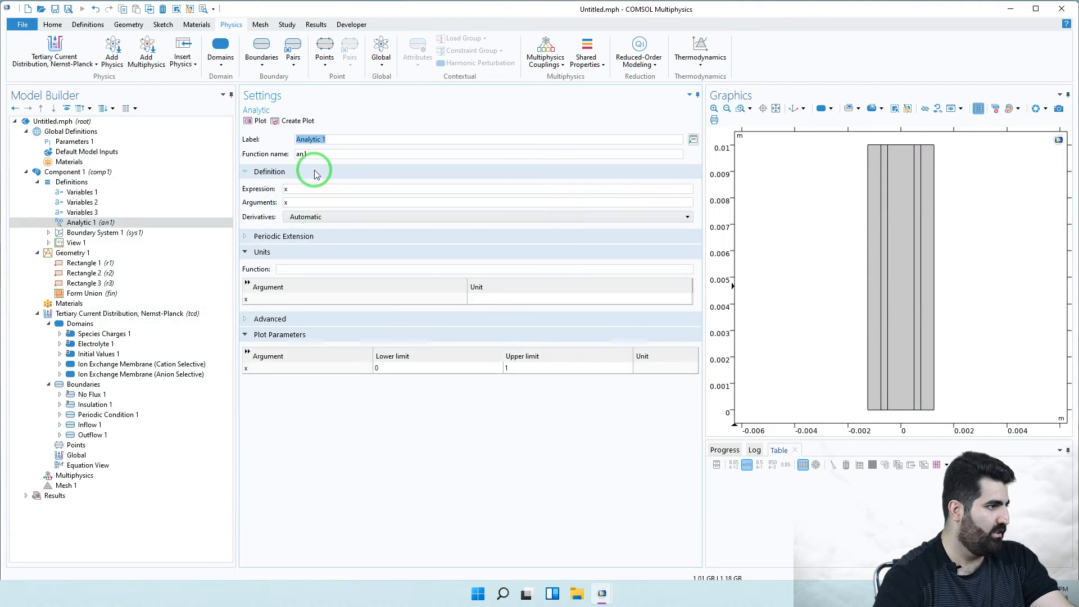
- Rename the analytic function from an1 to vel
{"action": "left_click_drag", "start_coordinate": [322, 152], "coordinate": [291, 157]}
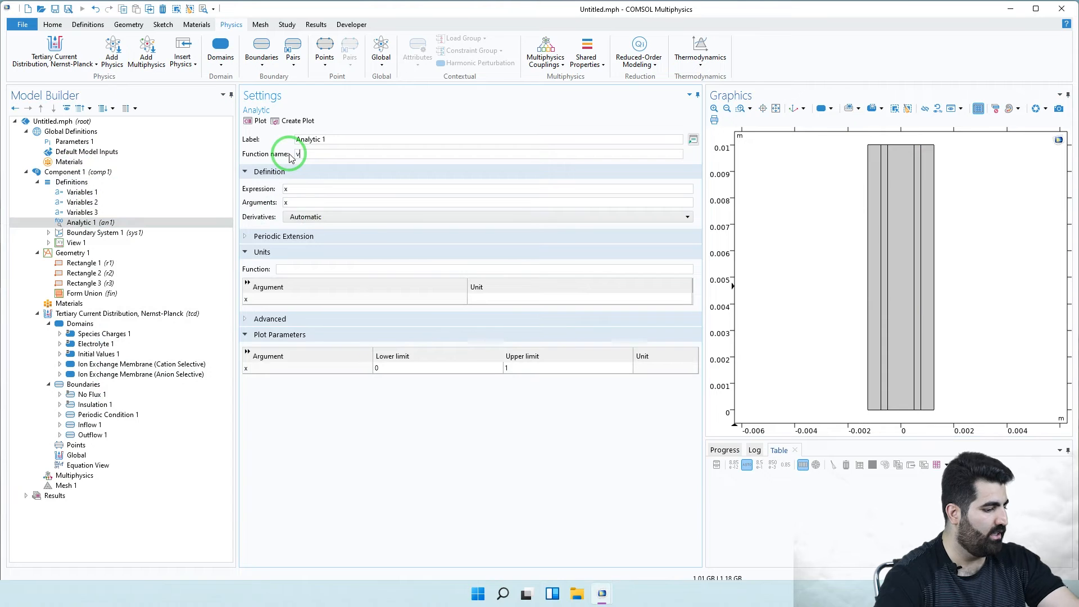
{"action": "type", "text": "vel"}
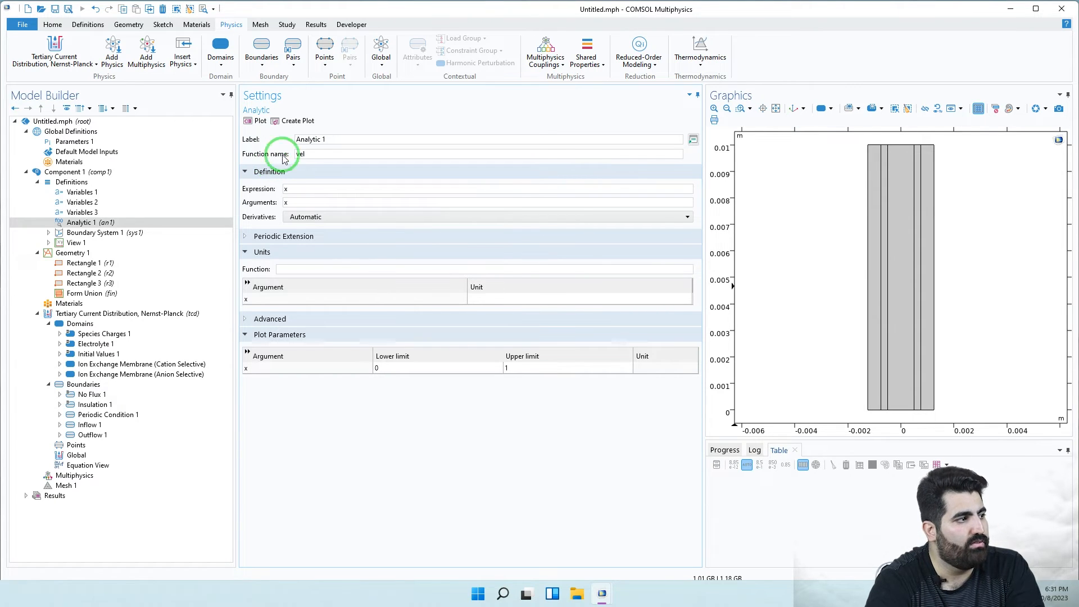
{"action": "left_click", "coordinate": [306, 160]}
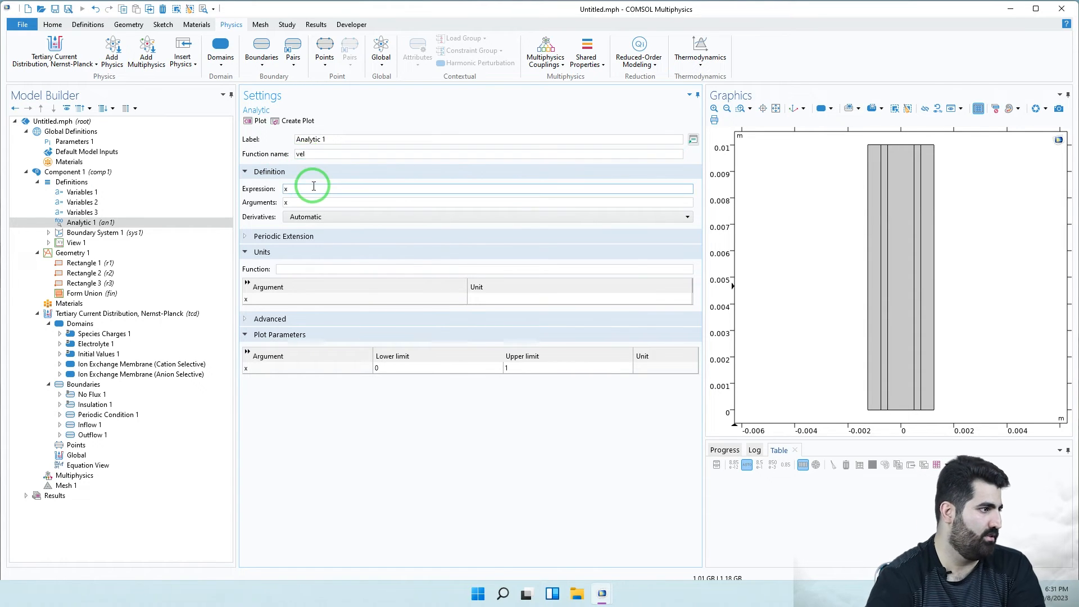
- Enter the vel expression 3*v_avg*(1-(t)/W_ch/2)^2, correcting the lowercase w to W
{"action": "key", "text": "Tab"}
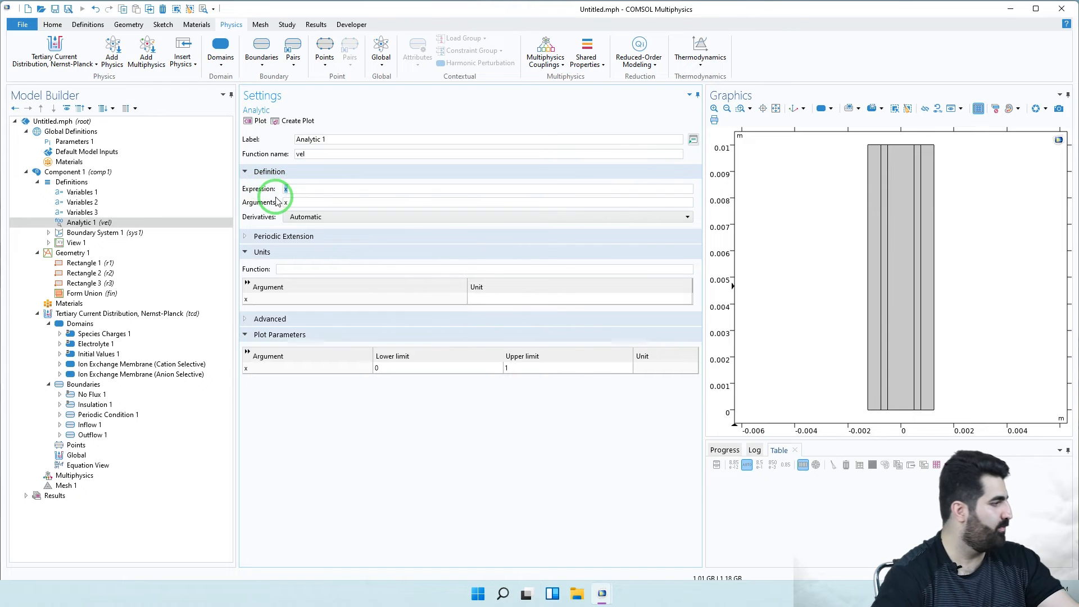
{"action": "left_click", "coordinate": [309, 200]}
{"action": "type", "text": "3*v_"}
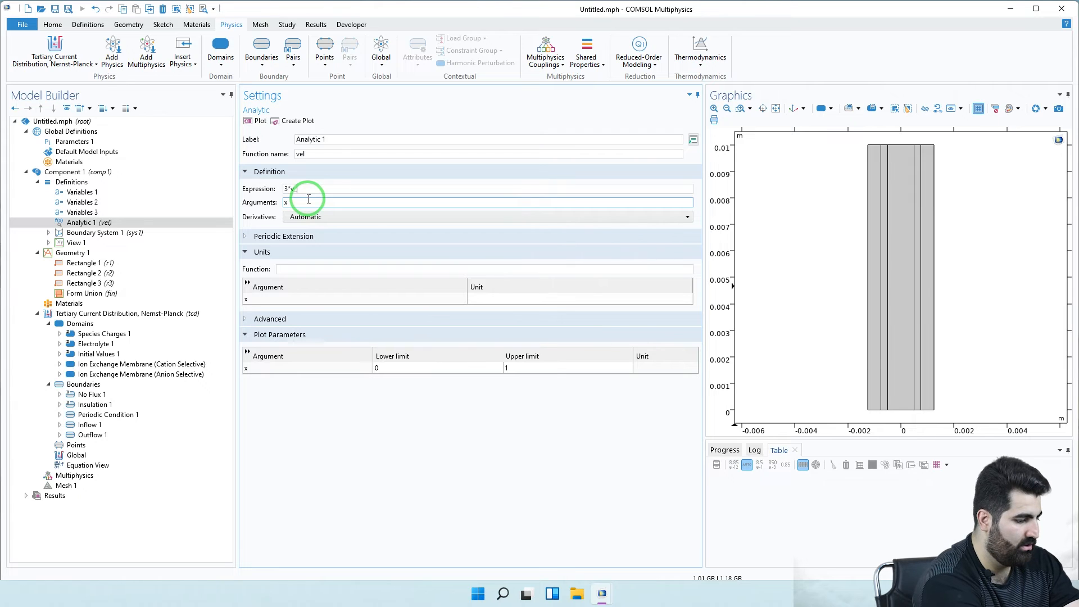
{"action": "type", "text": "a"}
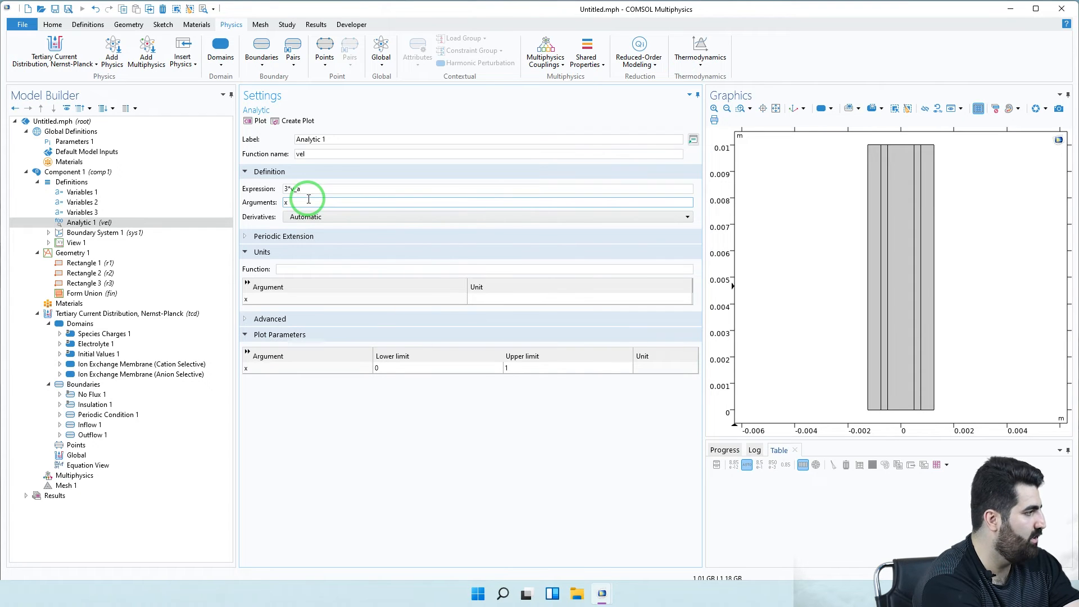
{"action": "type", "text": "vg"}
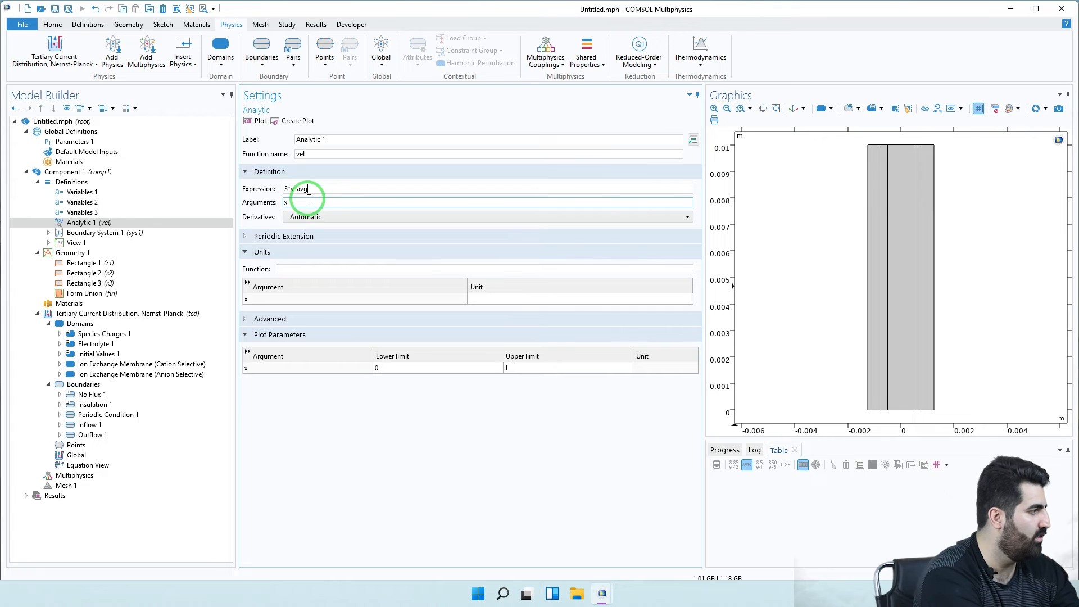
{"action": "type", "text": "*"}
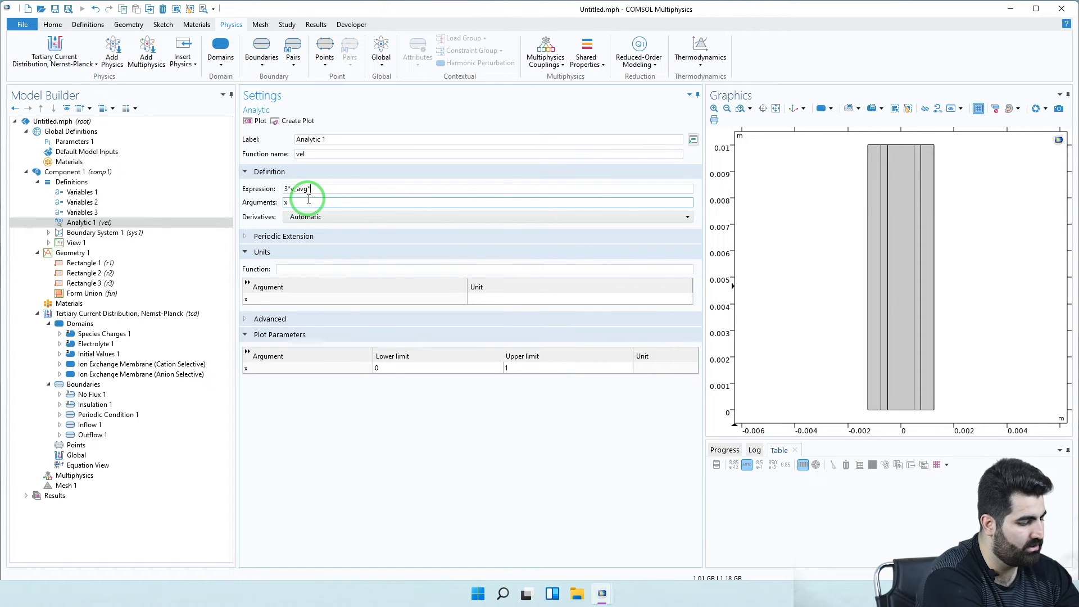
{"action": "type", "text": "()"}
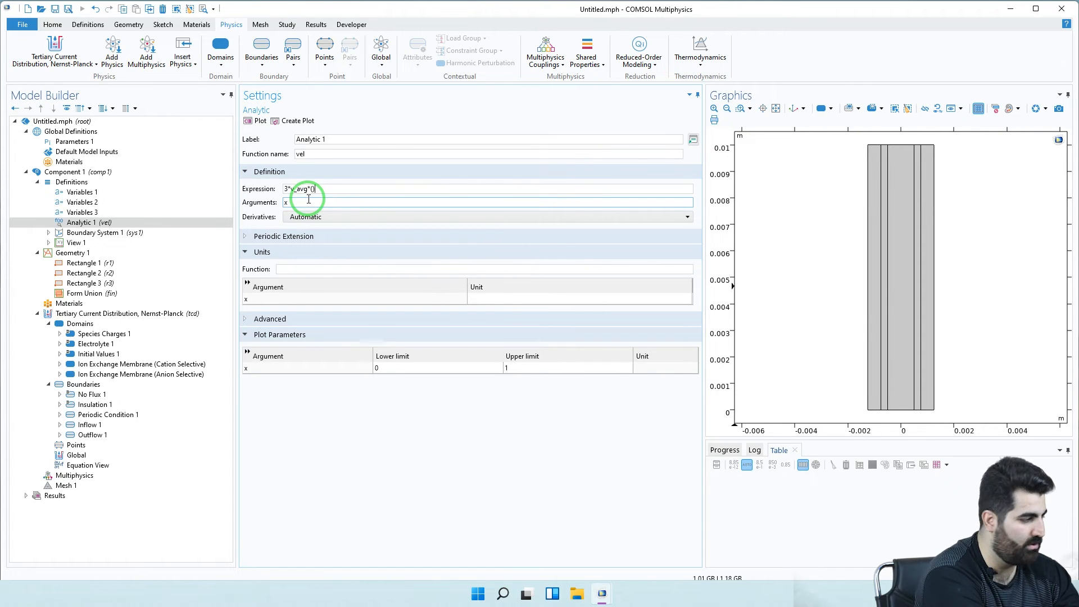
{"action": "type", "text": "1-("}
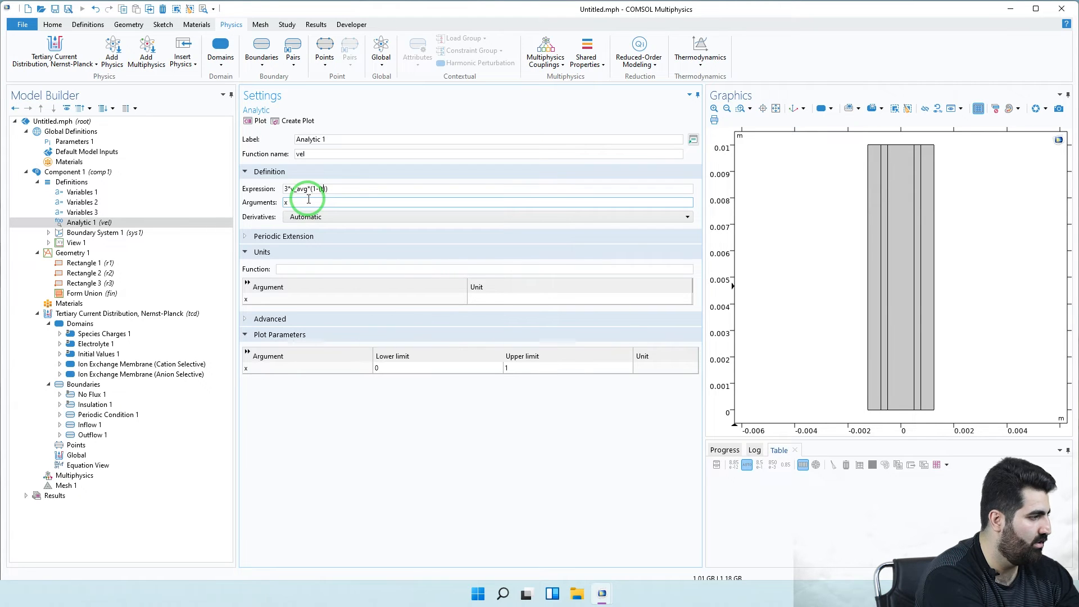
{"action": "type", "text": "t)/"}
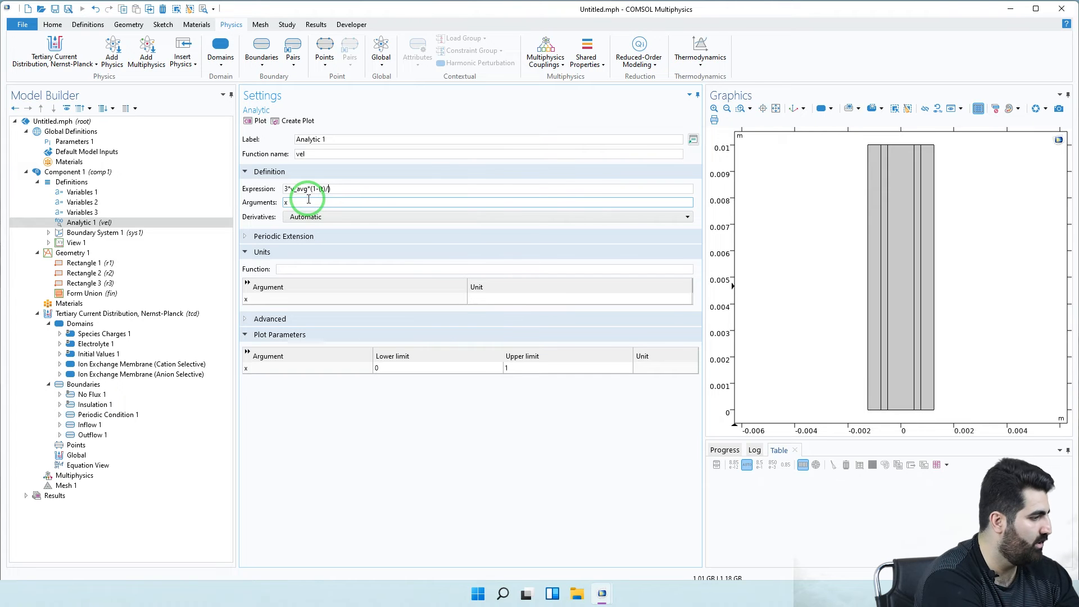
{"action": "type", "text": "w"}
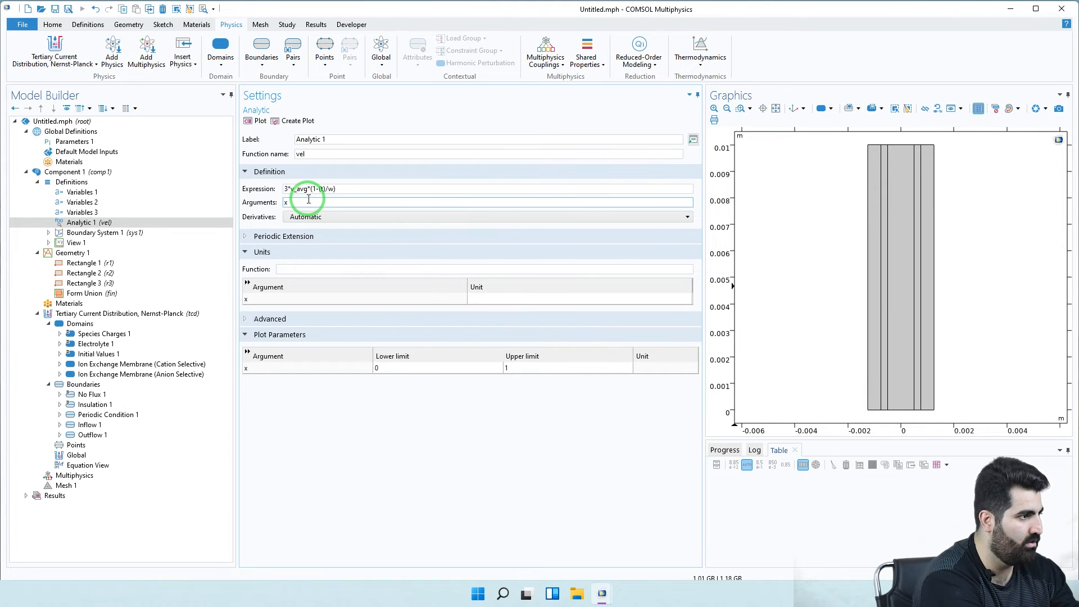
{"action": "key", "text": "BackSpace"}
{"action": "type", "text": "W_c"}
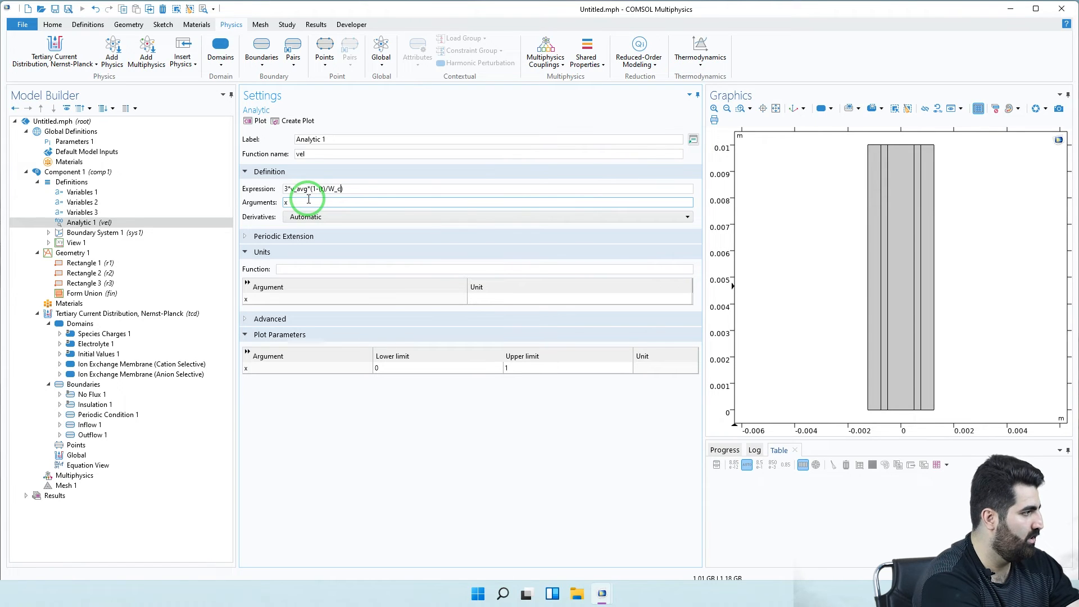
{"action": "type", "text": "h"}
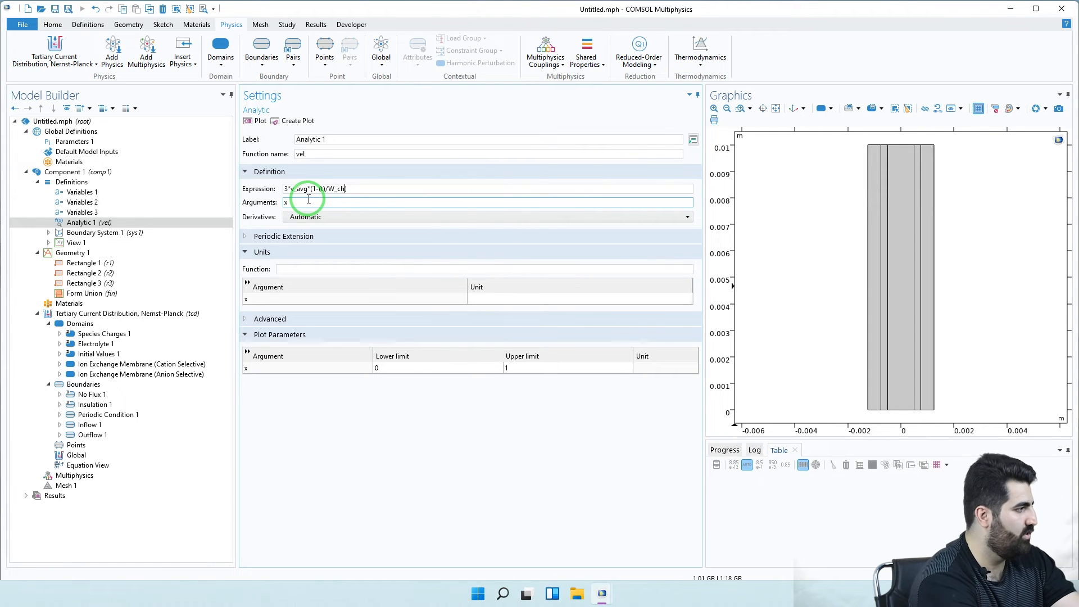
{"action": "type", "text": "/2"}
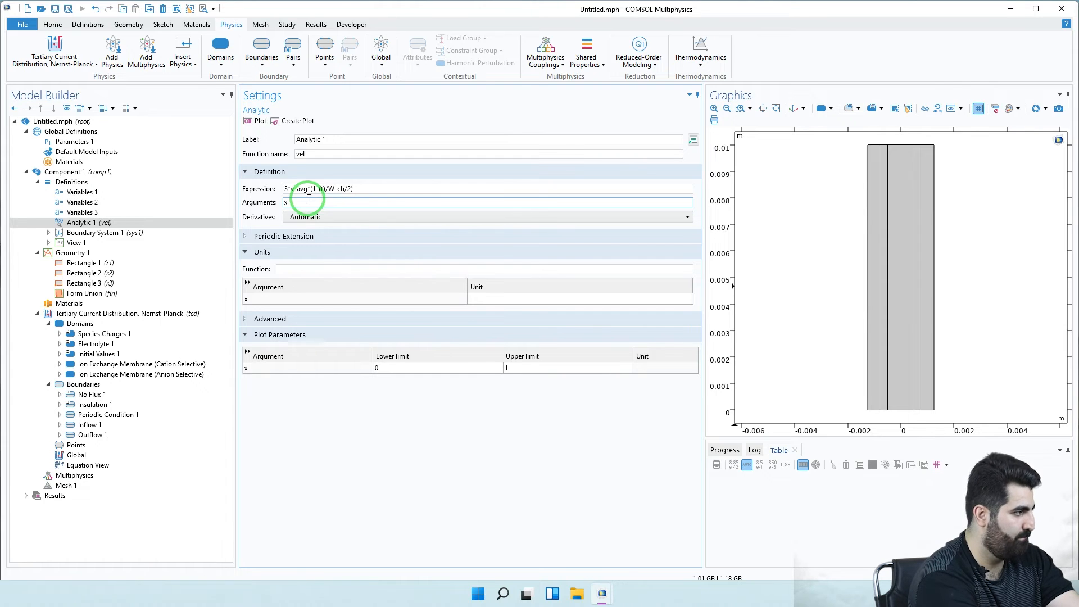
{"action": "type", "text": ")"}
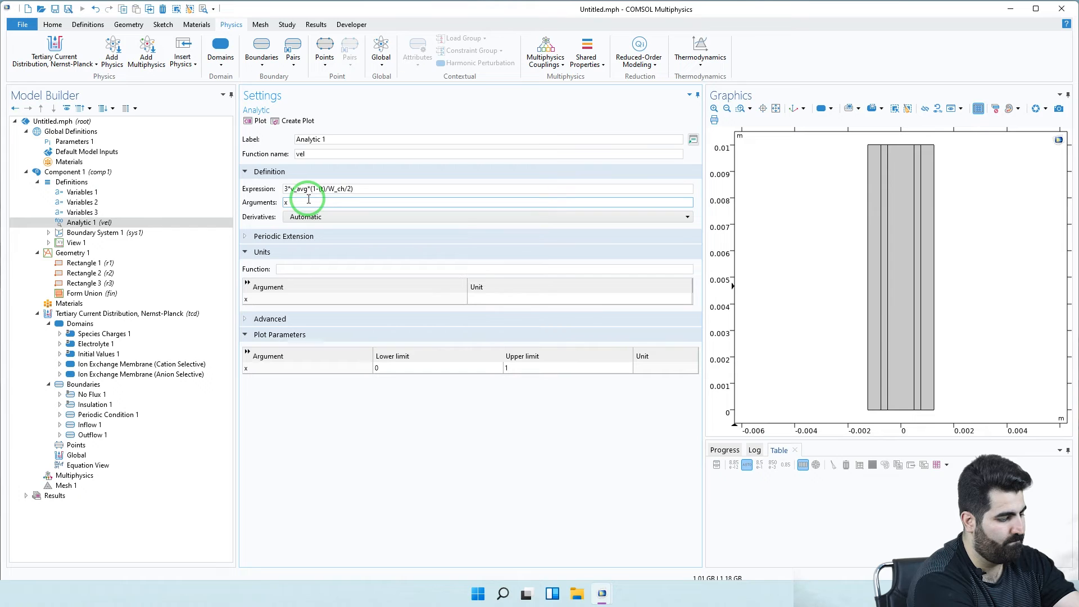
{"action": "type", "text": "^2"}
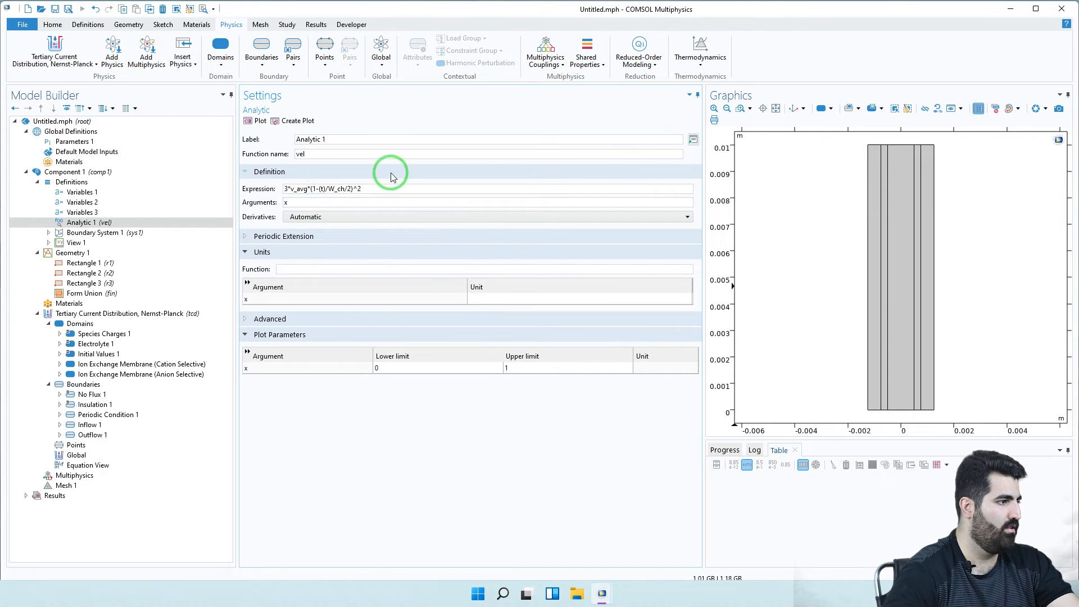
- Change the function's argument from x to t
{"action": "double_click", "coordinate": [285, 203]}
{"action": "type", "text": "t"}
{"action": "left_click", "coordinate": [305, 188]}
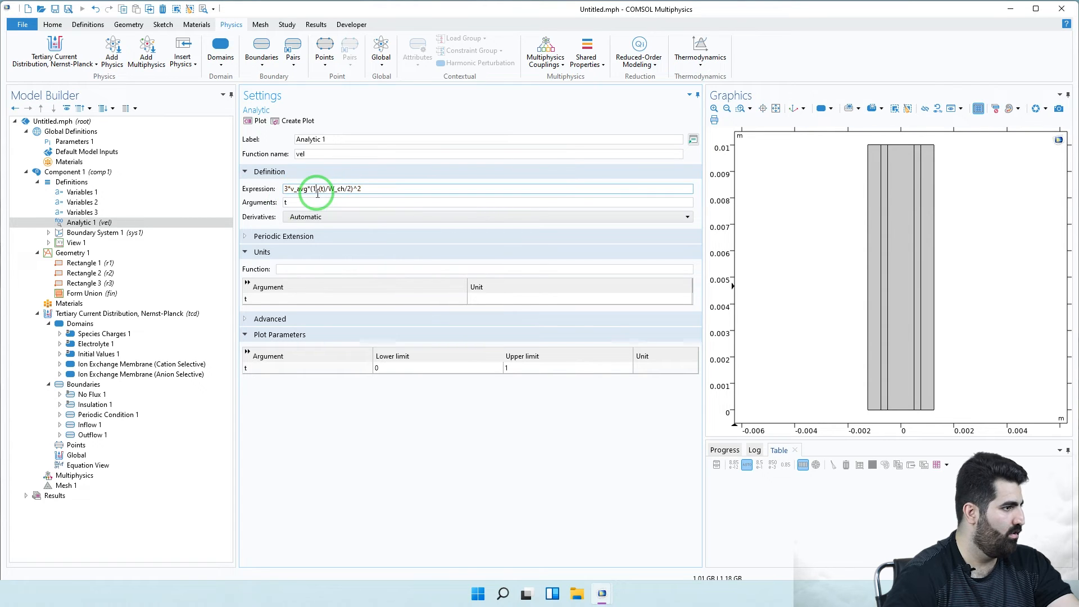
{"action": "left_click", "coordinate": [345, 192]}
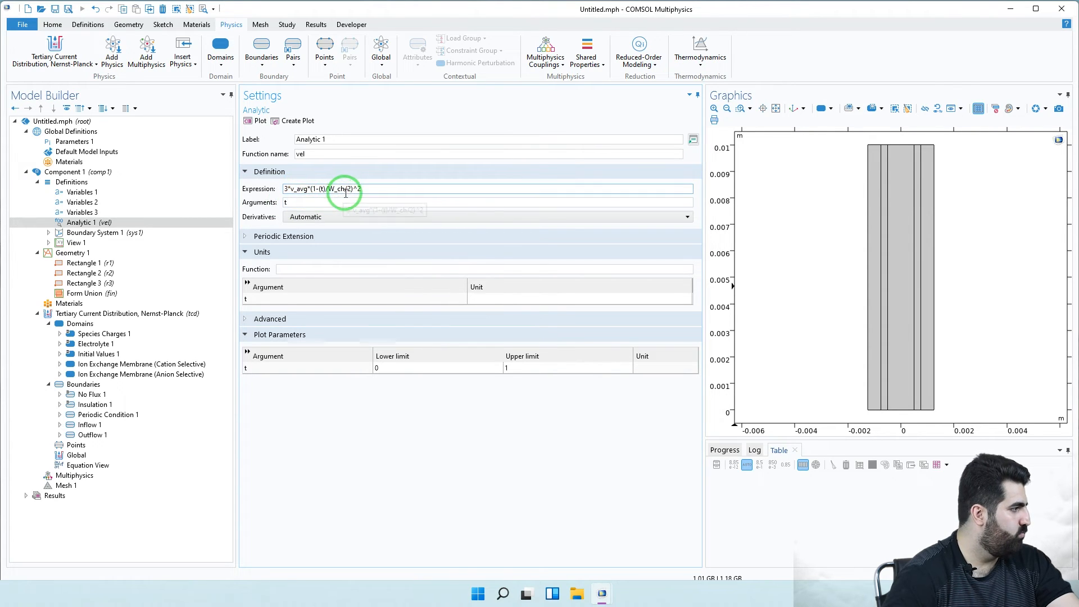
- Fix the brackets so the expression reads 3*v_avg*(1-((t)/W_ch/2)^2)
{"action": "left_click", "coordinate": [388, 190]}
{"action": "type", "text": ")"}
{"action": "key", "text": "Return"}
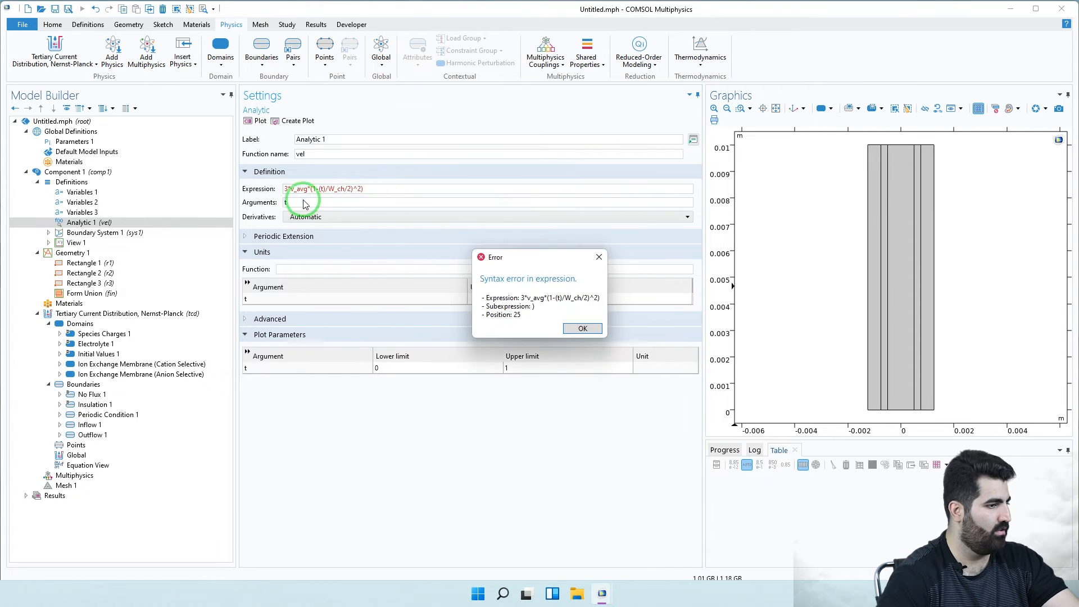
{"action": "left_click", "coordinate": [584, 329]}
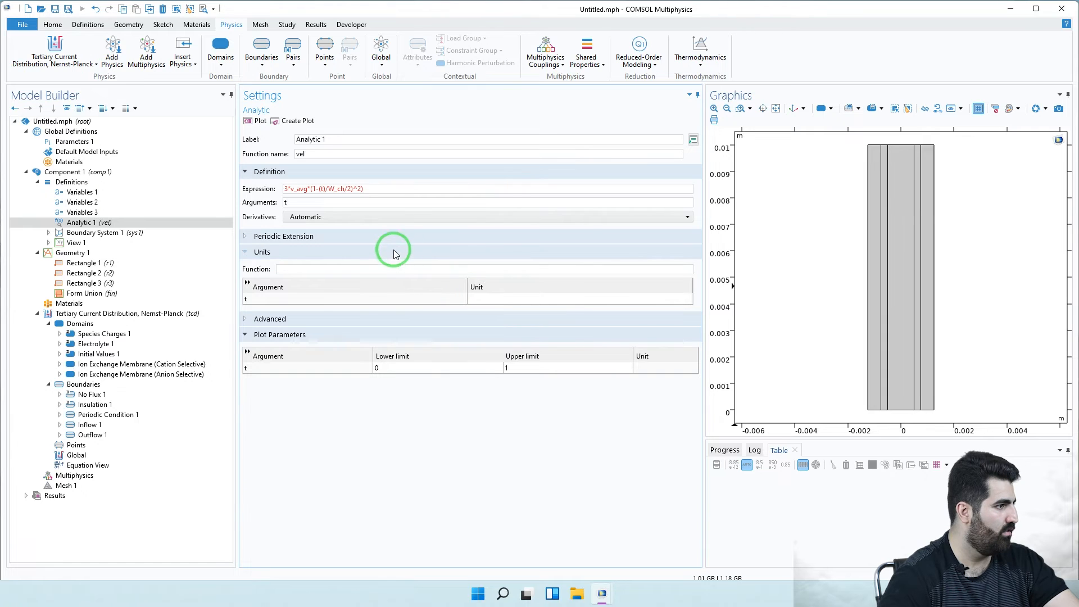
{"action": "mouse_move", "coordinate": [315, 193]}
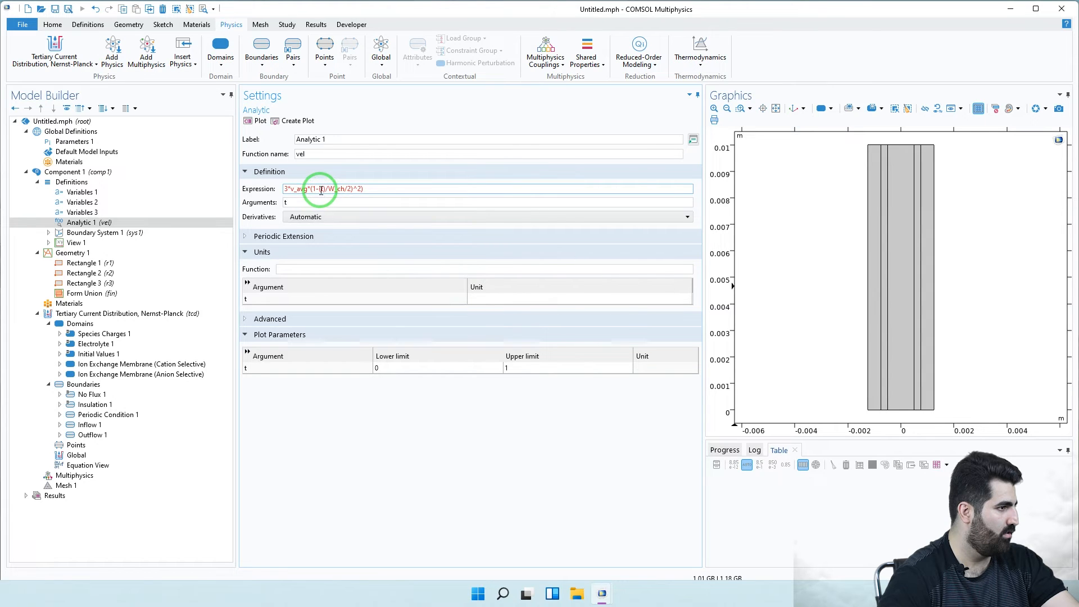
{"action": "type", "text": "("}
{"action": "left_click", "coordinate": [330, 203]}
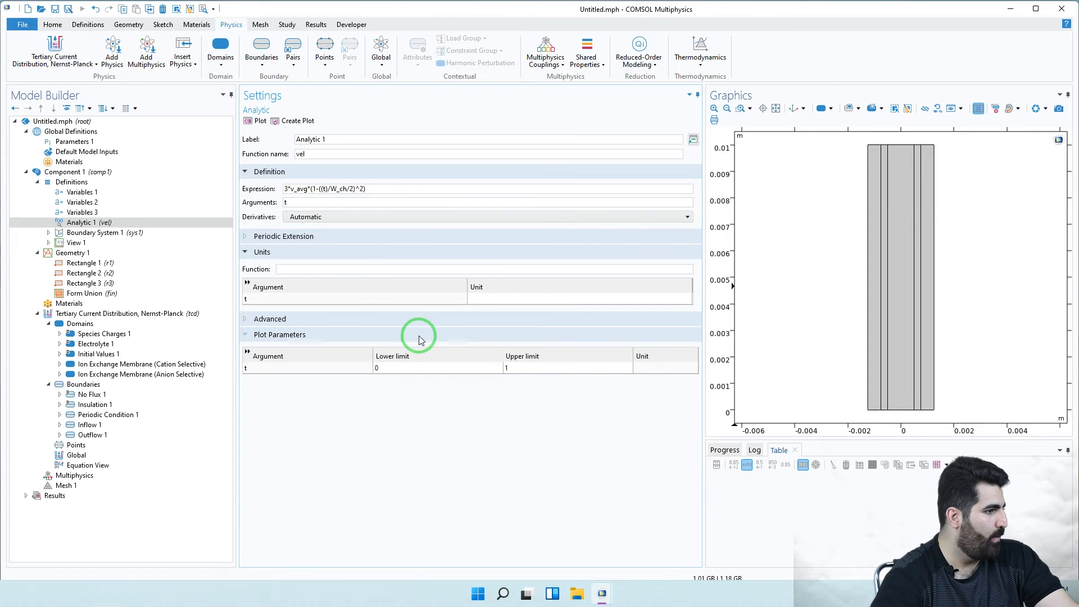
{"action": "left_click", "coordinate": [324, 269]}
- Give vel the function unit m/s and set the plot's lower t limit to -1
{"action": "type", "text": "m/s"}
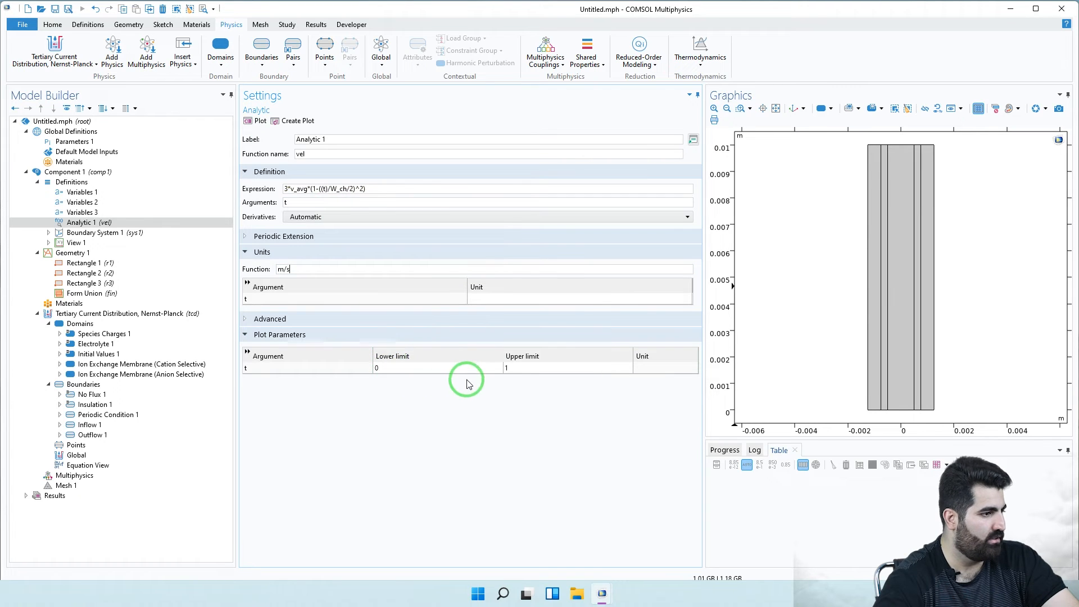
{"action": "left_click", "coordinate": [486, 368]}
{"action": "type", "text": "-1"}
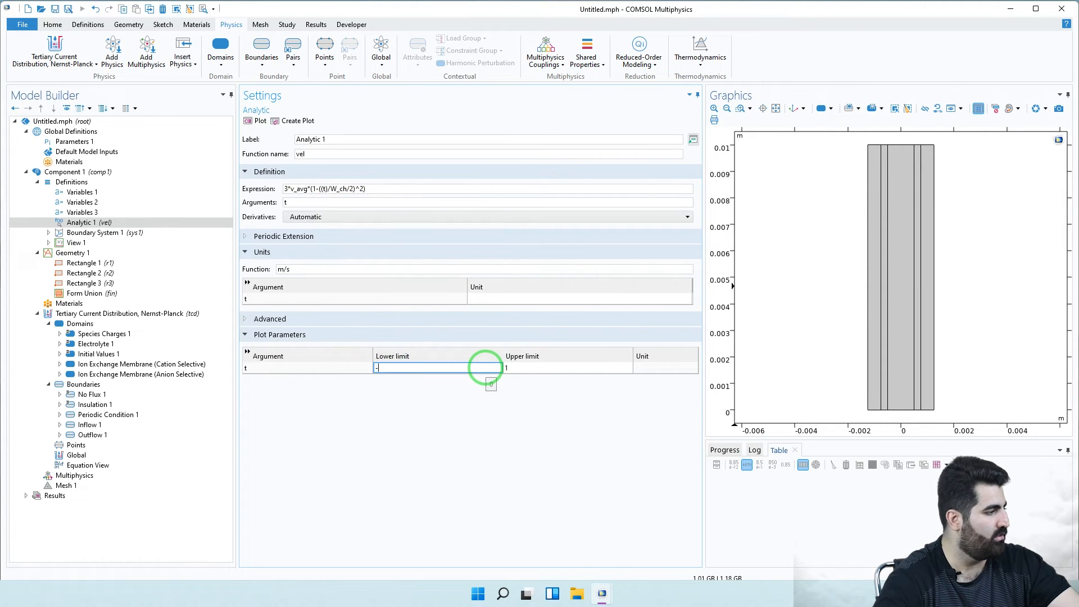
{"action": "left_click", "coordinate": [539, 369]}
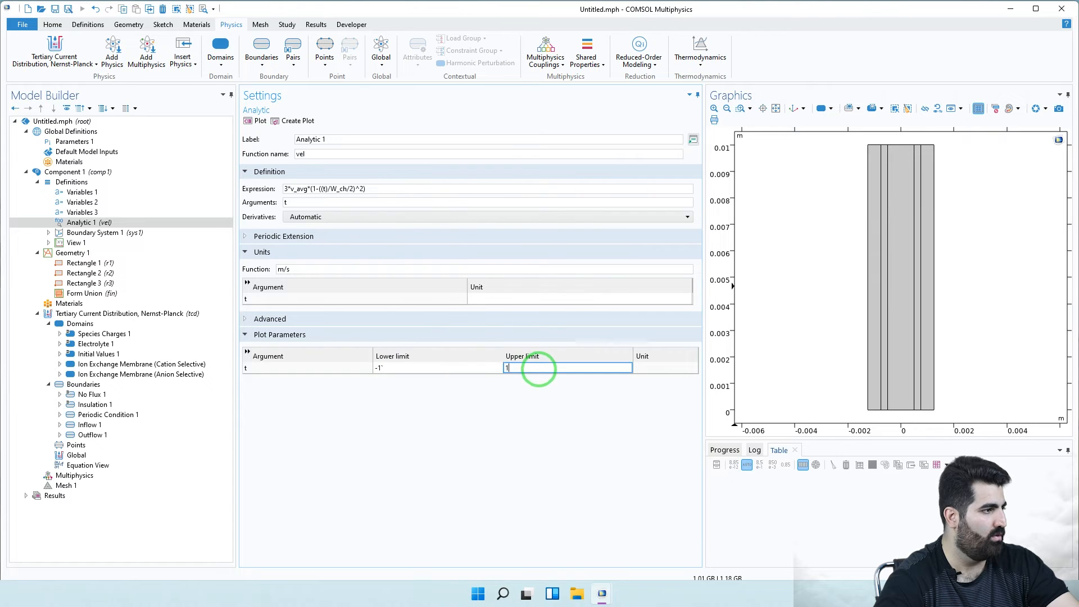
- Plot vel, then re-enter the rejected lower limit as -1
{"action": "left_click", "coordinate": [257, 121]}
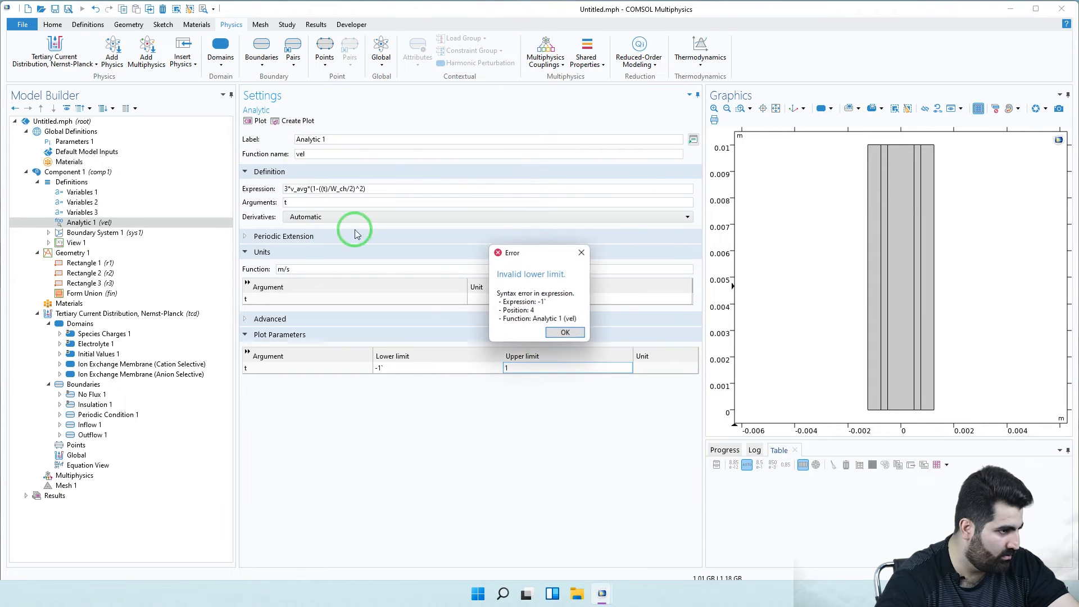
{"action": "left_click", "coordinate": [564, 332]}
{"action": "left_click", "coordinate": [396, 369]}
{"action": "double_click", "coordinate": [397, 366]}
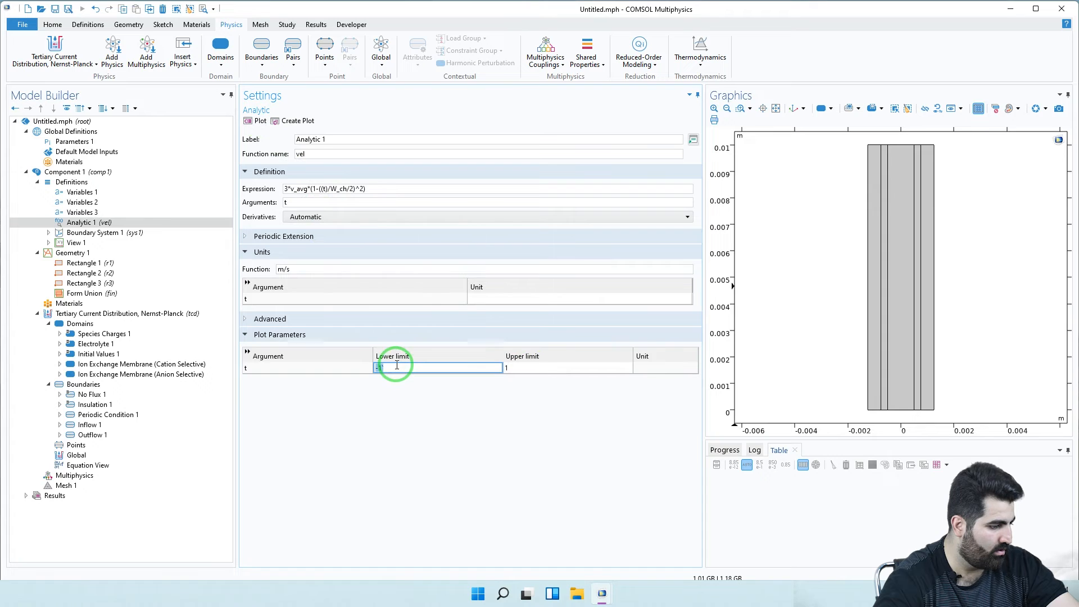
{"action": "type", "text": "-1"}
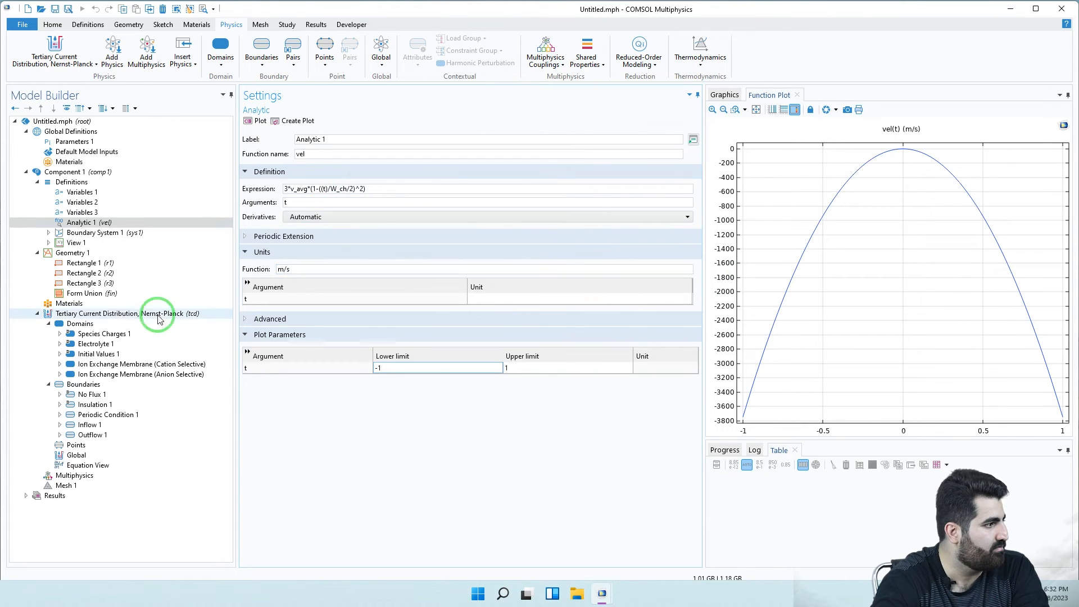
{"action": "left_click", "coordinate": [115, 345]}
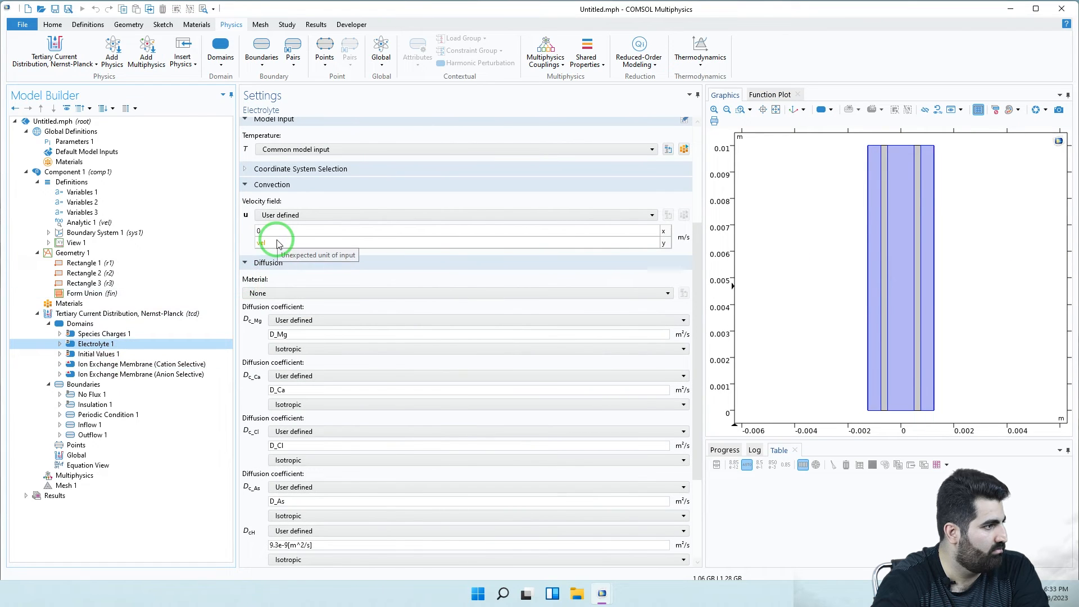
{"action": "left_click", "coordinate": [90, 202]}
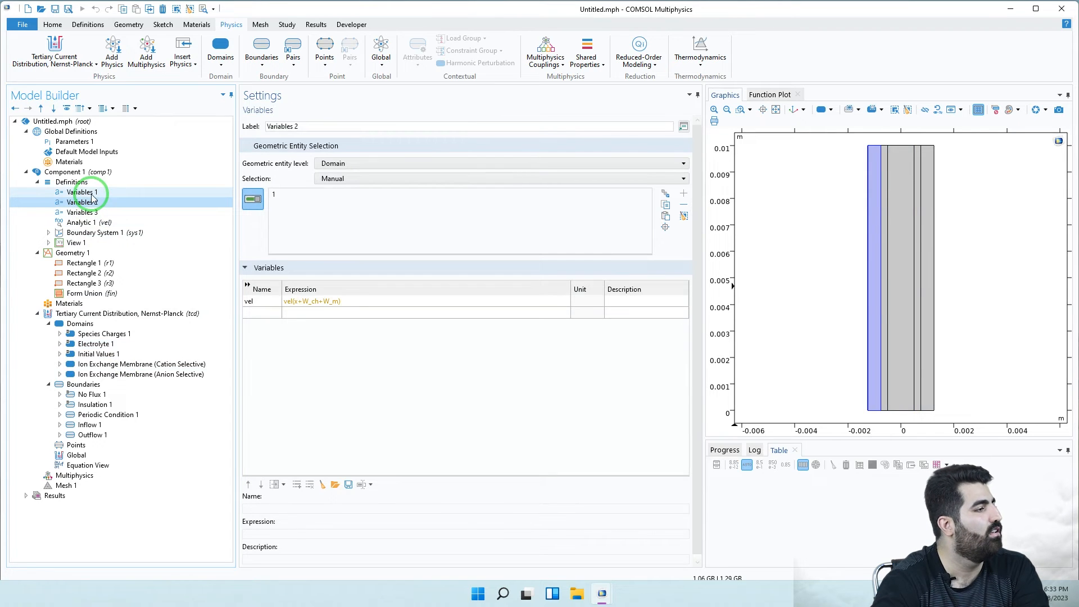
{"action": "left_click", "coordinate": [91, 194]}
{"action": "left_click", "coordinate": [97, 213]}
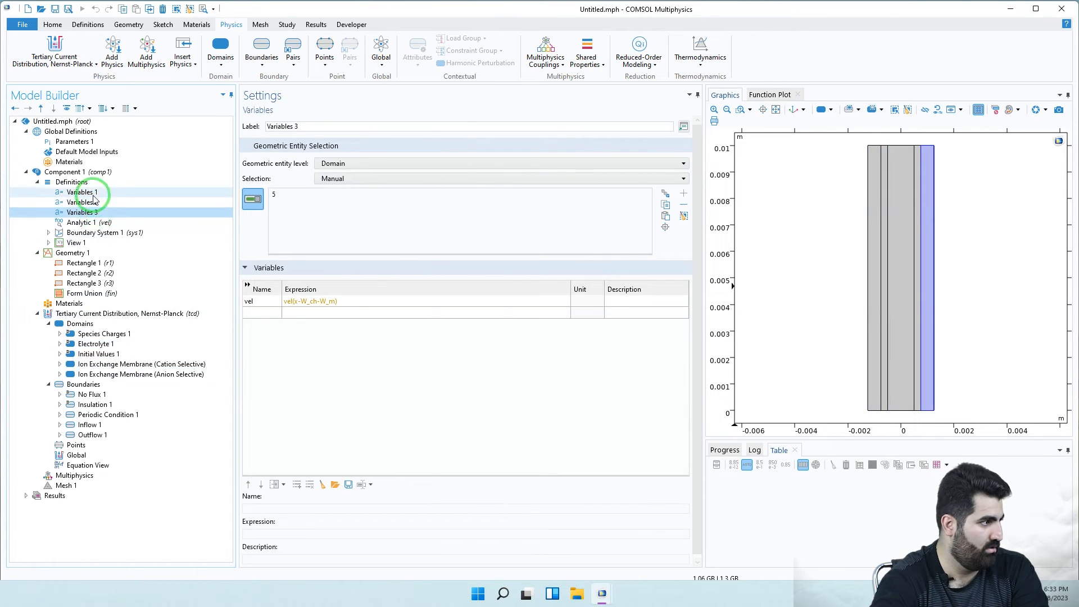
{"action": "left_click", "coordinate": [85, 222]}
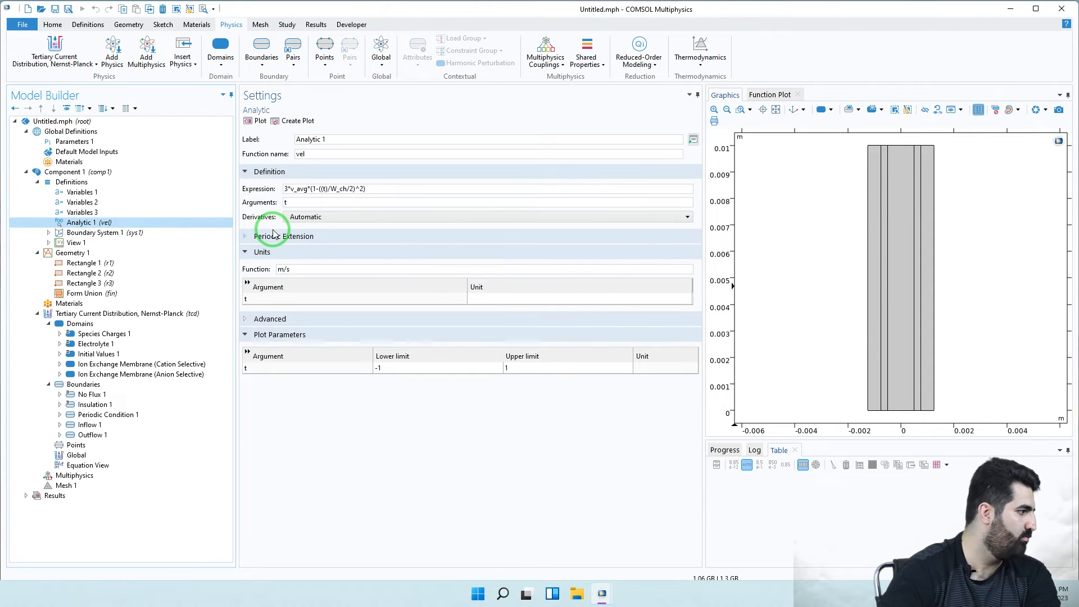
- Set argument t's unit to m in the Units table and plot range, then plot vel
{"action": "left_click", "coordinate": [501, 303]}
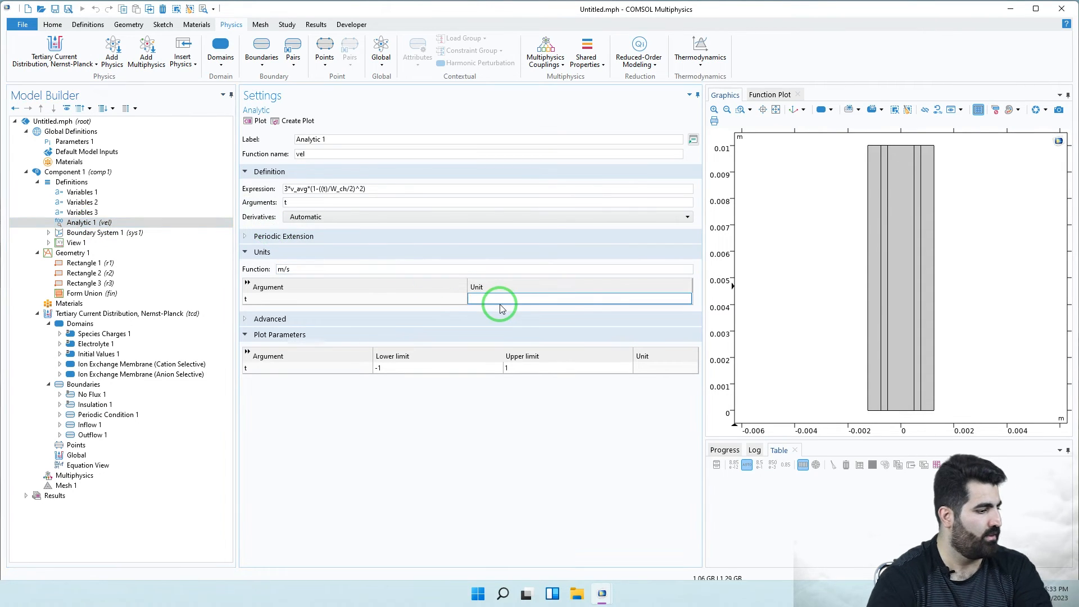
{"action": "type", "text": "m"}
{"action": "left_click", "coordinate": [649, 368]}
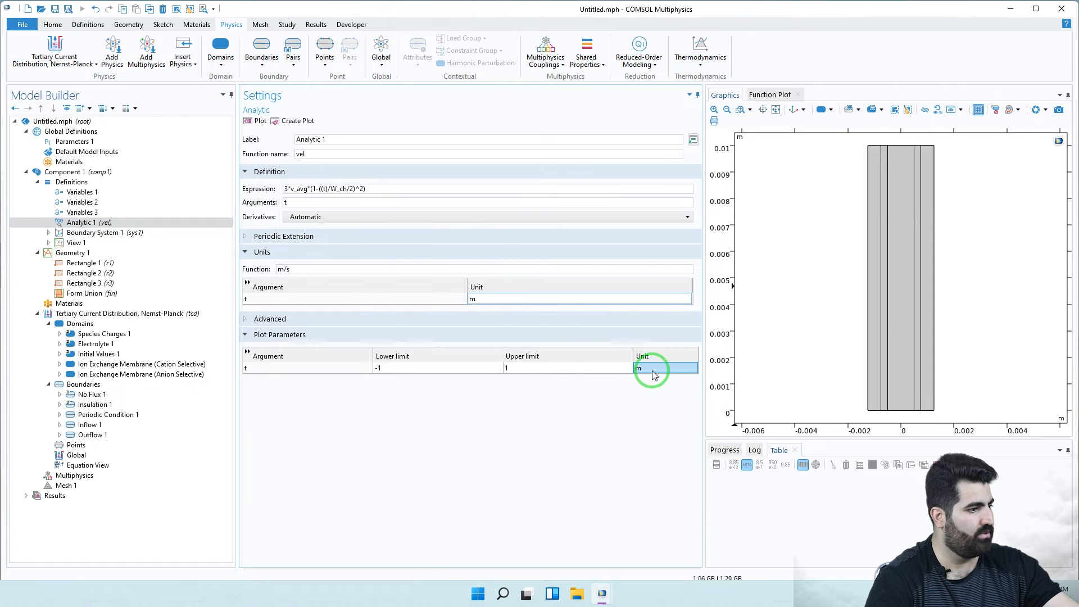
{"action": "left_click", "coordinate": [254, 121]}
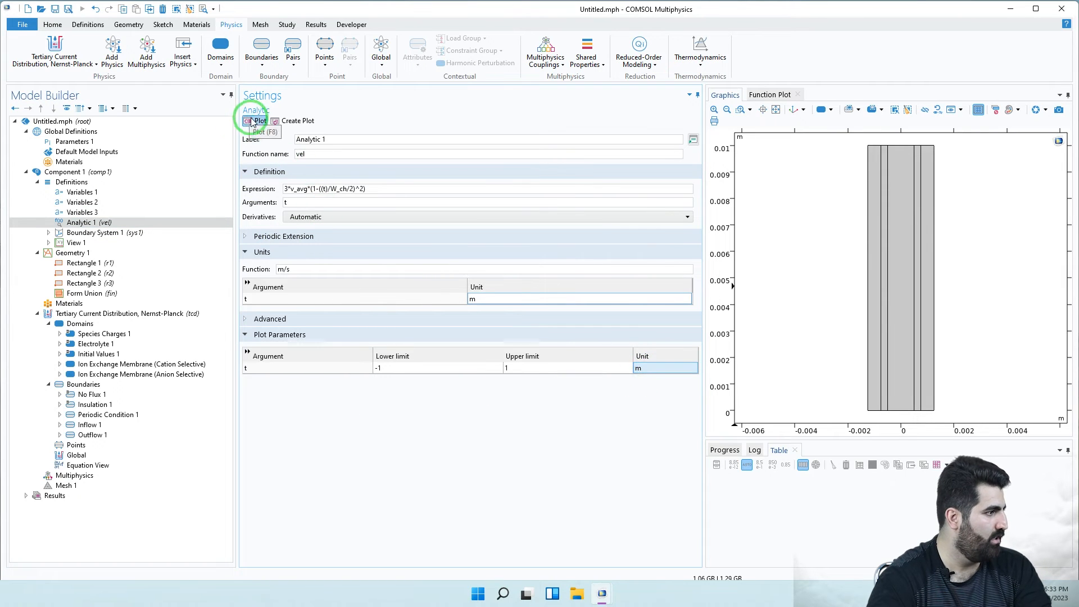
- Review the Electrolyte 1 velocity and Variables 2 vel, then check vel's periodic extension options
{"action": "left_click", "coordinate": [107, 346]}
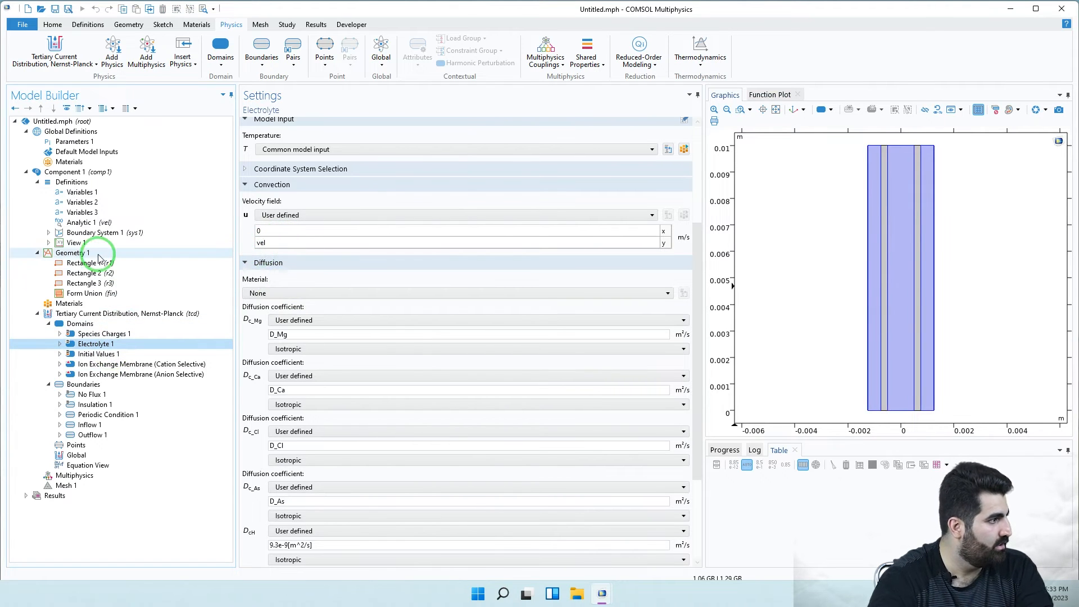
{"action": "left_click", "coordinate": [98, 203]}
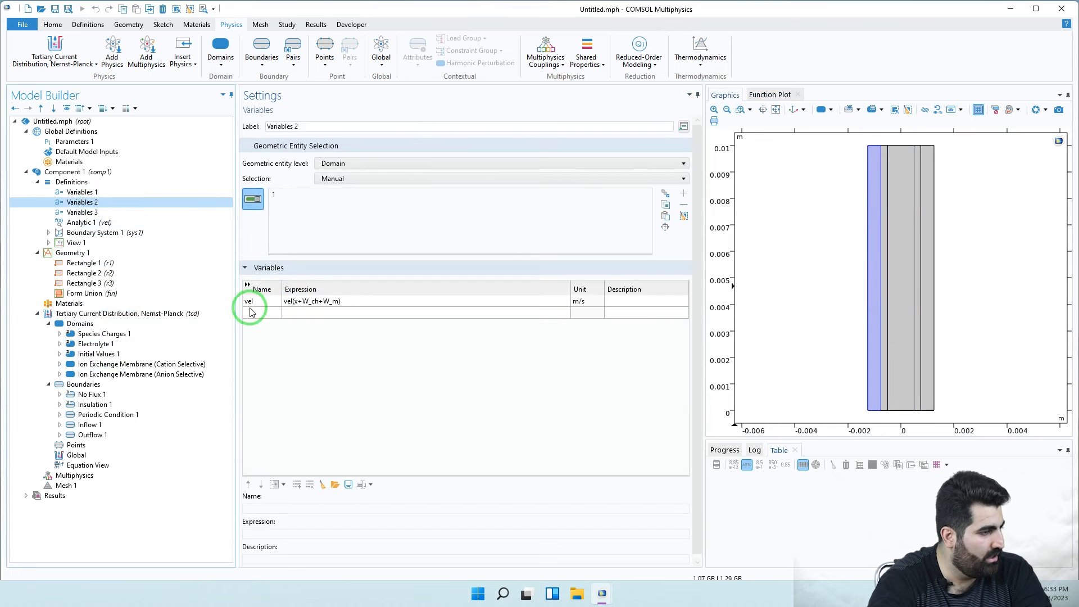
{"action": "left_click", "coordinate": [79, 224]}
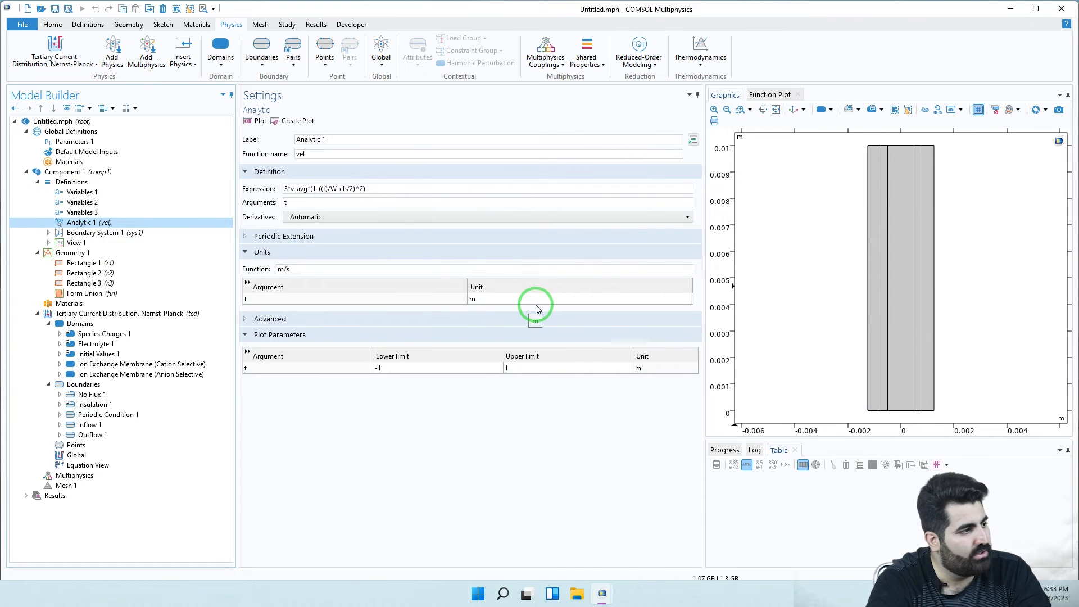
{"action": "left_click", "coordinate": [264, 236]}
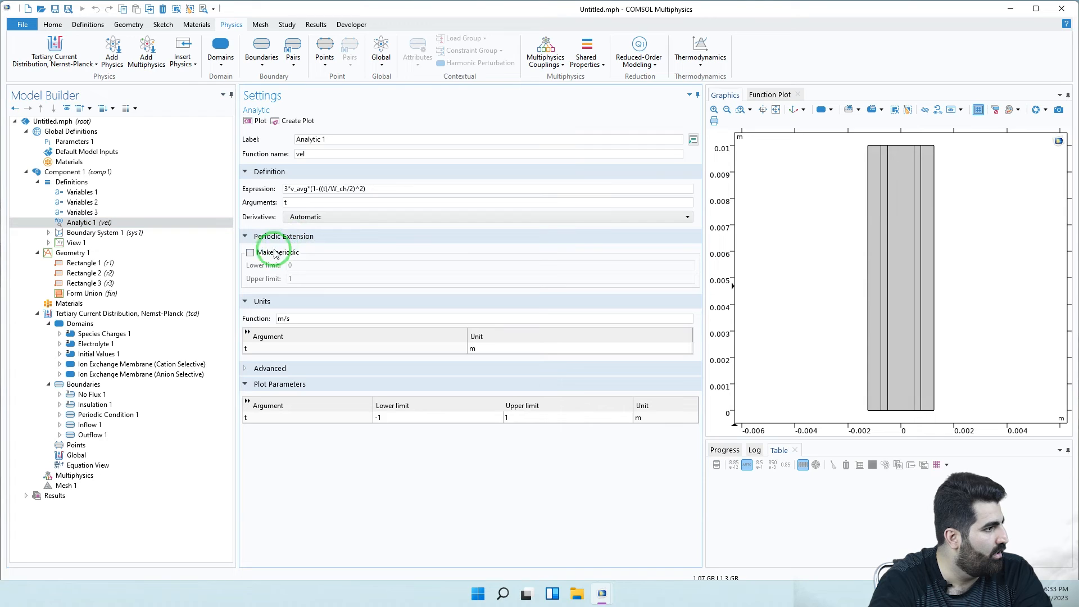
{"action": "left_click", "coordinate": [262, 235]}
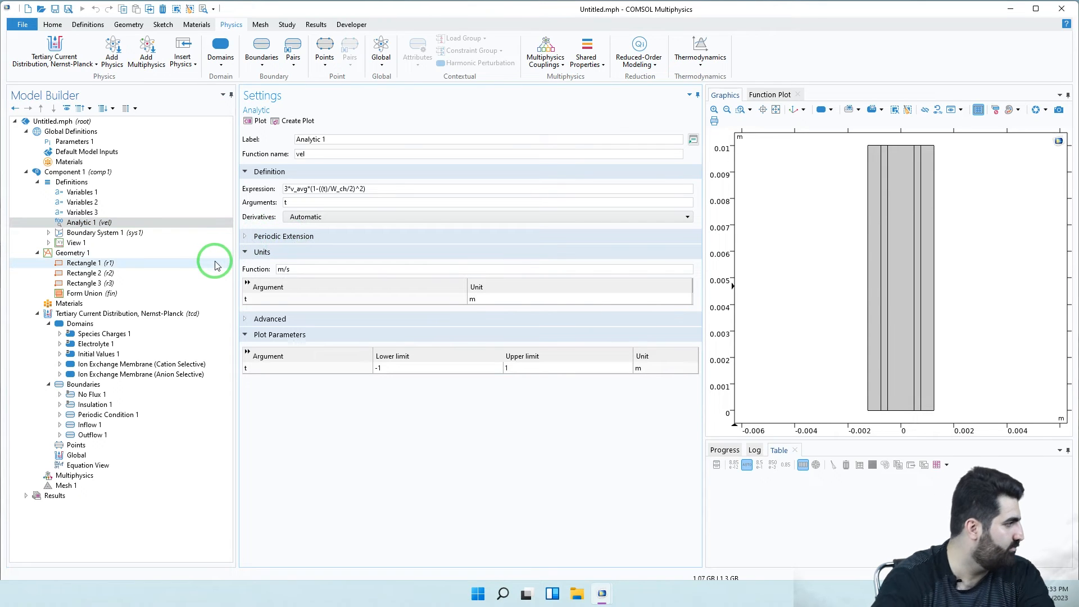
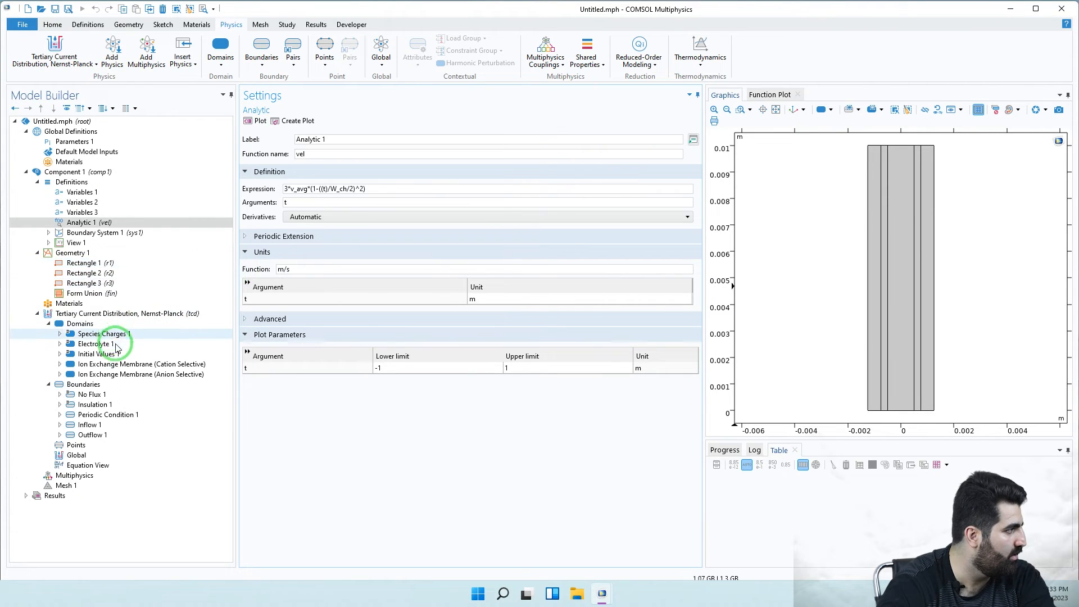
- Ground the electrolyte with a 0[V] Electrolyte Potential condition on the bottom-left corner point 1
{"action": "right_click", "coordinate": [93, 446]}
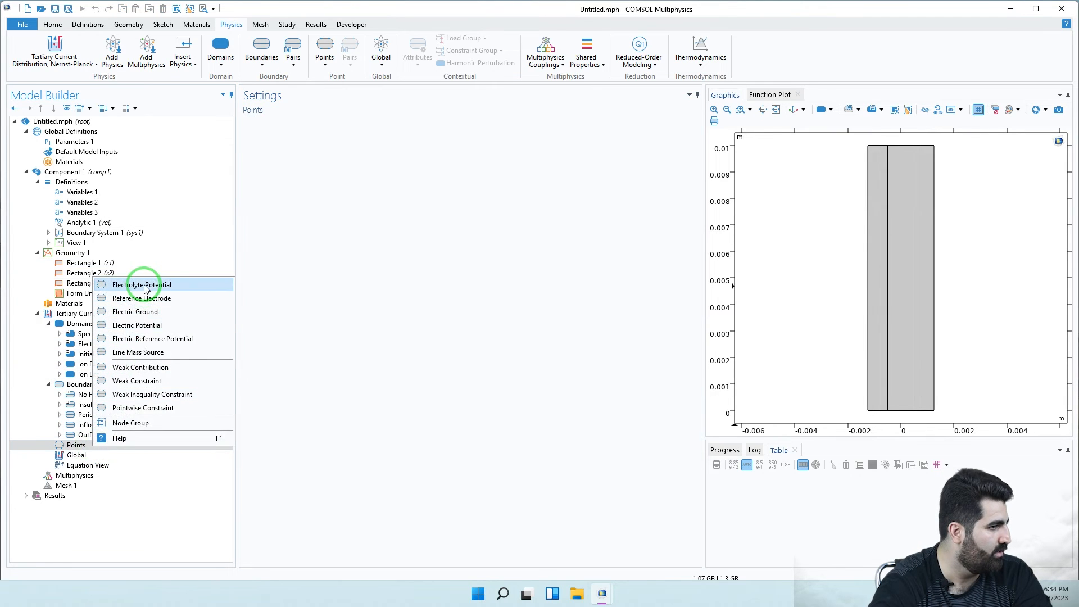
{"action": "left_click", "coordinate": [144, 285]}
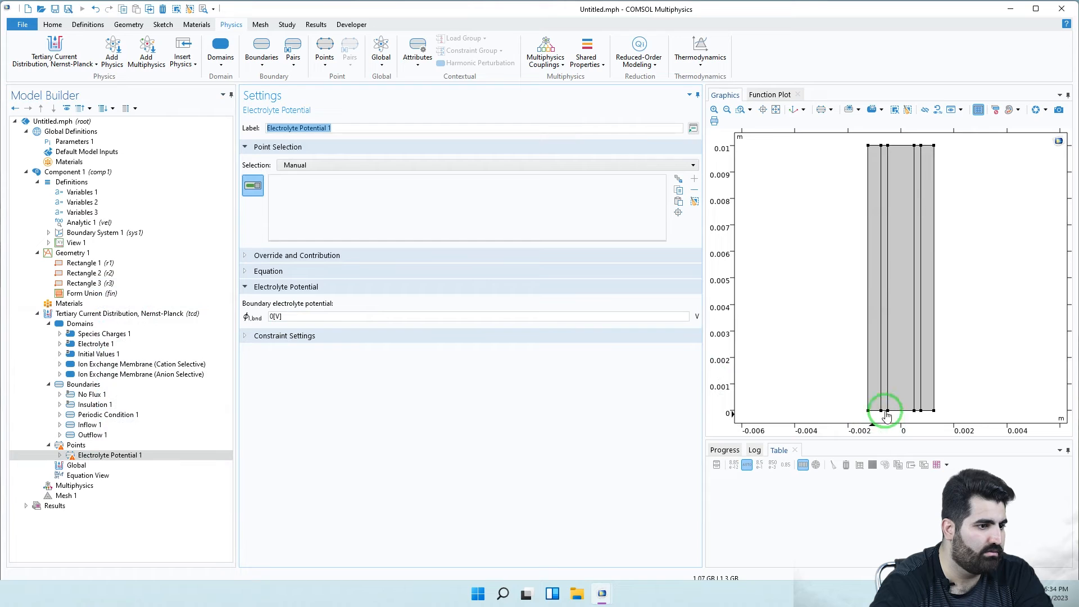
{"action": "left_click", "coordinate": [868, 412]}
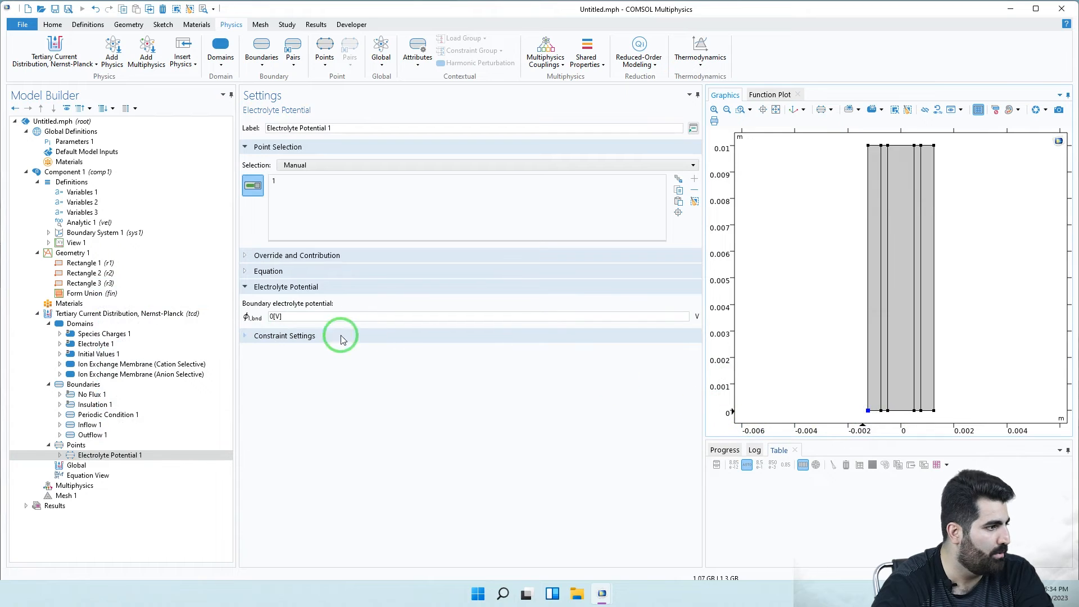
{"action": "left_click", "coordinate": [249, 272]}
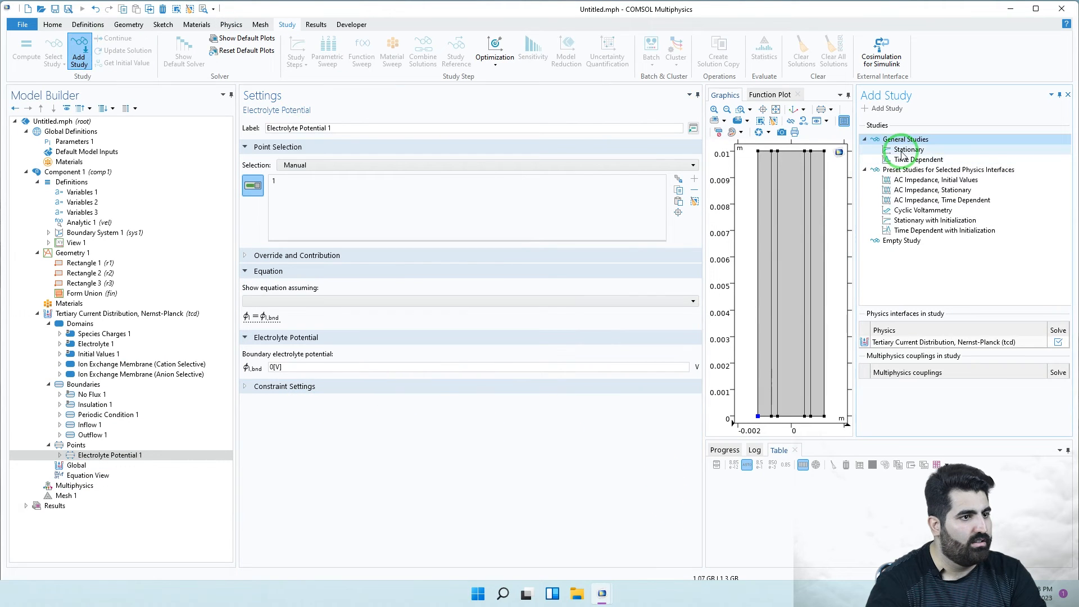
- Add a Stationary study step solving the Tertiary Current Distribution, Nernst-Planck interface
{"action": "left_click", "coordinate": [906, 150]}
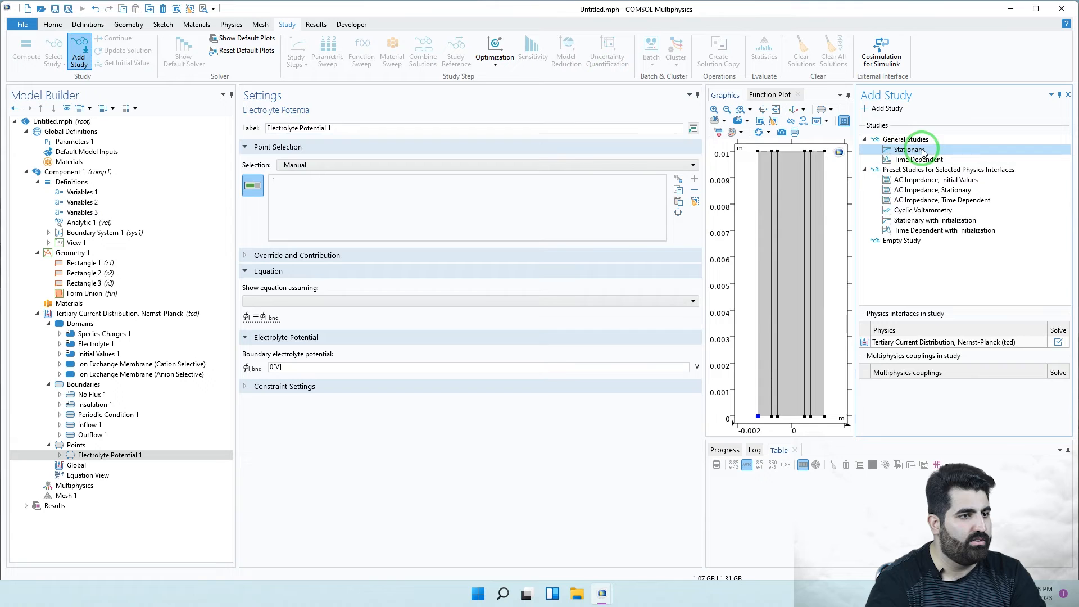
{"action": "double_click", "coordinate": [908, 151]}
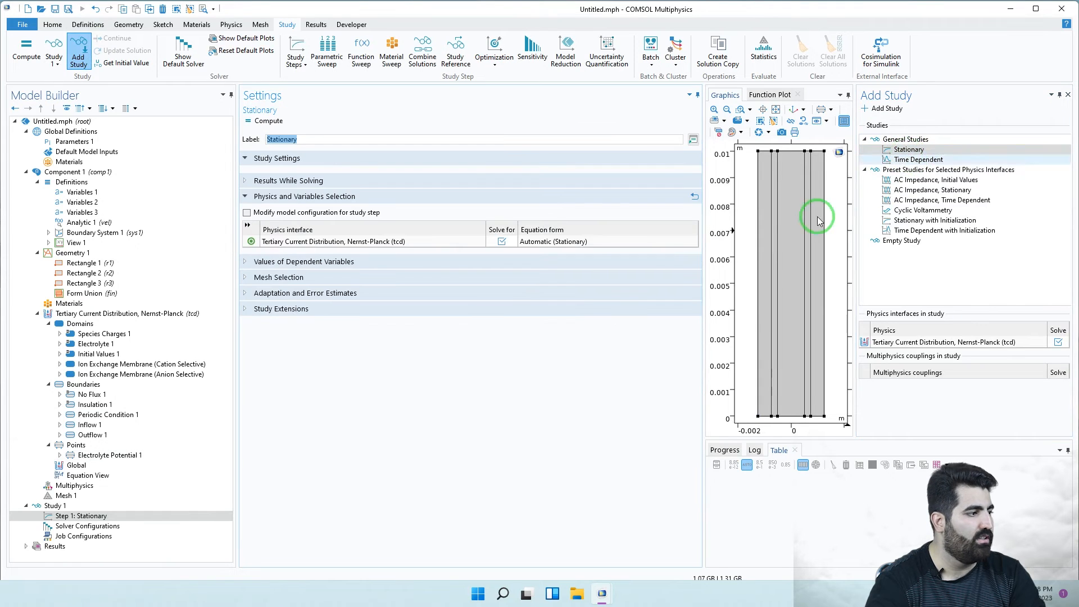
{"action": "left_click", "coordinate": [1071, 99]}
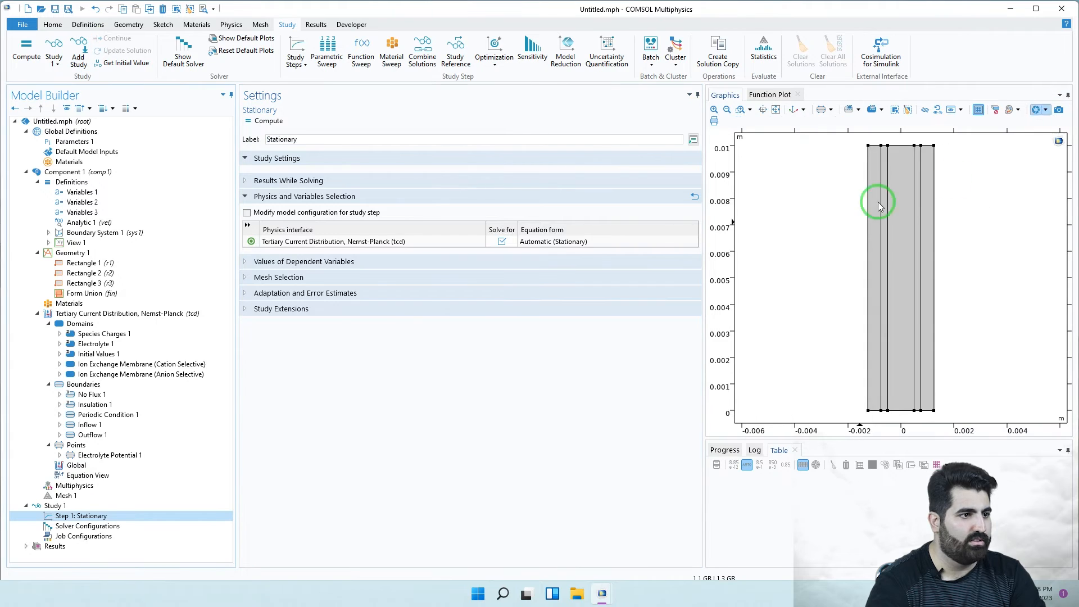
{"action": "left_click", "coordinate": [159, 516]}
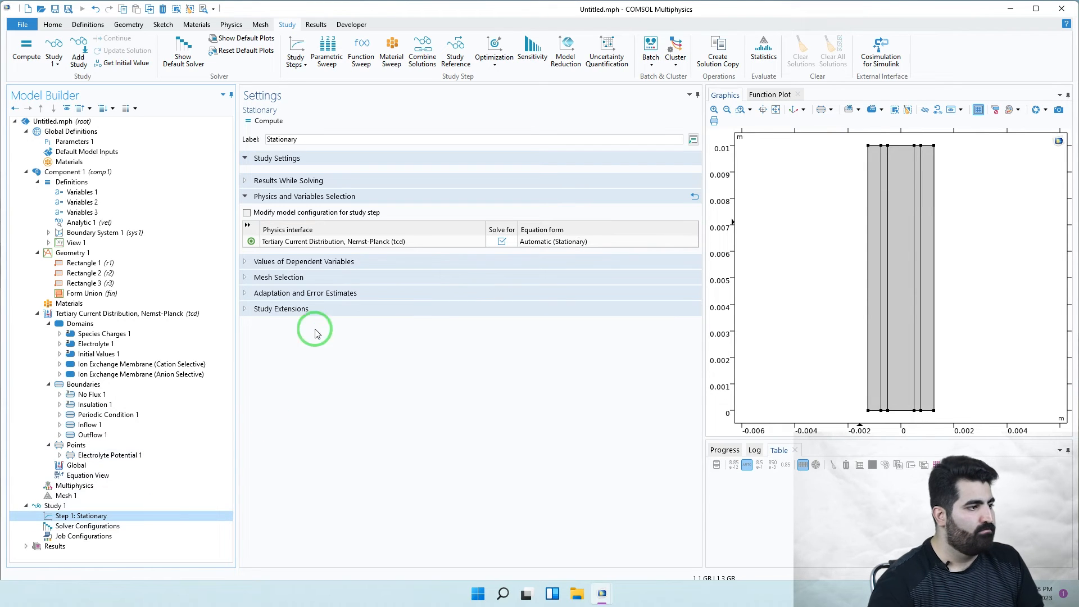
- Enable an auxiliary sweep of cMem with values range(0,2000,10000) mol/m^3
{"action": "left_click", "coordinate": [303, 311]}
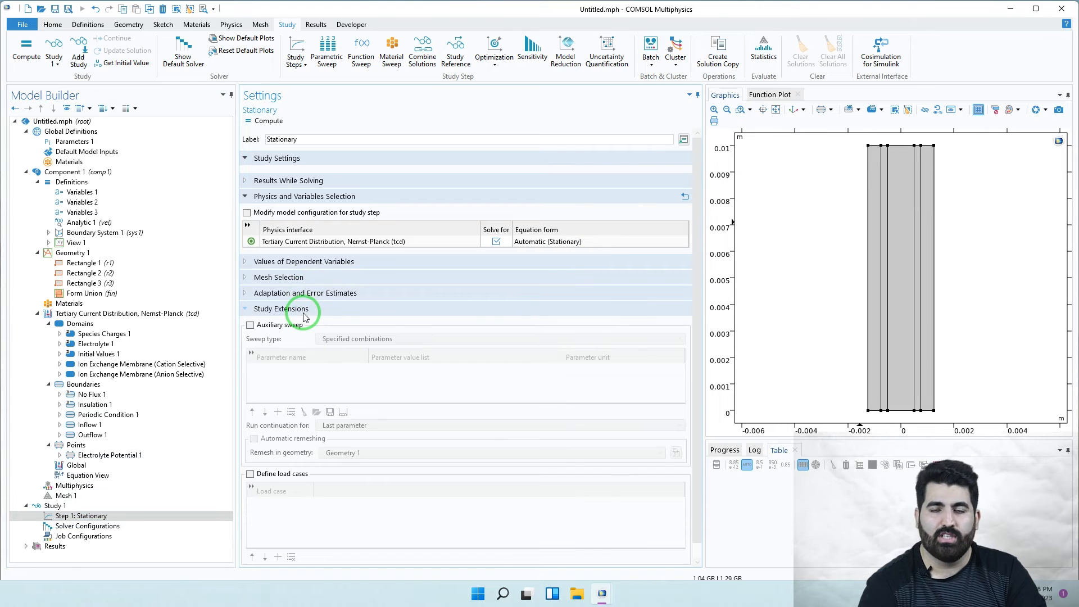
{"action": "left_click", "coordinate": [272, 325]}
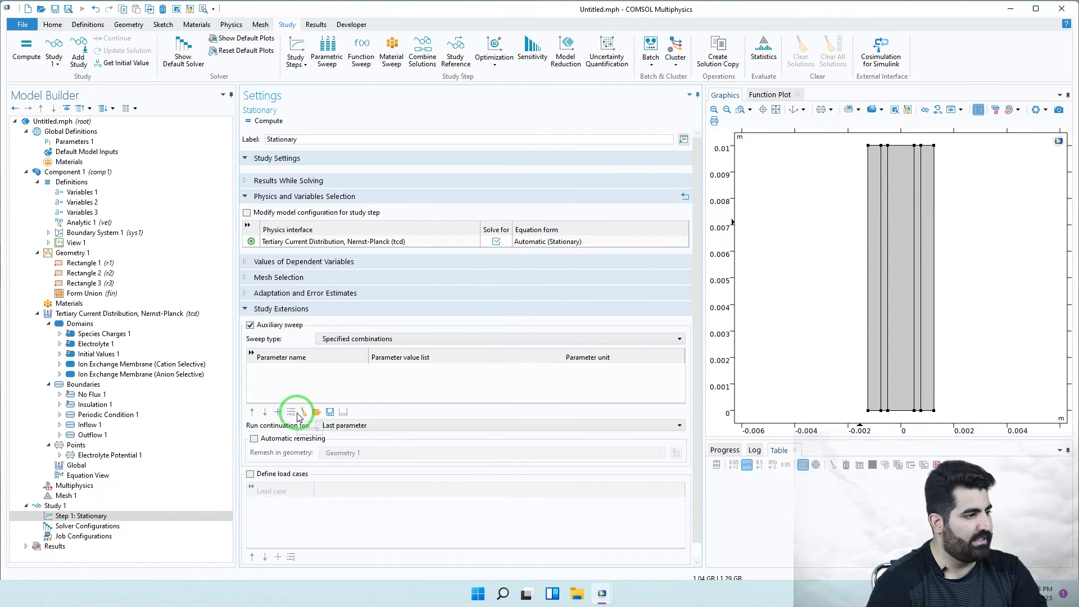
{"action": "left_click", "coordinate": [277, 412]}
{"action": "left_click", "coordinate": [286, 373]}
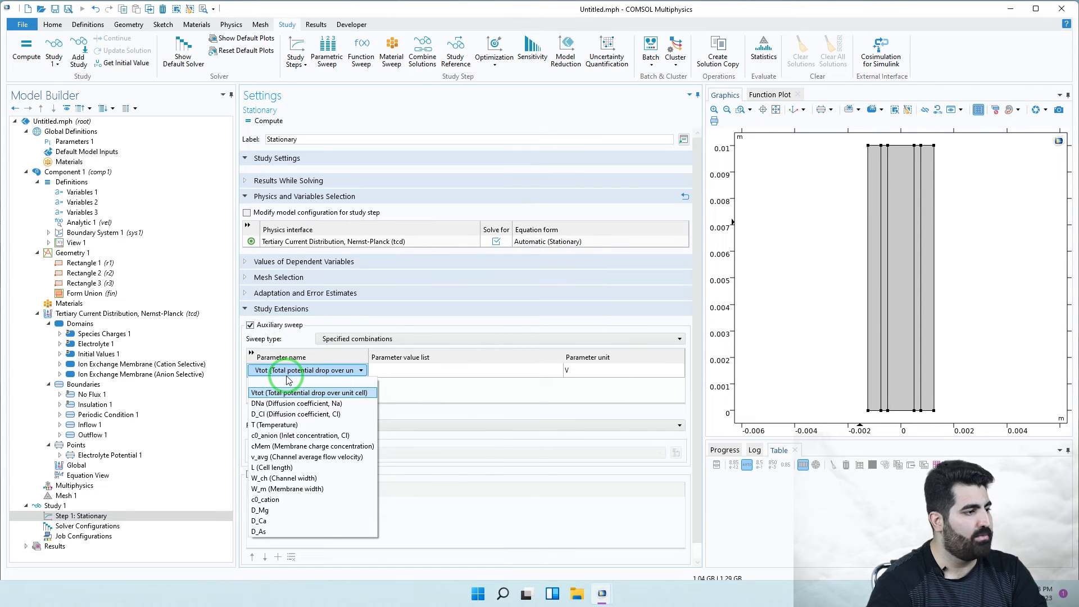
{"action": "left_click", "coordinate": [293, 446]}
{"action": "left_click", "coordinate": [382, 374]}
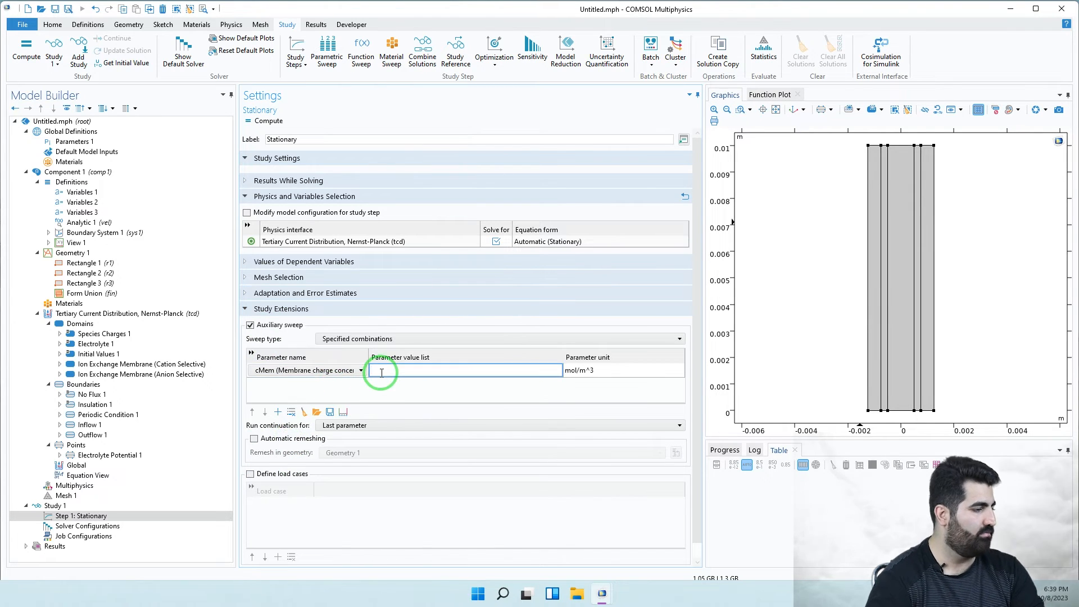
{"action": "type", "text": "ra"}
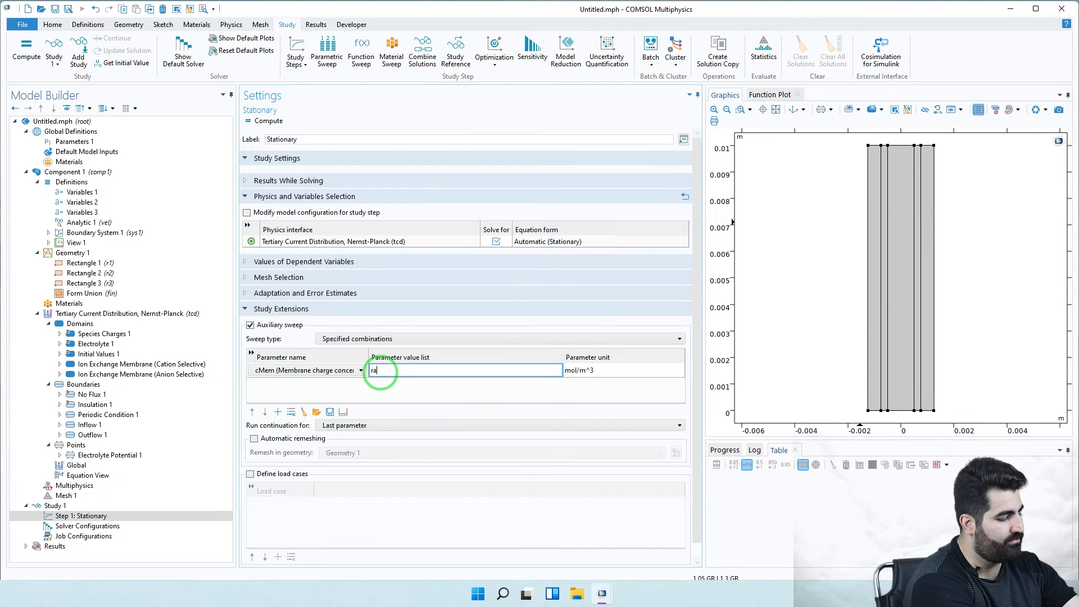
{"action": "type", "text": "nge"}
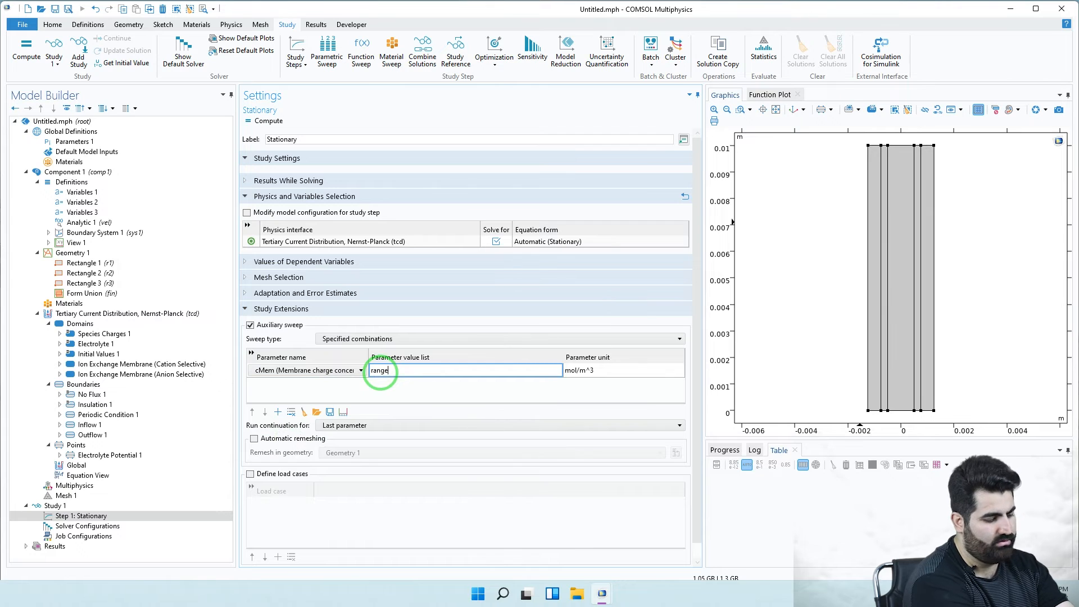
{"action": "type", "text": "()"}
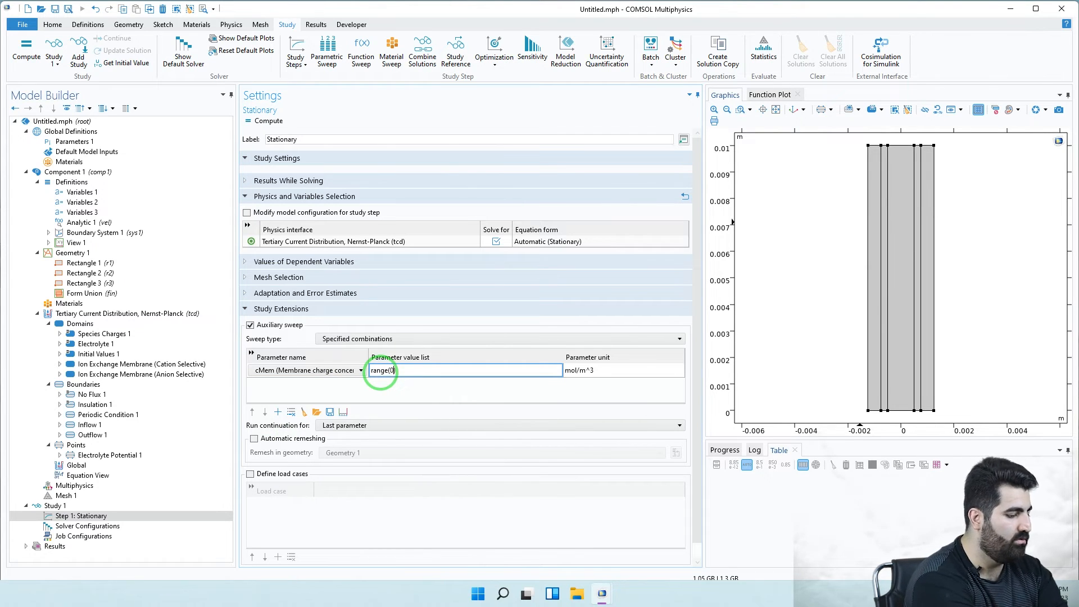
{"action": "type", "text": "0"}
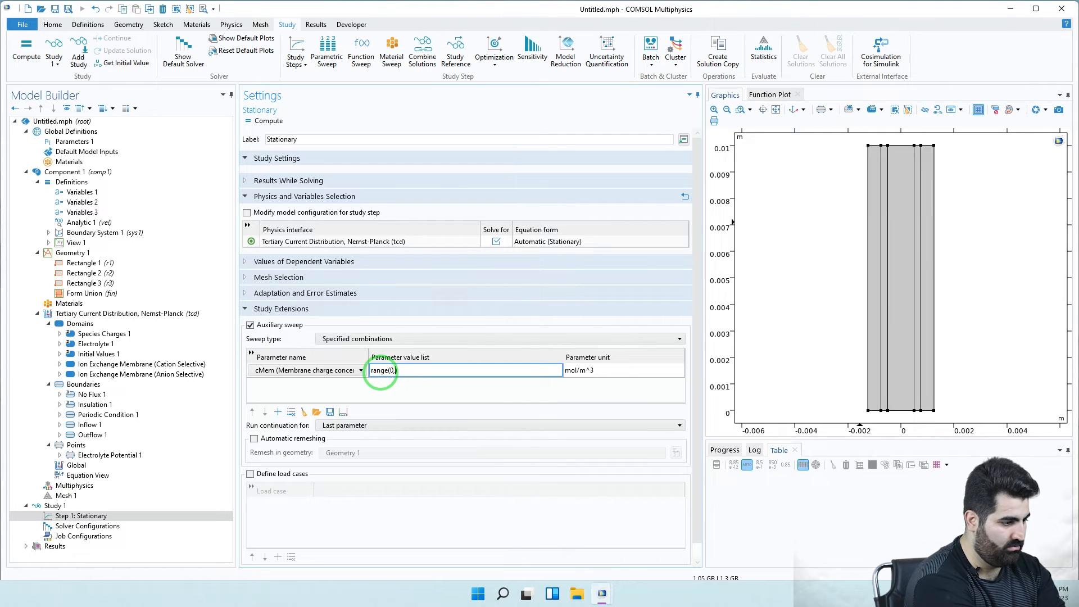
{"action": "type", "text": ",2000"}
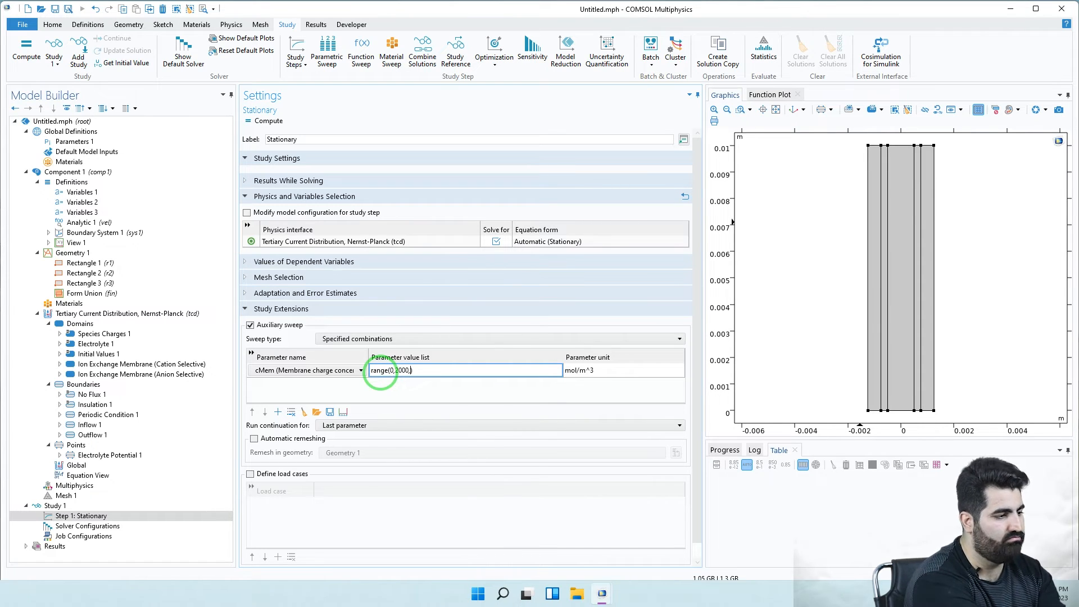
{"action": "type", "text": ",1"}
{"action": "type", "text": "00"}
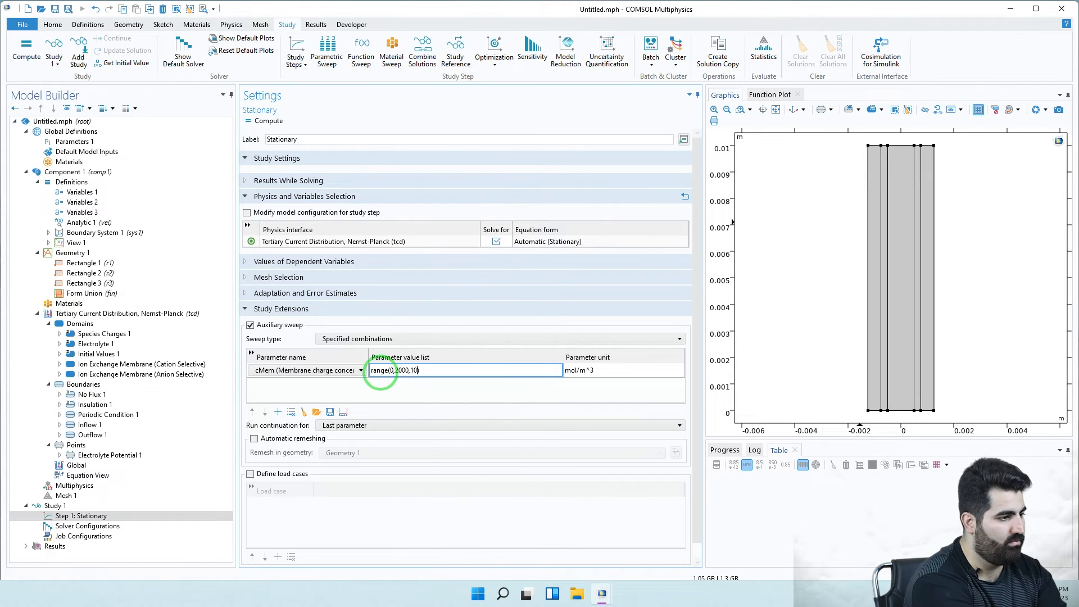
{"action": "type", "text": "00"}
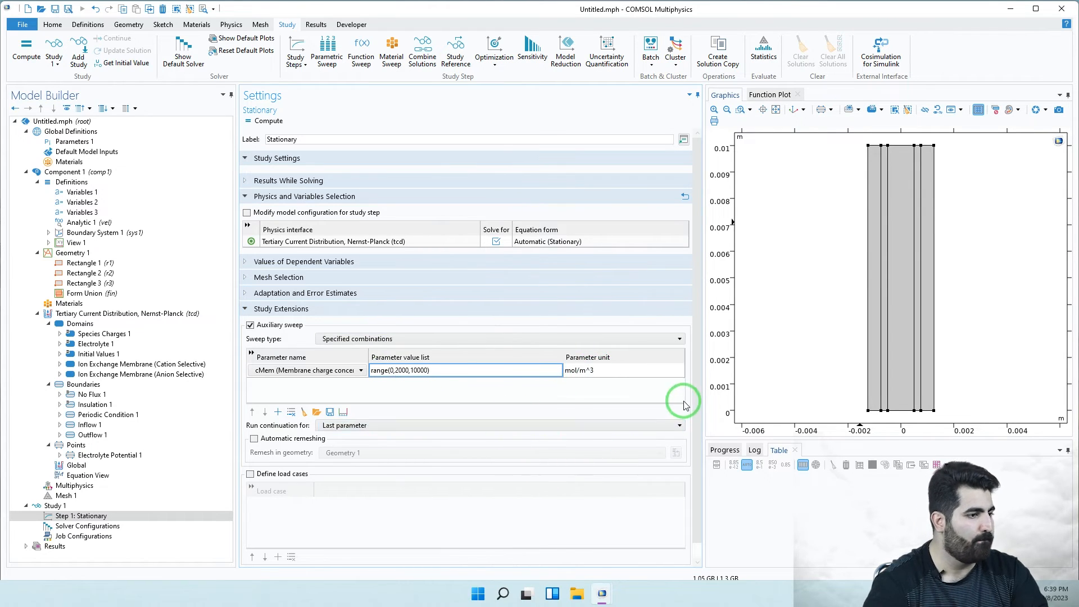
- Build the physics-controlled Mesh 1 at Finer element size and fit it in view
{"action": "left_click", "coordinate": [81, 486]}
{"action": "left_click", "coordinate": [66, 496]}
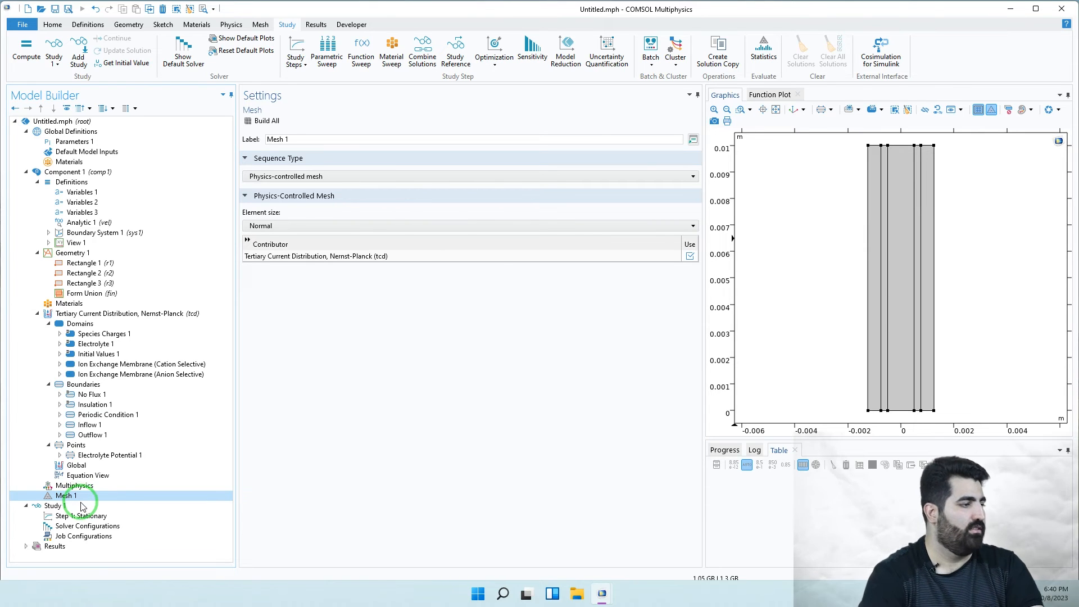
{"action": "left_click", "coordinate": [271, 226]}
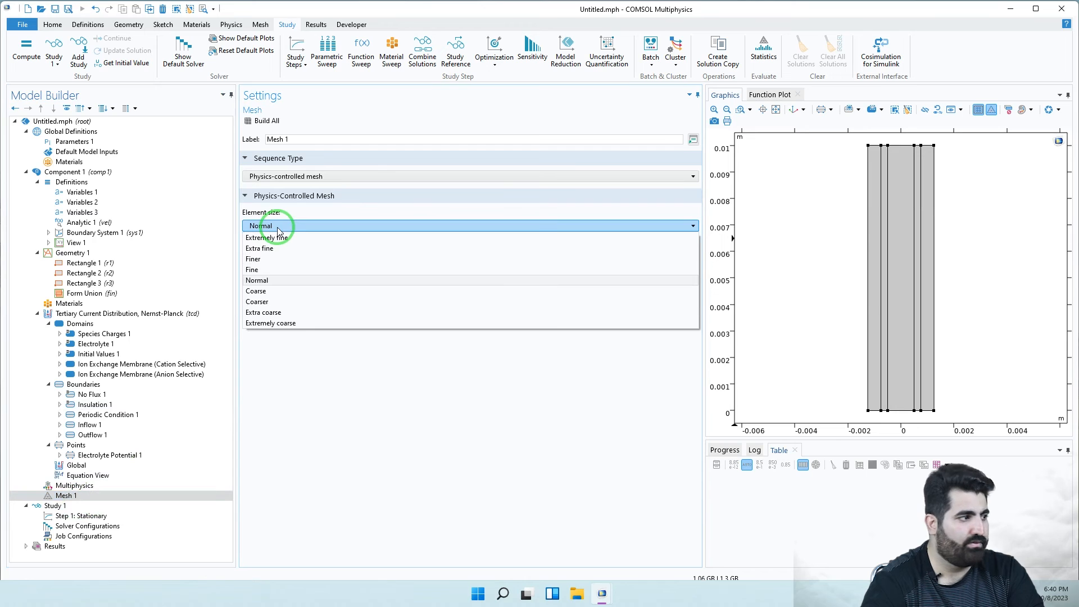
{"action": "left_click", "coordinate": [285, 258]}
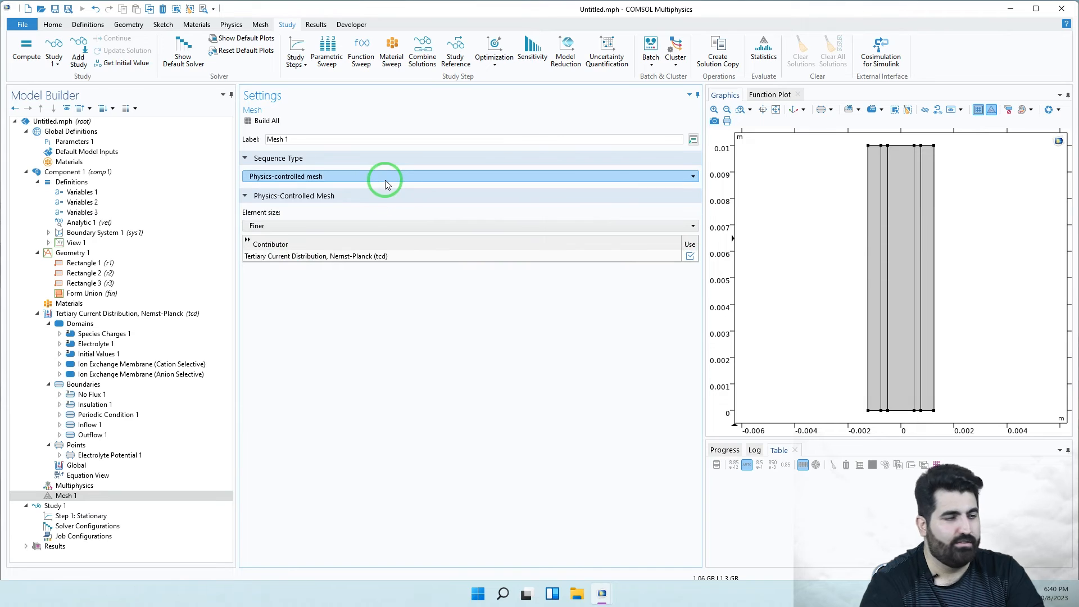
{"action": "left_click", "coordinate": [265, 117]}
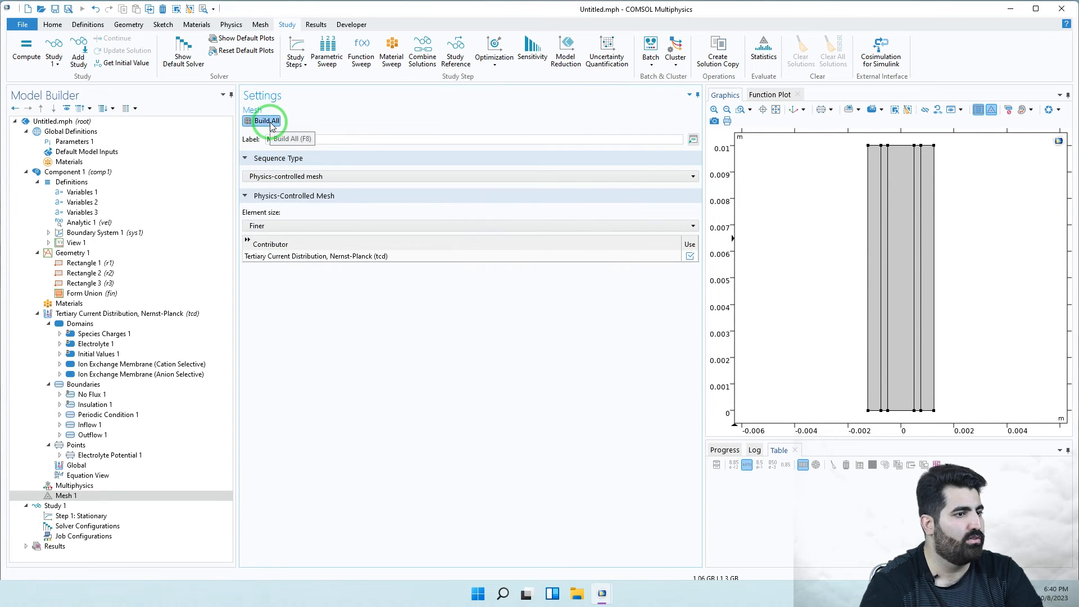
{"action": "left_click", "coordinate": [776, 109]}
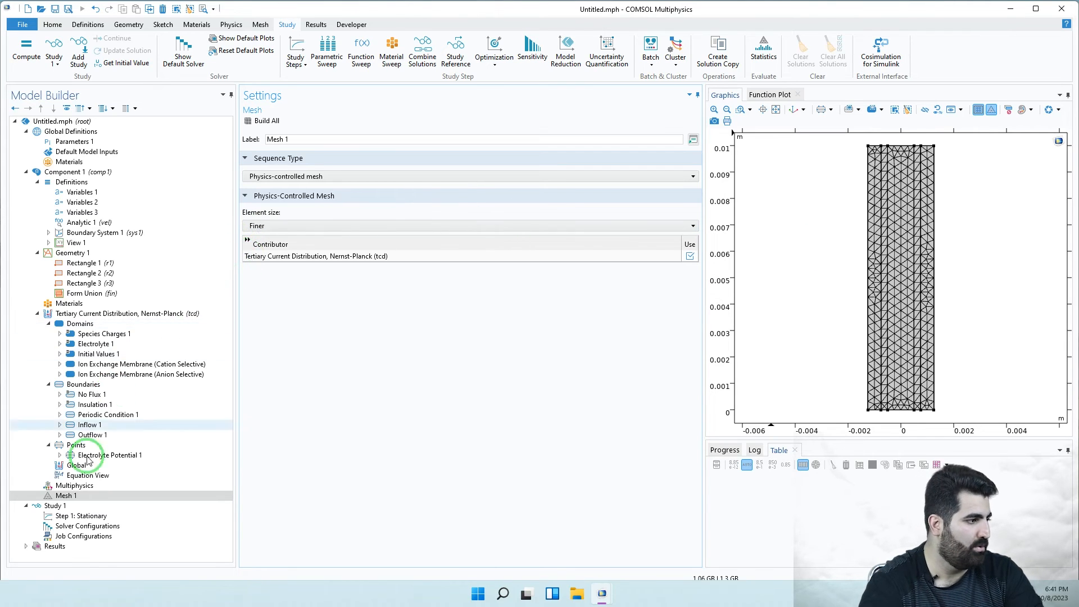
- Compute Study 1 over every cMem value, monitoring progress and convergence until plots appear
{"action": "left_click", "coordinate": [59, 506]}
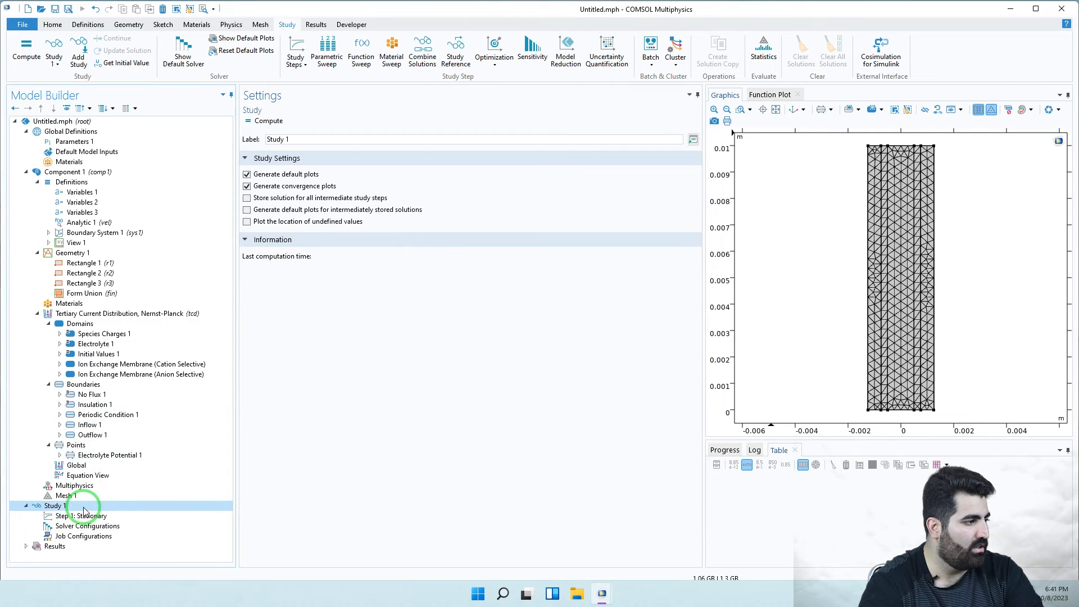
{"action": "left_click", "coordinate": [67, 516]}
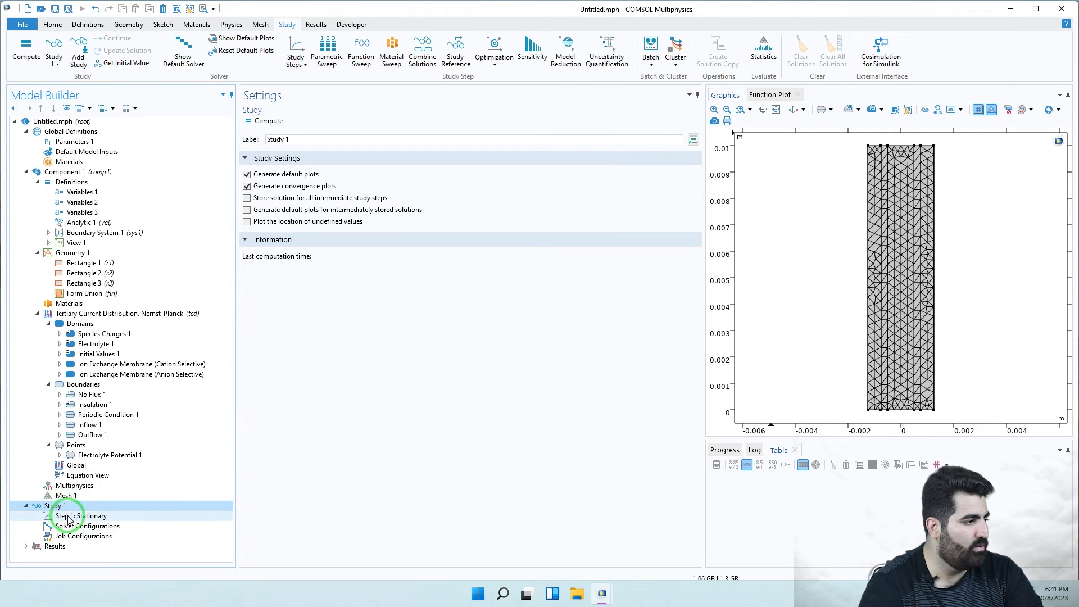
{"action": "left_click", "coordinate": [254, 160]}
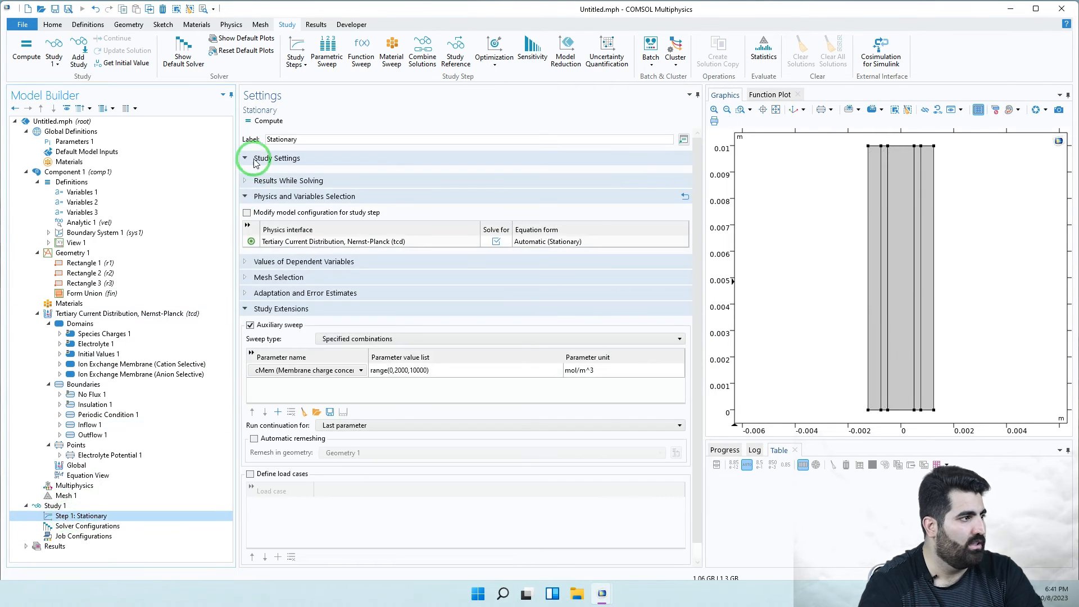
{"action": "left_click", "coordinate": [269, 122]}
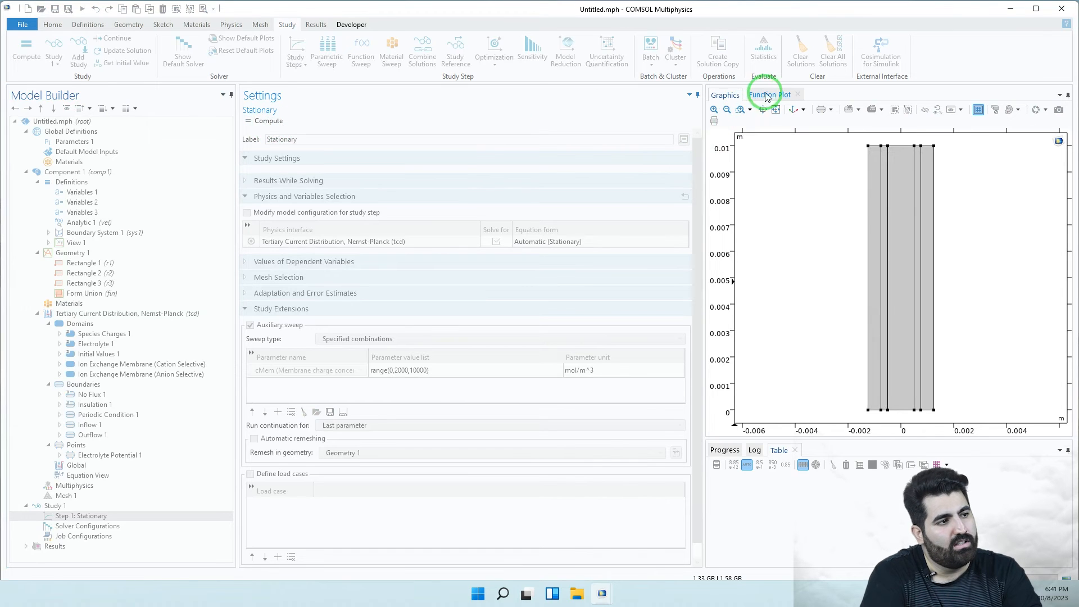
{"action": "left_click", "coordinate": [791, 96]}
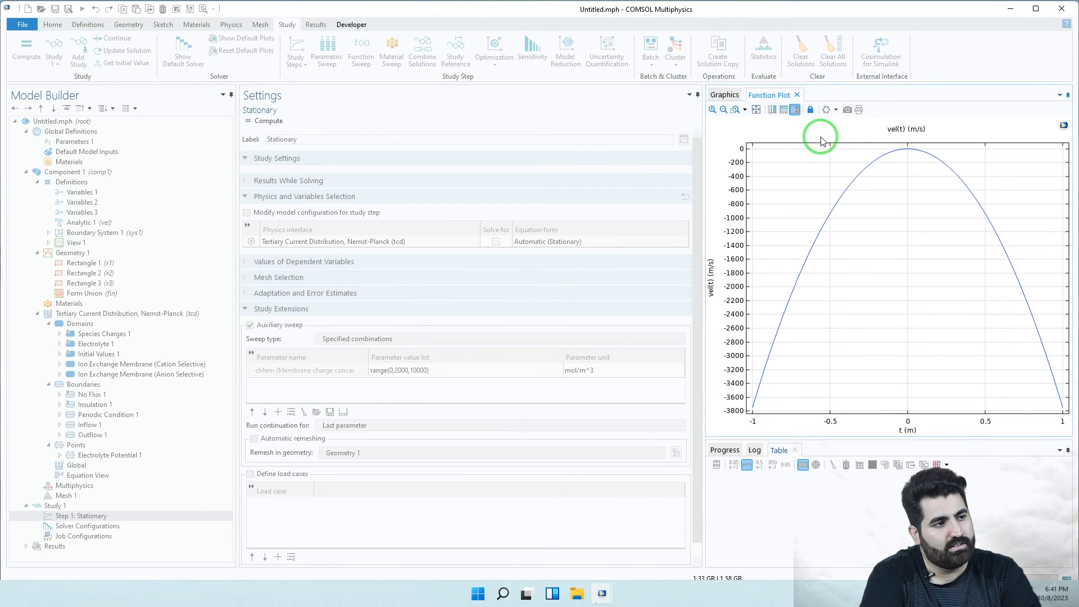
{"action": "left_click", "coordinate": [799, 96]}
{"action": "left_click", "coordinate": [725, 450]}
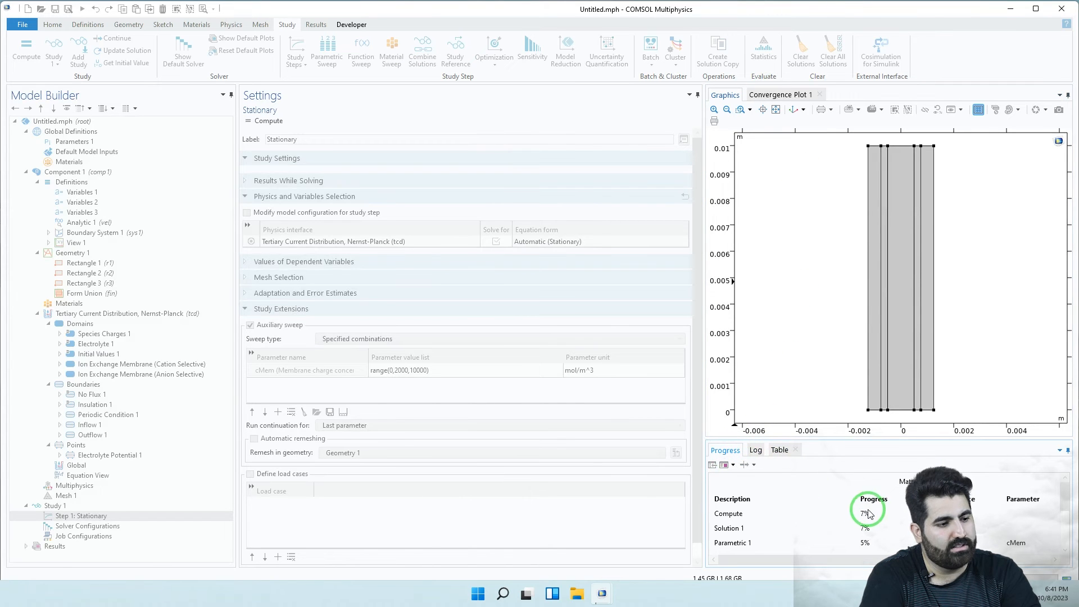
{"action": "left_click", "coordinate": [782, 94]}
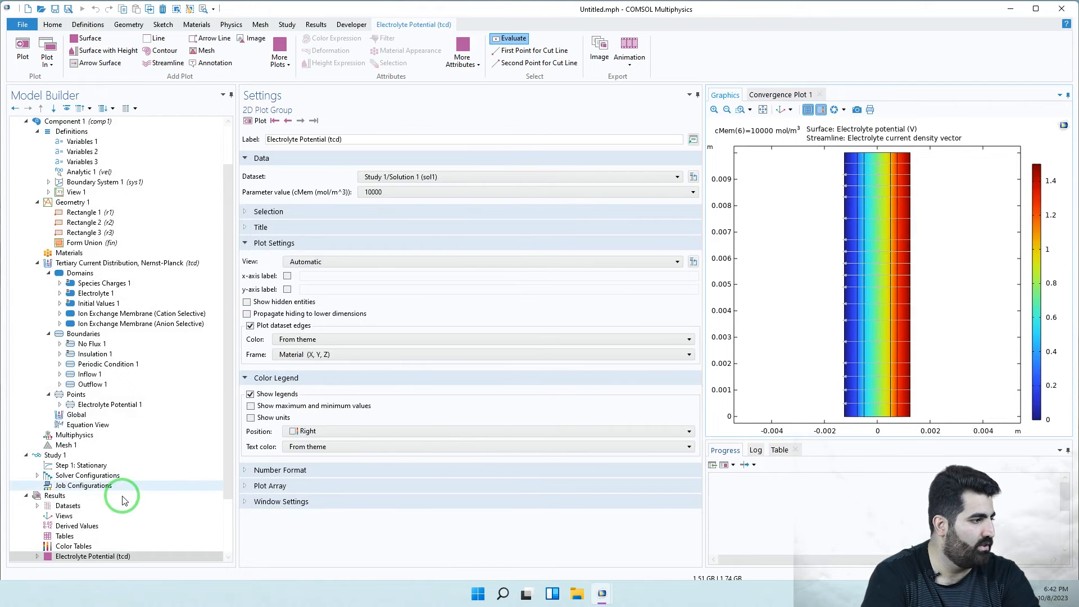
- Browse the current density and Mg, Ca, Cl, As concentration plots, ending on Results
{"action": "scroll", "coordinate": [120, 548], "scroll_direction": "down", "scroll_amount": 3}
{"action": "left_click", "coordinate": [104, 497]}
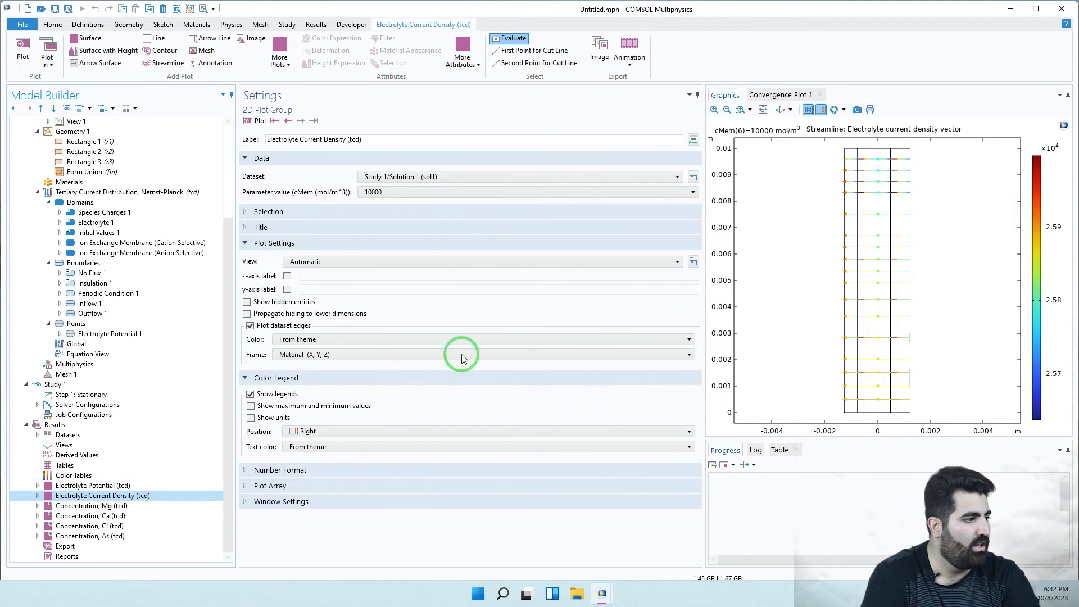
{"action": "left_click", "coordinate": [118, 508]}
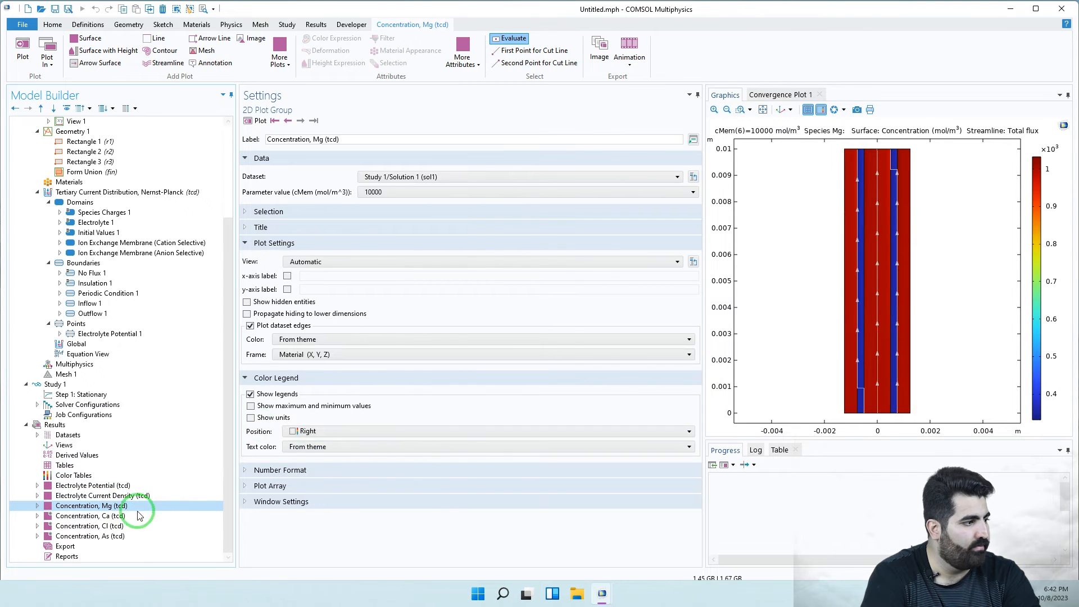
{"action": "left_click", "coordinate": [116, 516]}
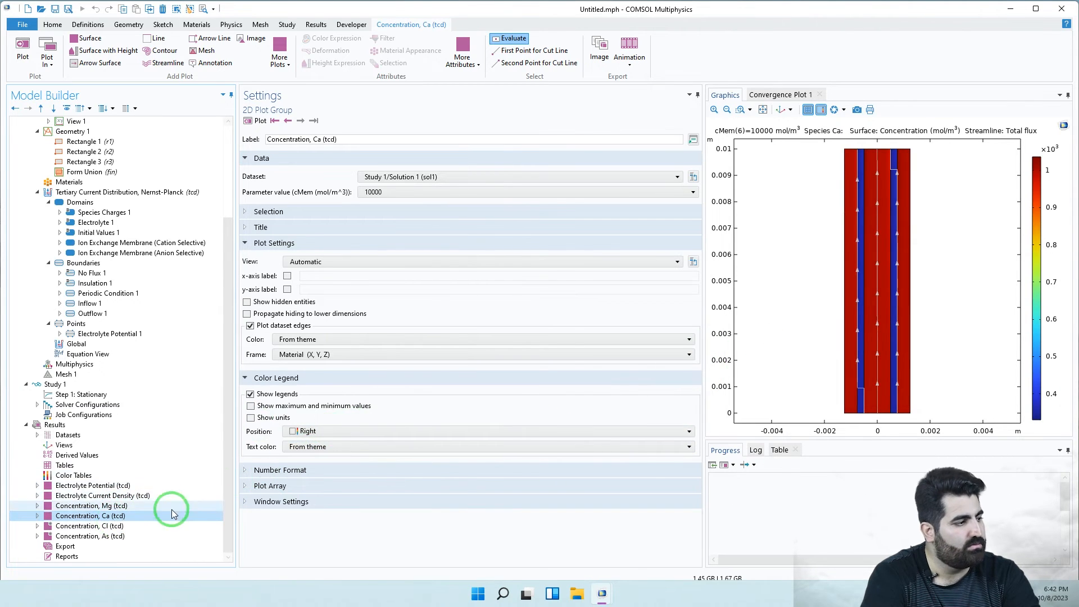
{"action": "left_click", "coordinate": [92, 526]}
{"action": "left_click", "coordinate": [95, 547]}
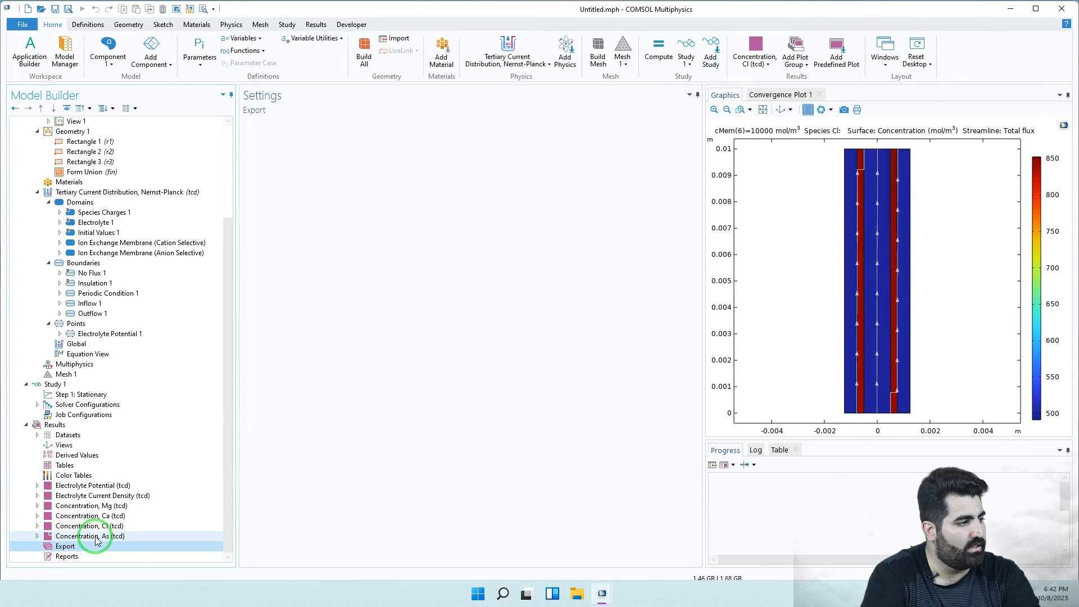
{"action": "left_click", "coordinate": [95, 537]}
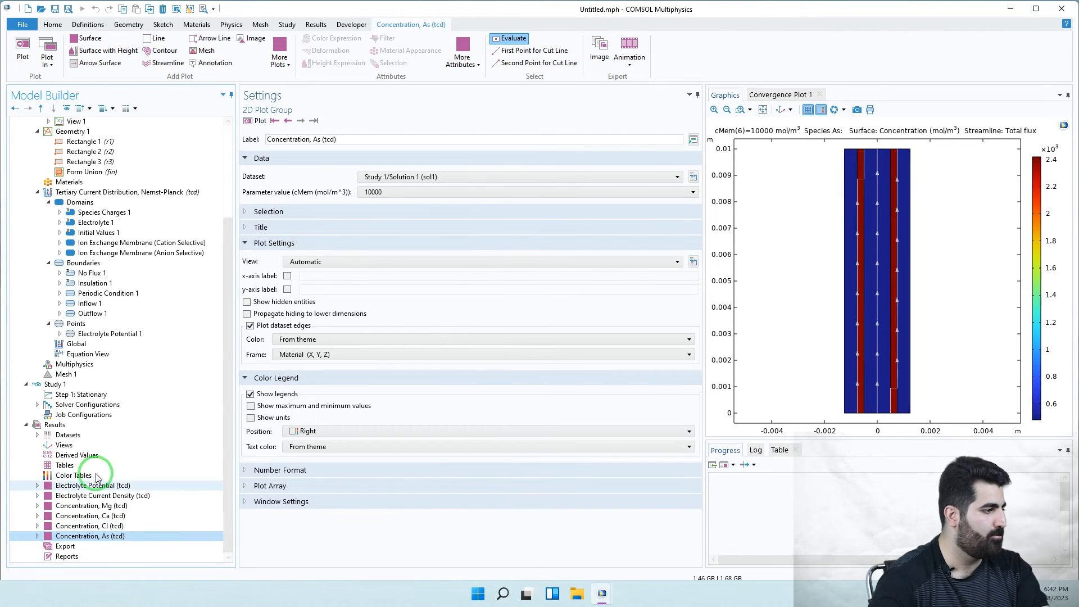
{"action": "left_click", "coordinate": [94, 425]}
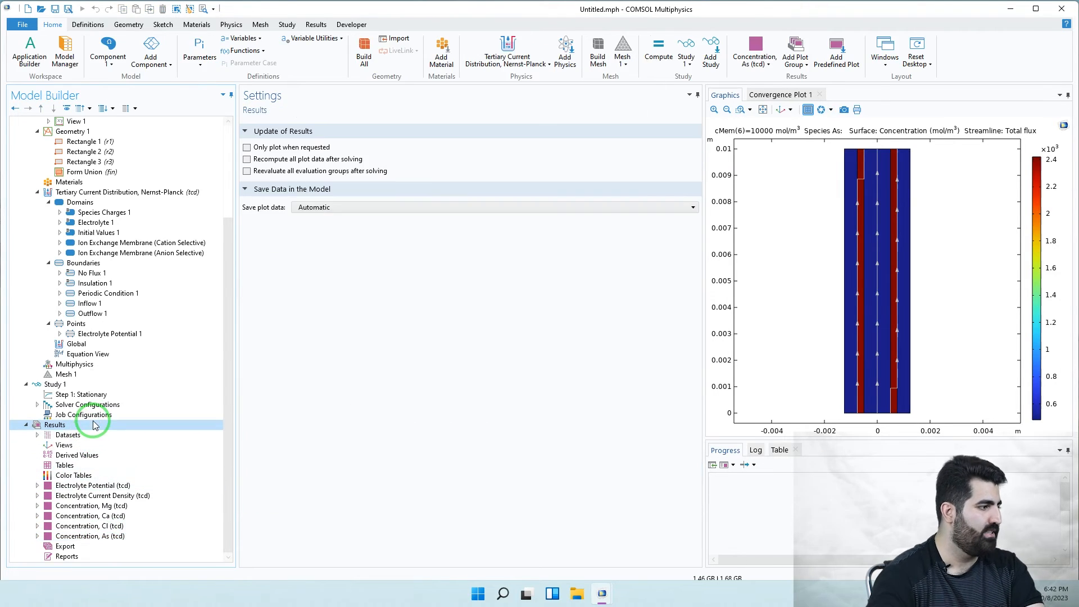
- Add 1D Plot Group 7 containing a Line Graph
{"action": "right_click", "coordinate": [163, 424]}
{"action": "left_click", "coordinate": [205, 252]}
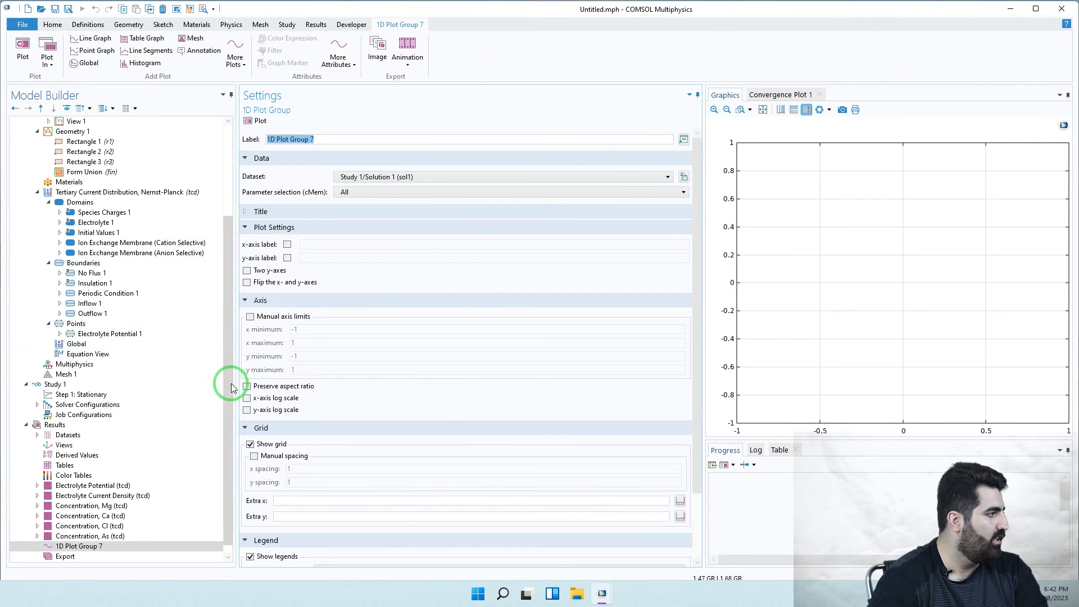
{"action": "right_click", "coordinate": [84, 546]}
{"action": "left_click", "coordinate": [129, 258]}
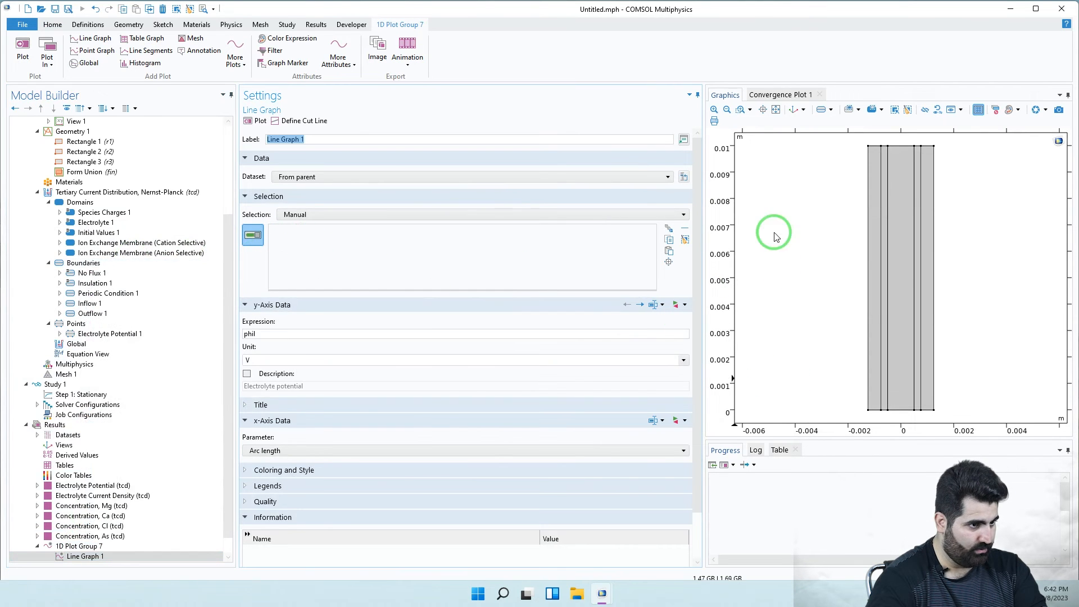
- Plot electrolyte potential along boundary 4, one curve per cMem value
{"action": "left_click", "coordinate": [882, 266]}
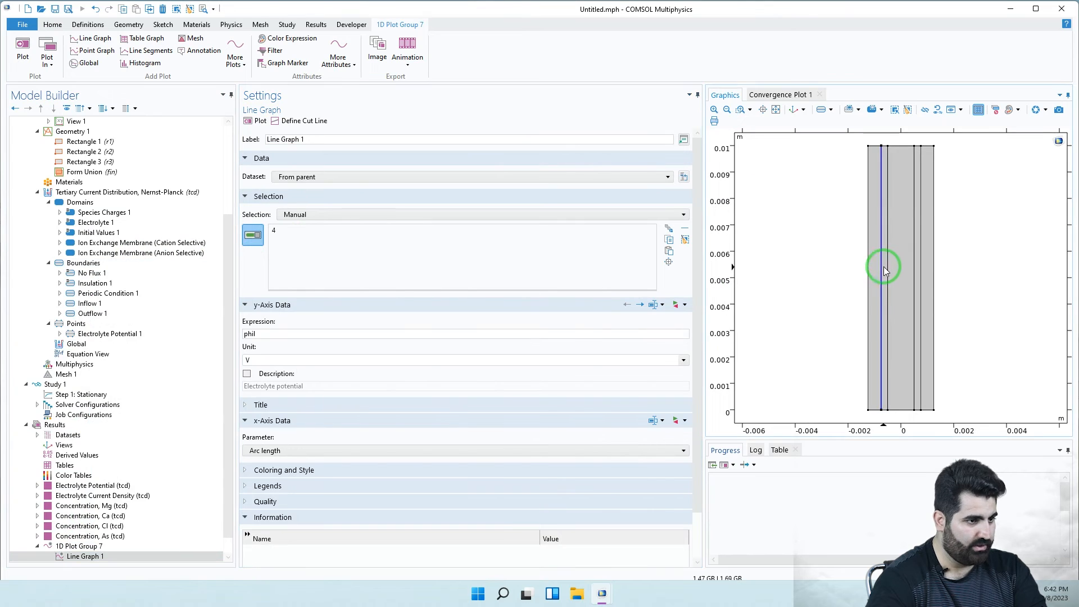
{"action": "left_click", "coordinate": [256, 120]}
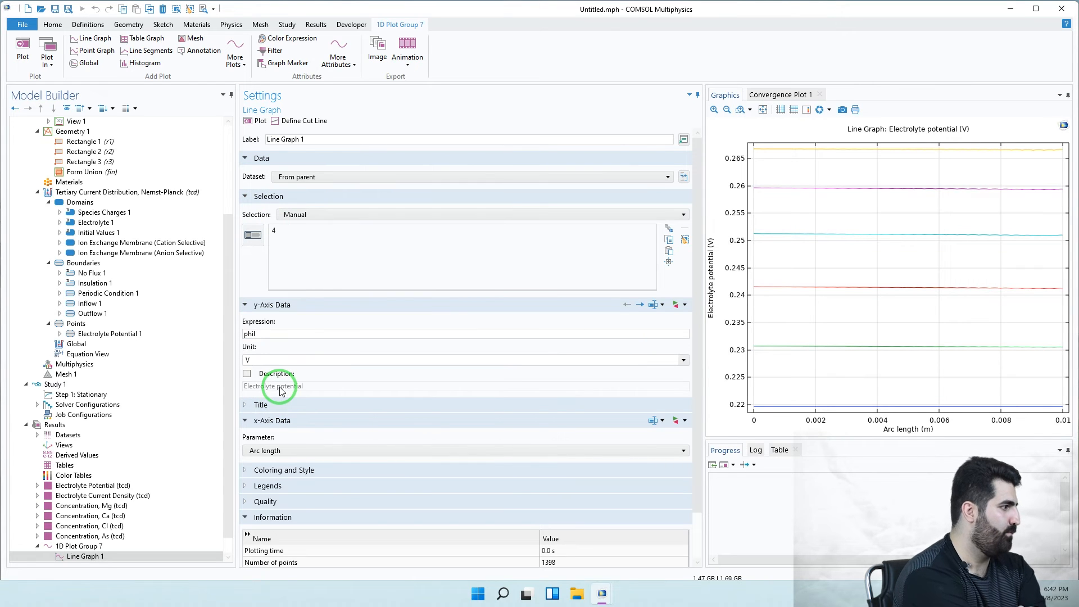
{"action": "left_click", "coordinate": [252, 235]}
- Draw Cut Line 2D 1 horizontally across the full cell width at mid-height
{"action": "left_click", "coordinate": [315, 120]}
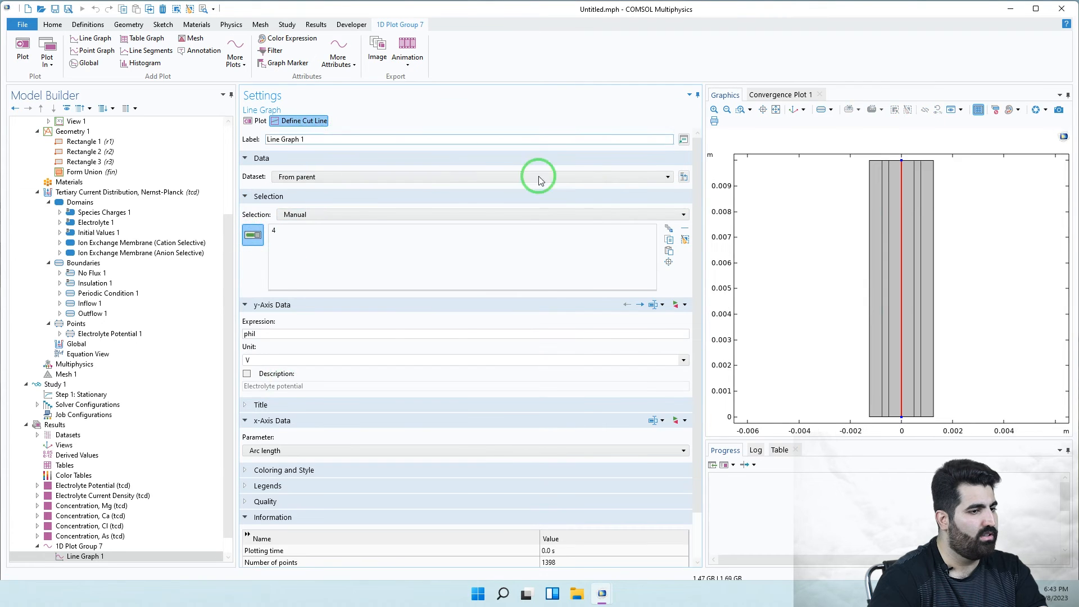
{"action": "left_click", "coordinate": [868, 293]}
{"action": "left_click", "coordinate": [348, 121]}
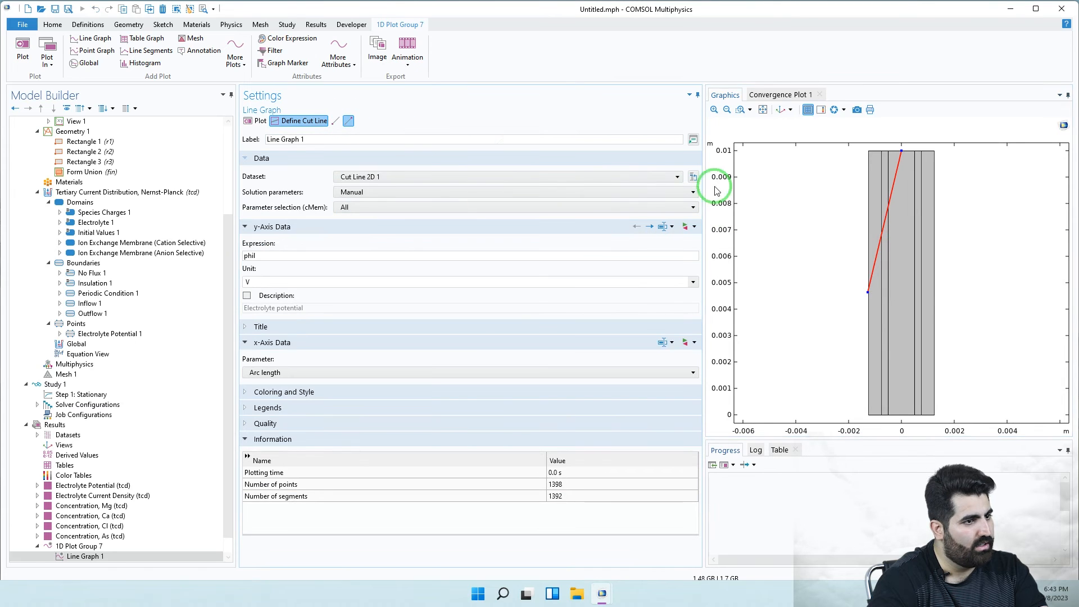
{"action": "left_click", "coordinate": [935, 282]}
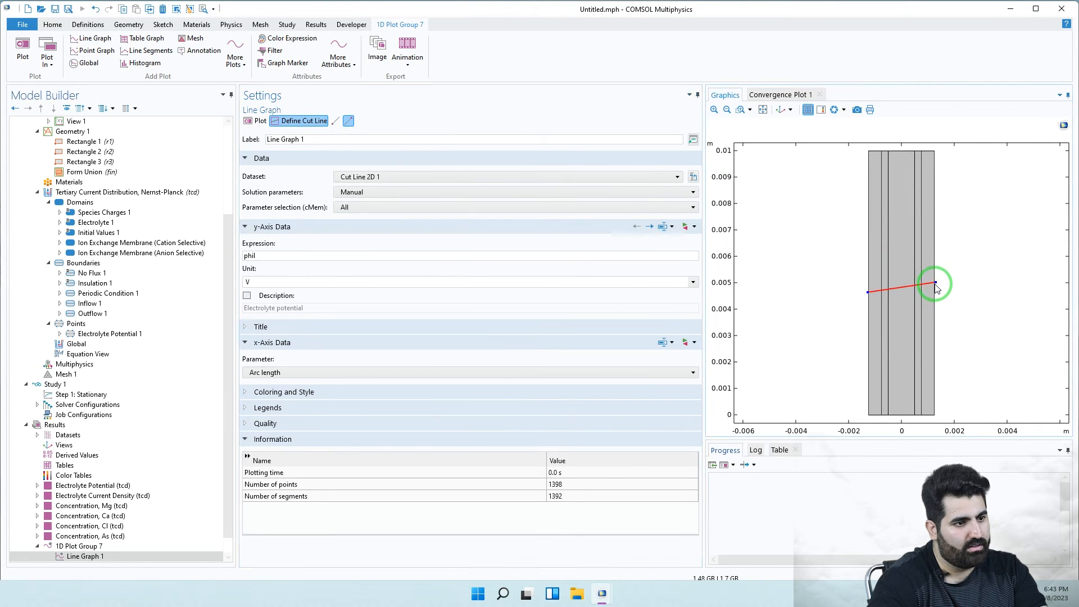
{"action": "left_click", "coordinate": [933, 290]}
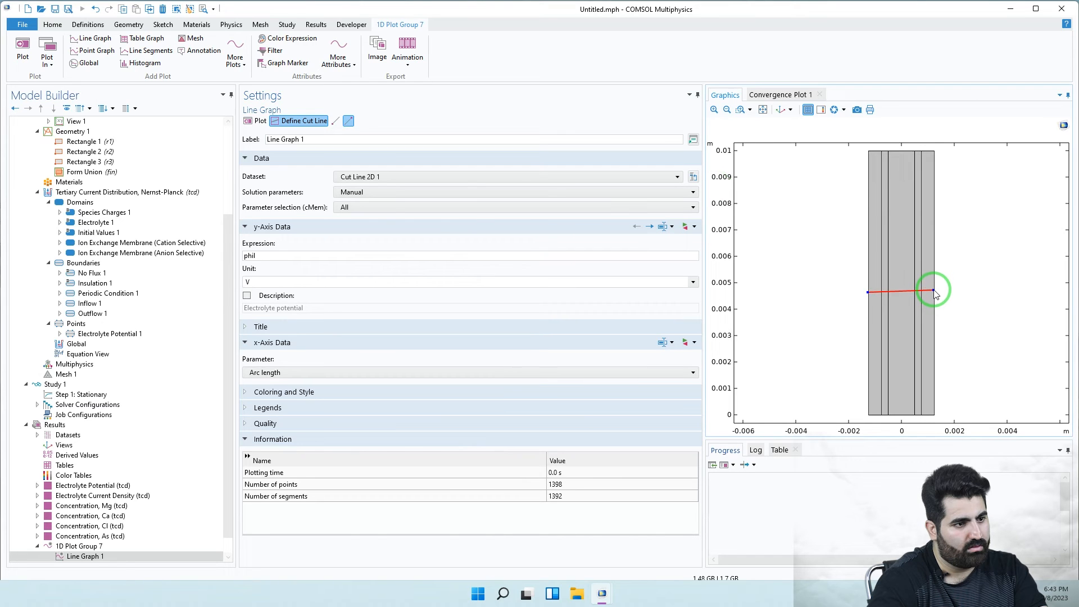
{"action": "left_click", "coordinate": [934, 291]}
{"action": "left_click", "coordinate": [934, 289]}
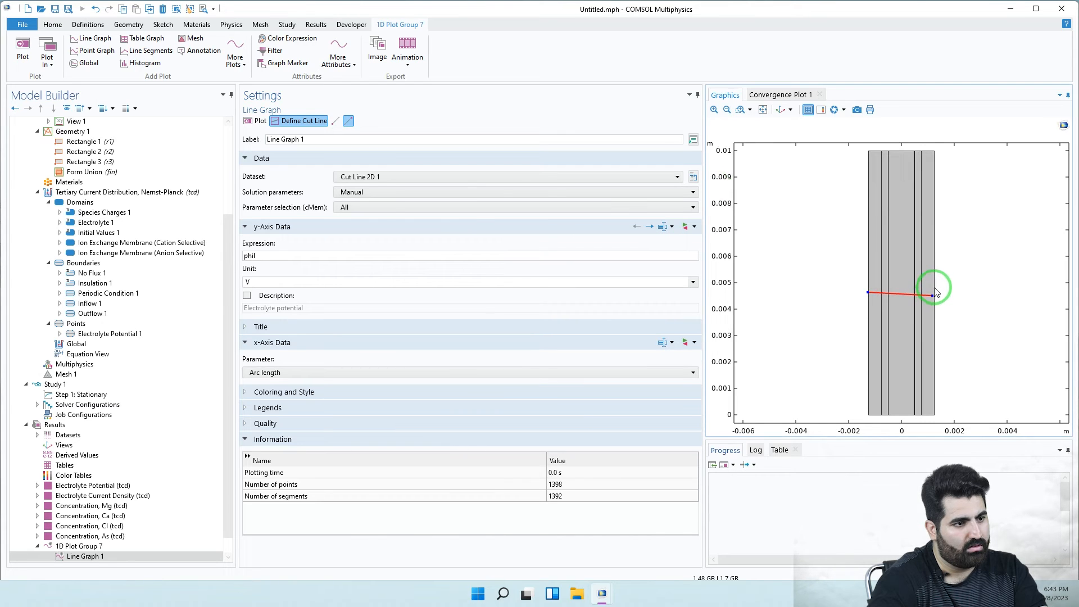
{"action": "left_click", "coordinate": [934, 291]}
{"action": "left_click", "coordinate": [934, 292]}
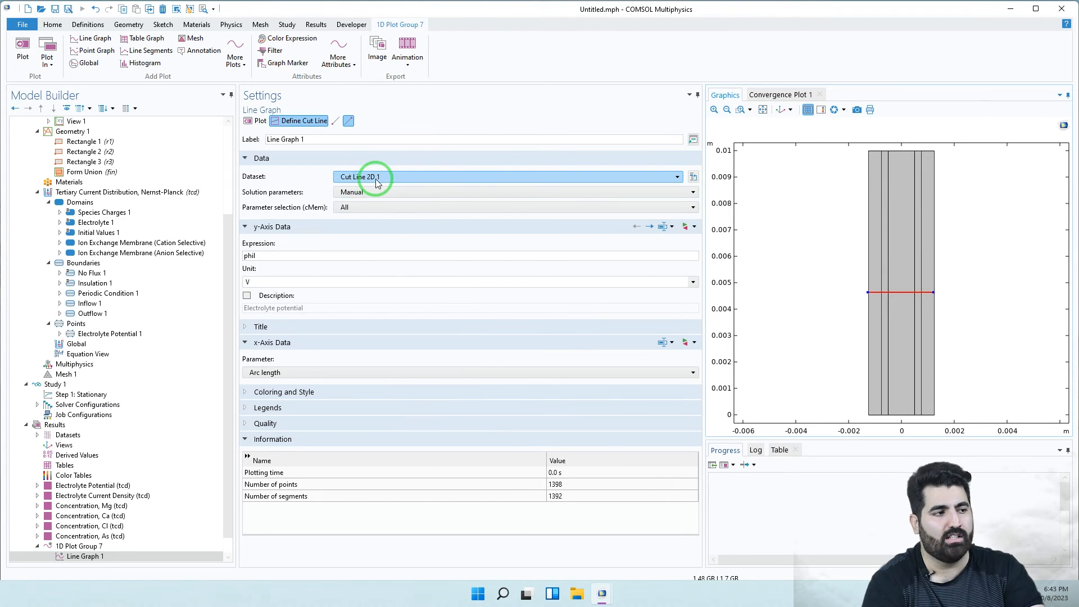
{"action": "left_click", "coordinate": [693, 176]}
- Set the cut line endpoints to (-W_ch-W_m, L/2) and (W_ch+W_m, L/2) and redraw it
{"action": "left_click", "coordinate": [520, 253]}
{"action": "left_click_drag", "start_coordinate": [315, 254], "coordinate": [245, 241]}
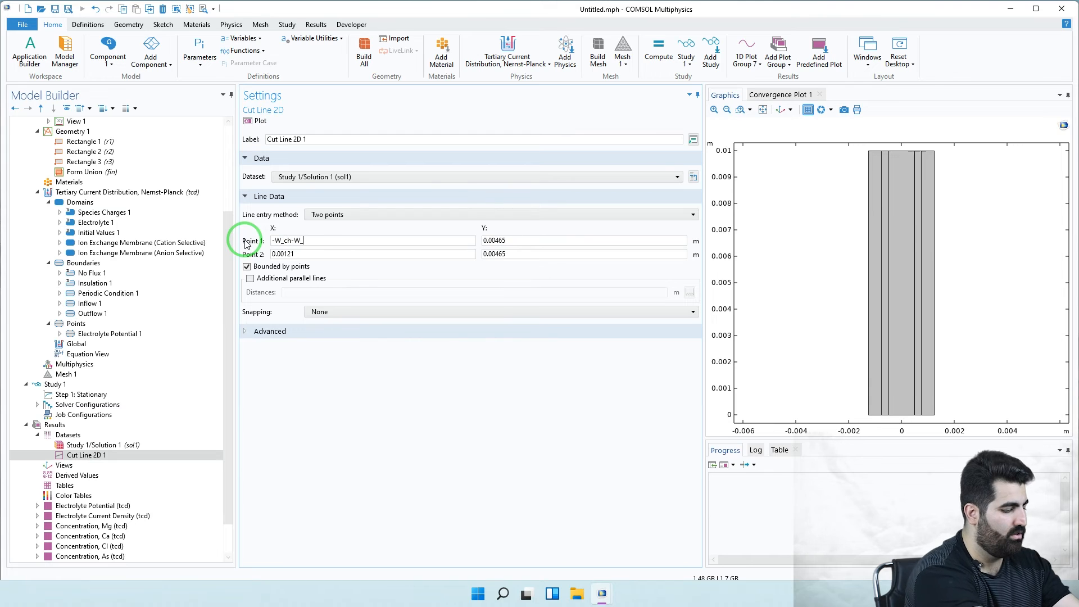
{"action": "left_click_drag", "start_coordinate": [522, 242], "coordinate": [477, 237]}
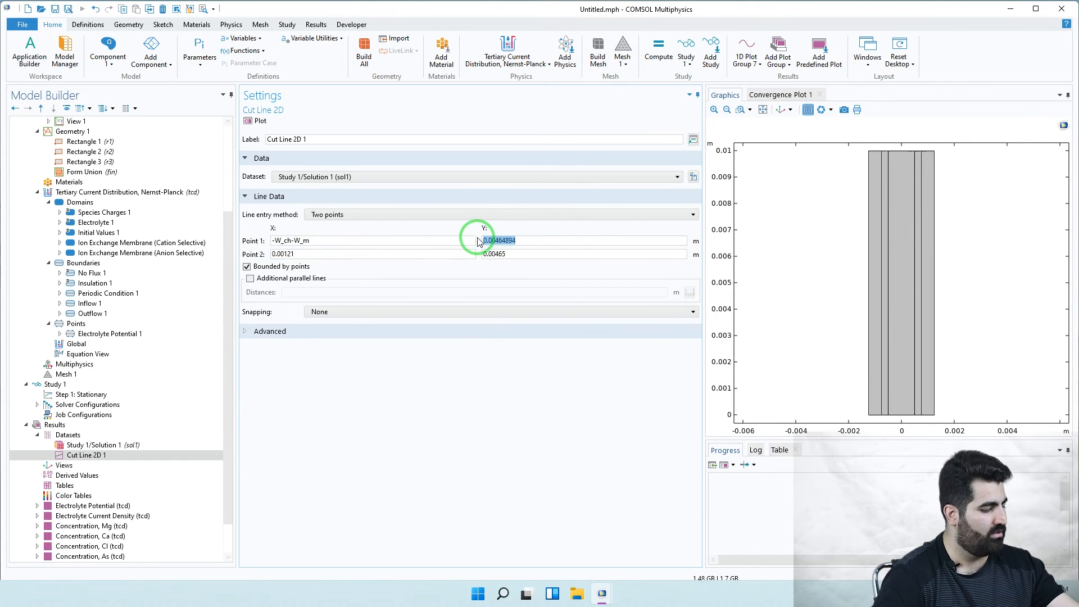
{"action": "type", "text": "L/2"}
{"action": "left_click", "coordinate": [536, 253]}
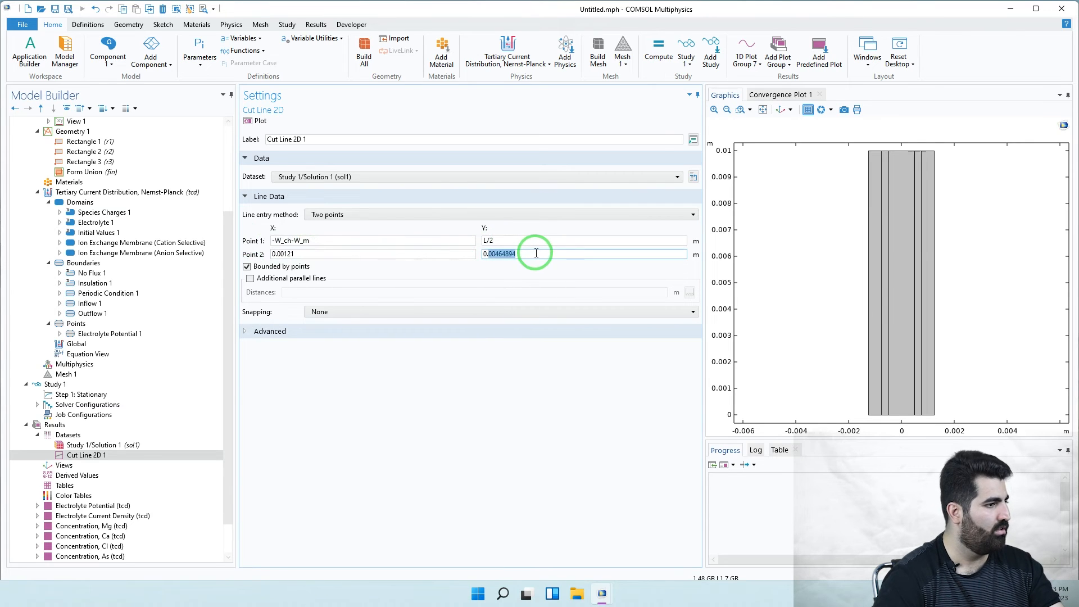
{"action": "left_click_drag", "start_coordinate": [536, 254], "coordinate": [466, 257]}
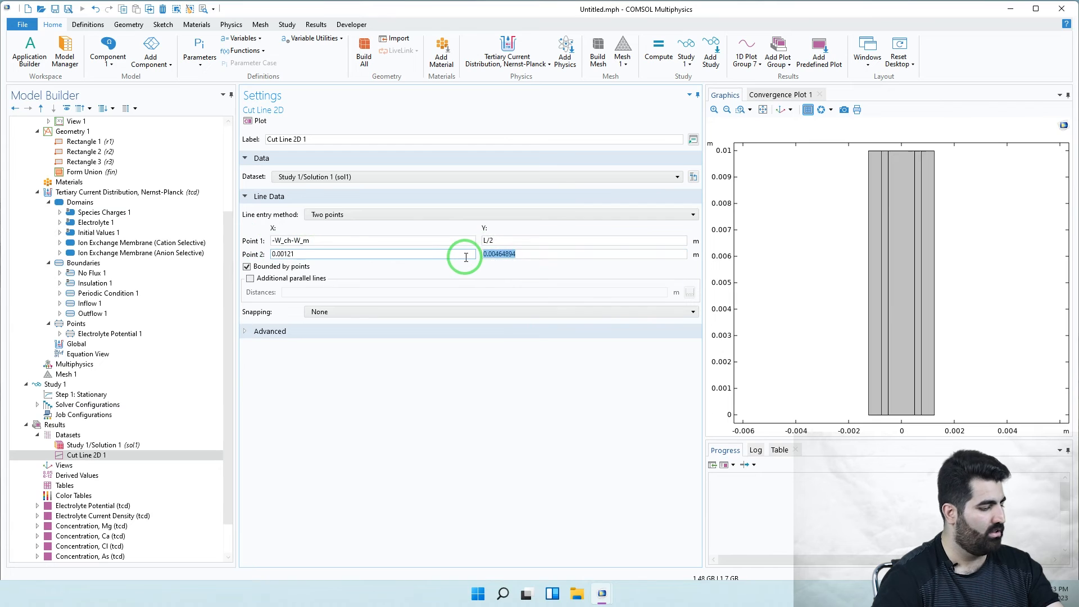
{"action": "type", "text": "L/2"}
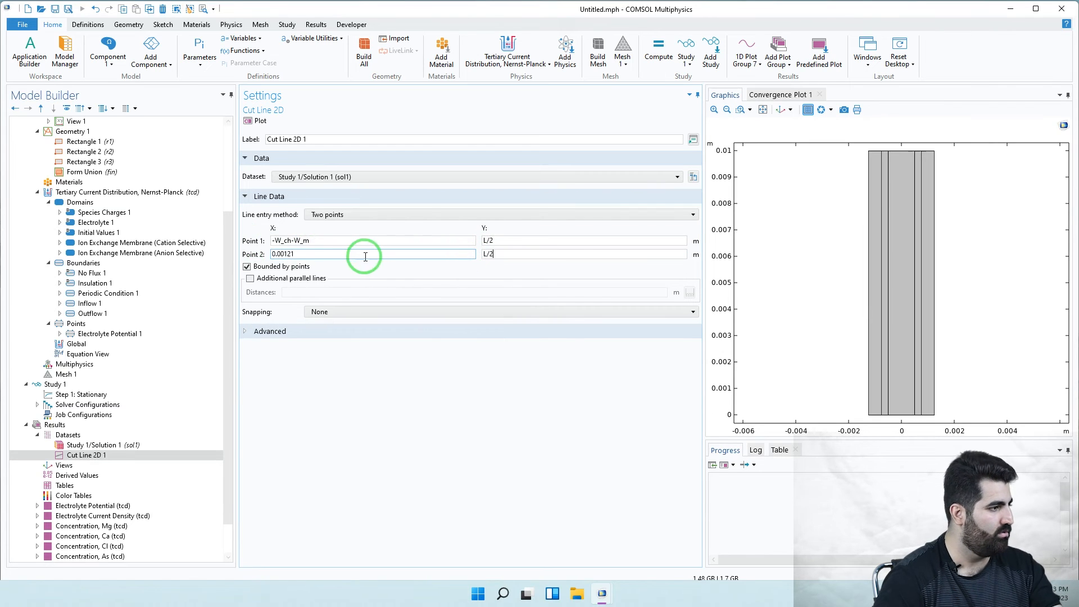
{"action": "left_click_drag", "start_coordinate": [271, 254], "coordinate": [316, 250]}
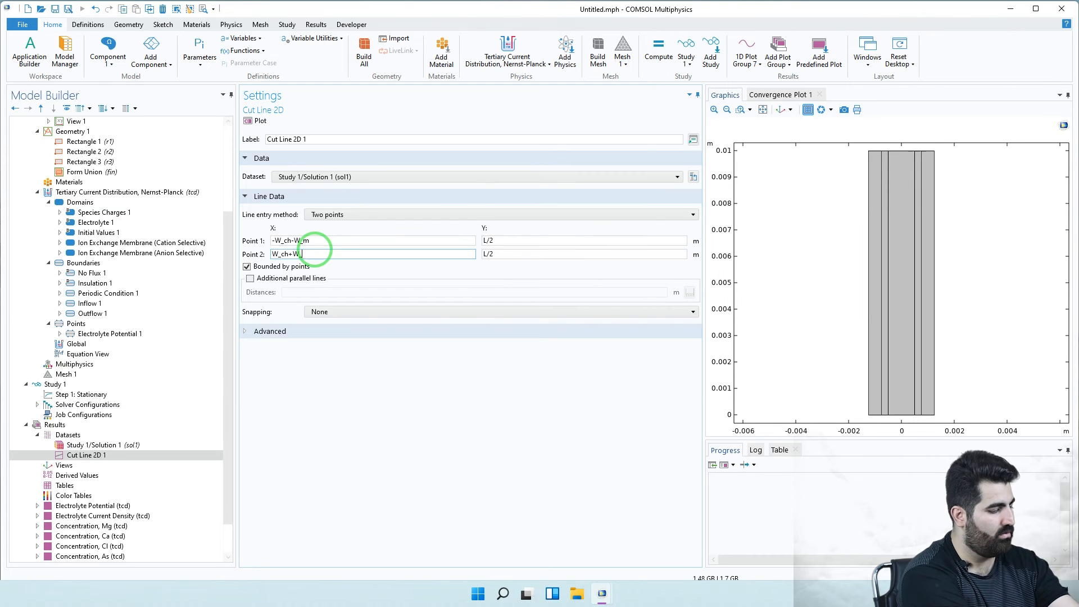
{"action": "left_click", "coordinate": [257, 120]}
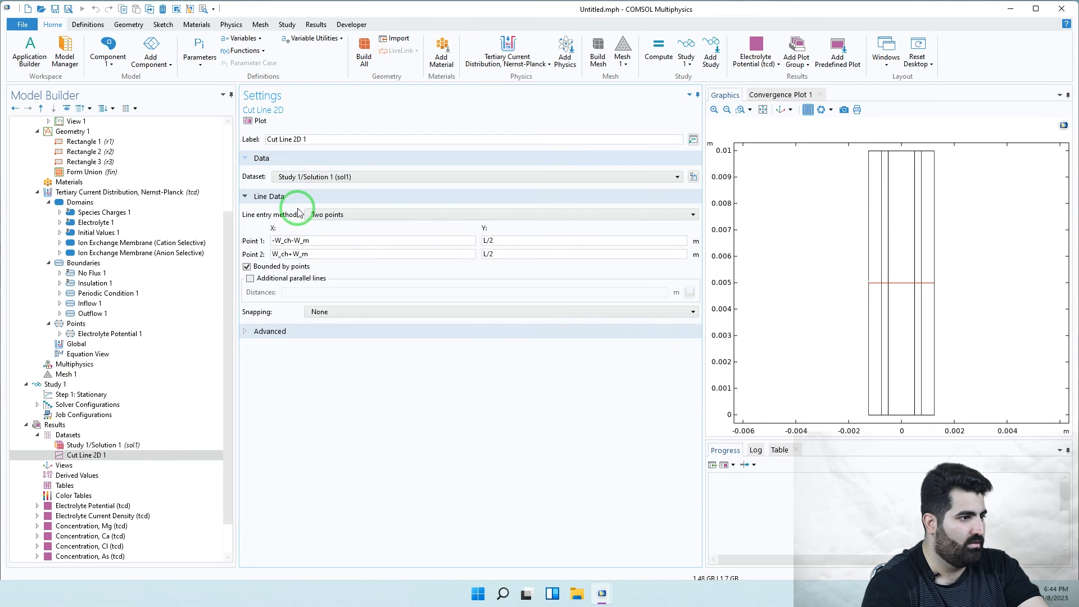
{"action": "scroll", "coordinate": [150, 463], "scroll_direction": "down", "scroll_amount": 2}
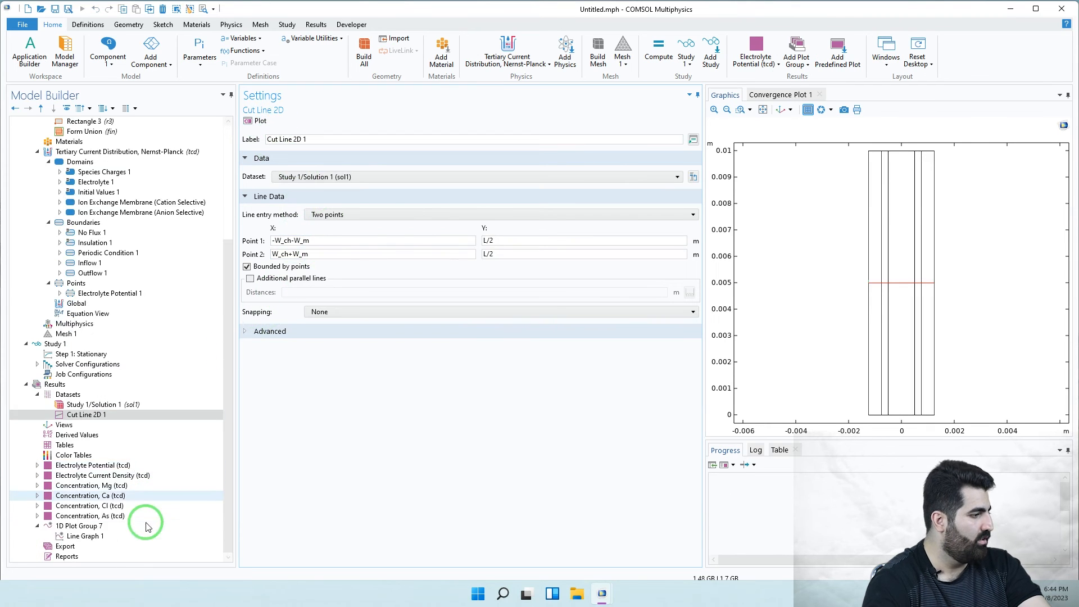
- Switch the line graph's cMem selection to From list and plot cMem 6000
{"action": "left_click", "coordinate": [105, 536]}
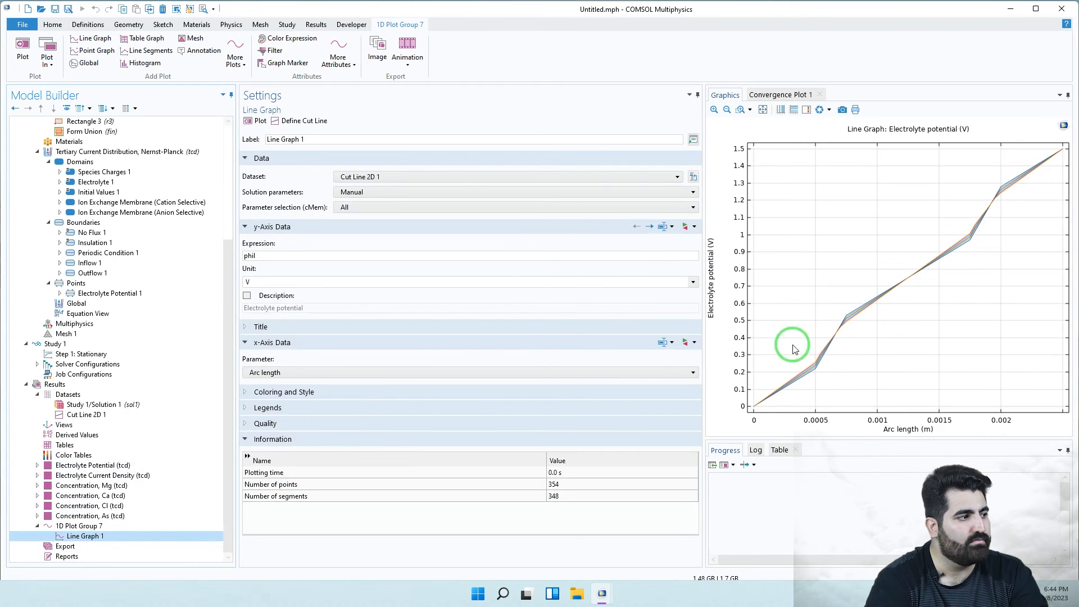
{"action": "left_click", "coordinate": [360, 208]}
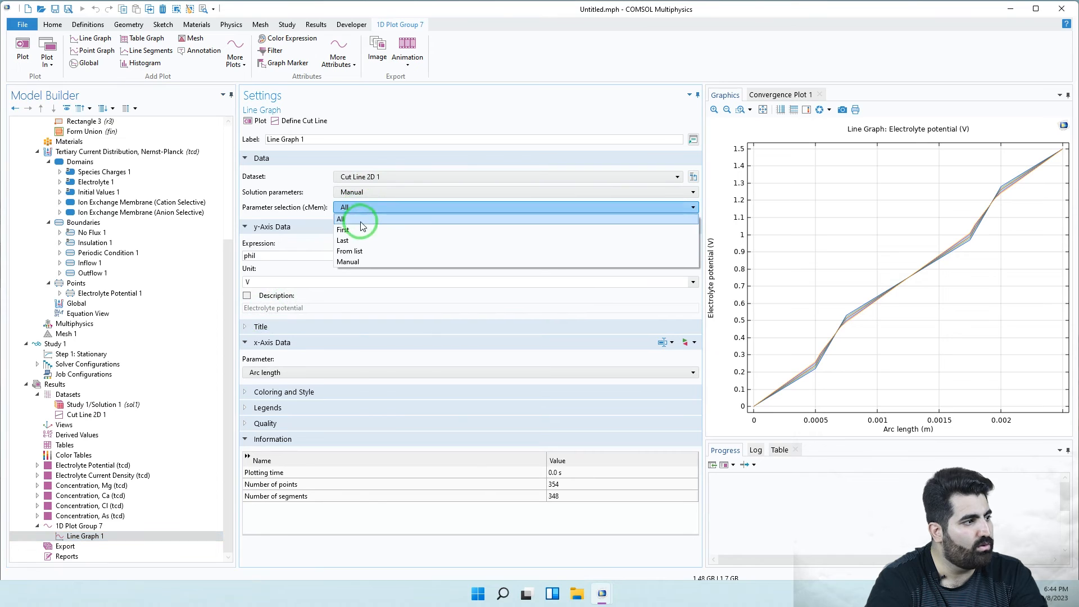
{"action": "left_click", "coordinate": [359, 252]}
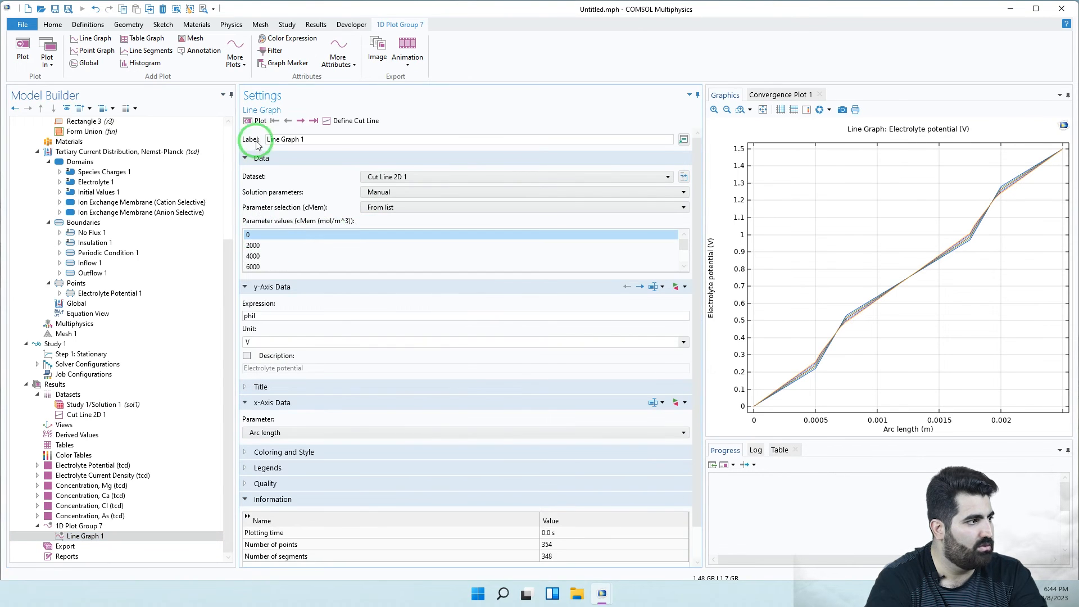
{"action": "left_click", "coordinate": [258, 120]}
{"action": "left_click", "coordinate": [253, 267]}
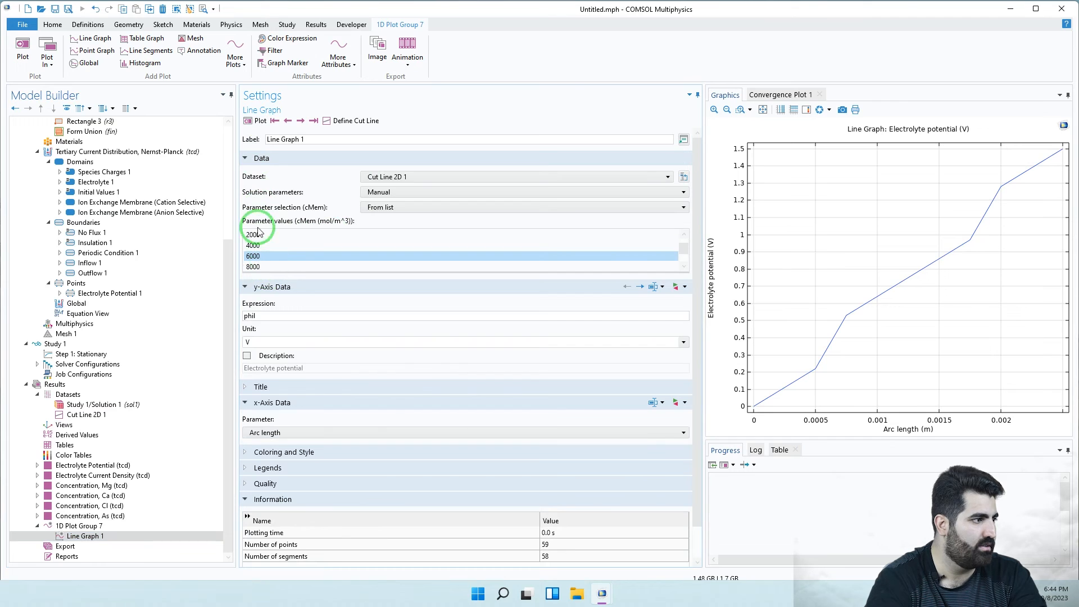
{"action": "left_click", "coordinate": [258, 121]}
- Plot electrolyte potential for cMem 10000, then for both 0 and 10000 together
{"action": "scroll", "coordinate": [308, 230], "scroll_direction": "down", "scroll_amount": 1}
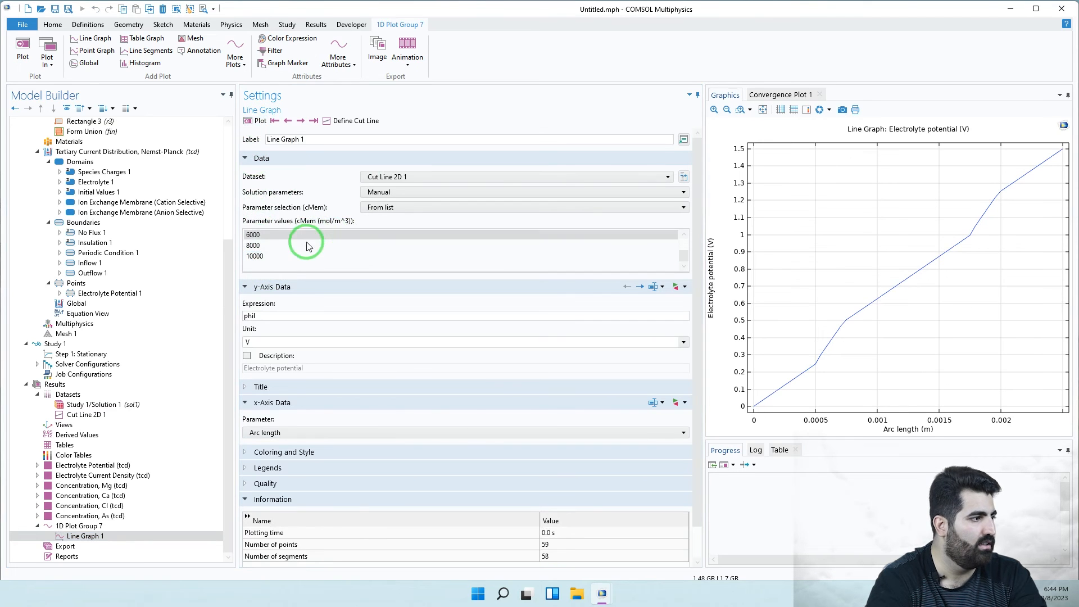
{"action": "left_click", "coordinate": [273, 255]}
{"action": "left_click", "coordinate": [256, 123]}
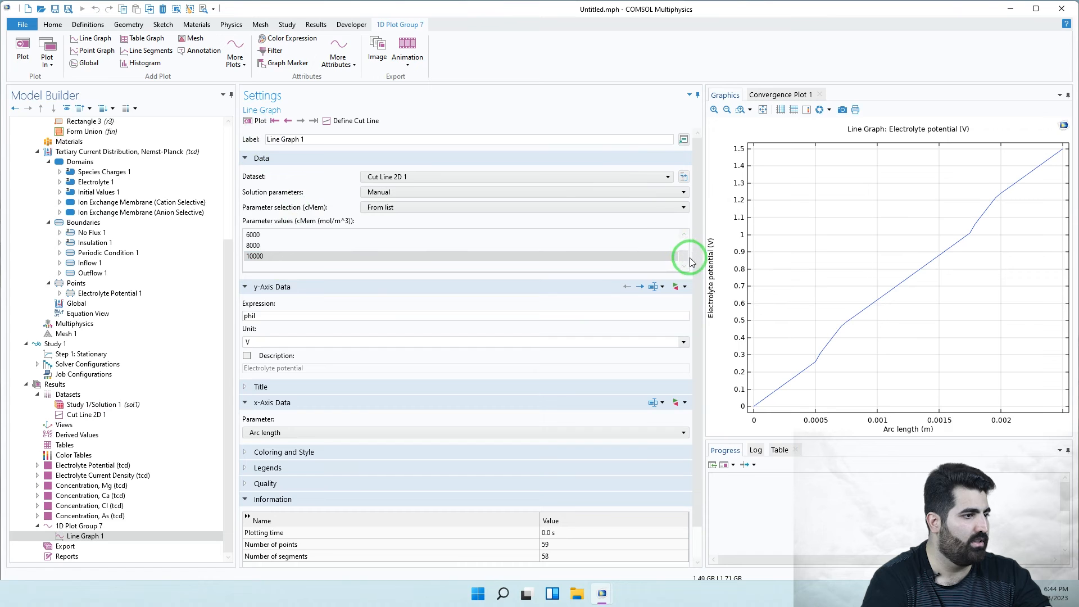
{"action": "left_click_drag", "start_coordinate": [687, 260], "coordinate": [682, 234]}
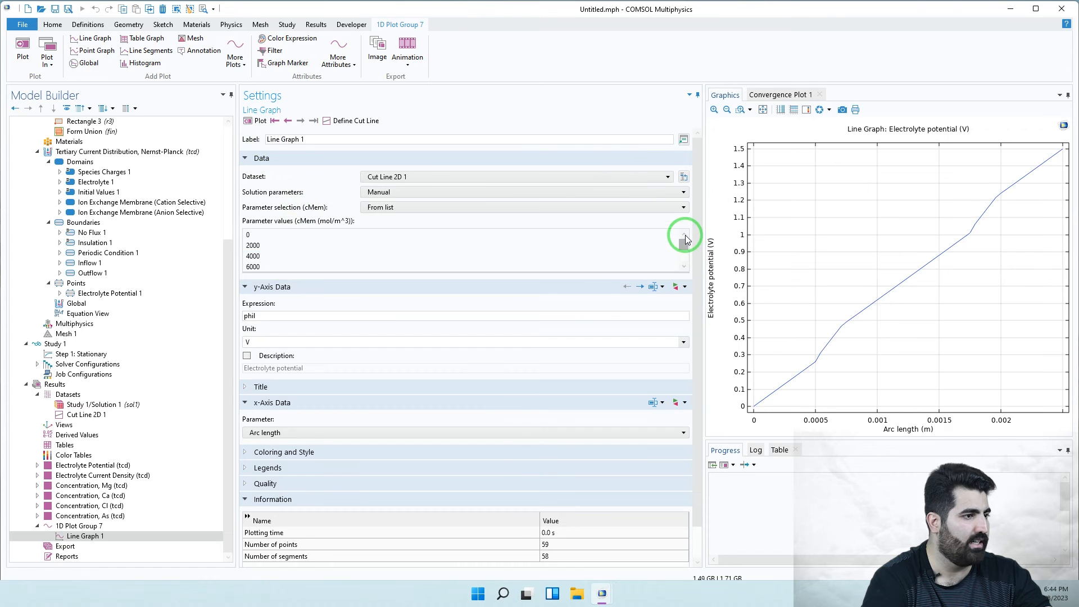
{"action": "left_click", "coordinate": [269, 234]}
{"action": "left_click", "coordinate": [258, 121]}
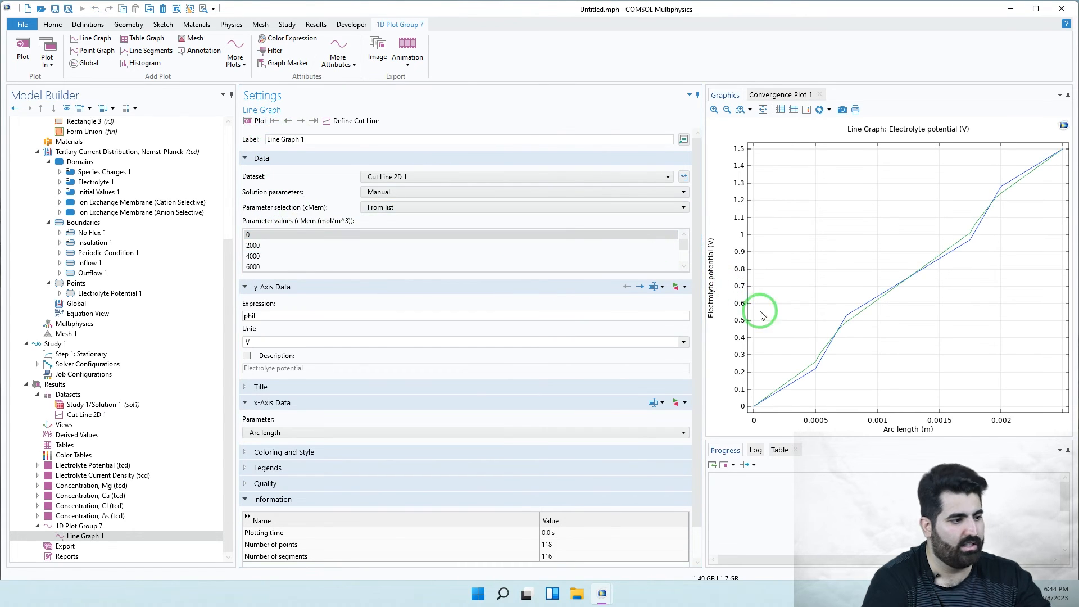
{"action": "scroll", "coordinate": [682, 428], "scroll_direction": "down", "scroll_amount": 1}
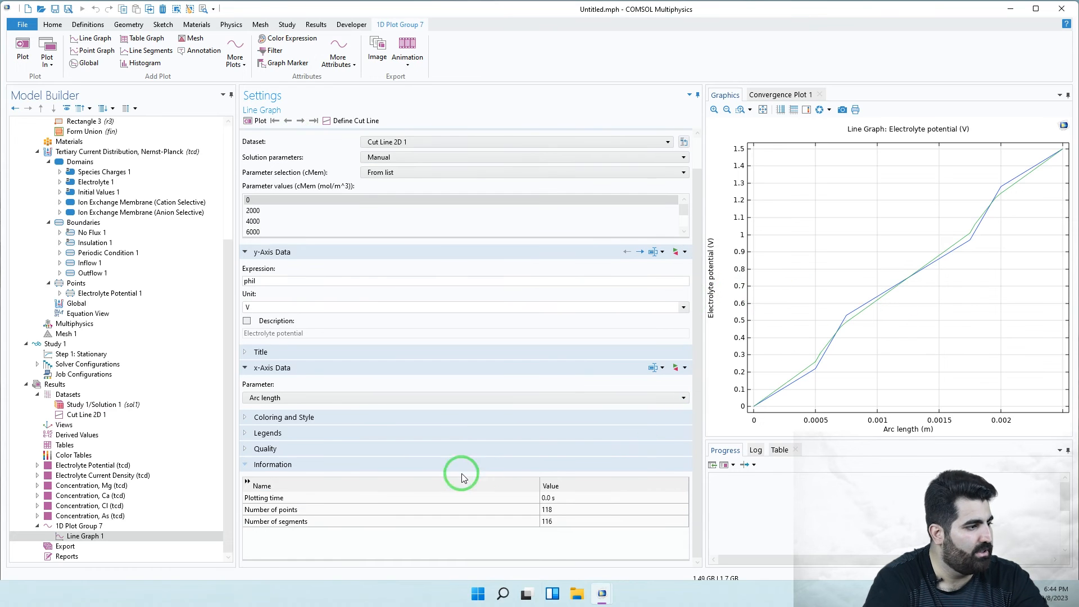
- Turn on the legend for Line Graph 1 so the cMem 0 and 10000 mol/m³ curves are labelled
{"action": "left_click", "coordinate": [282, 433]}
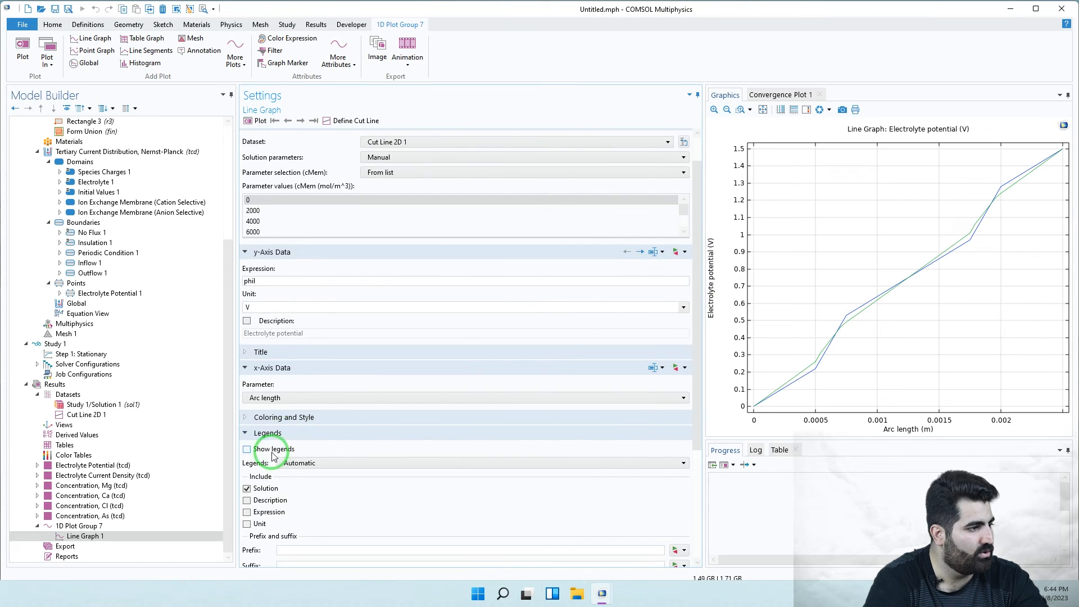
{"action": "left_click", "coordinate": [273, 449]}
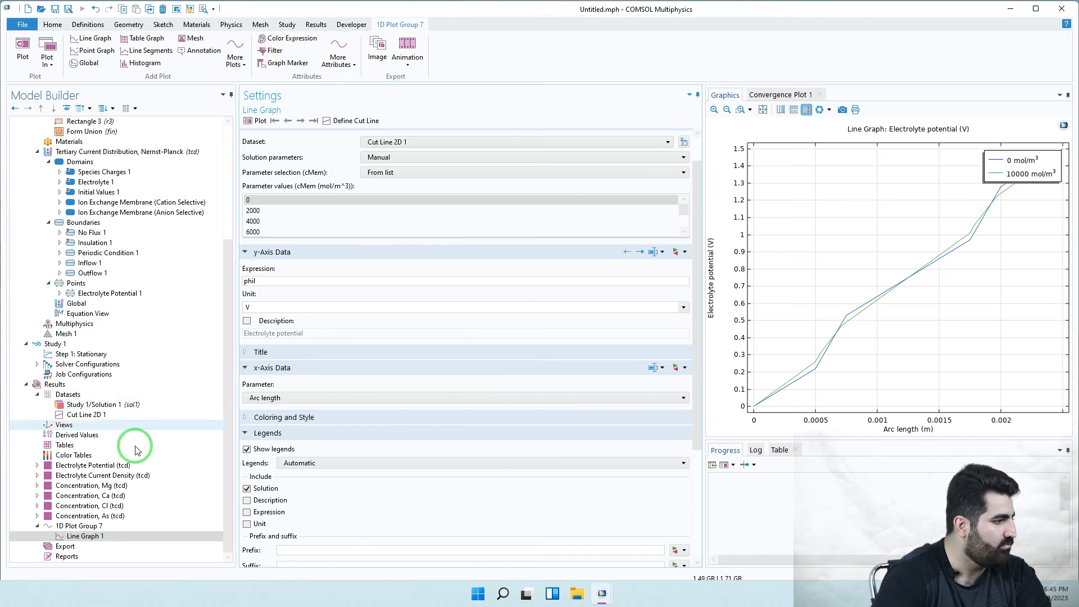
- Add 1D Plot Group 8 with a Line Graph plotting phil from the Cut Line 2D 1 dataset
{"action": "right_click", "coordinate": [61, 386]}
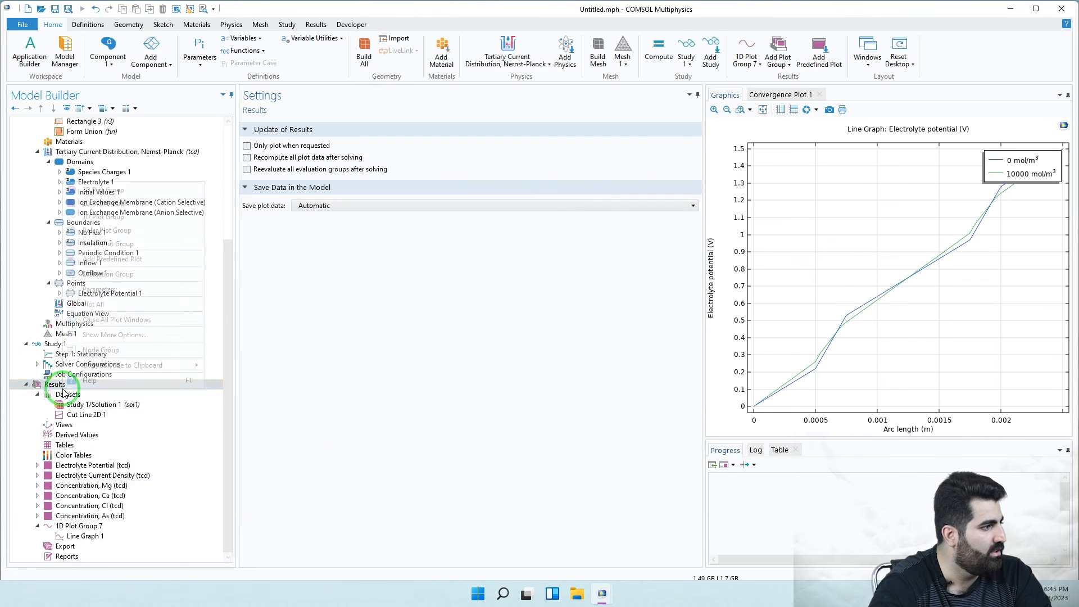
{"action": "left_click", "coordinate": [103, 216]}
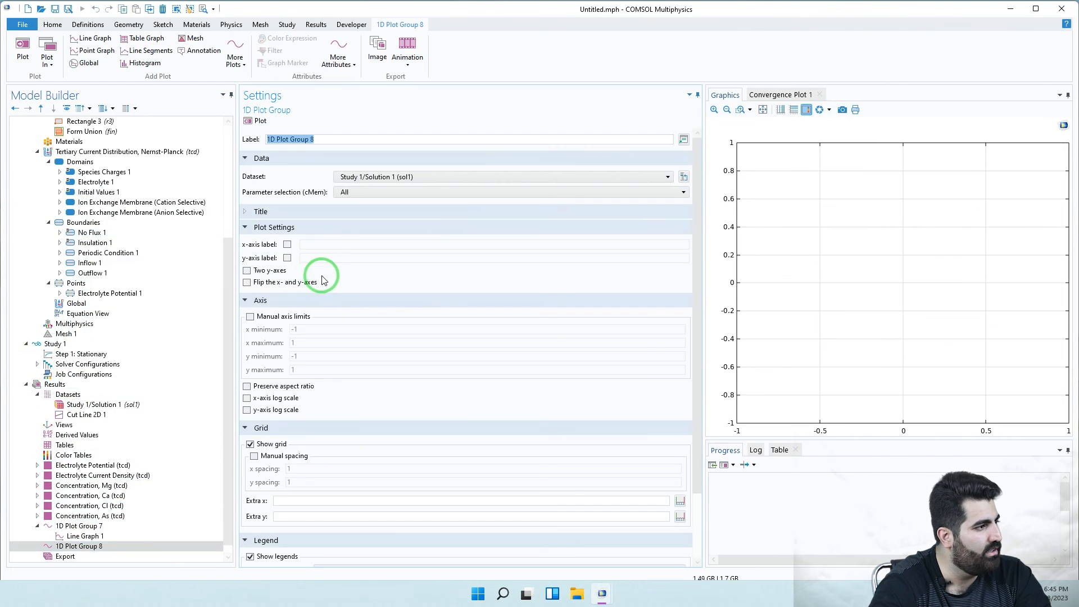
{"action": "right_click", "coordinate": [101, 545]}
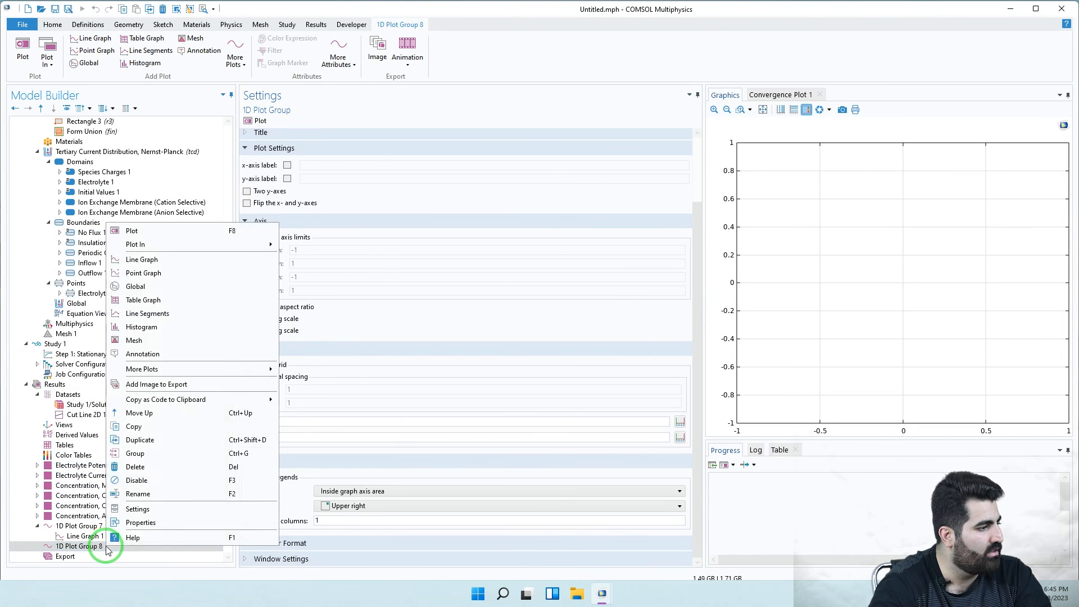
{"action": "left_click", "coordinate": [141, 261]}
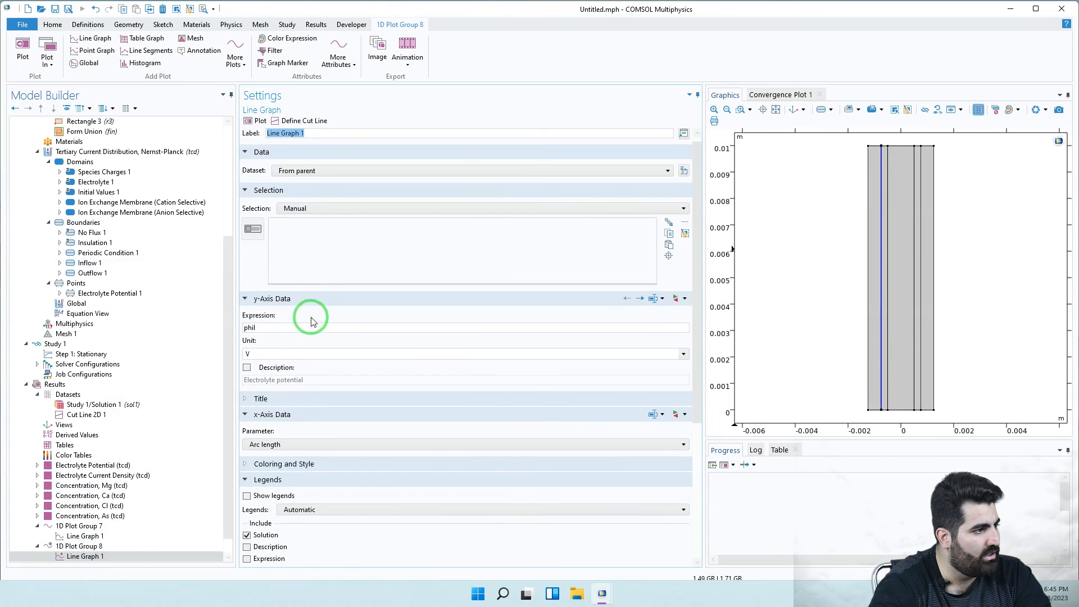
{"action": "double_click", "coordinate": [267, 332]}
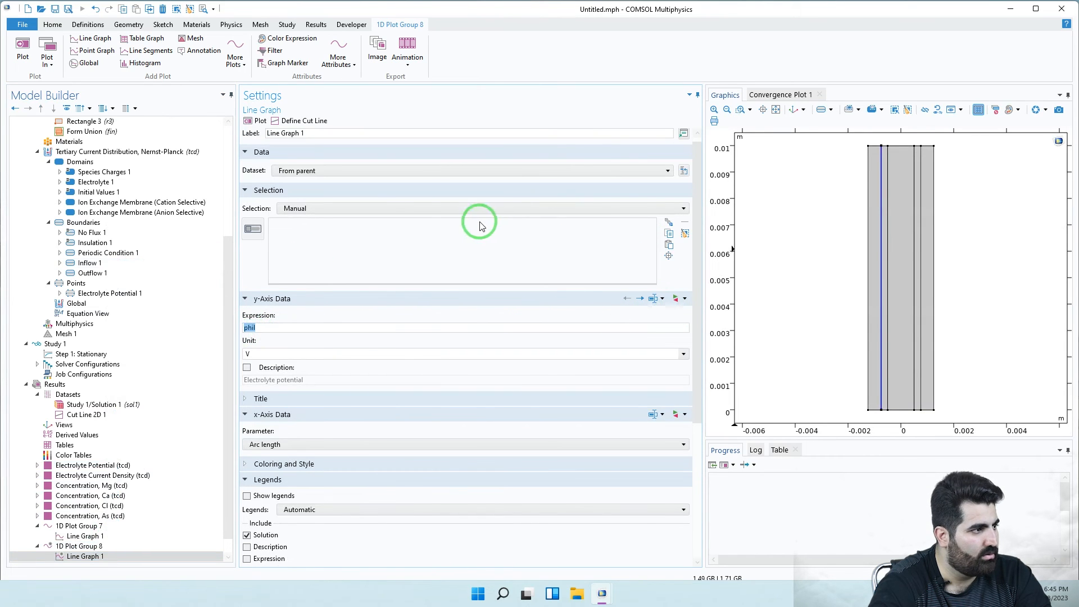
{"action": "left_click", "coordinate": [337, 171]}
{"action": "left_click", "coordinate": [322, 214]}
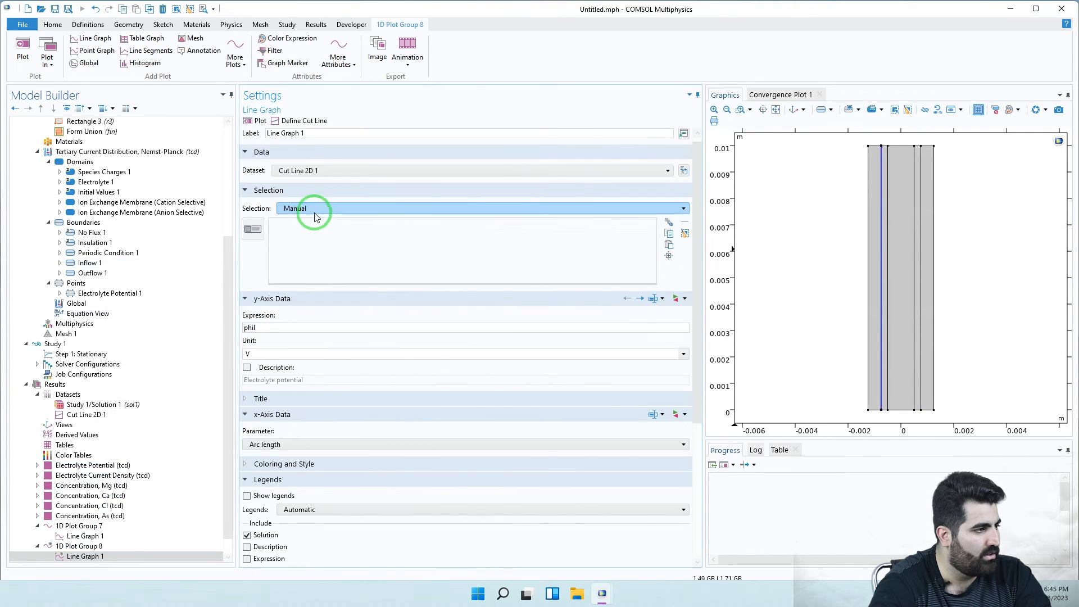
- Browse the y-axis variables, expanding the OH and c_As species and the c_As flux magnitudes
{"action": "left_click", "coordinate": [415, 251]}
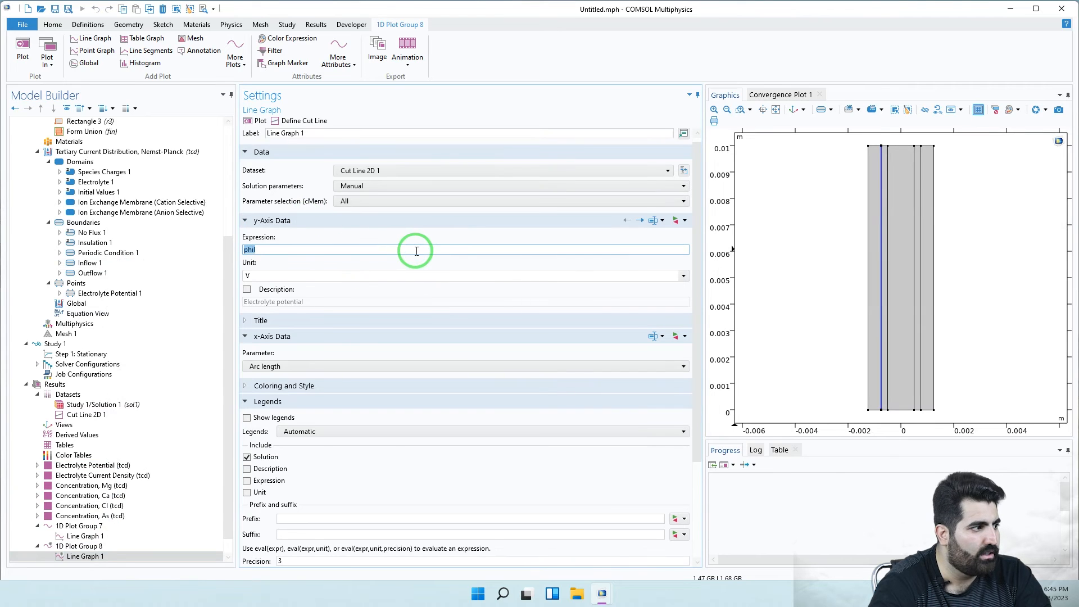
{"action": "left_click", "coordinate": [676, 220]}
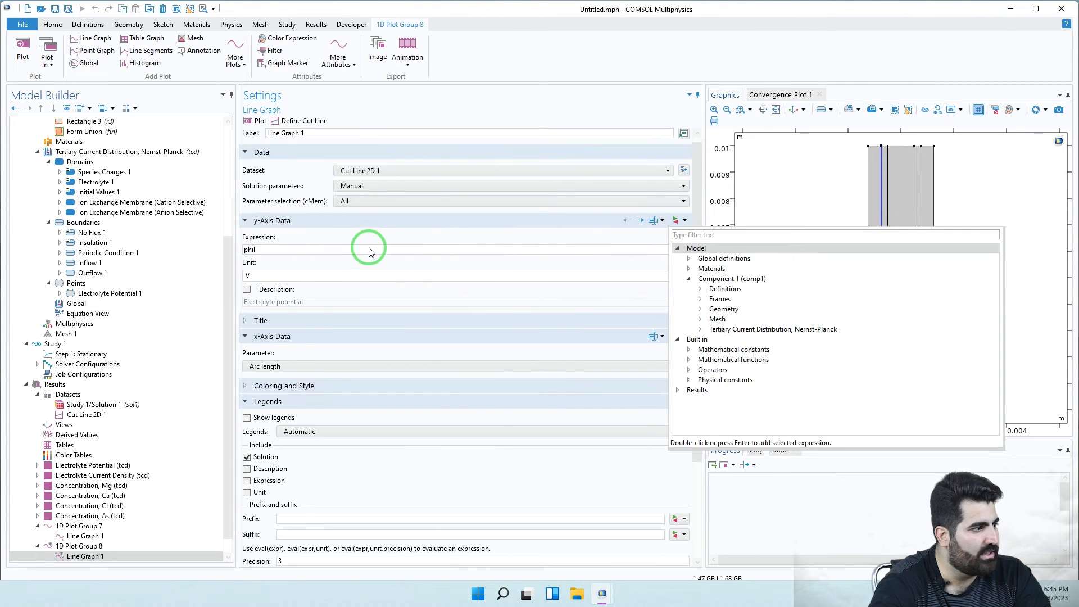
{"action": "left_click", "coordinate": [700, 329]}
{"action": "scroll", "coordinate": [767, 400], "scroll_direction": "down", "scroll_amount": 2}
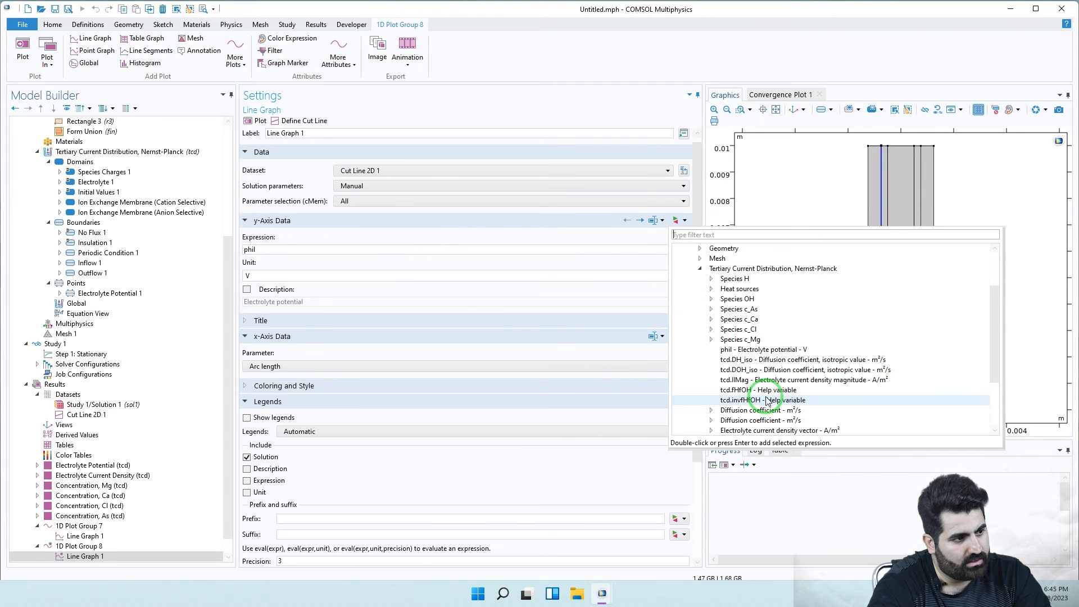
{"action": "scroll", "coordinate": [767, 400], "scroll_direction": "down", "scroll_amount": 1}
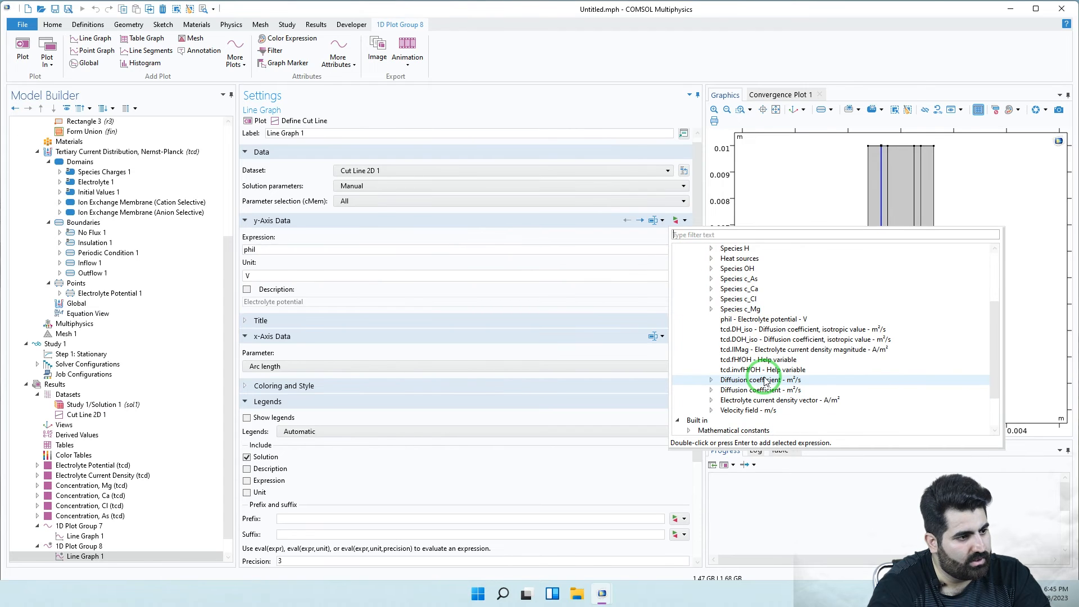
{"action": "scroll", "coordinate": [765, 382], "scroll_direction": "up", "scroll_amount": 2}
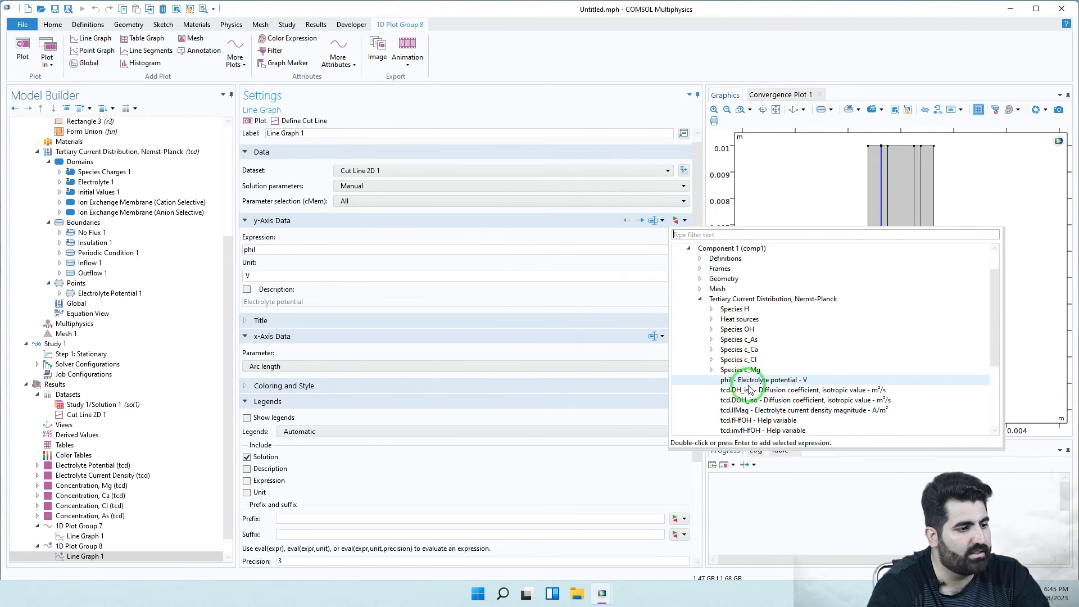
{"action": "scroll", "coordinate": [755, 374], "scroll_direction": "down", "scroll_amount": 2}
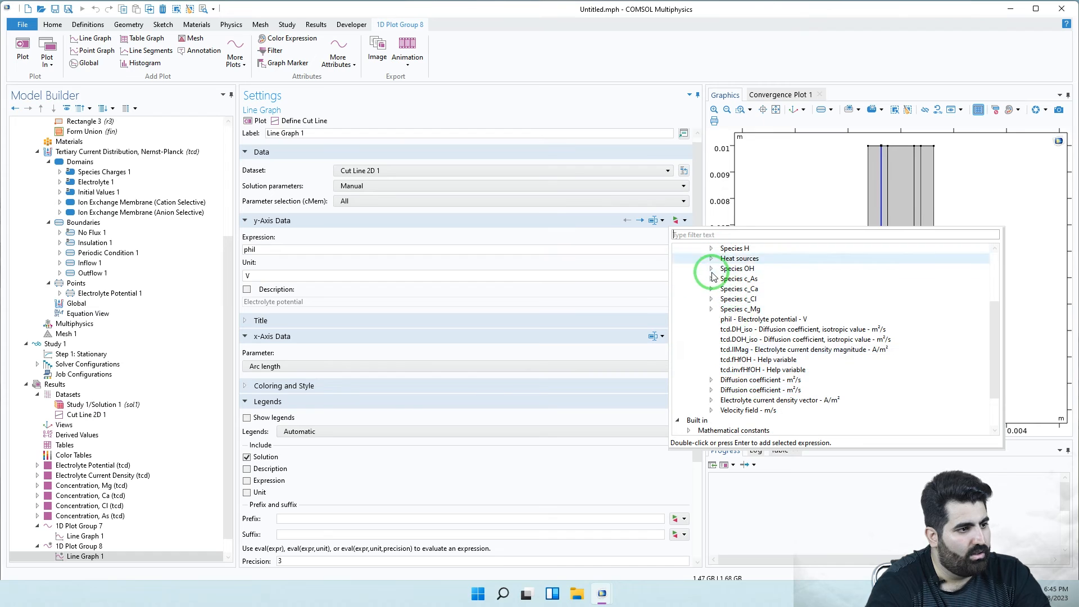
{"action": "left_click", "coordinate": [712, 269]}
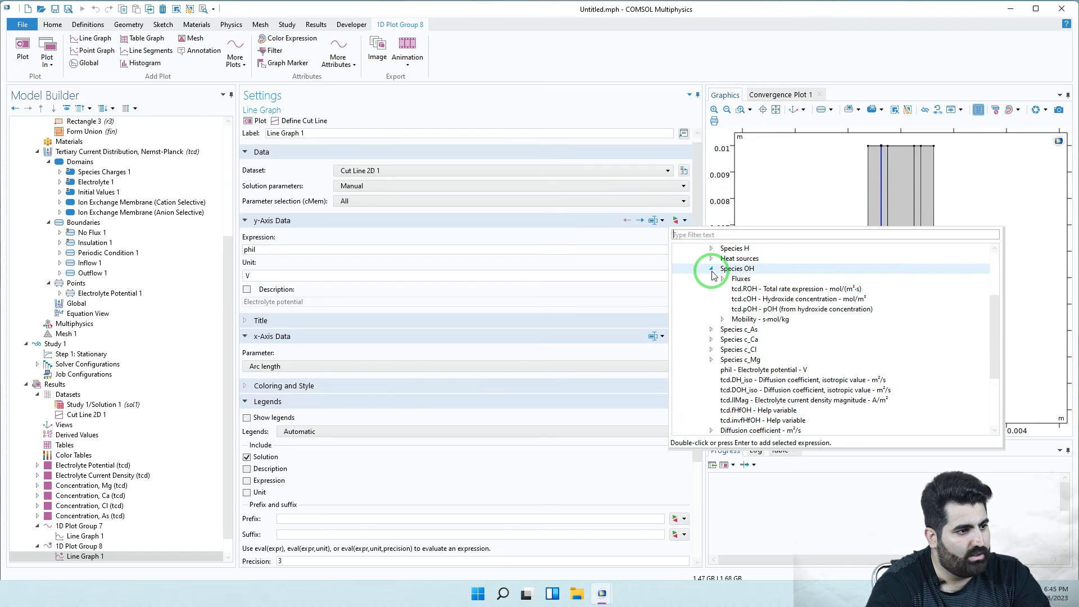
{"action": "left_click", "coordinate": [712, 330]}
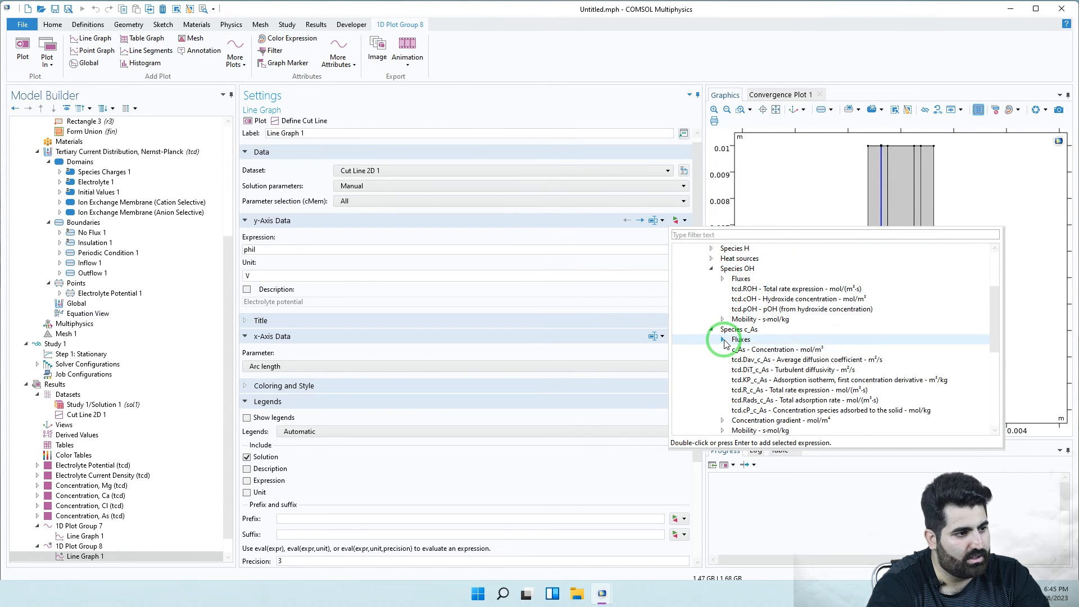
{"action": "left_click", "coordinate": [723, 340]}
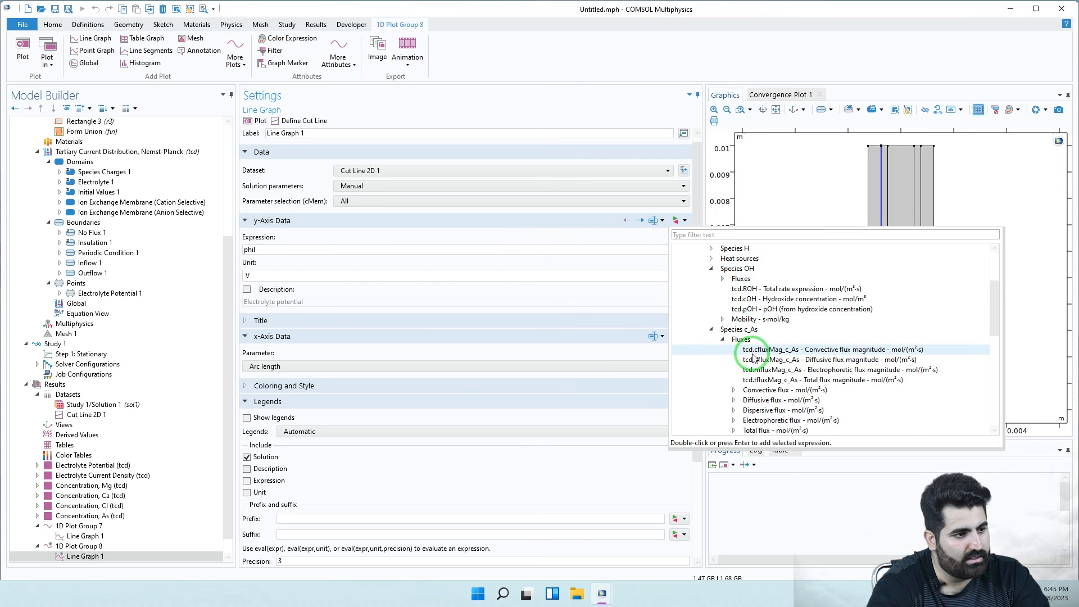
{"action": "left_click", "coordinate": [753, 359]}
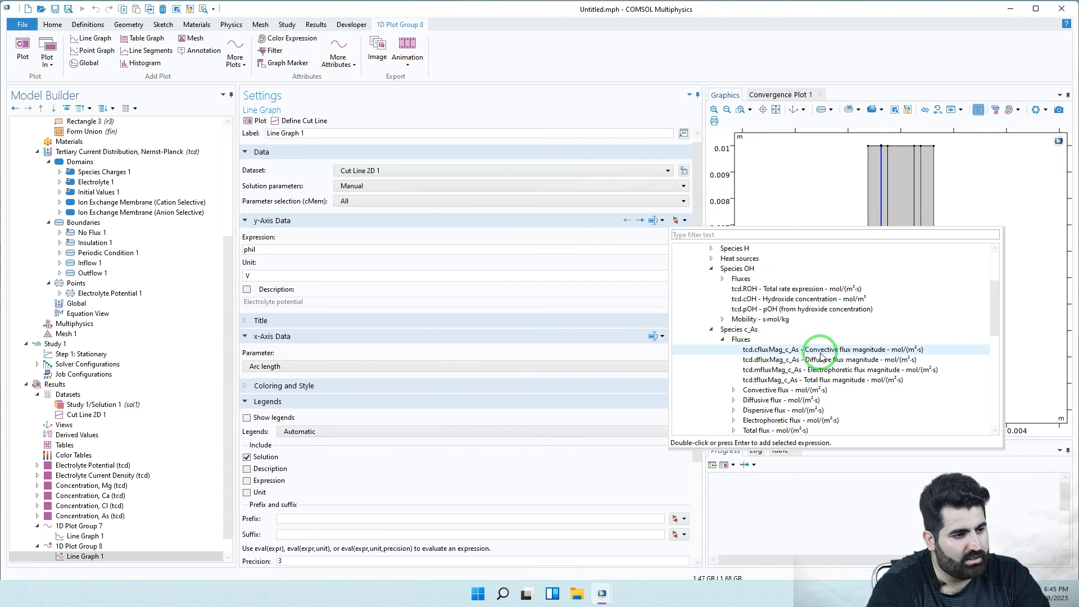
{"action": "left_click", "coordinate": [833, 380]}
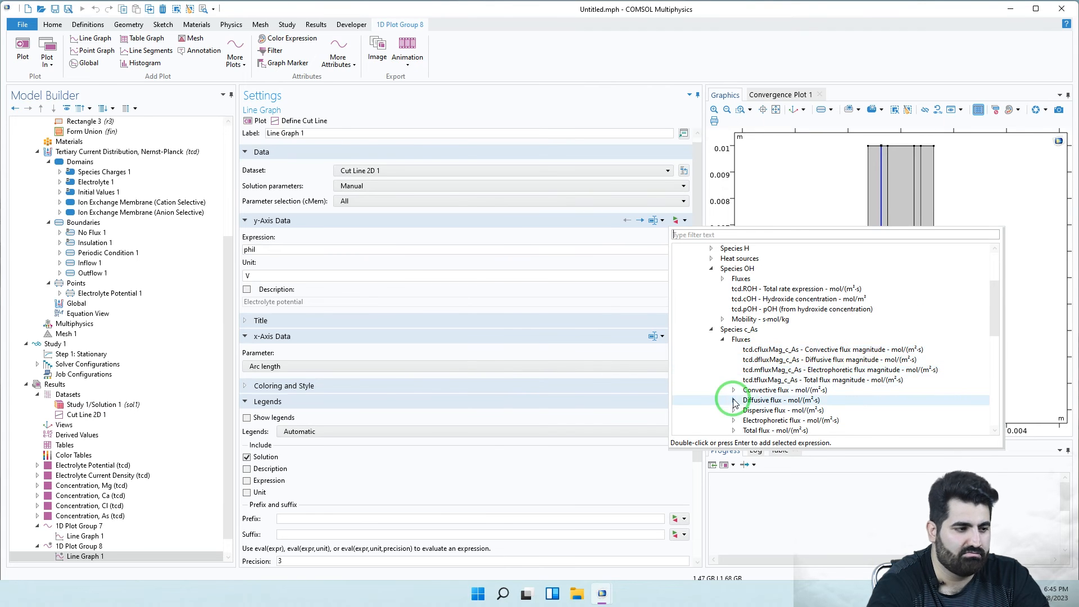
{"action": "scroll", "coordinate": [725, 399], "scroll_direction": "down", "scroll_amount": 5}
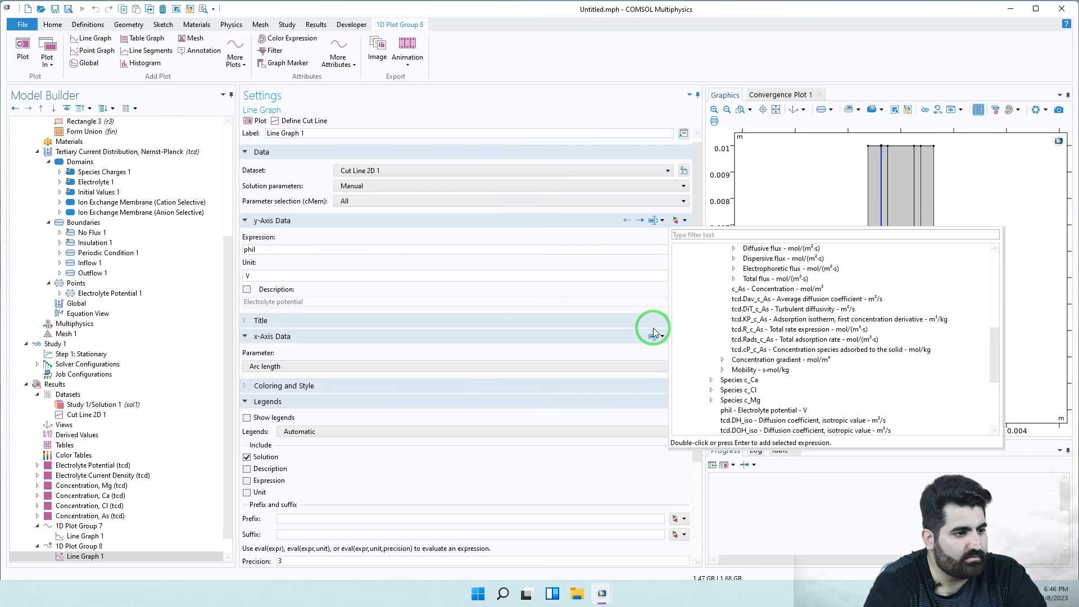
{"action": "scroll", "coordinate": [766, 410], "scroll_direction": "down", "scroll_amount": 5}
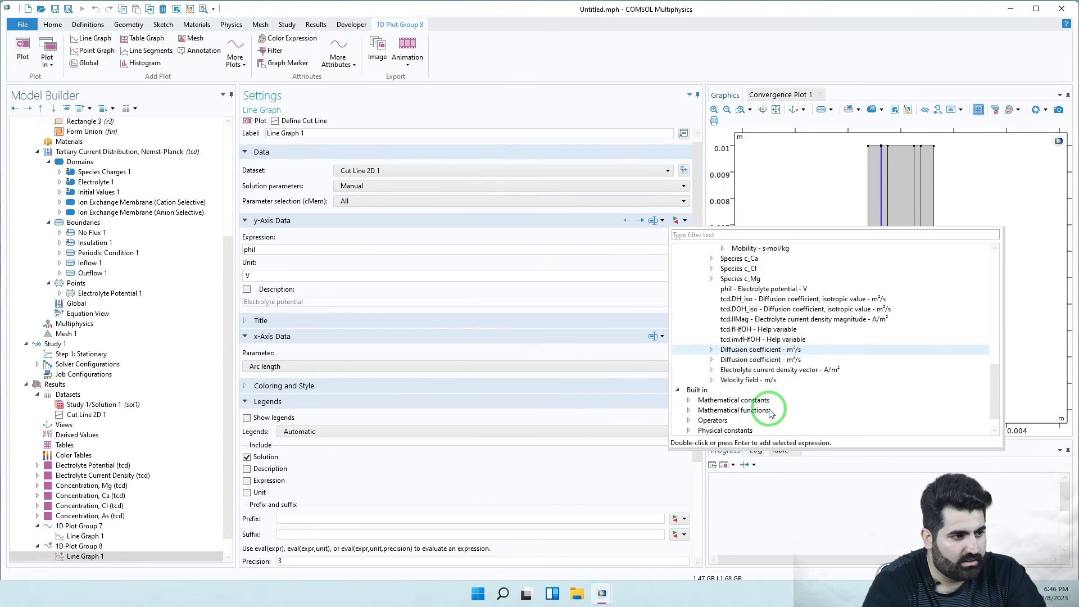
{"action": "scroll", "coordinate": [767, 409], "scroll_direction": "up", "scroll_amount": 2}
{"action": "scroll", "coordinate": [769, 411], "scroll_direction": "up", "scroll_amount": 1}
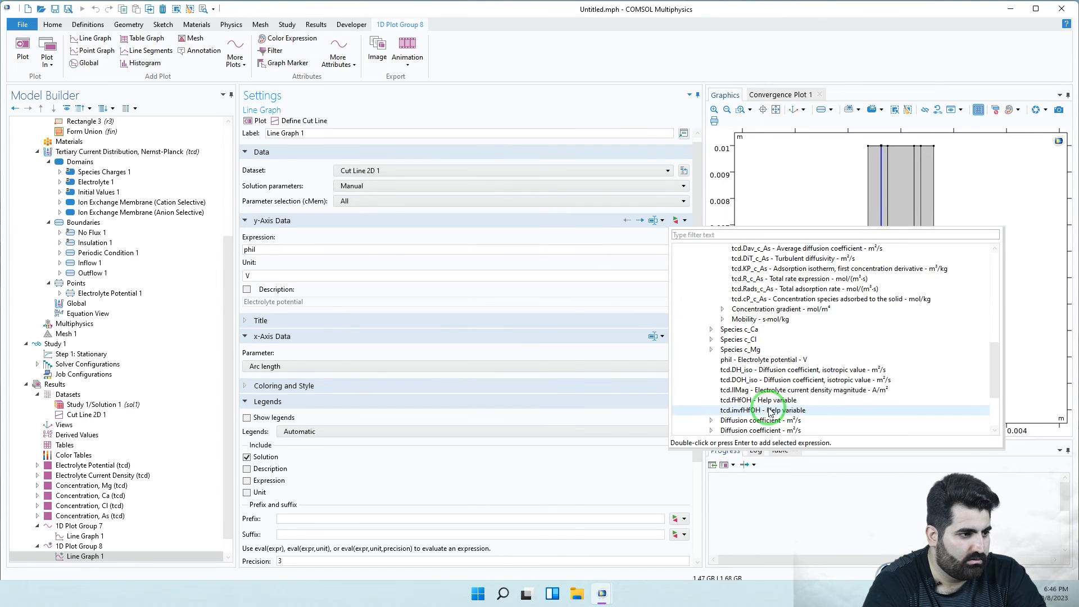
- Expand the chloride concentration gradient and select tcd.grad_c_Clx, then tcd.grad_c_Cly
{"action": "left_click", "coordinate": [711, 340]}
{"action": "scroll", "coordinate": [721, 362], "scroll_direction": "down", "scroll_amount": 1}
{"action": "scroll", "coordinate": [720, 362], "scroll_direction": "down", "scroll_amount": 2}
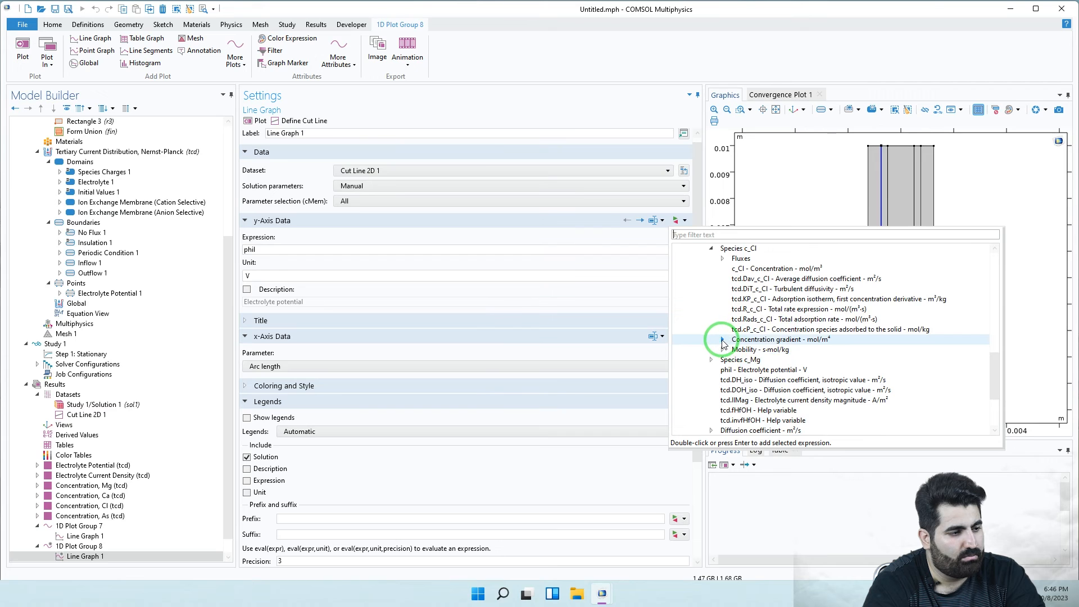
{"action": "left_click", "coordinate": [723, 340]}
{"action": "scroll", "coordinate": [725, 378], "scroll_direction": "down", "scroll_amount": 2}
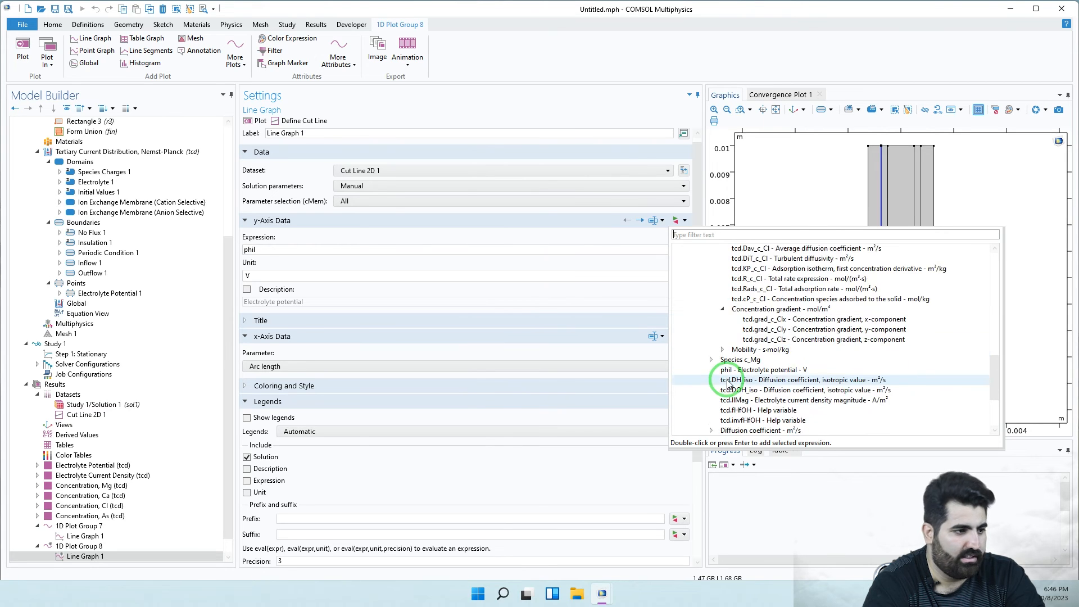
{"action": "scroll", "coordinate": [729, 385], "scroll_direction": "down", "scroll_amount": 2}
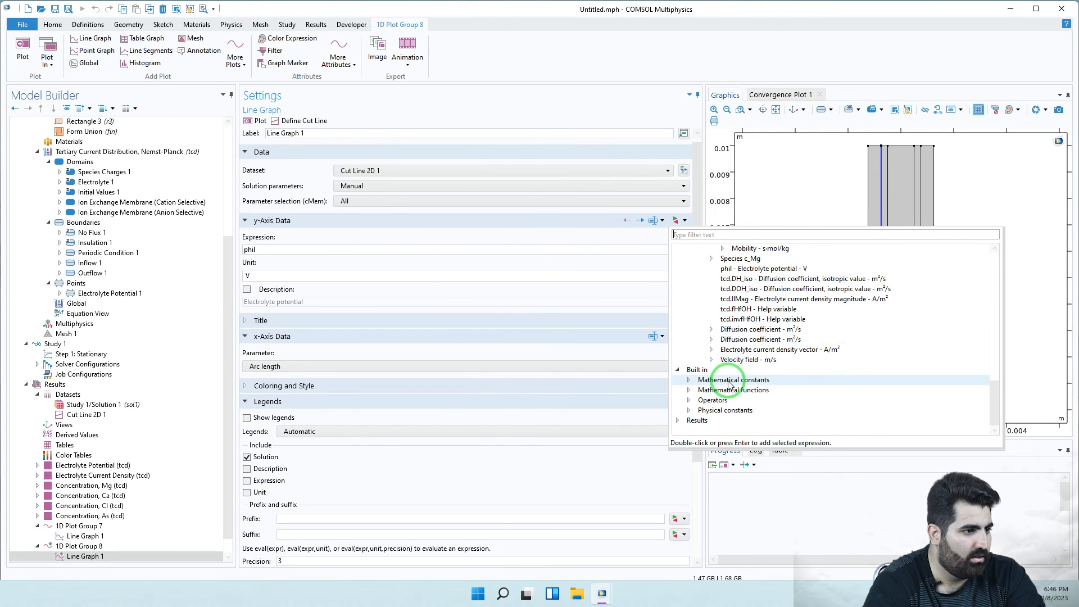
{"action": "scroll", "coordinate": [728, 385], "scroll_direction": "up", "scroll_amount": 4}
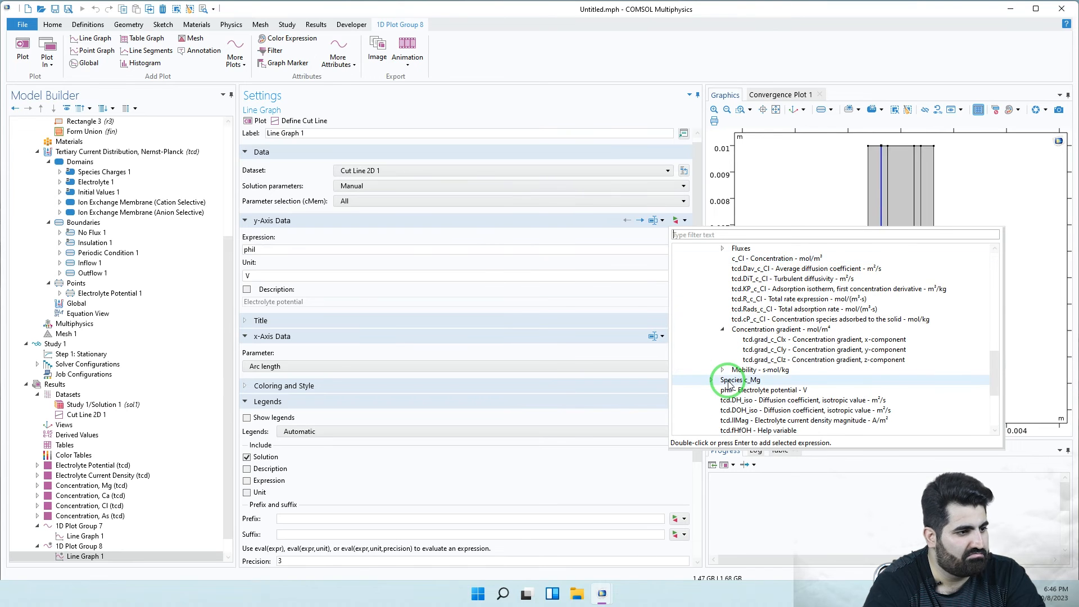
{"action": "left_click", "coordinate": [742, 341]}
{"action": "left_click", "coordinate": [807, 340]}
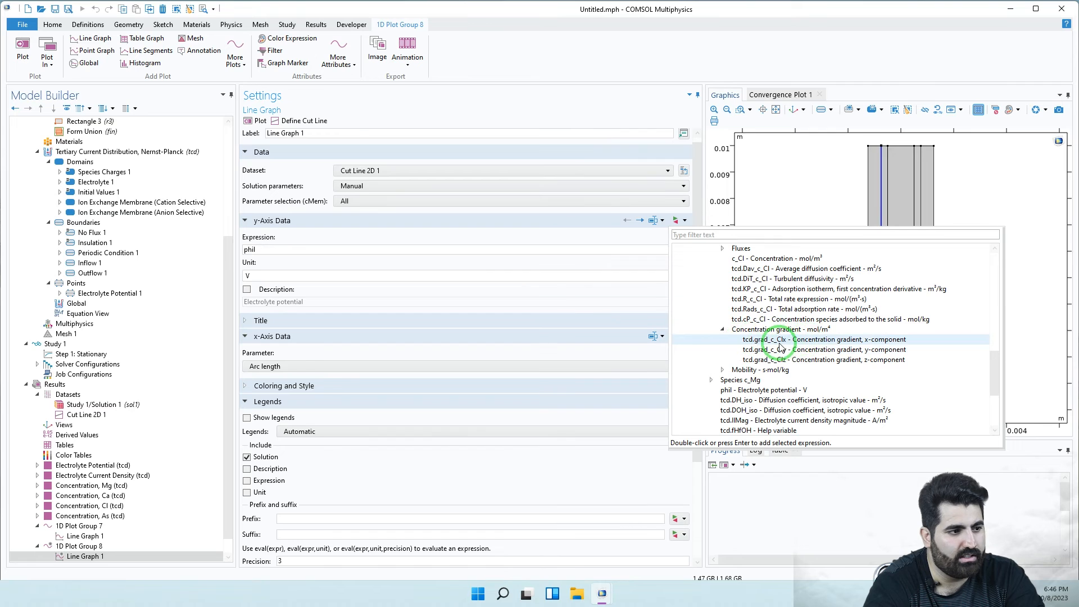
{"action": "left_click", "coordinate": [800, 349]}
- Plot tcd.grad_c_Cly along the cut line, then limit cMem to the listed value 2000
{"action": "double_click", "coordinate": [801, 350]}
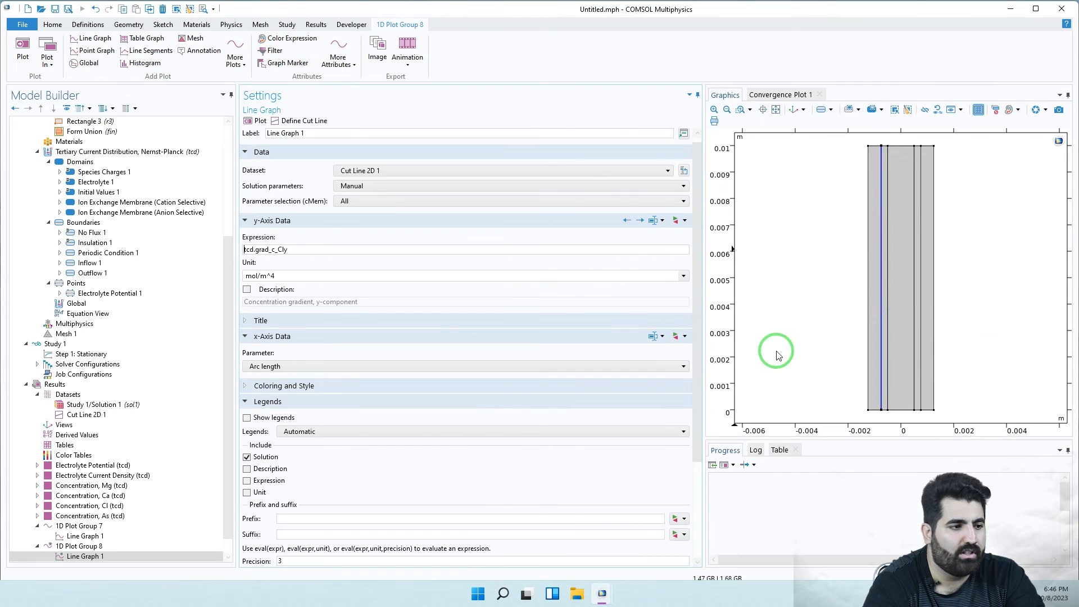
{"action": "left_click", "coordinate": [250, 125]}
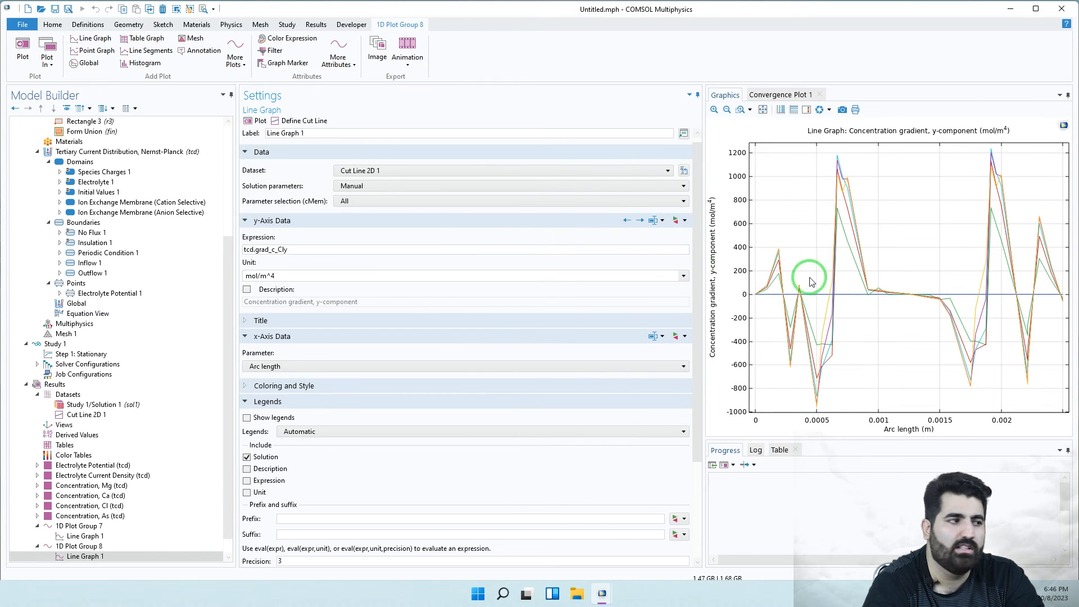
{"action": "left_click", "coordinate": [416, 201]}
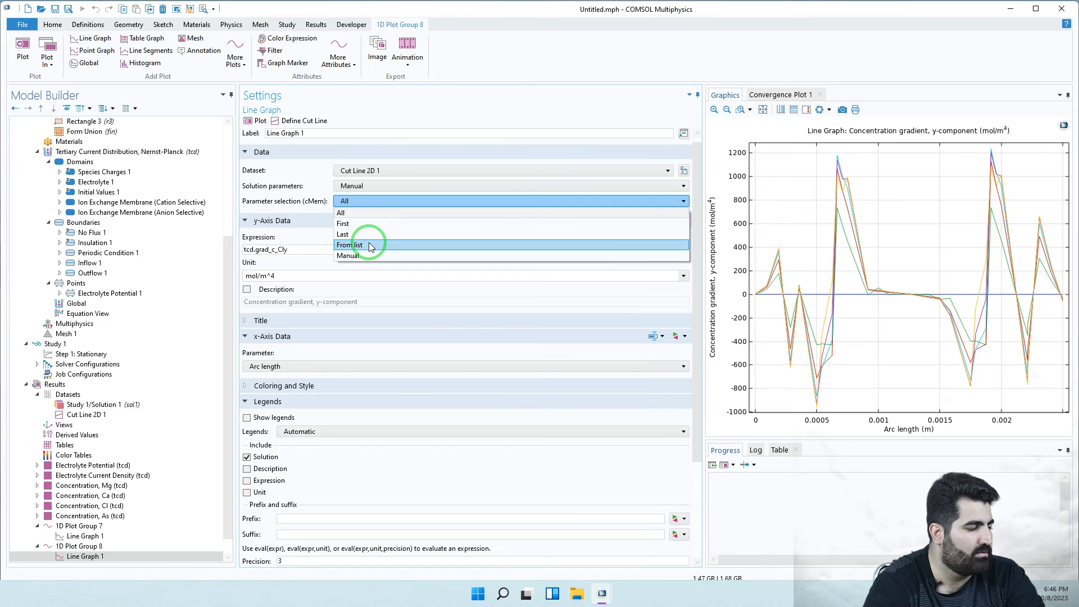
{"action": "left_click", "coordinate": [370, 246]}
{"action": "left_click", "coordinate": [281, 239]}
{"action": "left_click", "coordinate": [254, 120]}
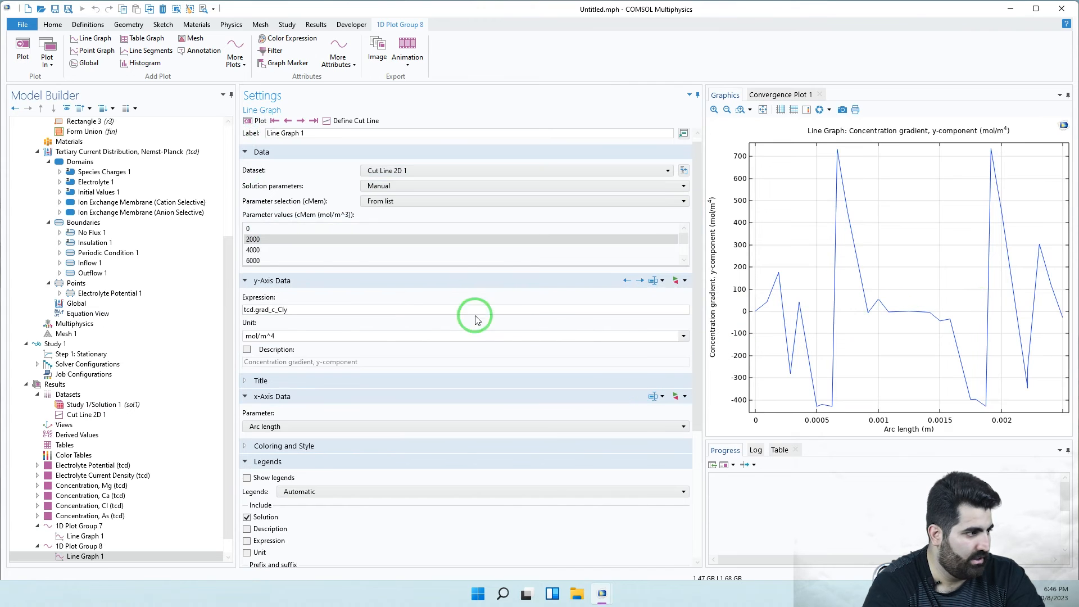
- Switch the selected cMem value to 8000 and redraw the gradient graph
{"action": "scroll", "coordinate": [348, 253], "scroll_direction": "down", "scroll_amount": 2}
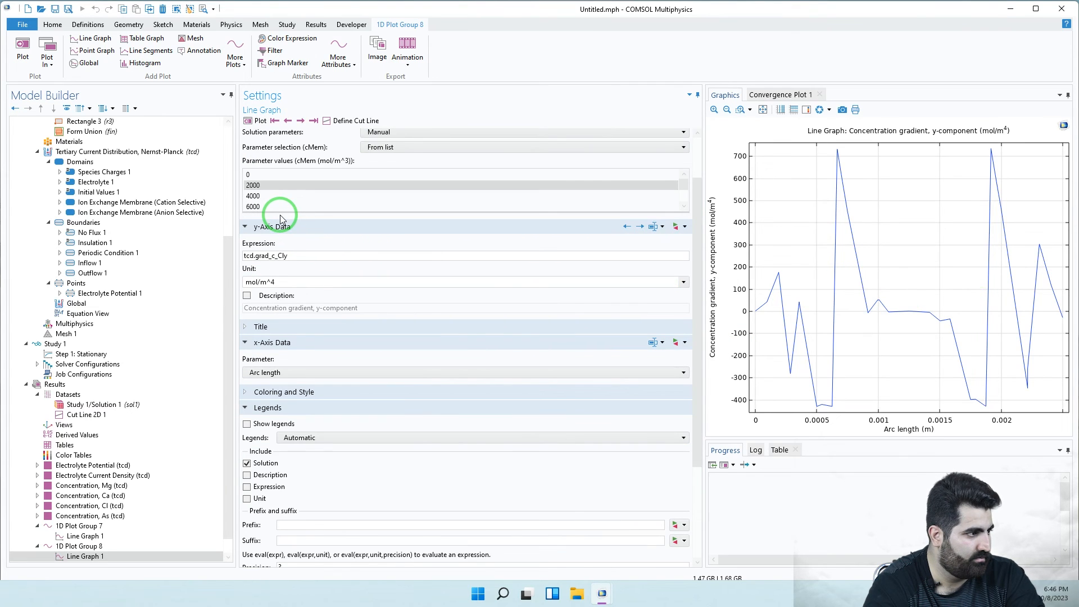
{"action": "scroll", "coordinate": [280, 193], "scroll_direction": "down", "scroll_amount": 1}
{"action": "left_click", "coordinate": [269, 186]}
{"action": "left_click", "coordinate": [248, 122]}
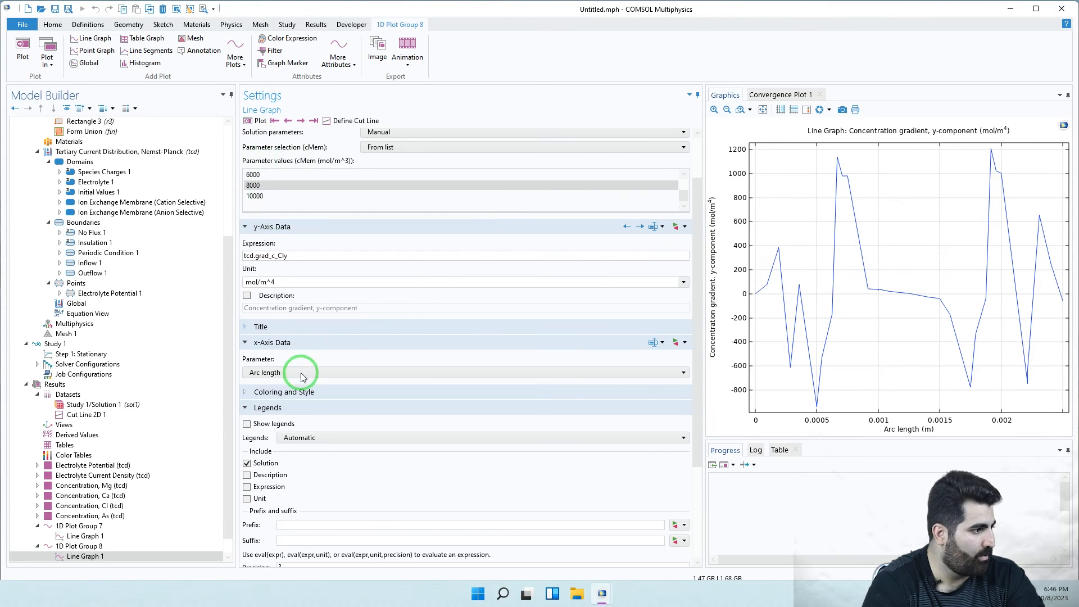
{"action": "scroll", "coordinate": [115, 525], "scroll_direction": "down", "scroll_amount": 1}
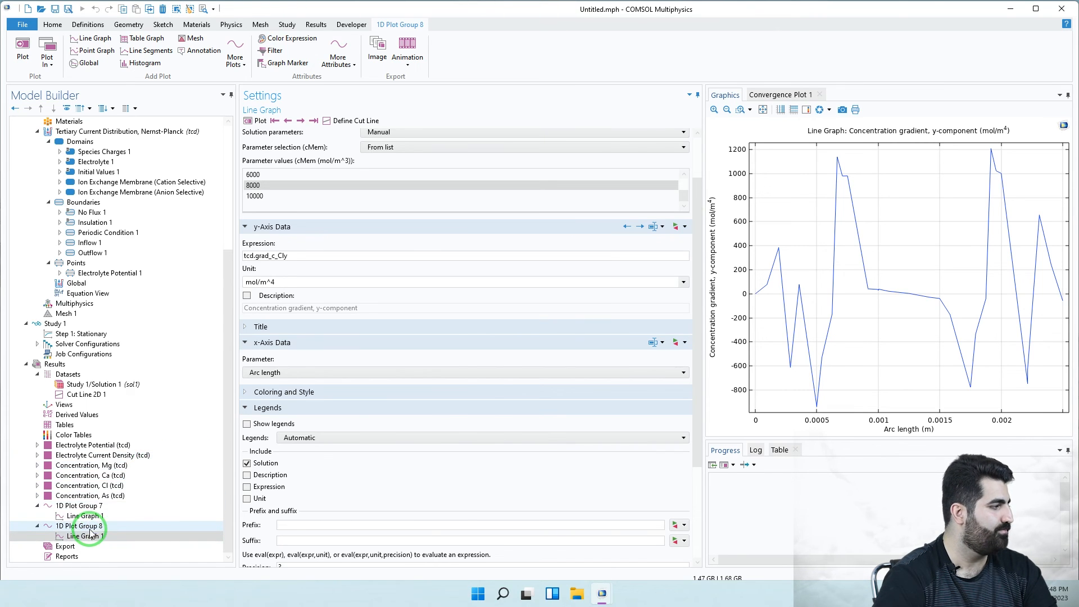
- Replace the y-axis expression with (1-c_As/c0_anion)*100, unit 1, and replot along the cut line
{"action": "left_click_drag", "start_coordinate": [290, 256], "coordinate": [236, 261]}
{"action": "type", "text": "1-c_As/c0_"}
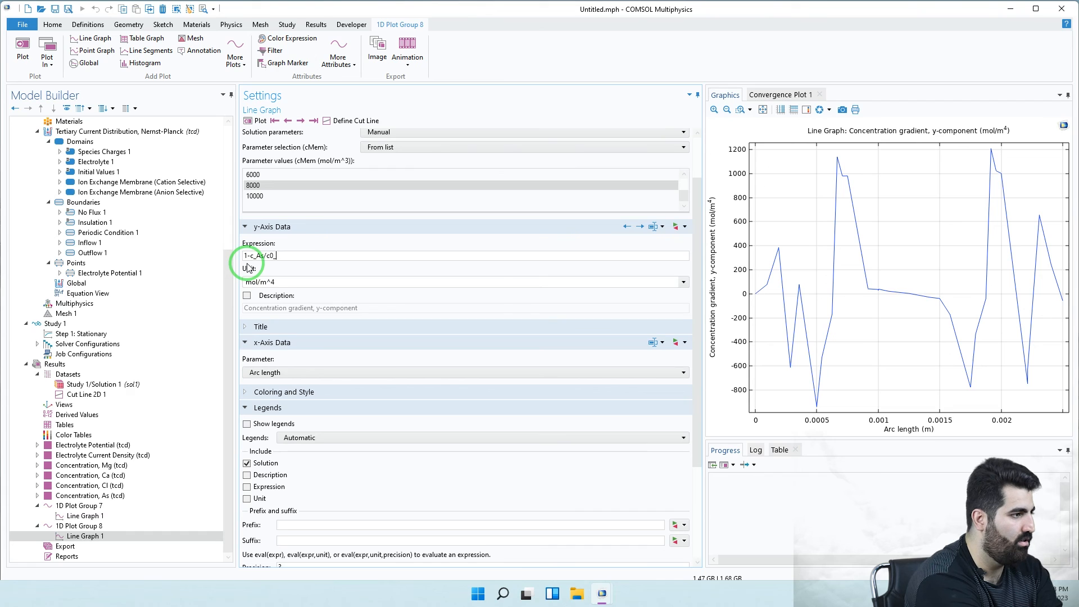
{"action": "type", "text": "no"}
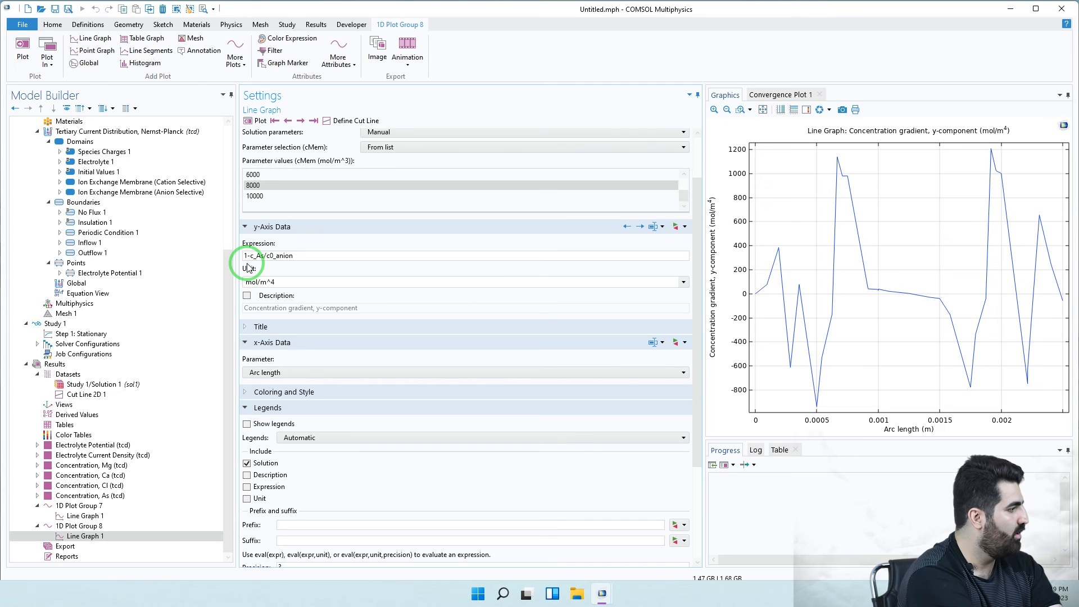
{"action": "type", "text": ")"}
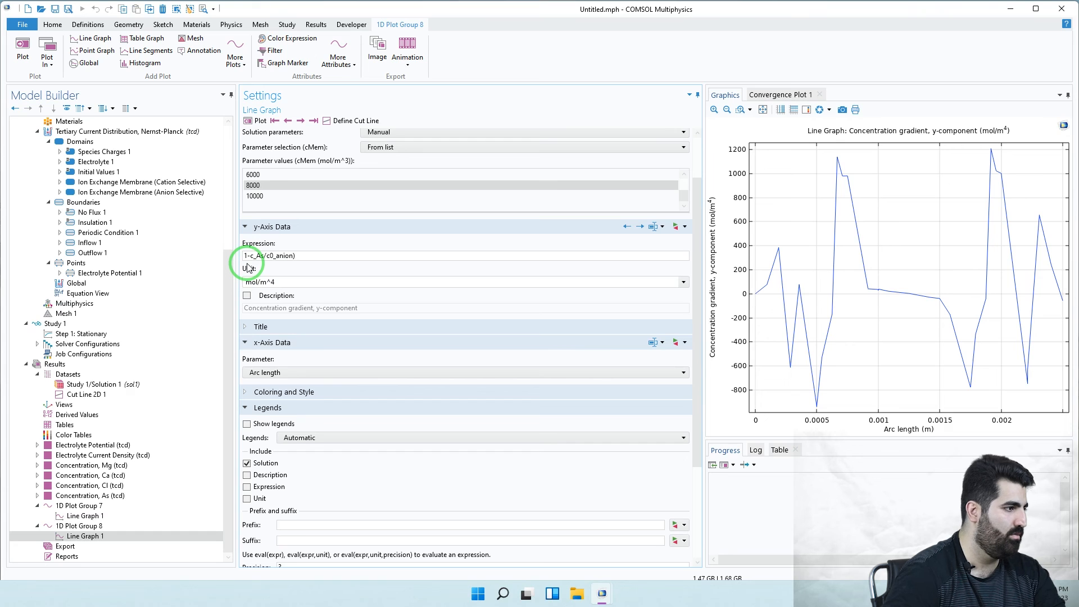
{"action": "left_click", "coordinate": [246, 256]}
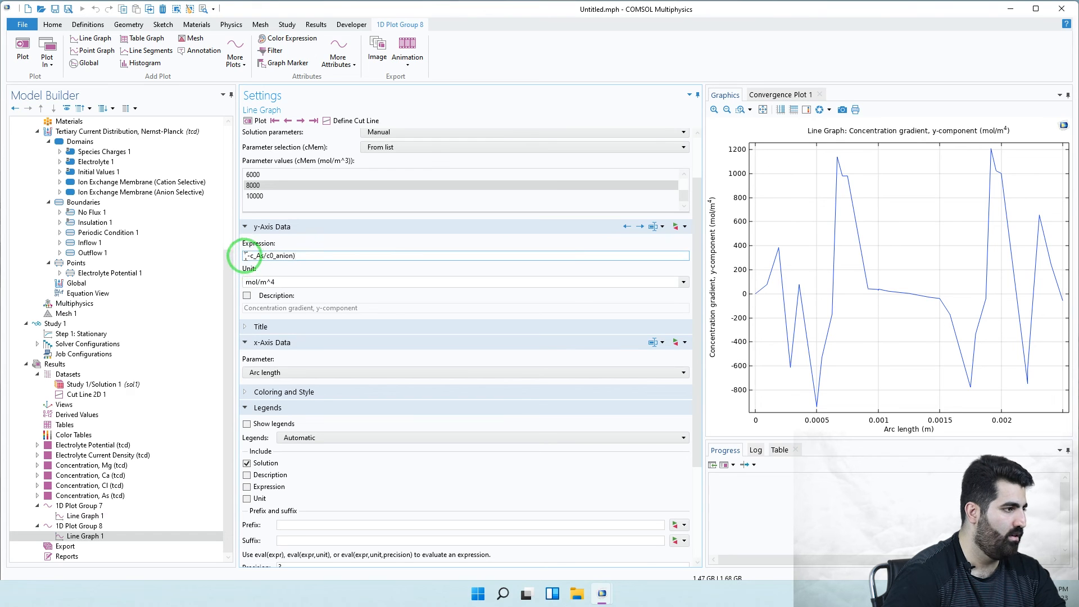
{"action": "type", "text": "("}
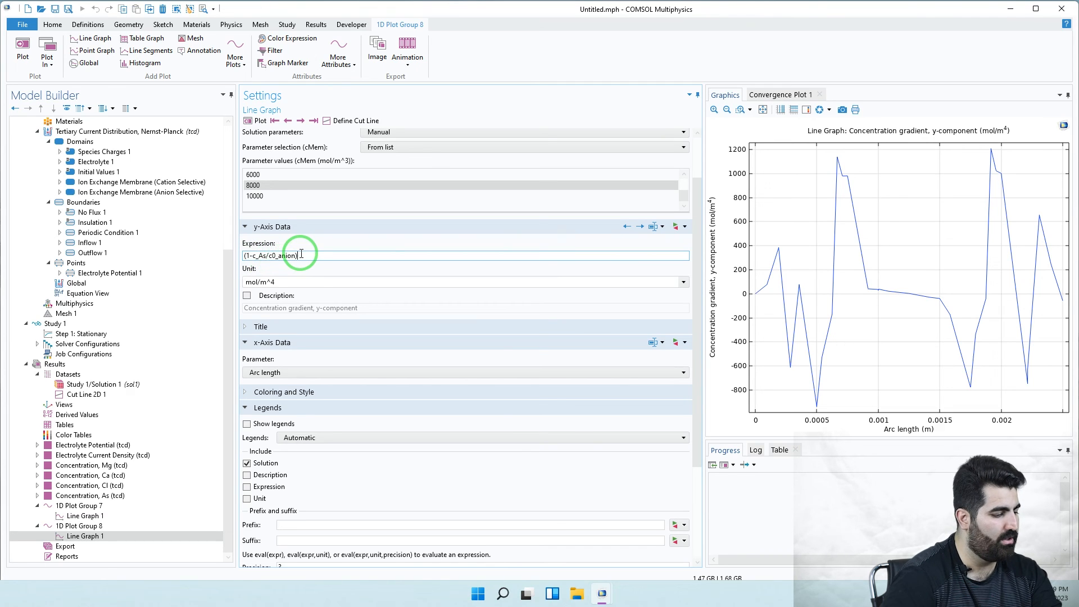
{"action": "type", "text": "1000"}
{"action": "left_click", "coordinate": [316, 278]}
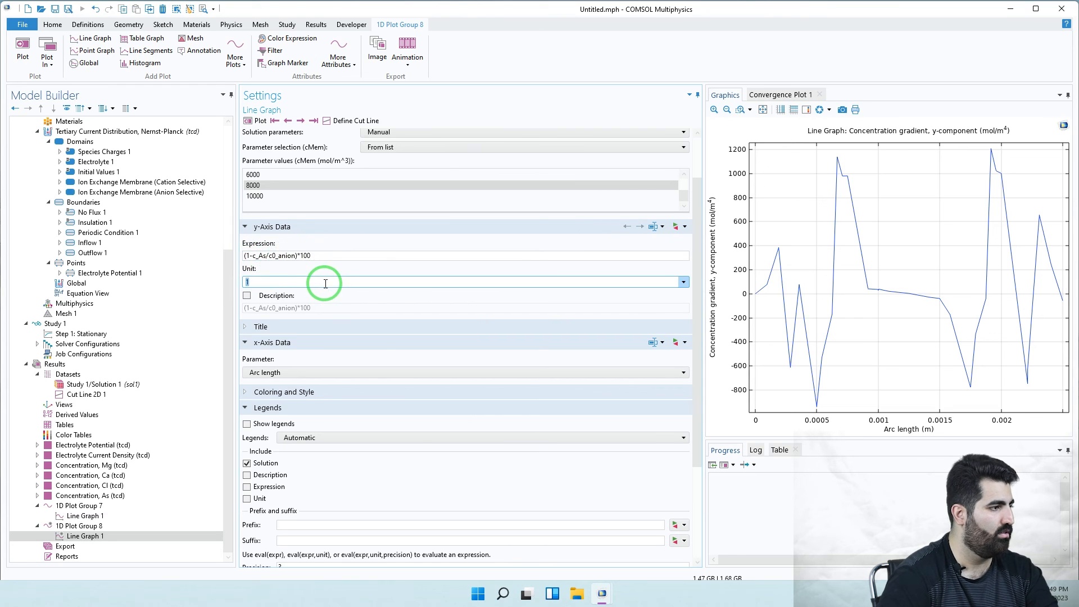
{"action": "left_click", "coordinate": [254, 120]}
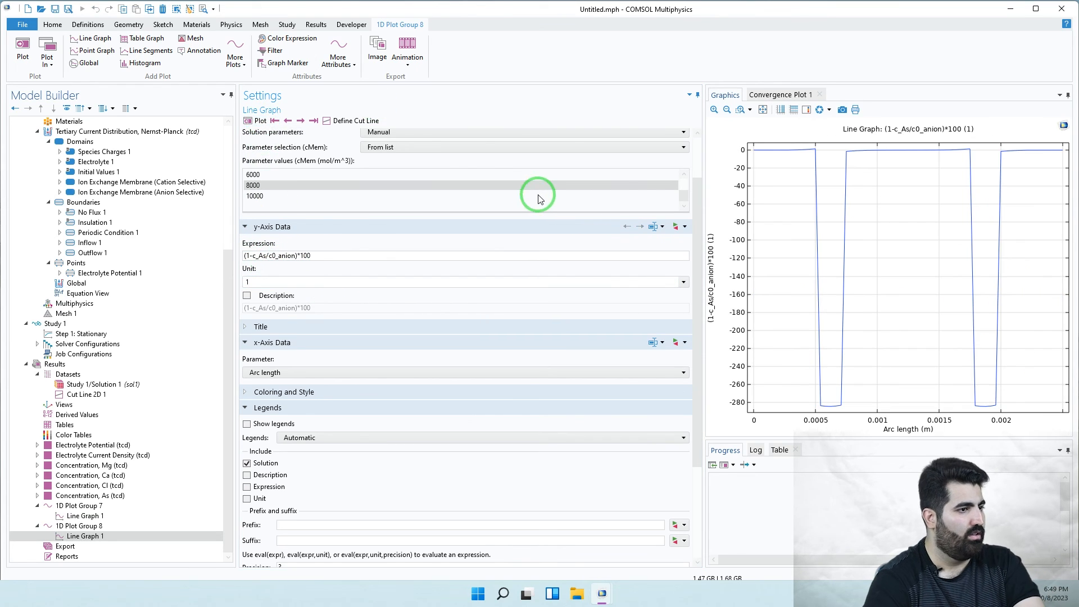
{"action": "scroll", "coordinate": [537, 198], "scroll_direction": "up", "scroll_amount": 1}
- Set the x-axis to the expression cMem in mol/m^3 and replot the rejection
{"action": "left_click_drag", "start_coordinate": [701, 249], "coordinate": [672, 179]}
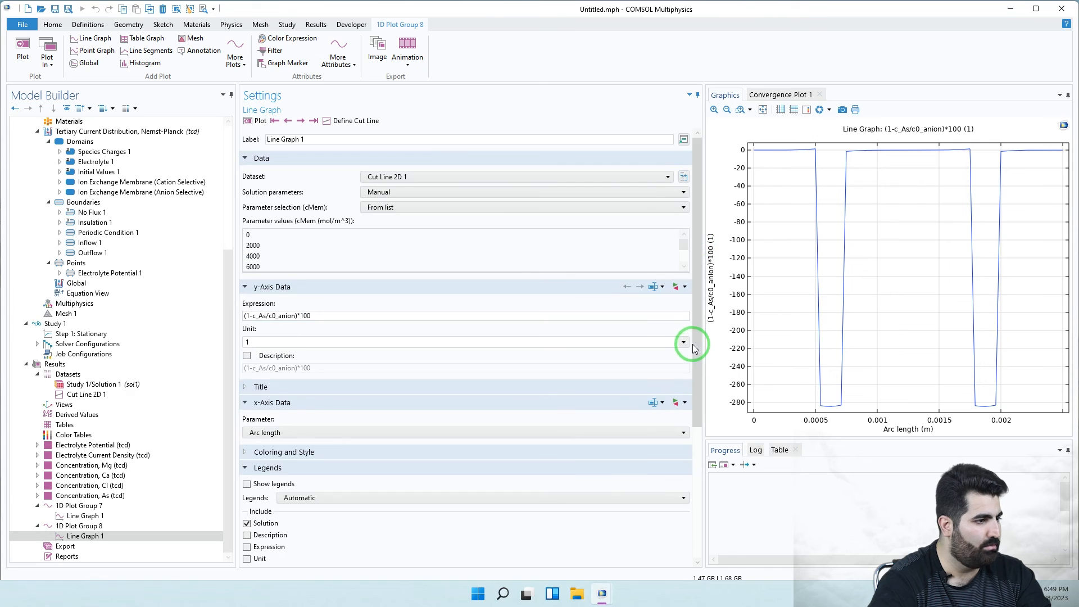
{"action": "scroll", "coordinate": [694, 348], "scroll_direction": "down", "scroll_amount": 2}
{"action": "left_click", "coordinate": [365, 388]}
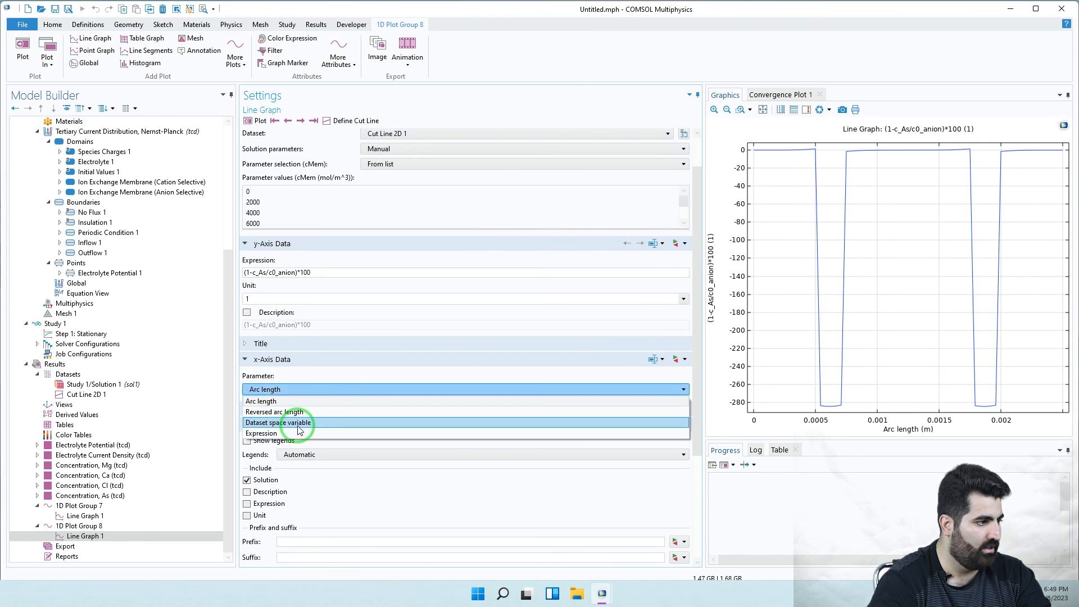
{"action": "left_click", "coordinate": [284, 433]}
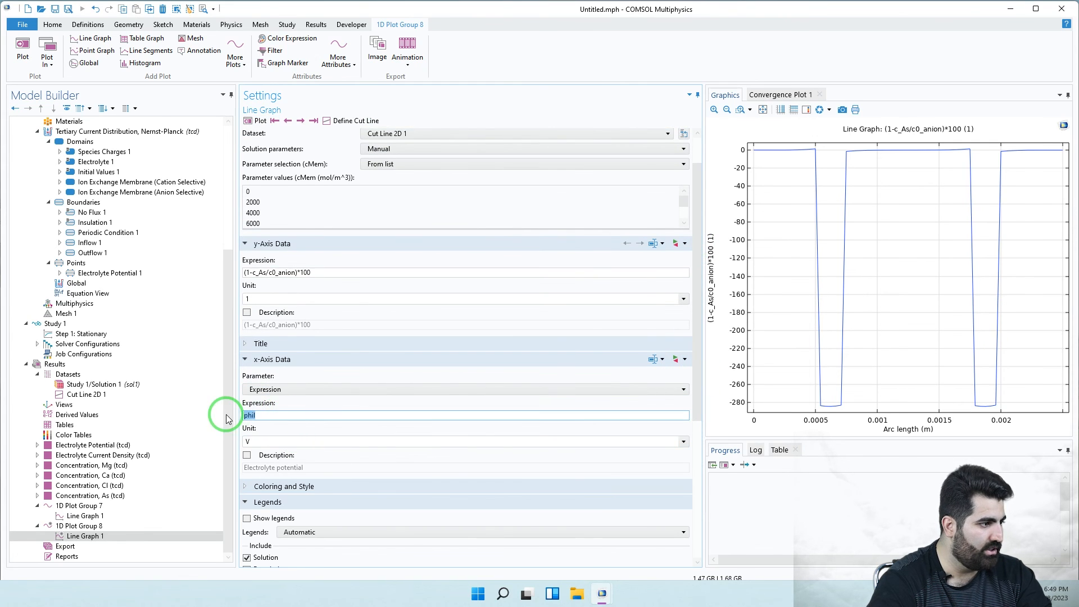
{"action": "type", "text": "c"}
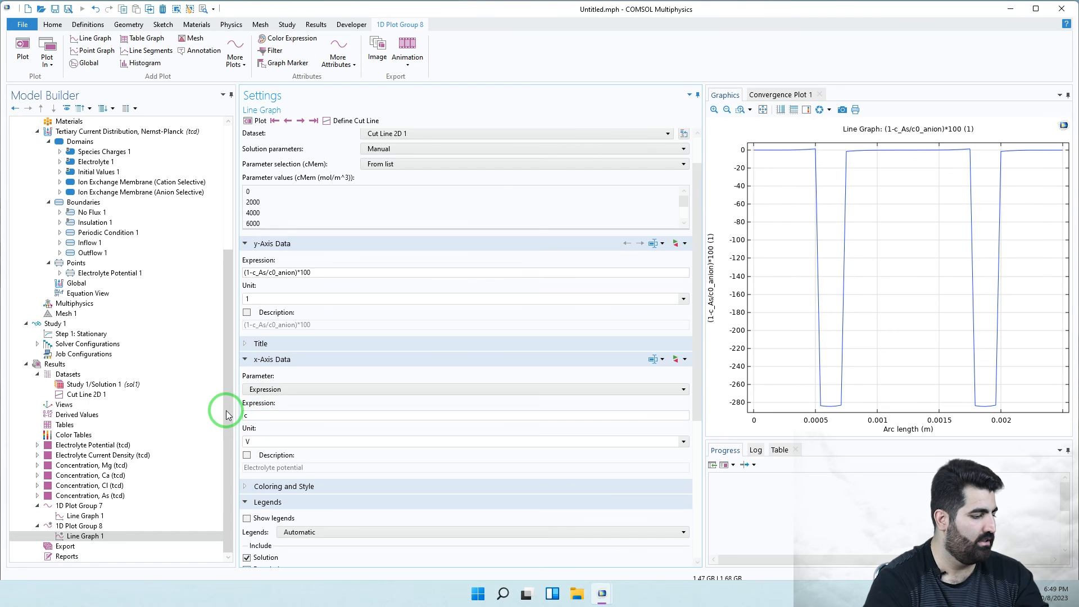
{"action": "type", "text": "Mem"}
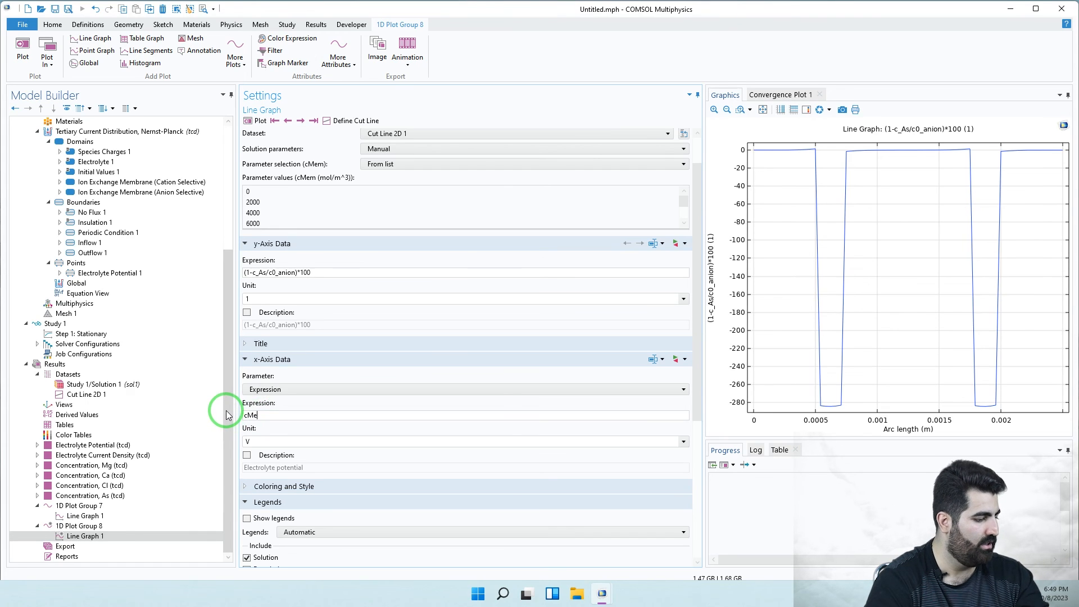
{"action": "left_click", "coordinate": [264, 441]}
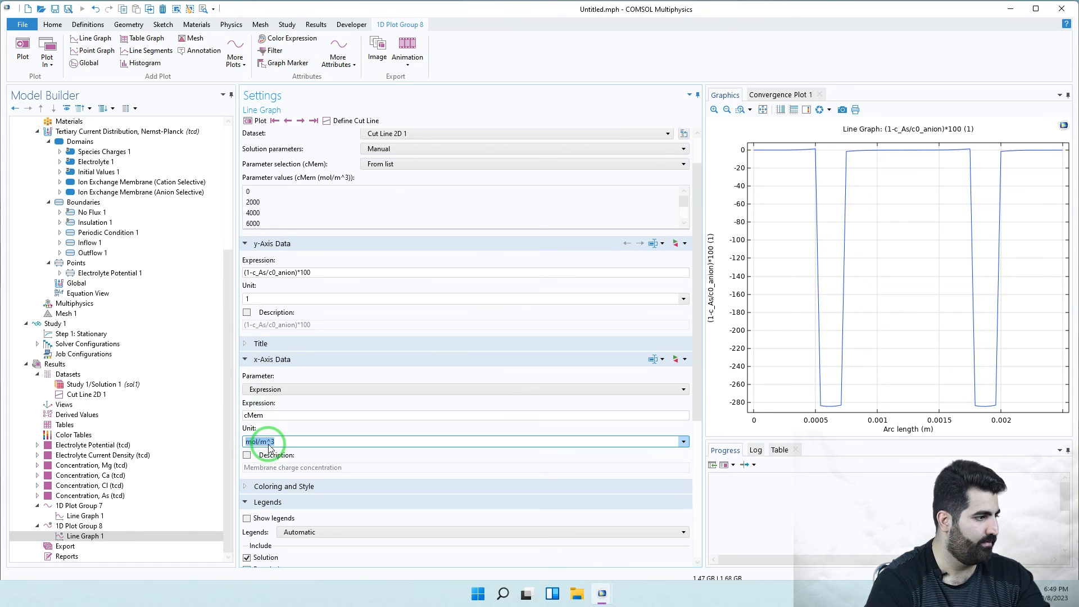
{"action": "left_click", "coordinate": [312, 410]}
{"action": "left_click", "coordinate": [254, 121]}
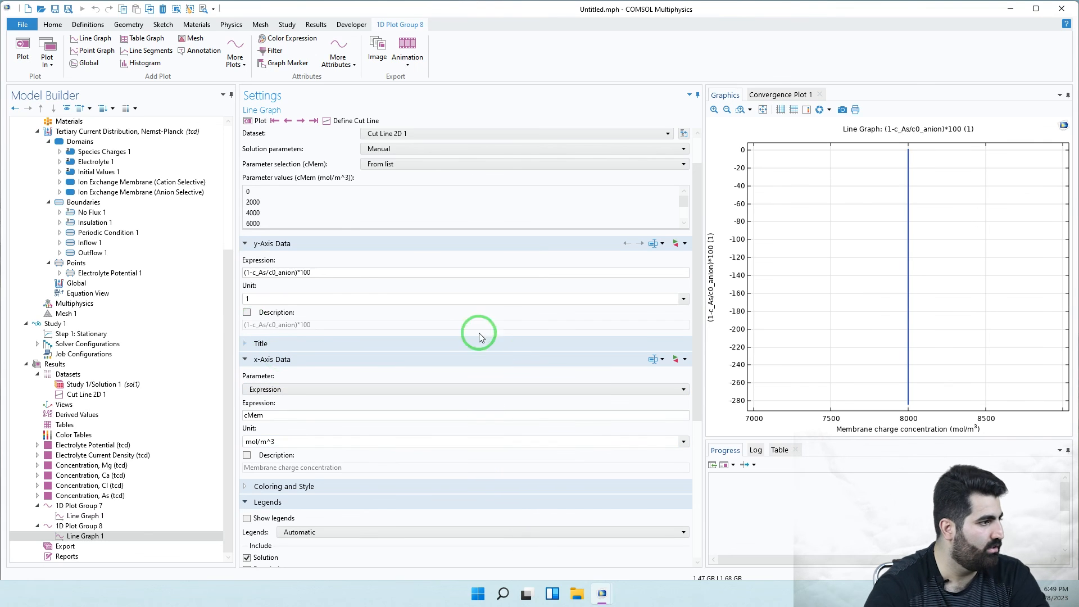
- Copy the rejection expression and select 1D Plot Group 8
{"action": "left_click_drag", "start_coordinate": [330, 271], "coordinate": [243, 270]}
{"action": "key", "text": "ctrl+c"}
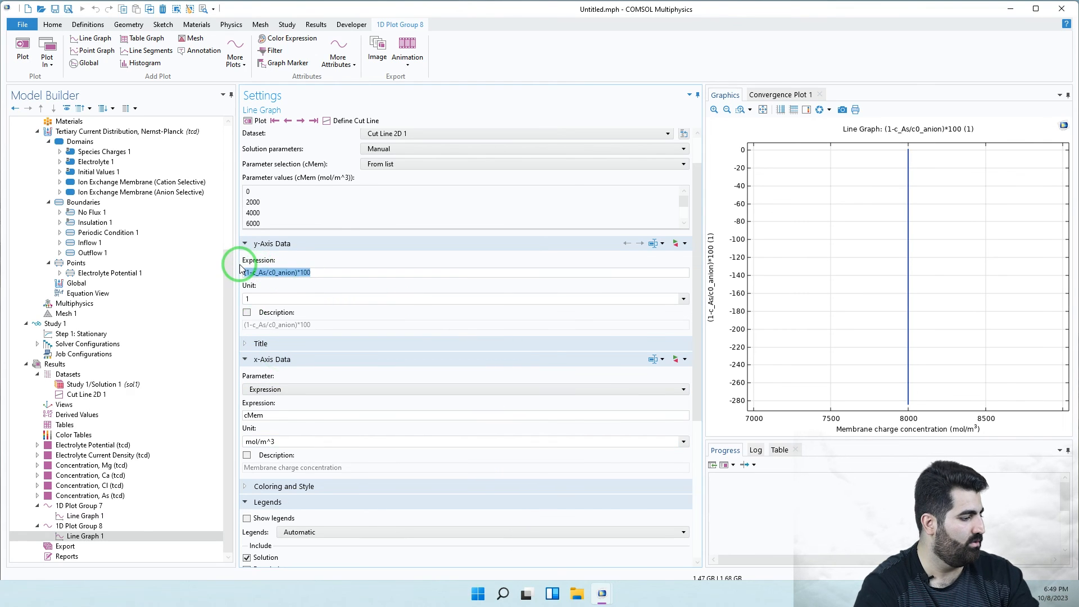
{"action": "left_click", "coordinate": [130, 536]}
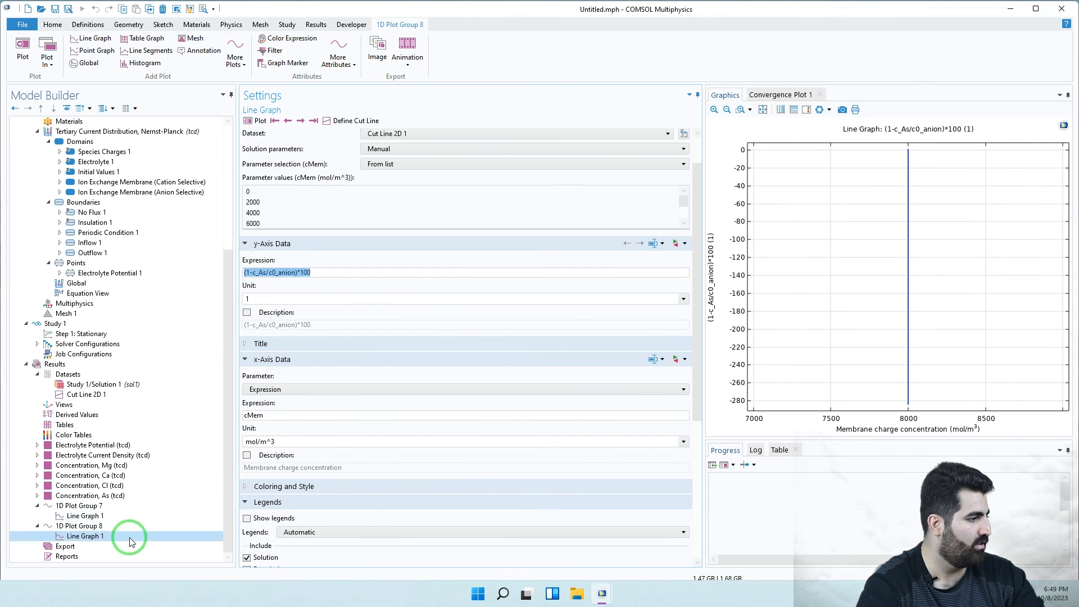
{"action": "left_click", "coordinate": [82, 527]}
- Add a Point Graph to 1D Plot Group 8 with y-axis expression (1-c_As/c0_anion)*100
{"action": "right_click", "coordinate": [81, 528]}
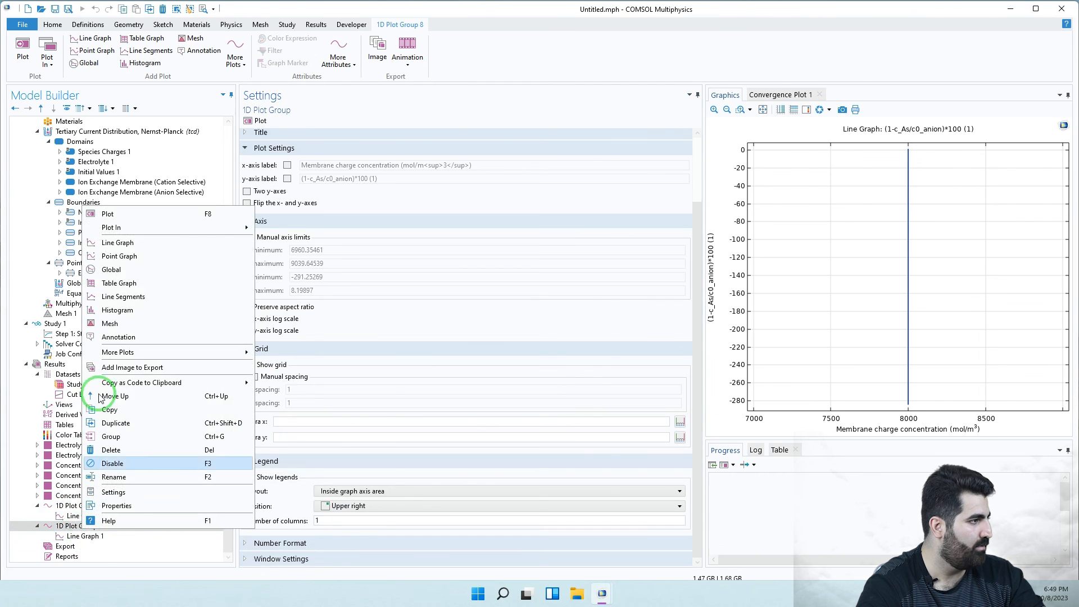
{"action": "key", "text": "Escape"}
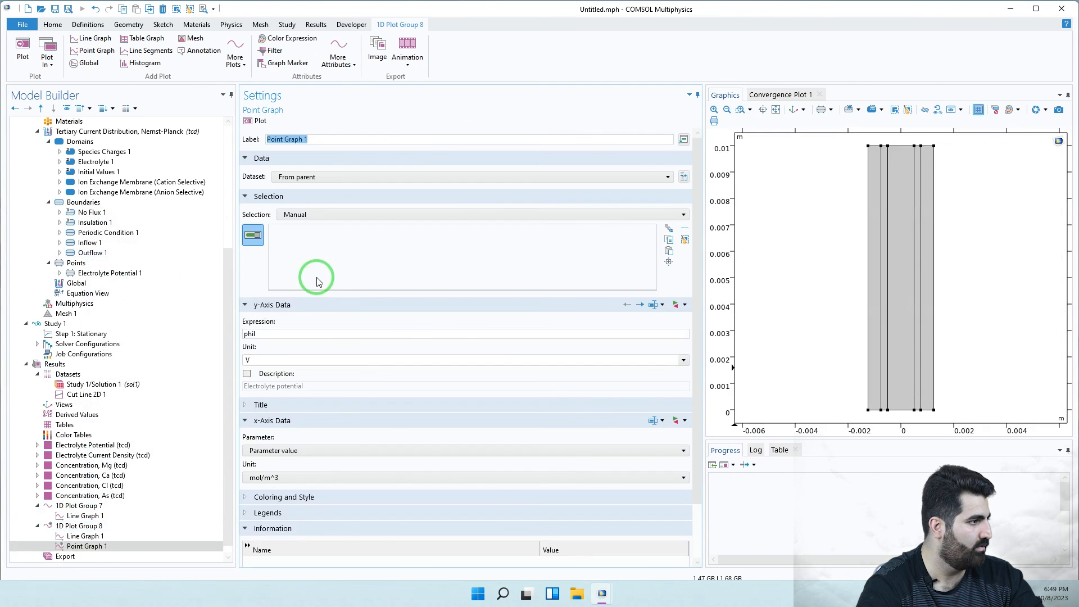
{"action": "left_click_drag", "start_coordinate": [282, 335], "coordinate": [219, 335]}
{"action": "key", "text": "ctrl+v"}
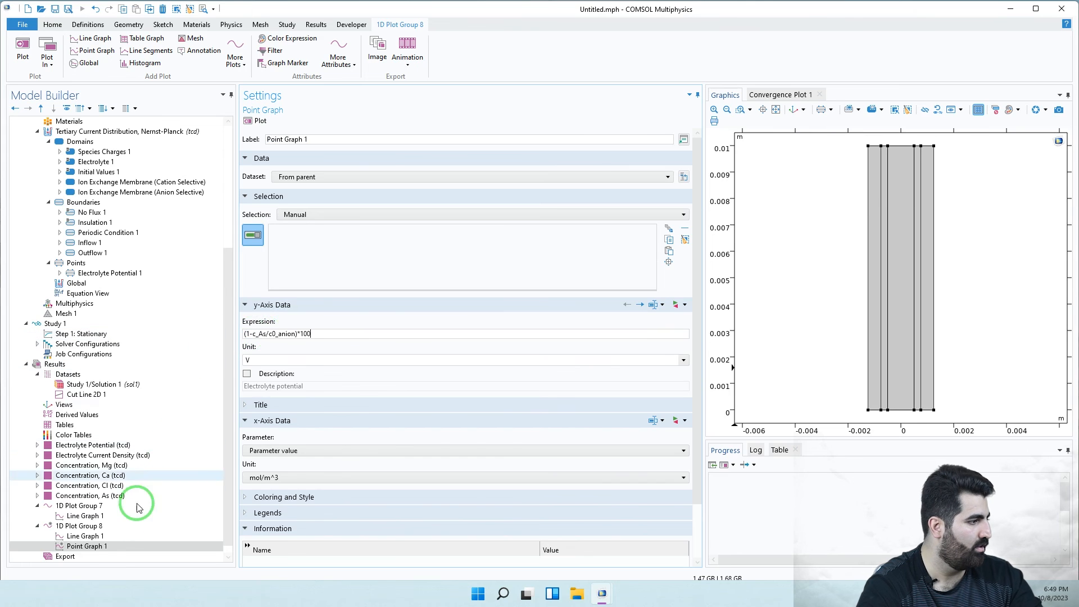
- Delete the old Line Graph 1 and review the point graph's dataset options
{"action": "left_click", "coordinate": [77, 536]}
{"action": "right_click", "coordinate": [77, 535]}
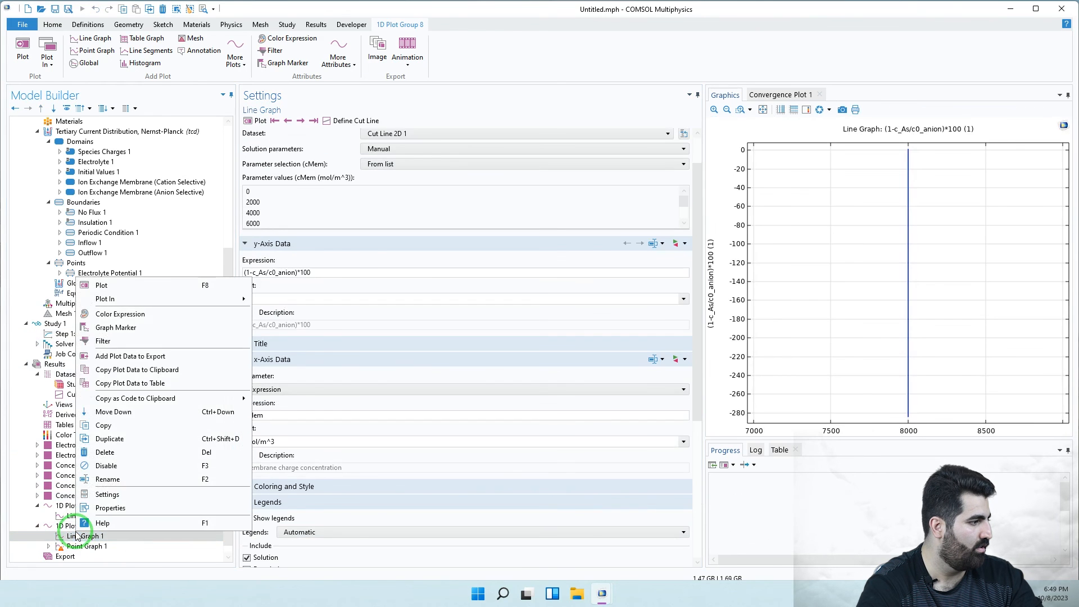
{"action": "left_click", "coordinate": [135, 451]}
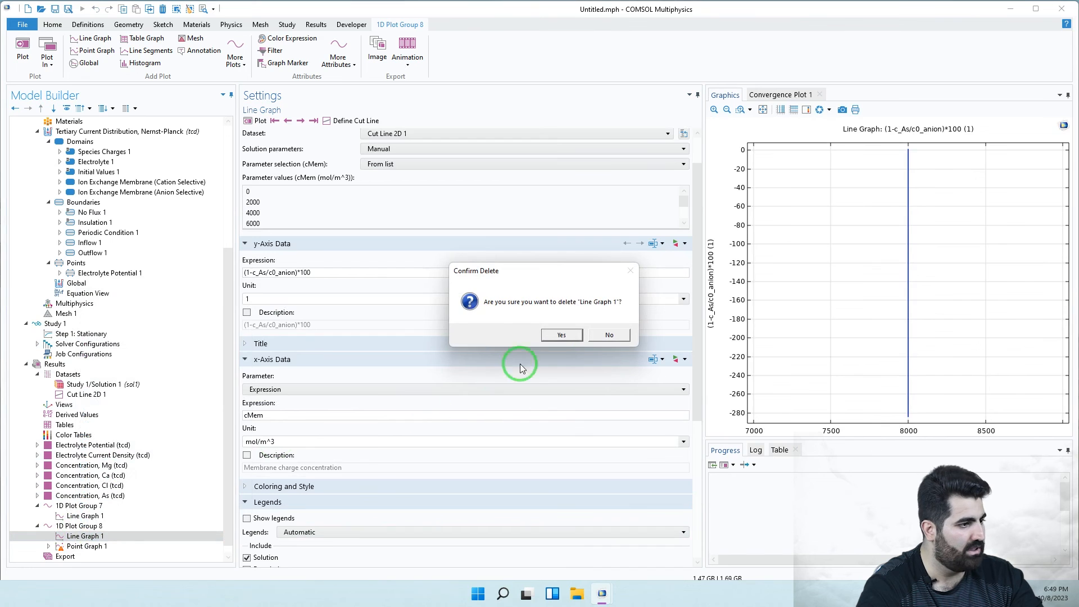
{"action": "left_click", "coordinate": [560, 333]}
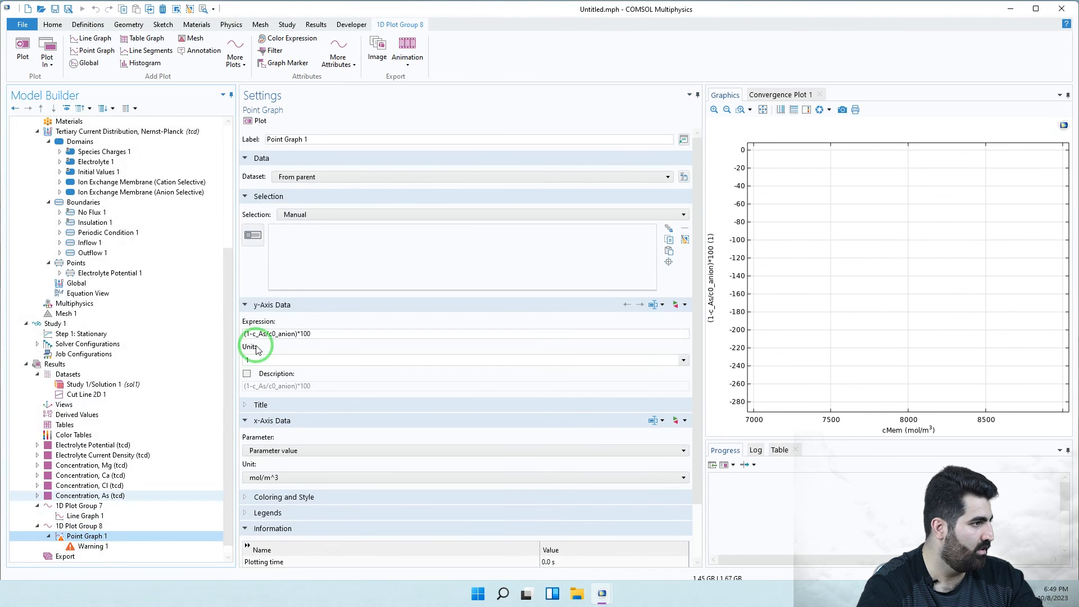
{"action": "left_click", "coordinate": [251, 237]}
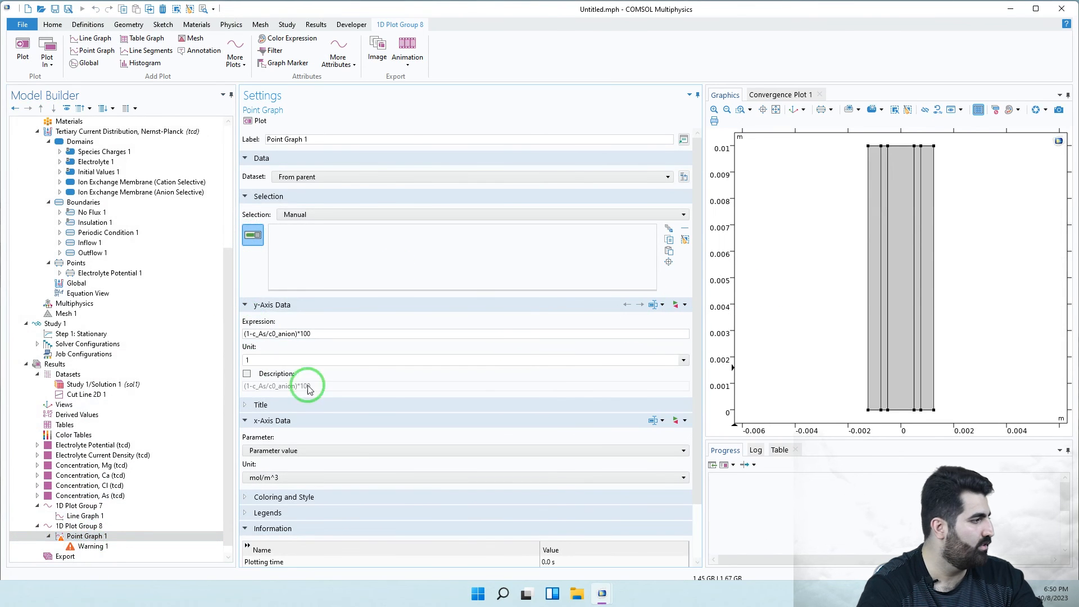
{"action": "left_click", "coordinate": [366, 179]}
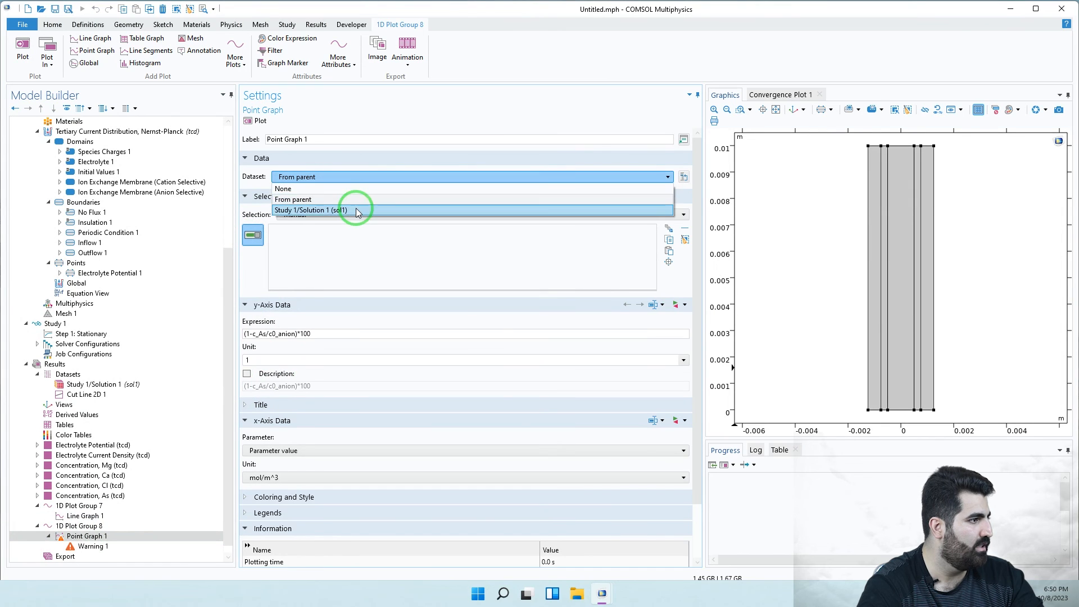
- Add a Cut Point 2D dataset at X = -550[um], Y = L/2 and plot it on the geometry
{"action": "right_click", "coordinate": [65, 375]}
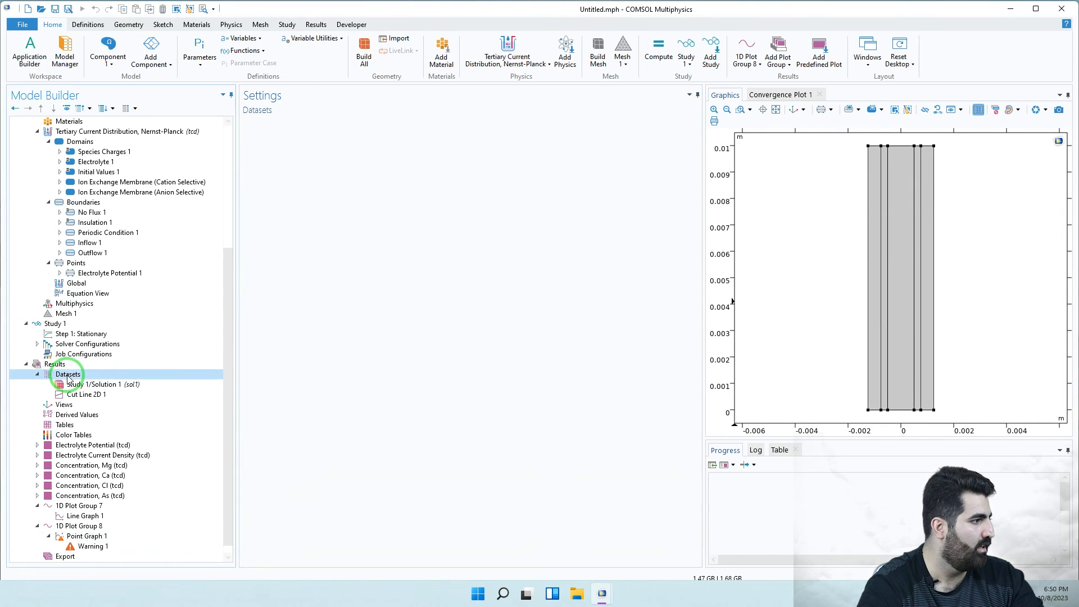
{"action": "left_click", "coordinate": [107, 208]}
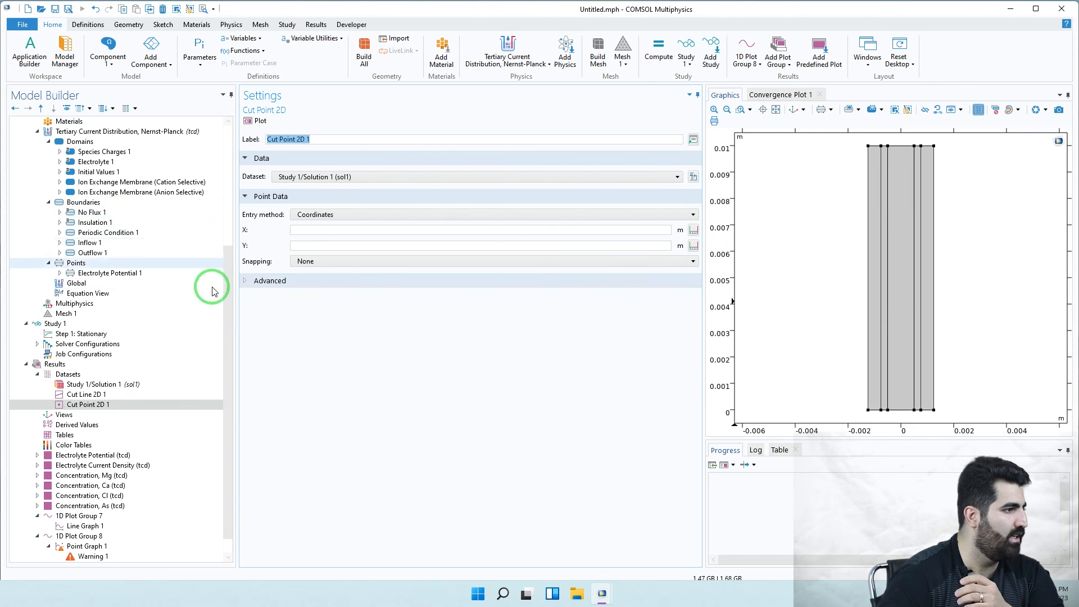
{"action": "left_click", "coordinate": [317, 229]}
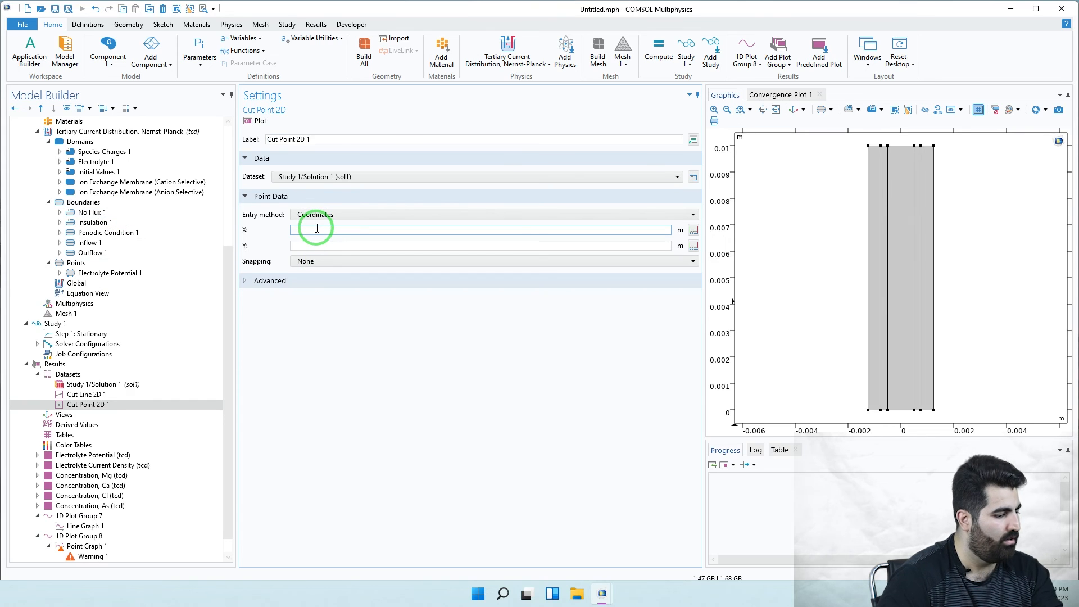
{"action": "type", "text": "-550"}
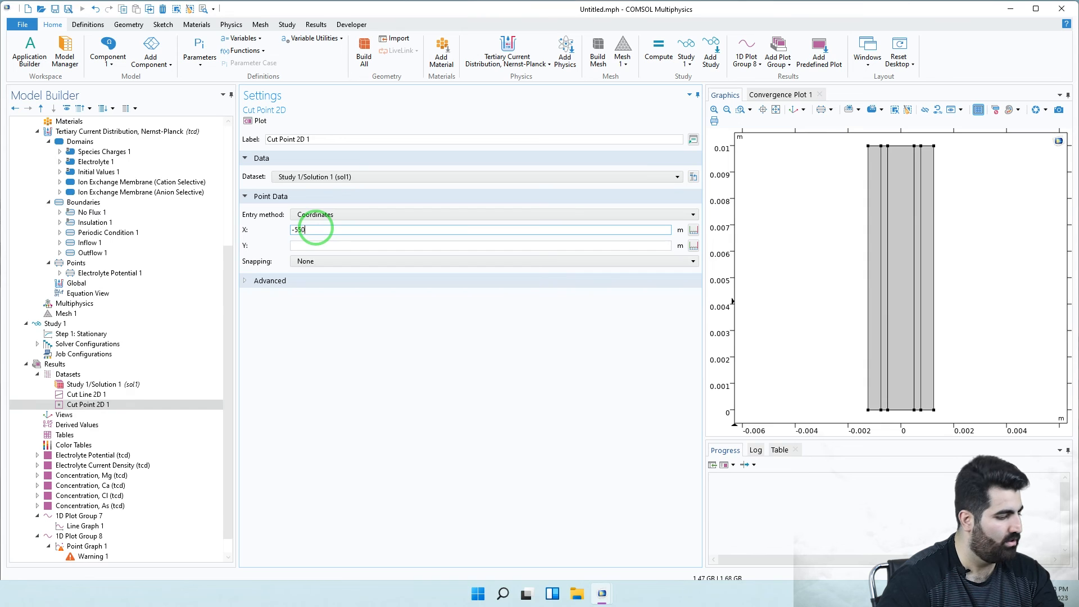
{"action": "type", "text": "[um"}
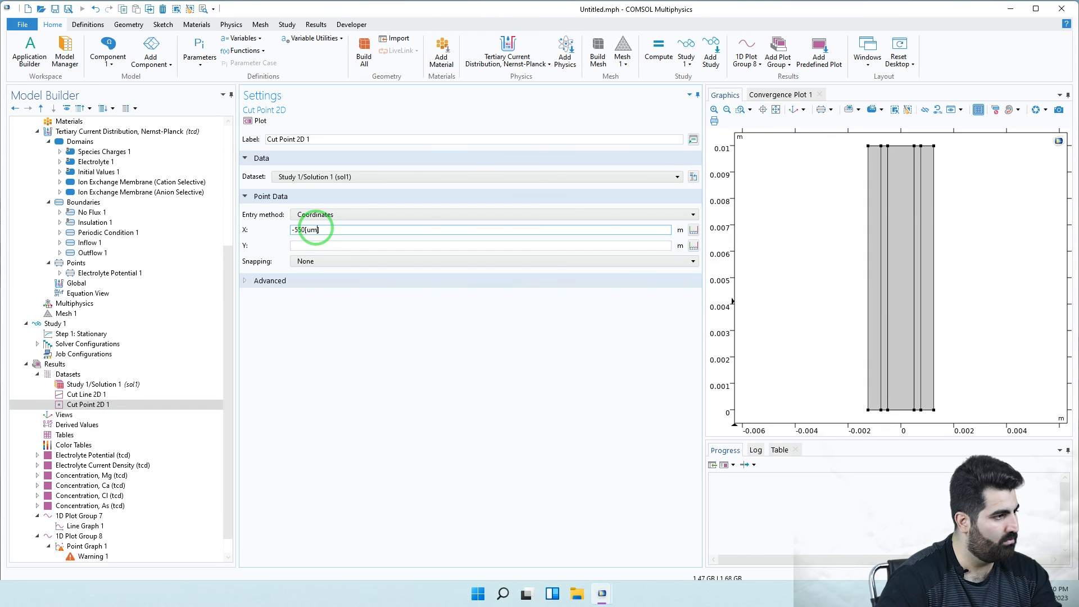
{"action": "left_click", "coordinate": [322, 247]}
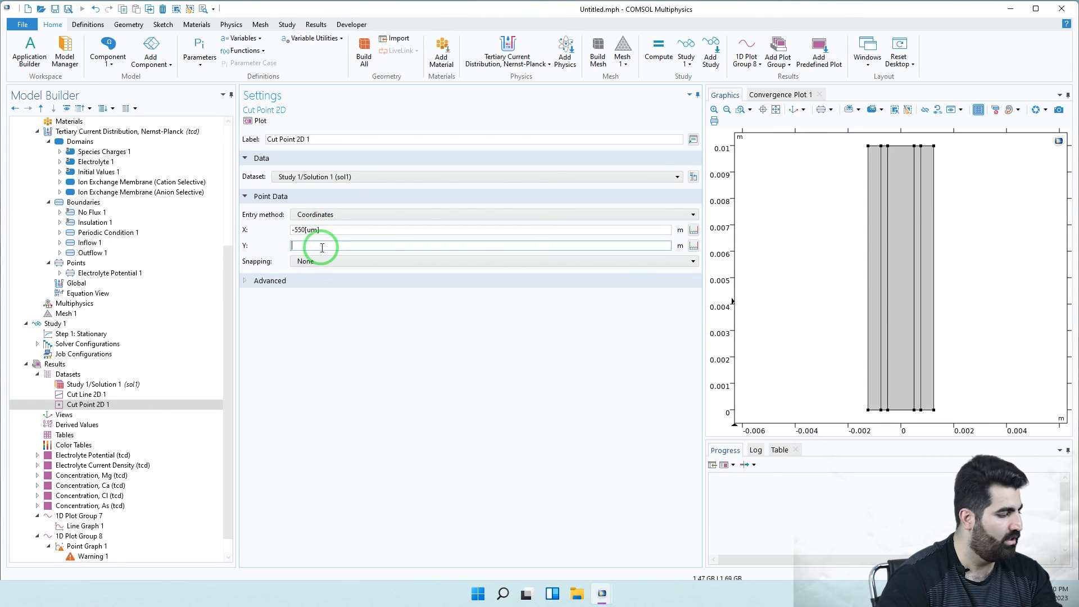
{"action": "type", "text": "L/2"}
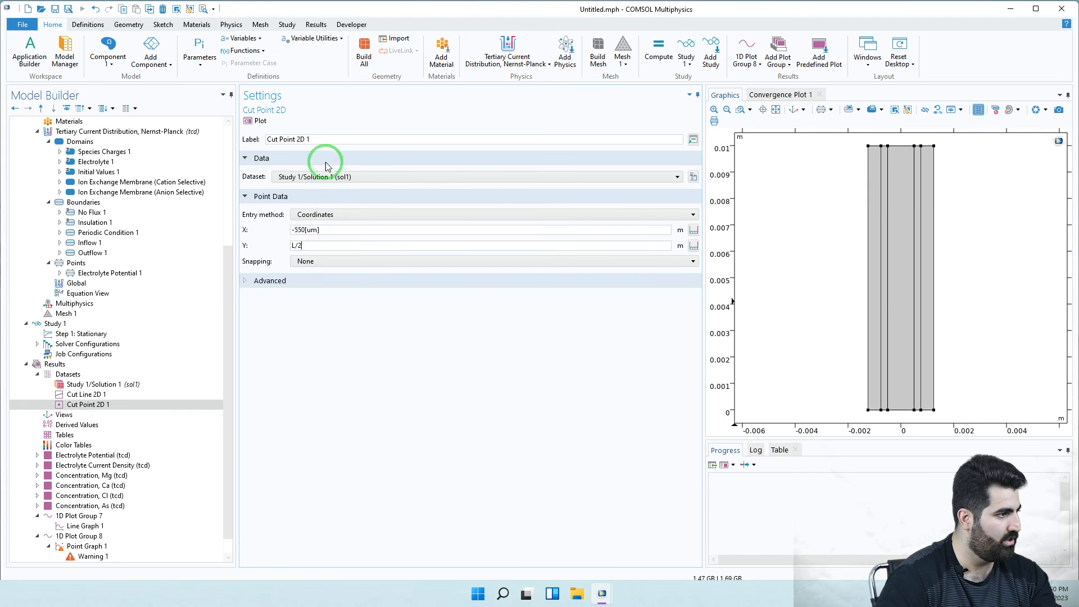
{"action": "left_click", "coordinate": [254, 120]}
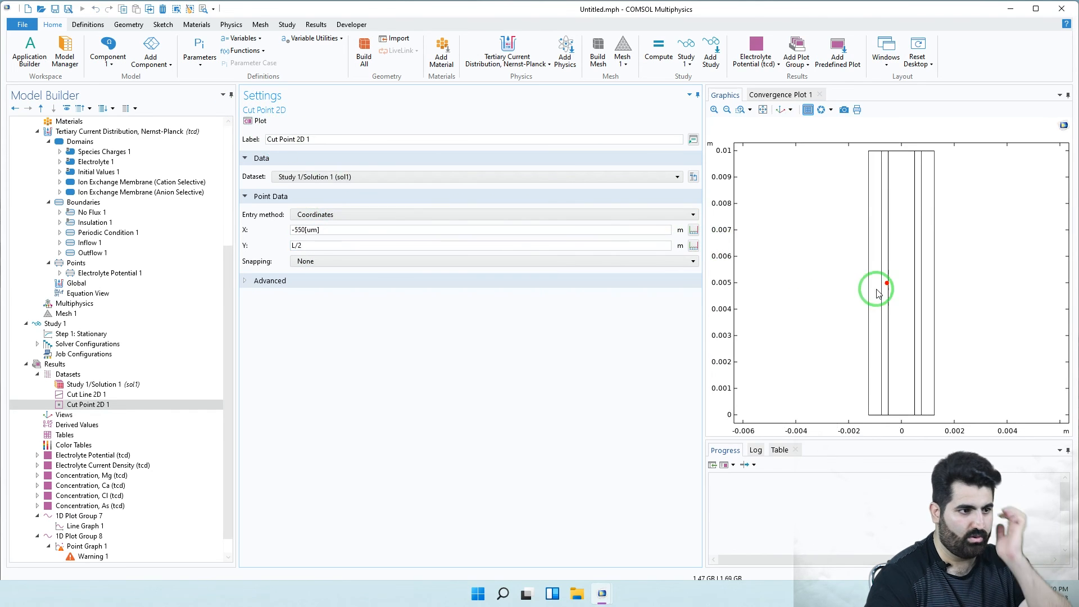
{"action": "scroll", "coordinate": [219, 444], "scroll_direction": "down", "scroll_amount": 2}
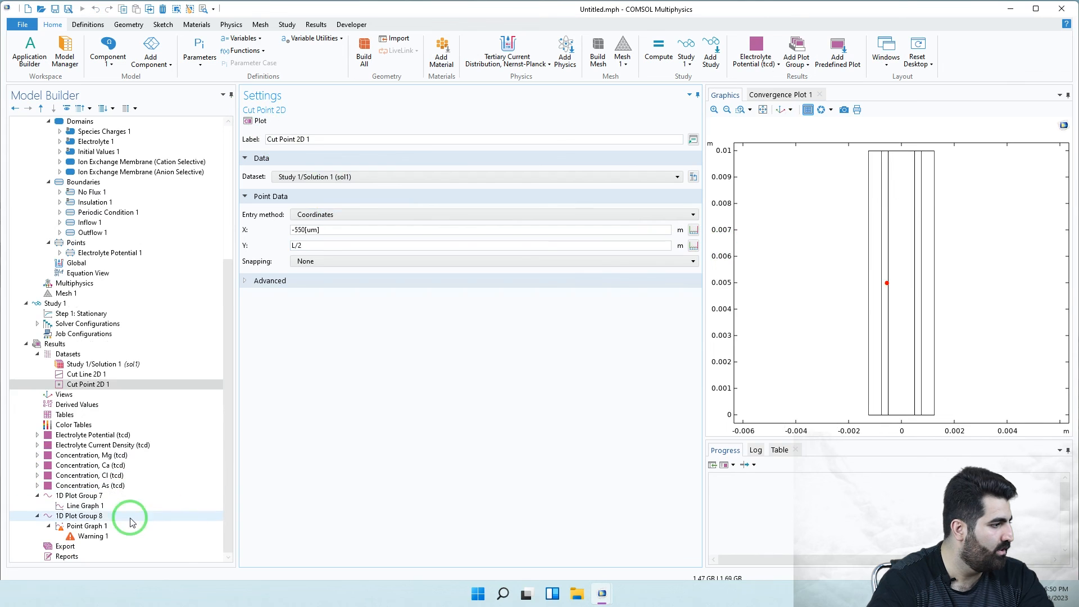
- Set Point Graph 1's dataset to Cut Point 2D 1 and plot rejection versus cMem
{"action": "left_click", "coordinate": [121, 525]}
{"action": "left_click", "coordinate": [344, 179]}
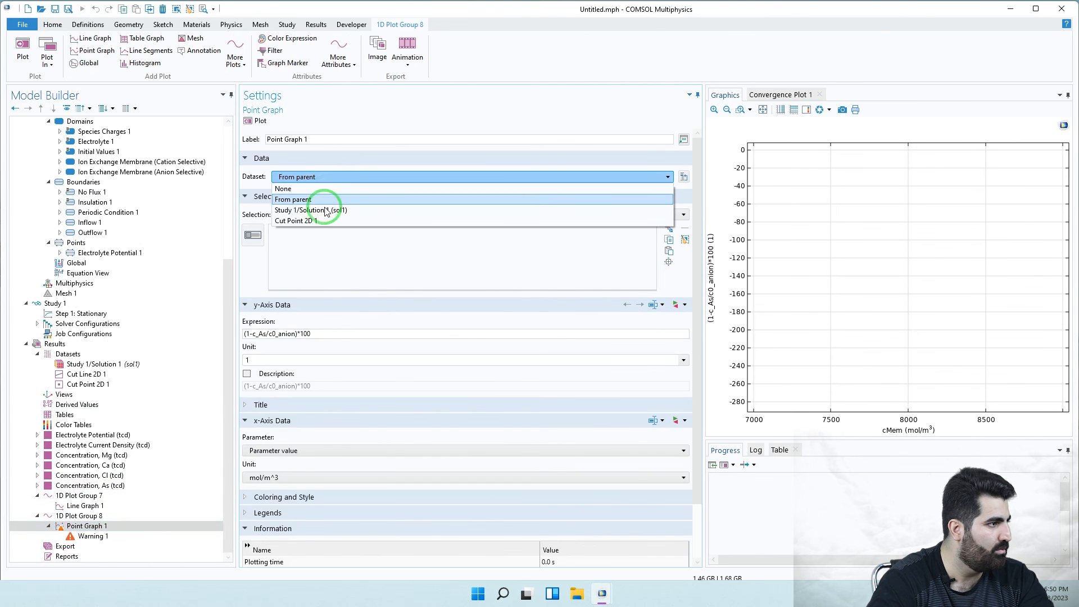
{"action": "left_click", "coordinate": [325, 217]}
{"action": "left_click", "coordinate": [258, 123]}
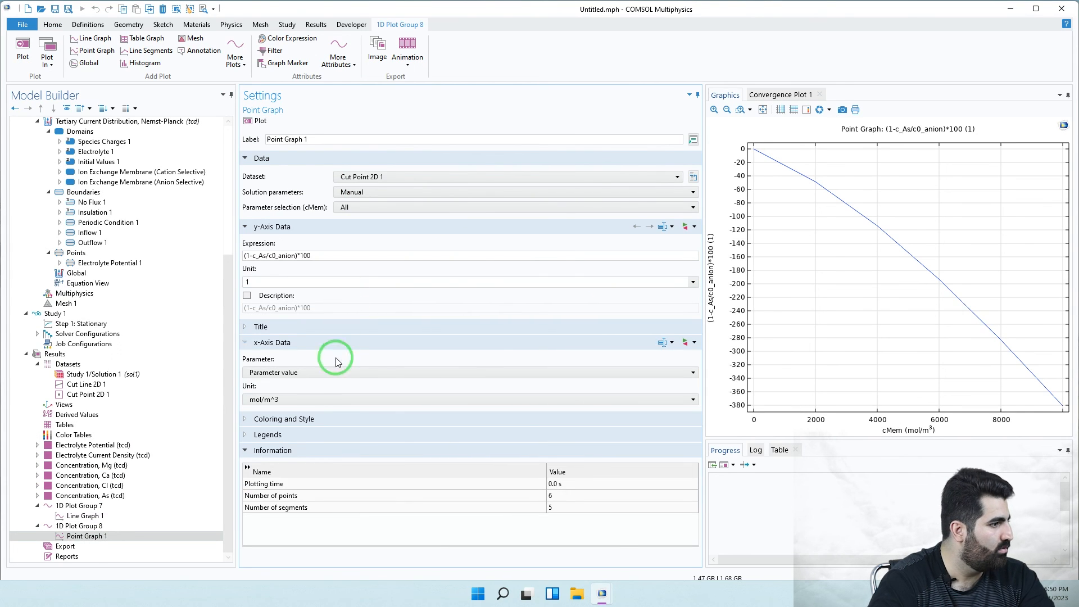
- Review Point Graph 1's options and select the species name As in the rejection expression
{"action": "left_click", "coordinate": [301, 374]}
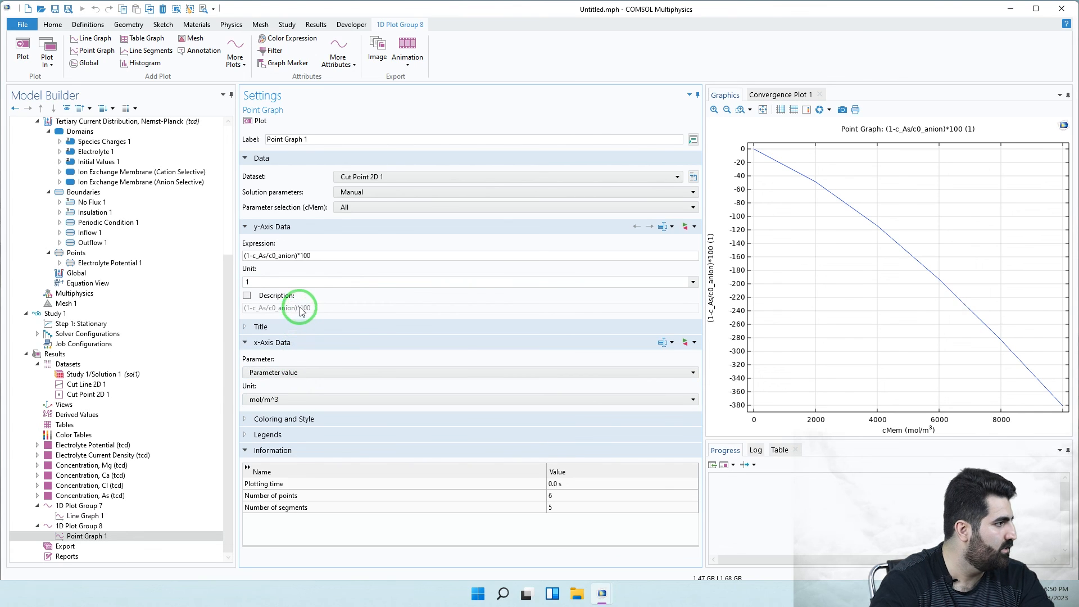
{"action": "left_click", "coordinate": [367, 179]}
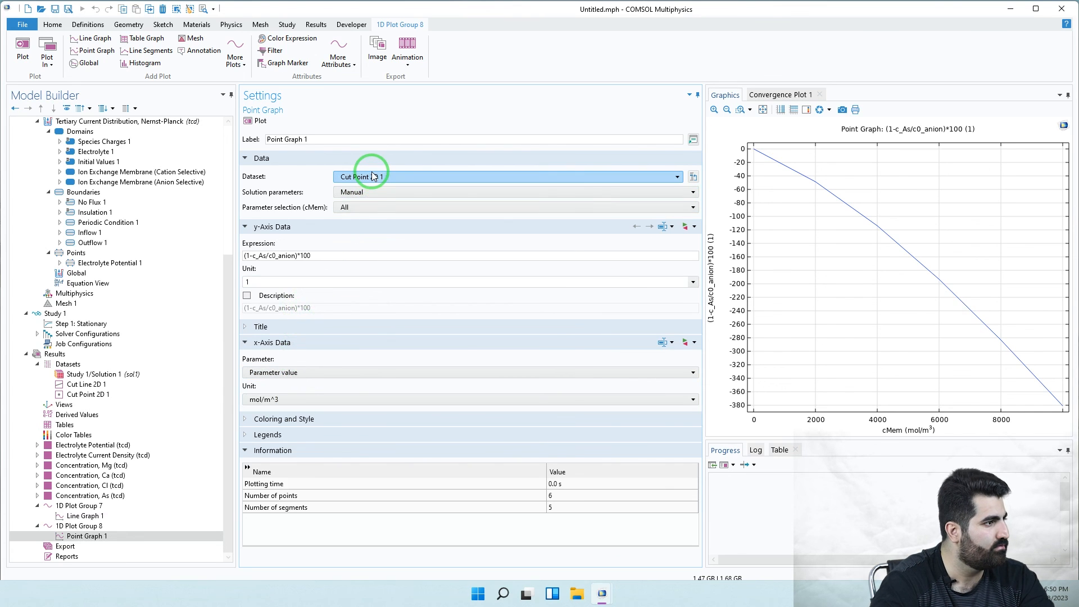
{"action": "left_click", "coordinate": [333, 254]}
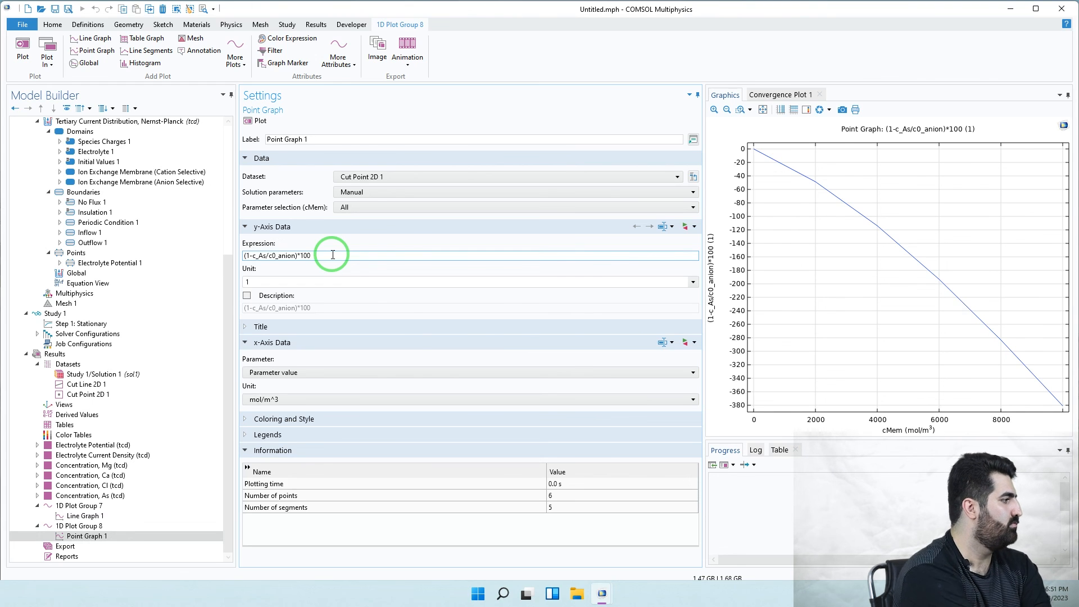
{"action": "left_click", "coordinate": [256, 256]}
{"action": "left_click_drag", "start_coordinate": [259, 256], "coordinate": [267, 257]}
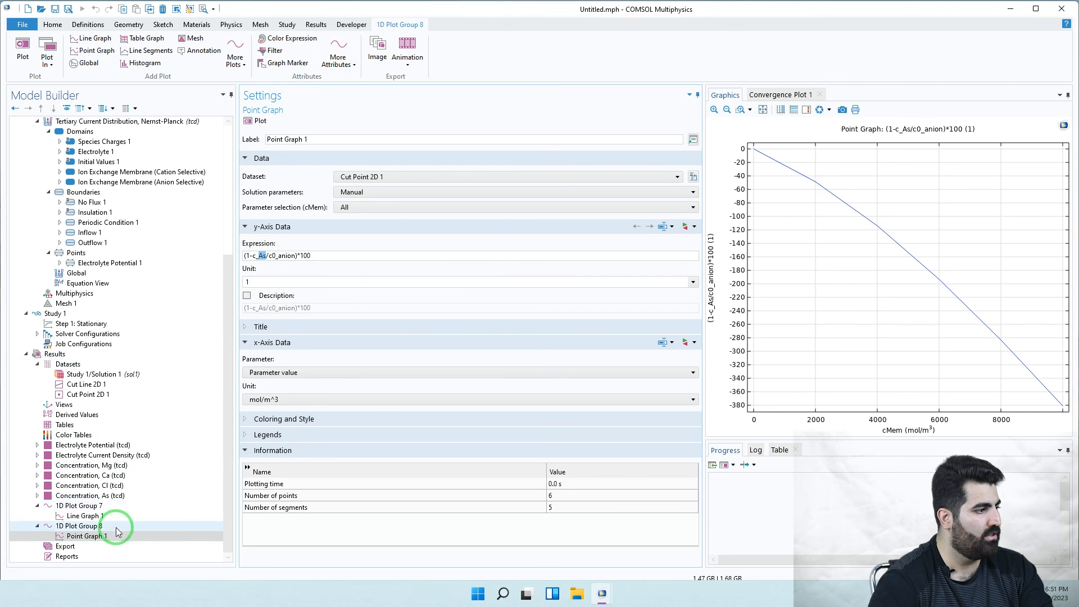
{"action": "scroll", "coordinate": [116, 531], "scroll_direction": "up", "scroll_amount": 4}
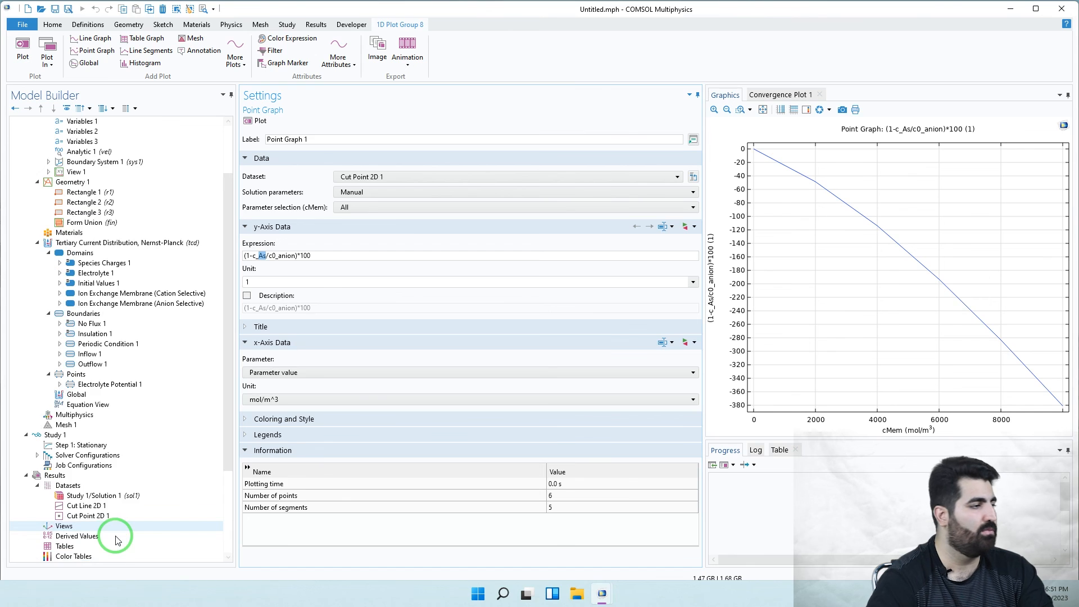
{"action": "scroll", "coordinate": [117, 540], "scroll_direction": "down", "scroll_amount": 4}
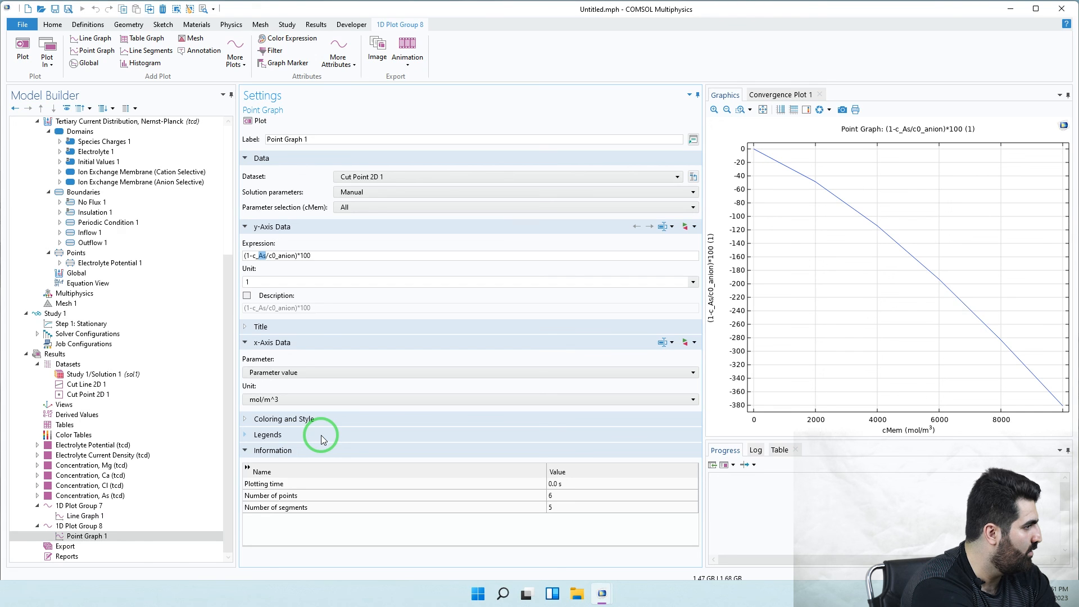
{"action": "left_click", "coordinate": [262, 256]}
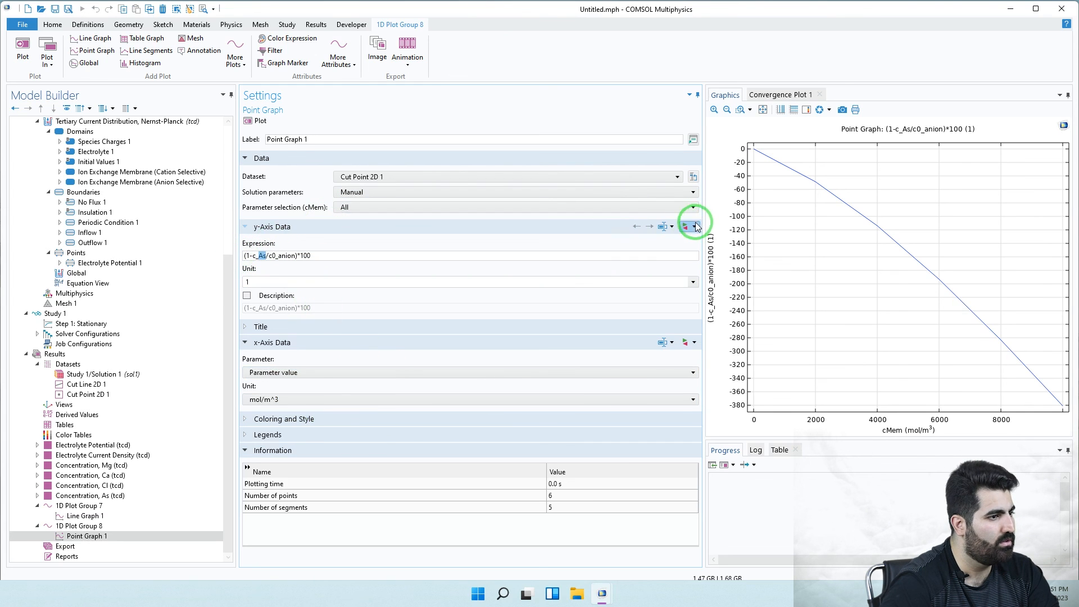
- Change Cut Point 2D 1's X coordinate from -550[um] to -610[um] and plot it
{"action": "scroll", "coordinate": [174, 293], "scroll_direction": "up", "scroll_amount": 4}
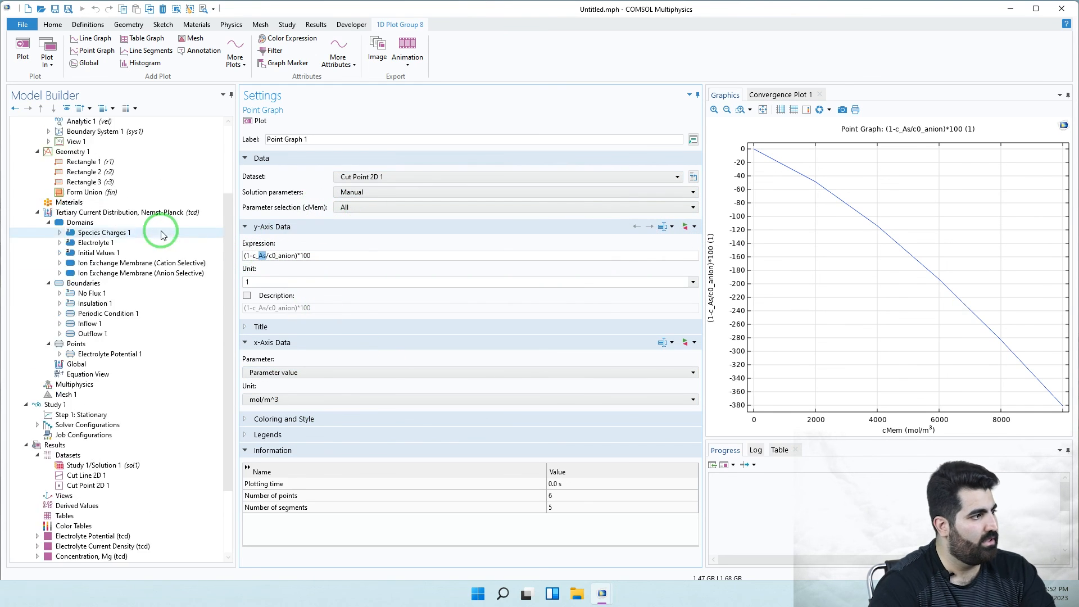
{"action": "left_click", "coordinate": [172, 306]}
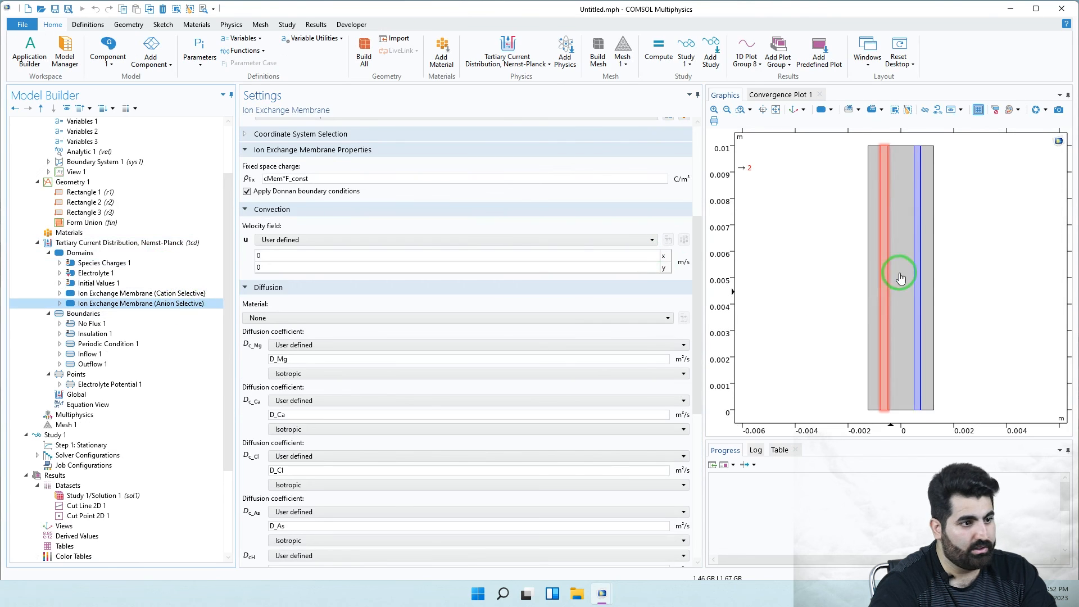
{"action": "scroll", "coordinate": [84, 432], "scroll_direction": "down", "scroll_amount": 3}
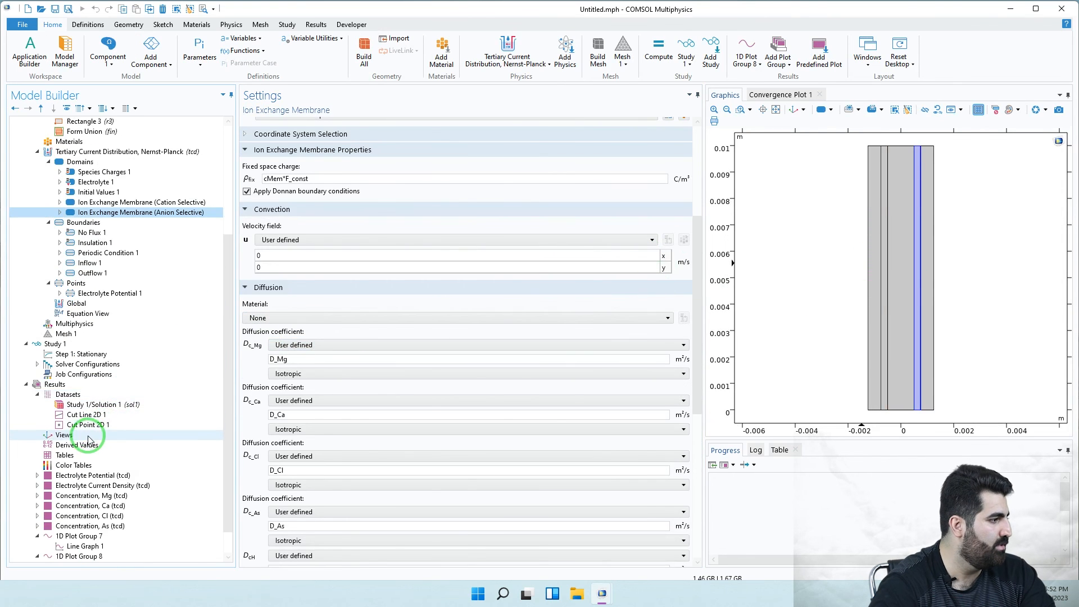
{"action": "left_click", "coordinate": [83, 425]}
{"action": "left_click_drag", "start_coordinate": [309, 231], "coordinate": [296, 232]}
{"action": "key", "text": "End"}
{"action": "left_click_drag", "start_coordinate": [306, 232], "coordinate": [296, 233]}
{"action": "left_click", "coordinate": [296, 232]}
{"action": "left_click", "coordinate": [319, 246]}
{"action": "left_click_drag", "start_coordinate": [307, 230], "coordinate": [294, 235]}
{"action": "type", "text": "610"}
{"action": "left_click", "coordinate": [297, 246]}
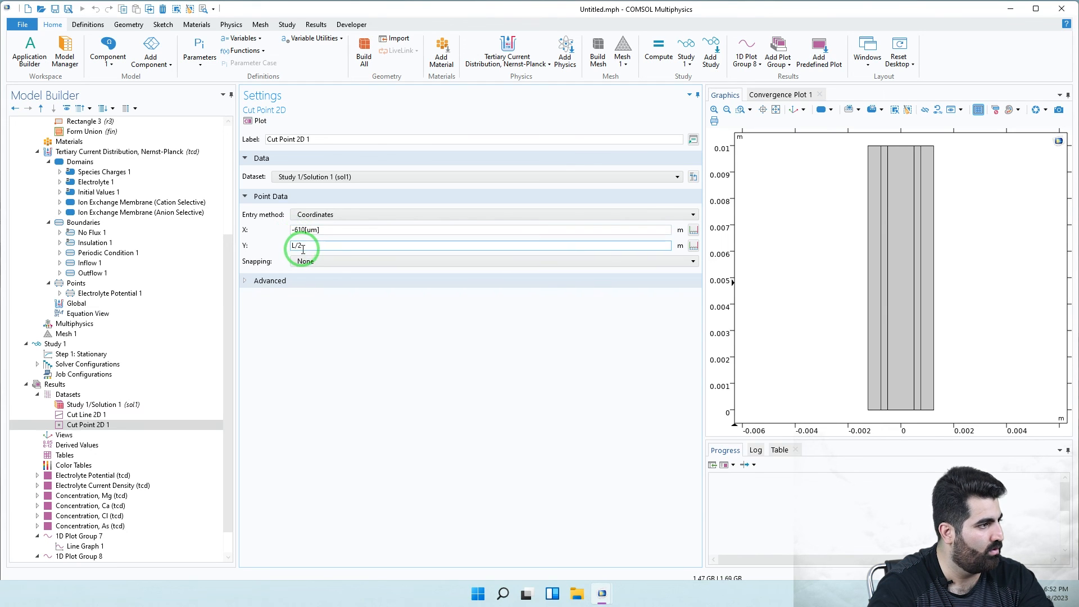
{"action": "left_click", "coordinate": [255, 120]}
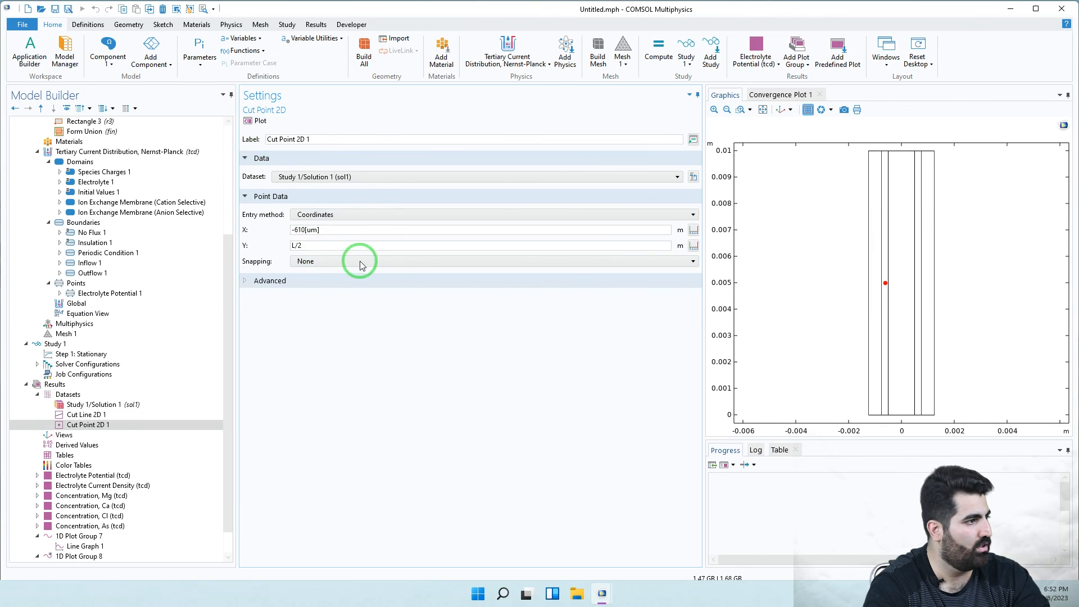
- Make the X coordinate positive, 610[um], and replot the cut point
{"action": "left_click", "coordinate": [291, 233]}
{"action": "left_click_drag", "start_coordinate": [294, 231], "coordinate": [290, 231]}
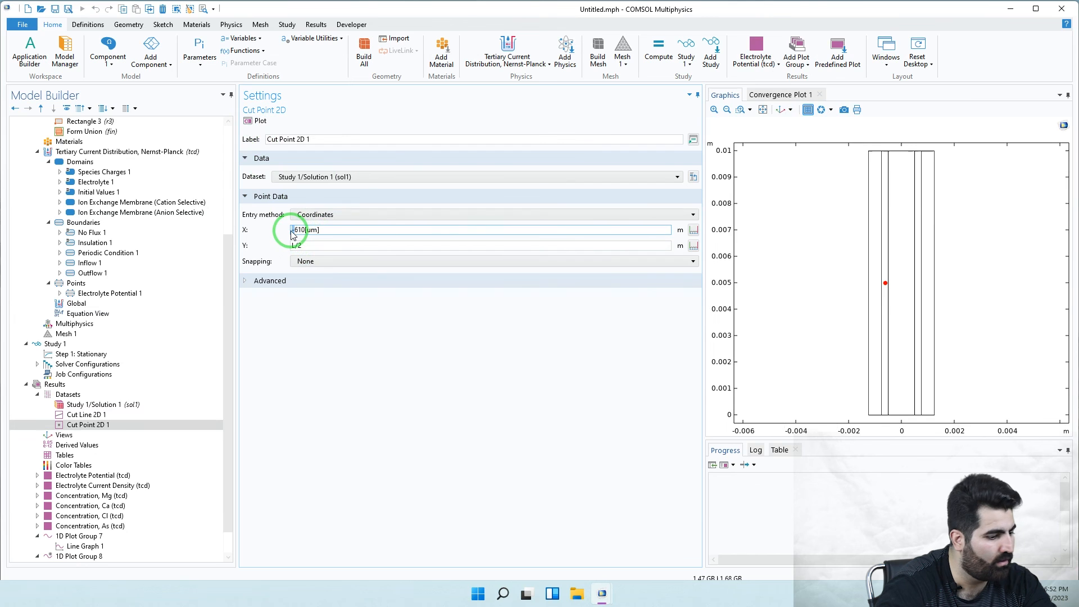
{"action": "key", "text": "BackSpace"}
{"action": "left_click", "coordinate": [255, 120]}
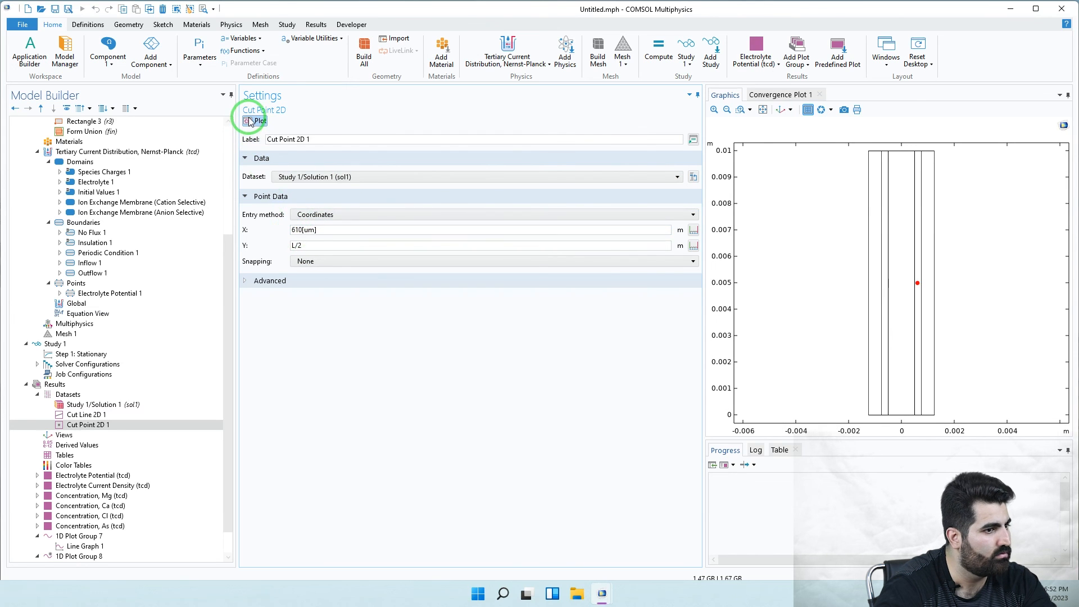
{"action": "scroll", "coordinate": [152, 513], "scroll_direction": "down", "scroll_amount": 2}
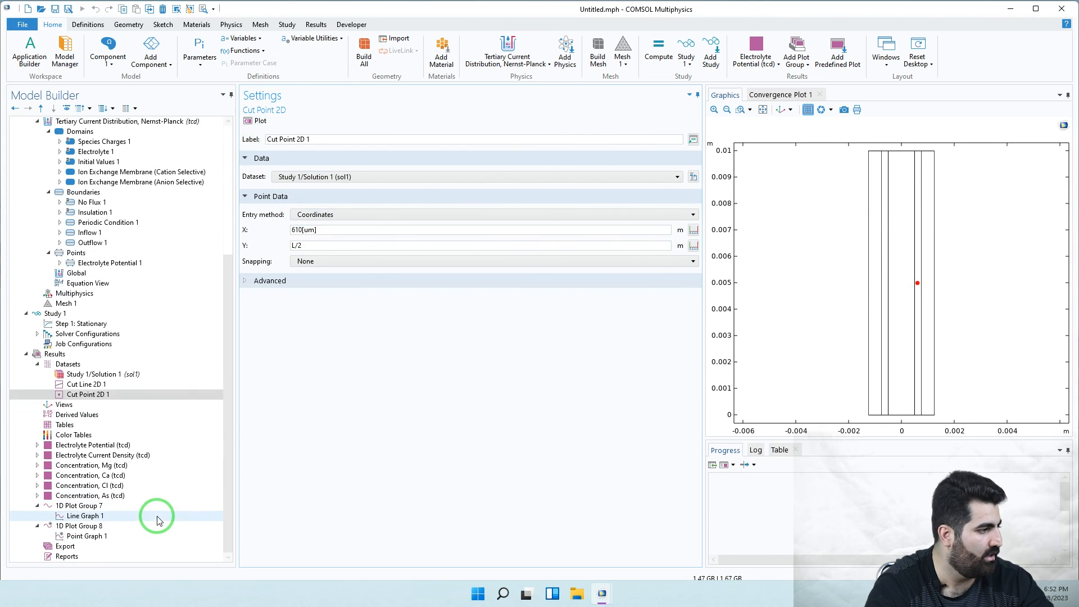
- Review Point Graph 1's y-axis rejection expression and unit and its x-axis cMem parameter data
{"action": "left_click", "coordinate": [85, 536]}
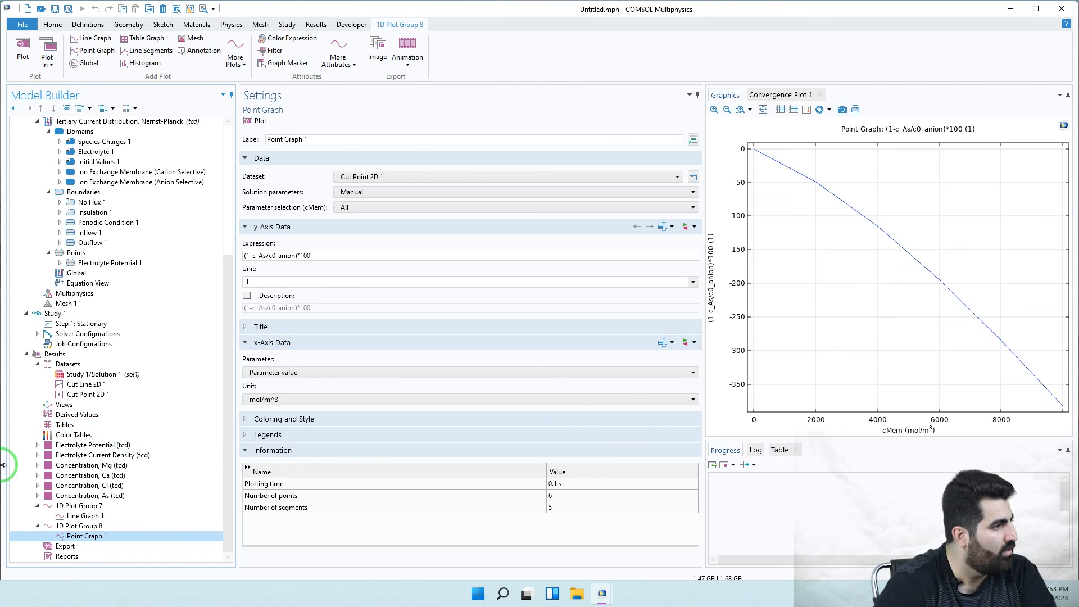
{"action": "left_click", "coordinate": [266, 280]}
{"action": "left_click", "coordinate": [269, 258]}
{"action": "left_click", "coordinate": [283, 263]}
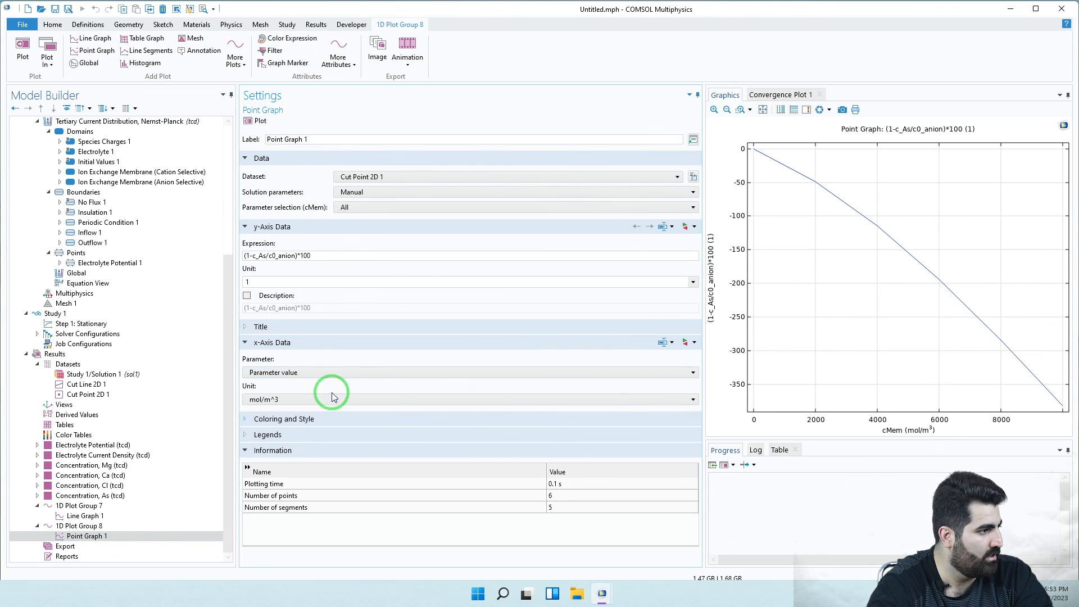
{"action": "left_click", "coordinate": [289, 374]}
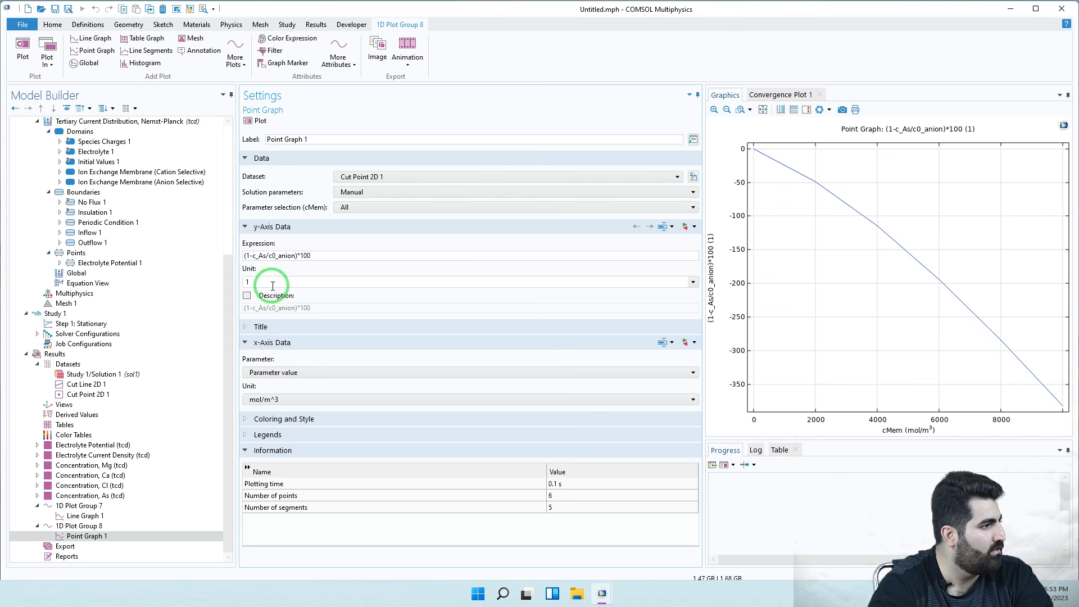
{"action": "left_click", "coordinate": [248, 256]}
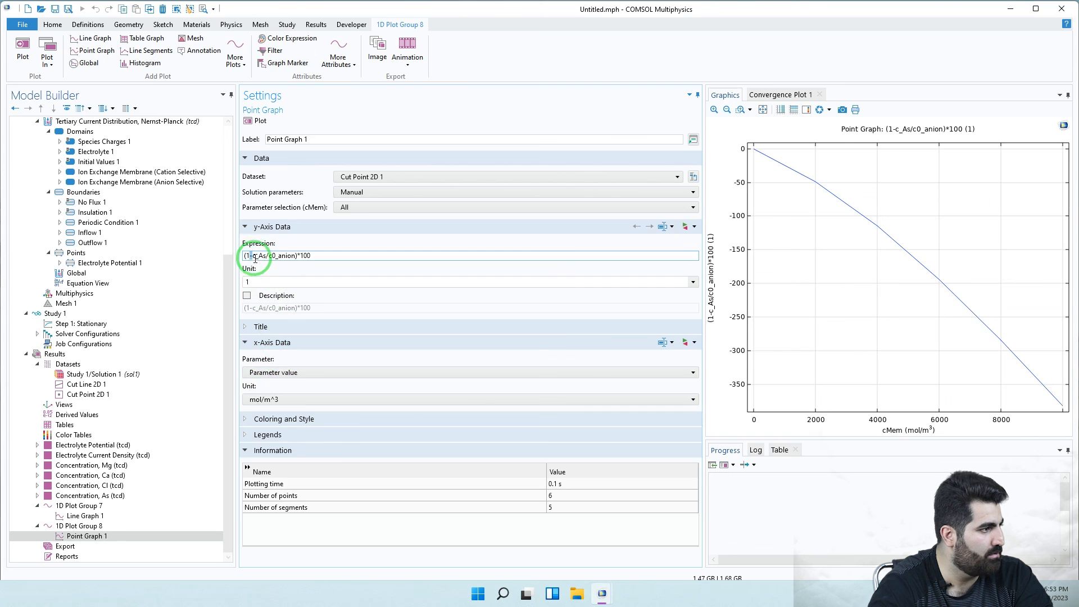
- Change the y-axis expression to (1-c0_anion/c_As)*100 and replot the graph
{"action": "left_click_drag", "start_coordinate": [252, 259], "coordinate": [267, 260]}
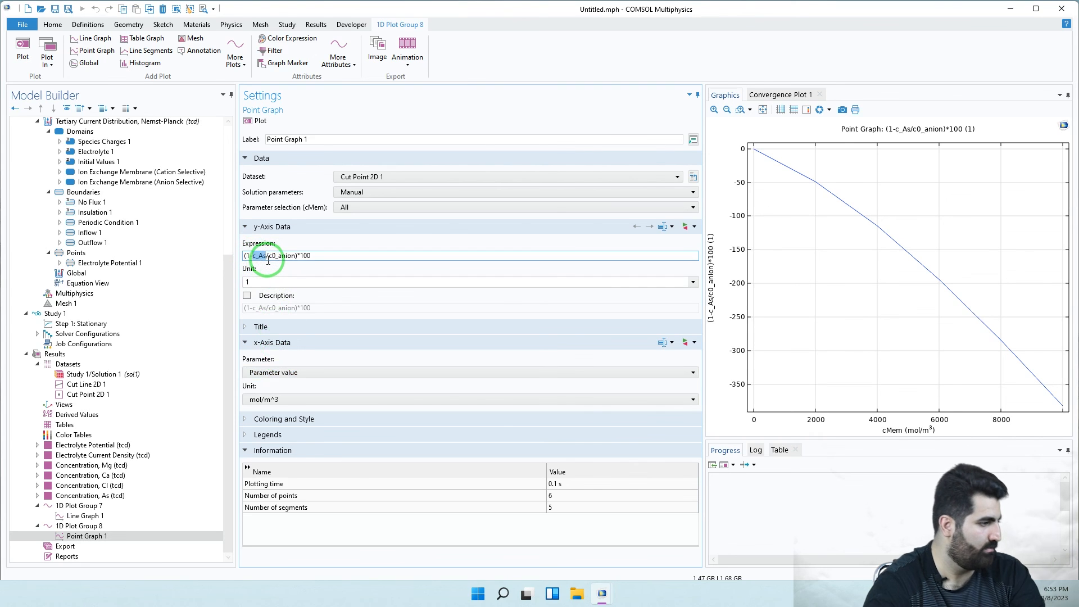
{"action": "key", "text": "BackSpace"}
{"action": "left_click", "coordinate": [254, 257]}
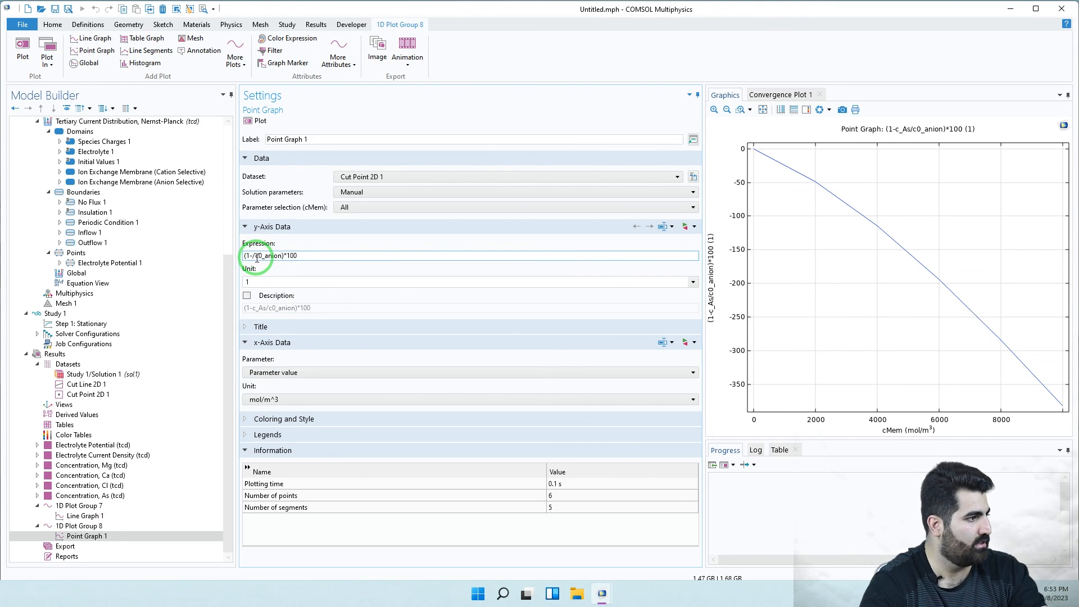
{"action": "key", "text": "BackSpace"}
{"action": "left_click", "coordinate": [279, 256]}
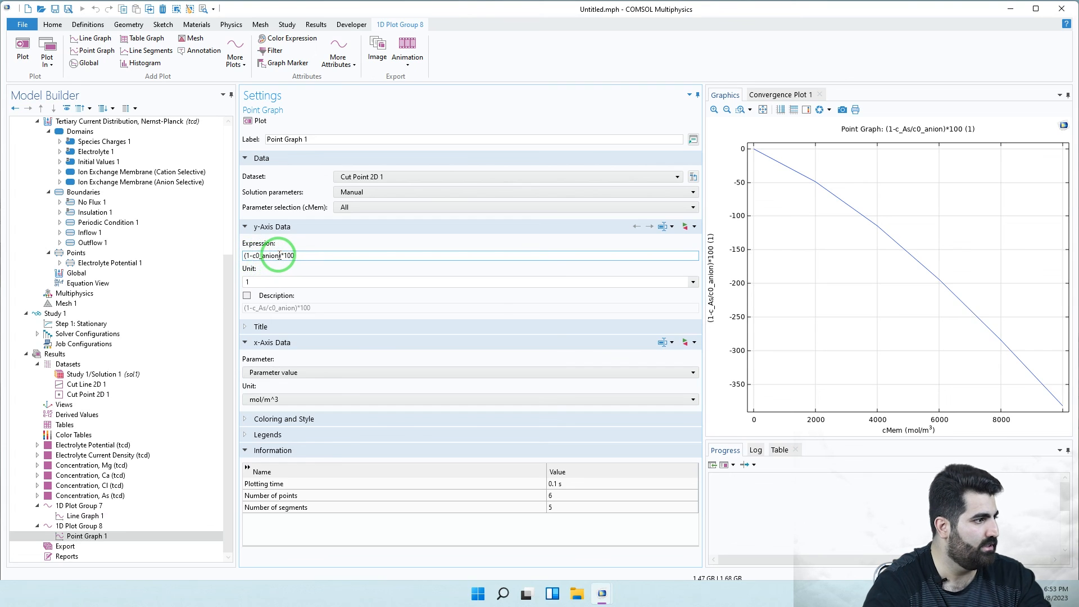
{"action": "type", "text": "/c_As"}
{"action": "left_click", "coordinate": [253, 121]}
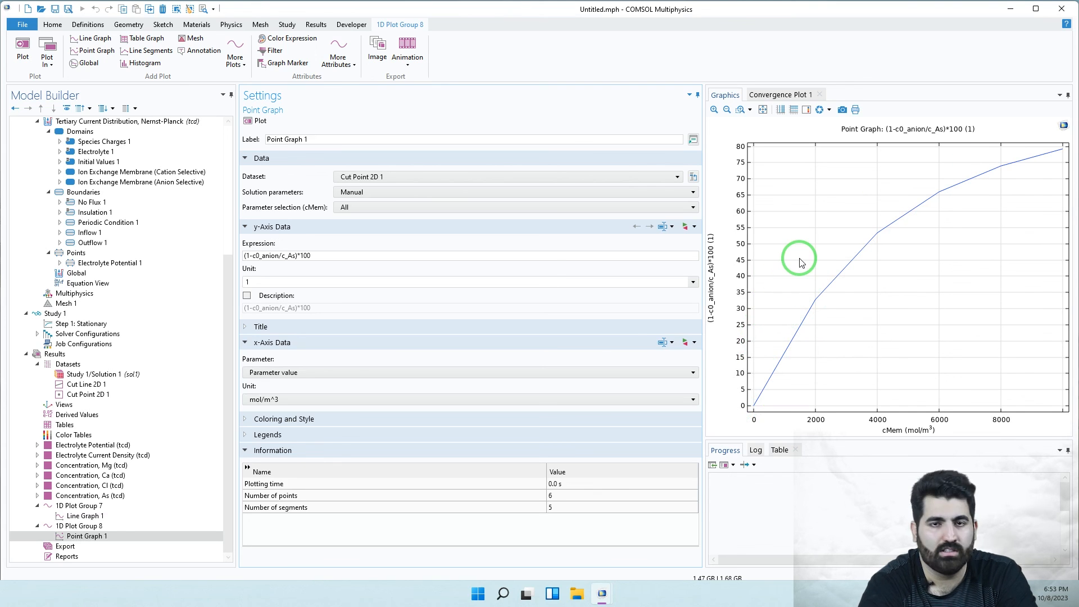
- Check the cut line and Cut Point 2D 1 location on the geometry, then return to Point Graph 1
{"action": "left_click", "coordinate": [272, 256]}
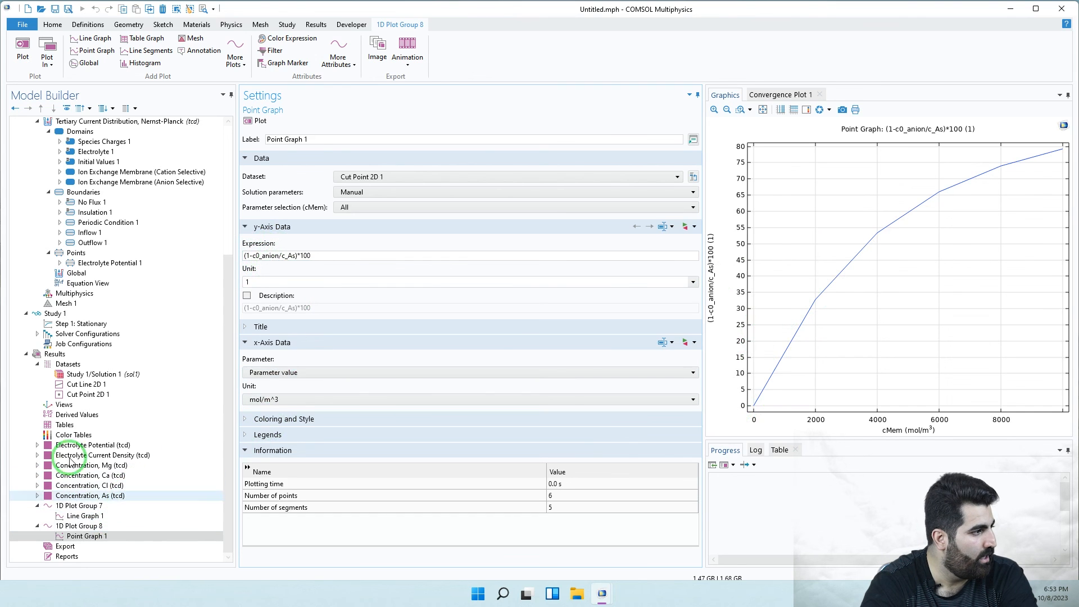
{"action": "left_click", "coordinate": [253, 257]}
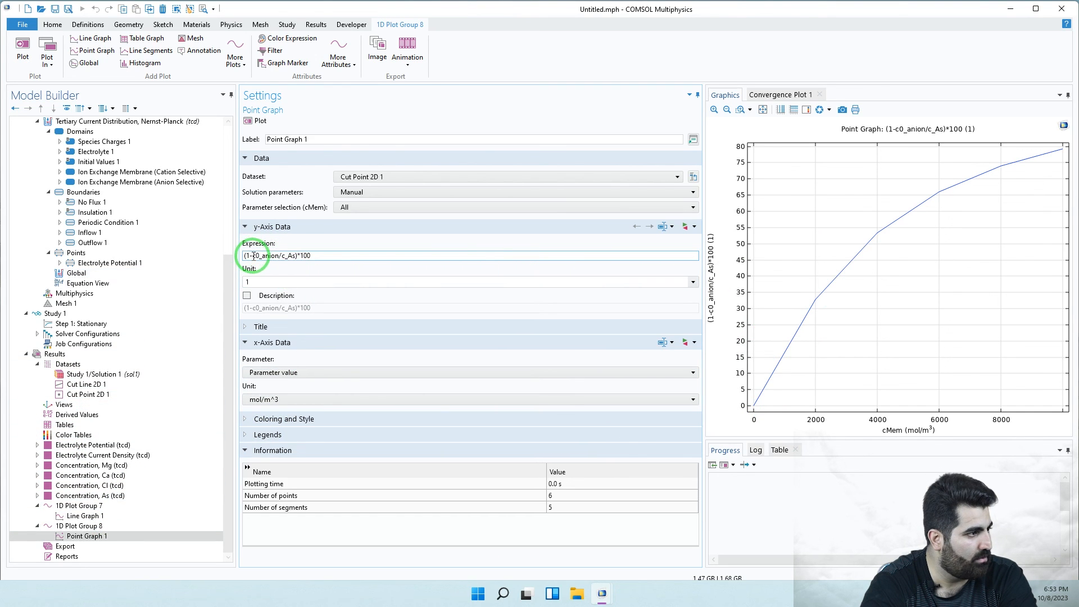
{"action": "double_click", "coordinate": [269, 257]}
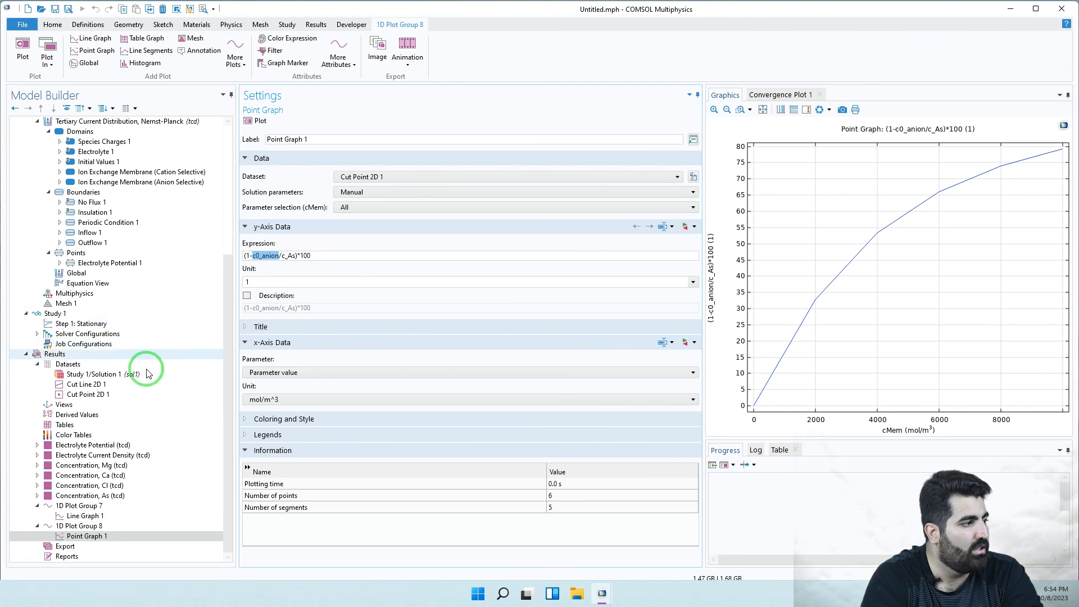
{"action": "left_click", "coordinate": [107, 386]}
{"action": "left_click", "coordinate": [98, 396]}
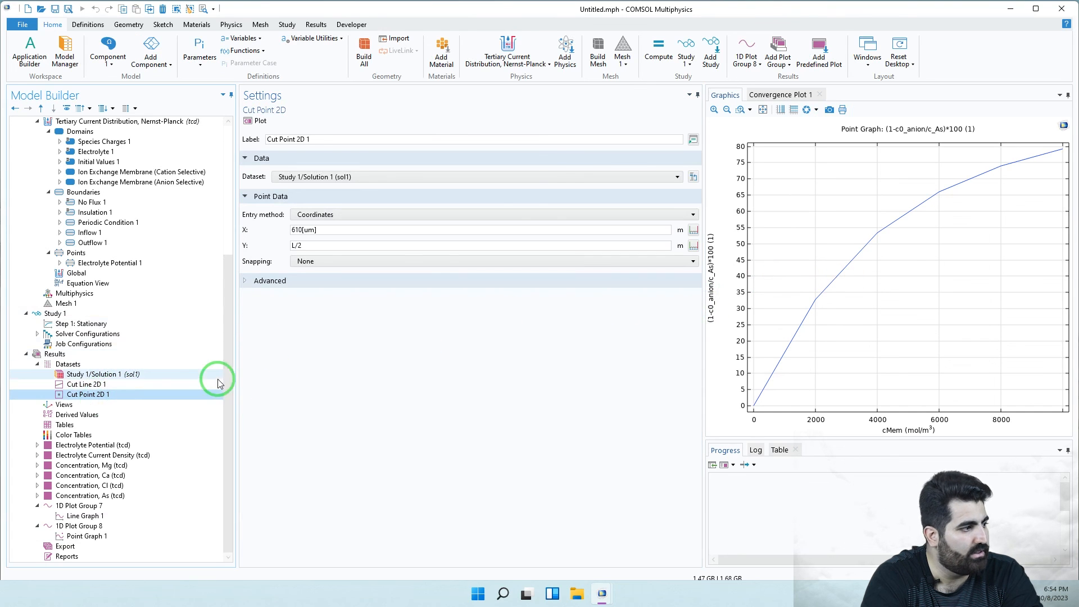
{"action": "left_click", "coordinate": [256, 121]}
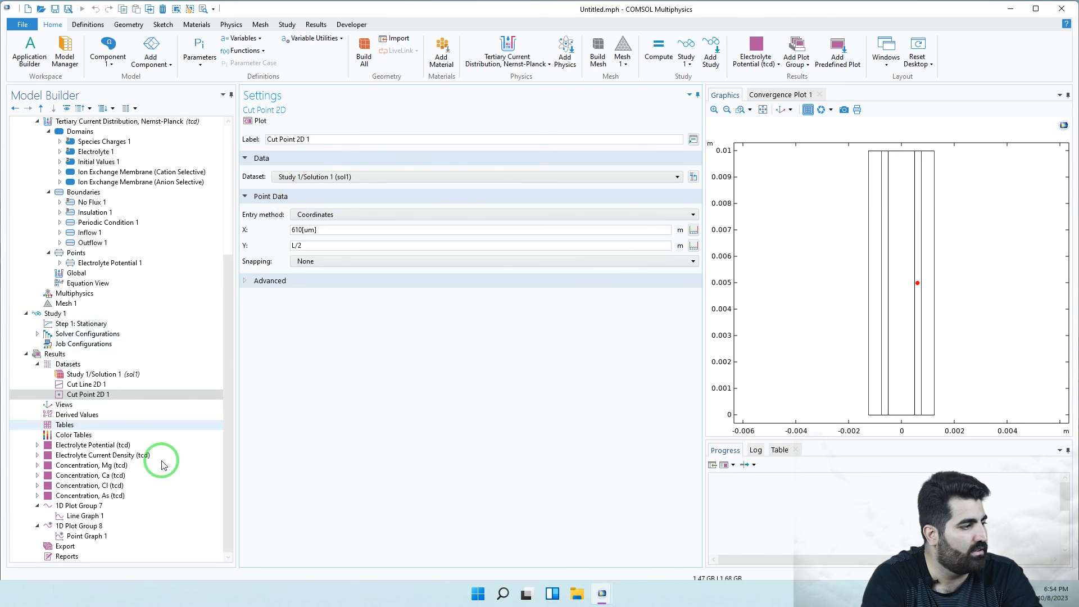
{"action": "left_click", "coordinate": [133, 537]}
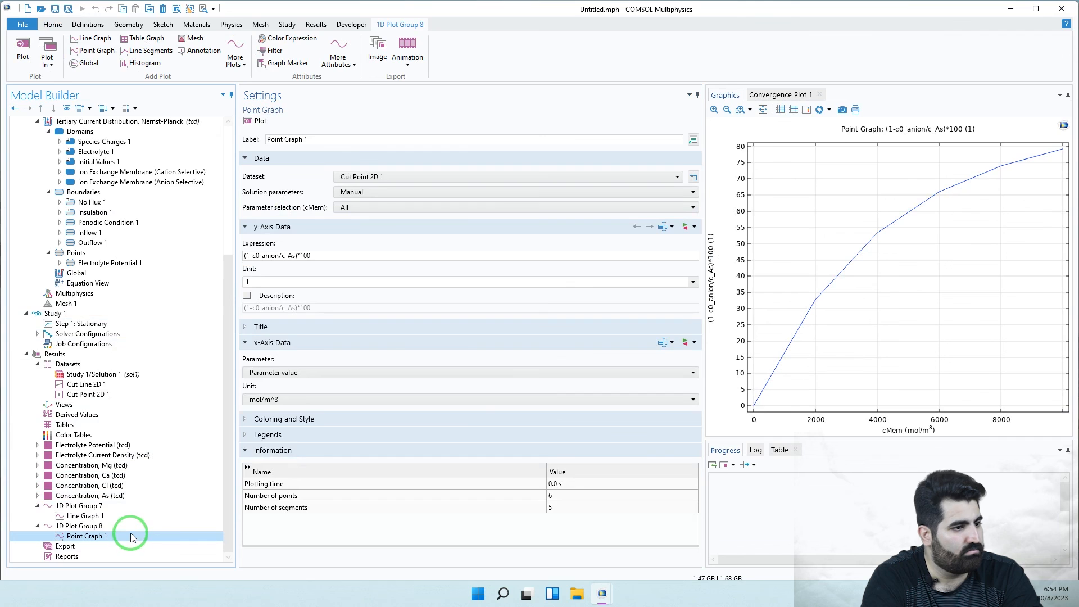